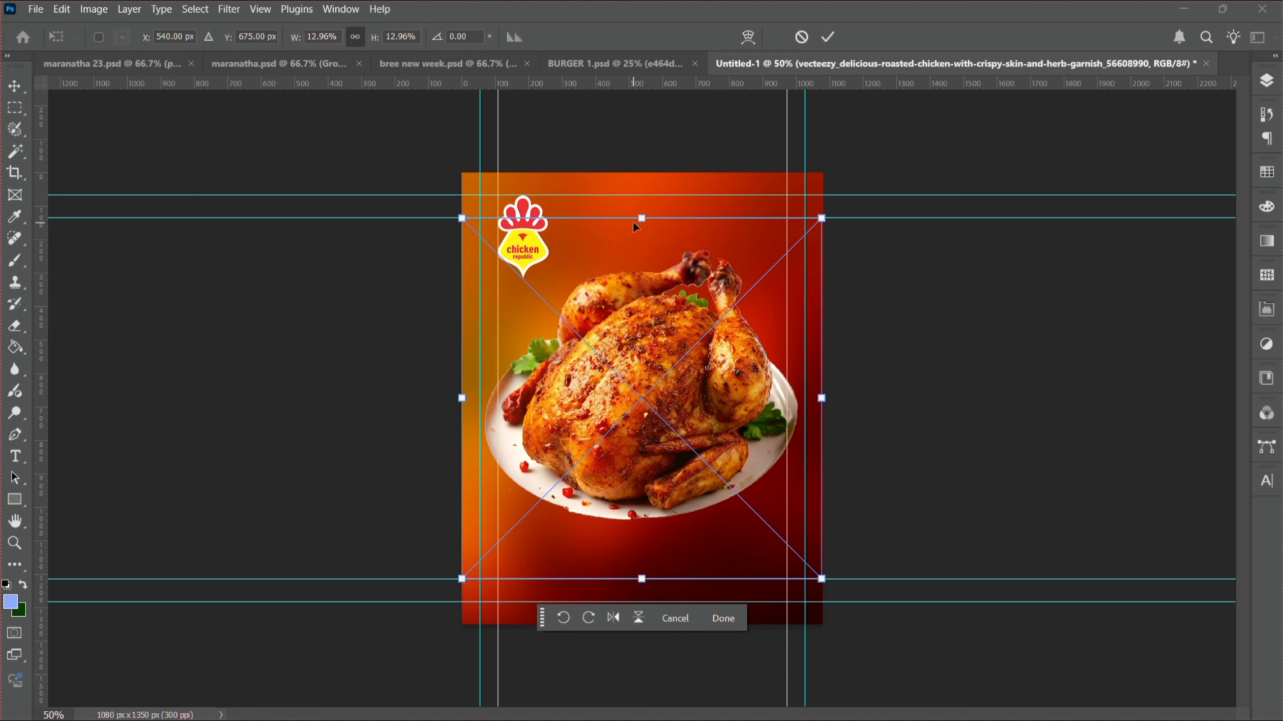
# - Shrink the roast chicken, centre it horizontally on the canvas, and nudge it lower
pyautogui.moveTo(634, 226); pyautogui.dragTo(652, 343)
pyautogui.press('Return')
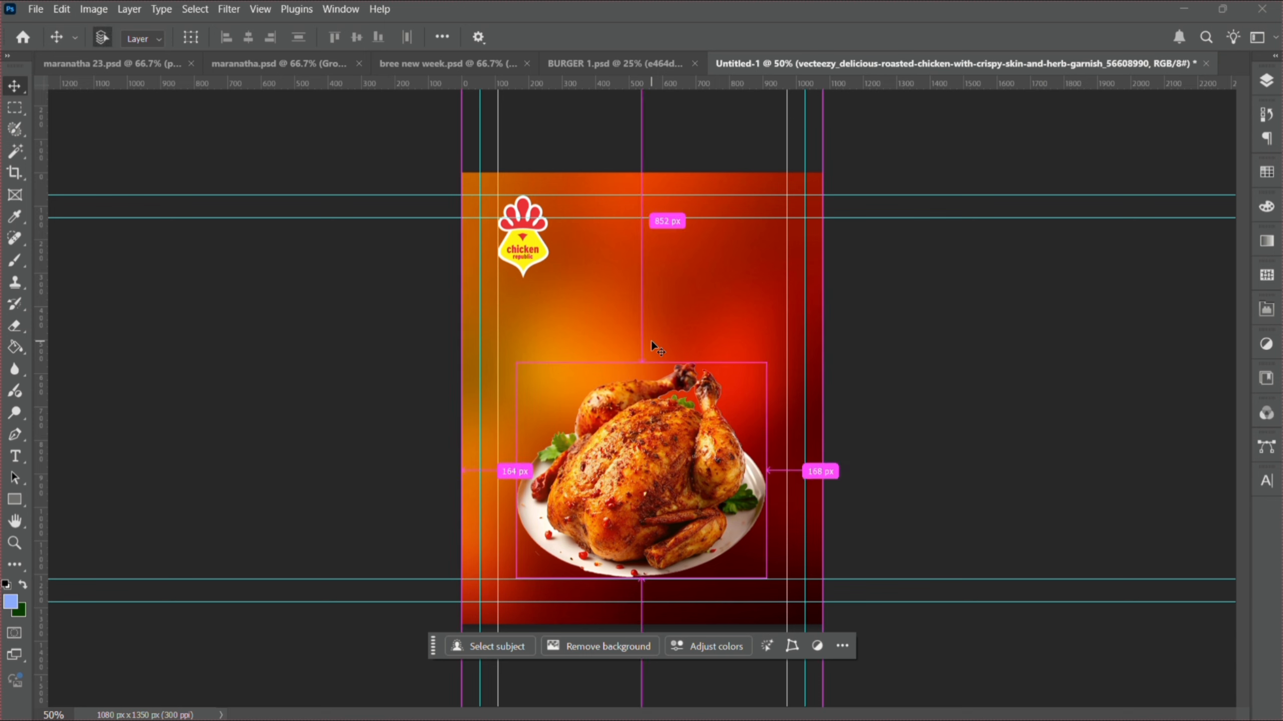
pyautogui.hotkey('ctrl', 'a')
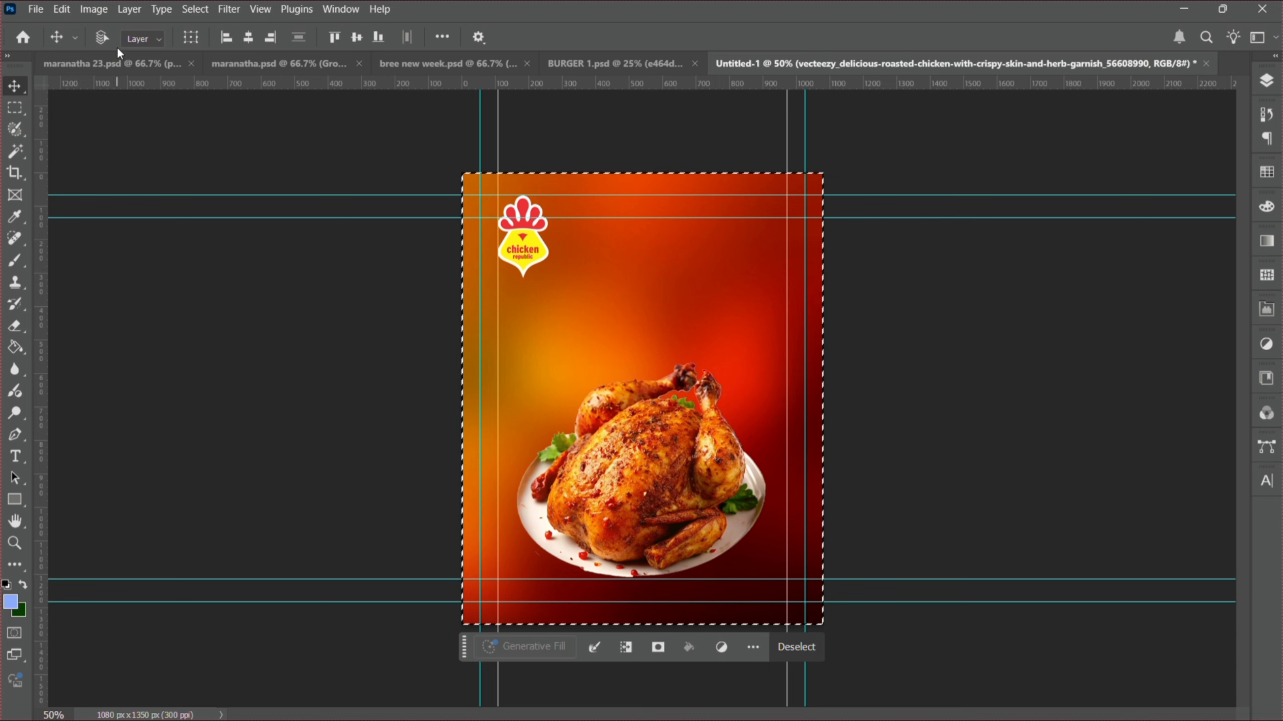
pyautogui.click(254, 42)
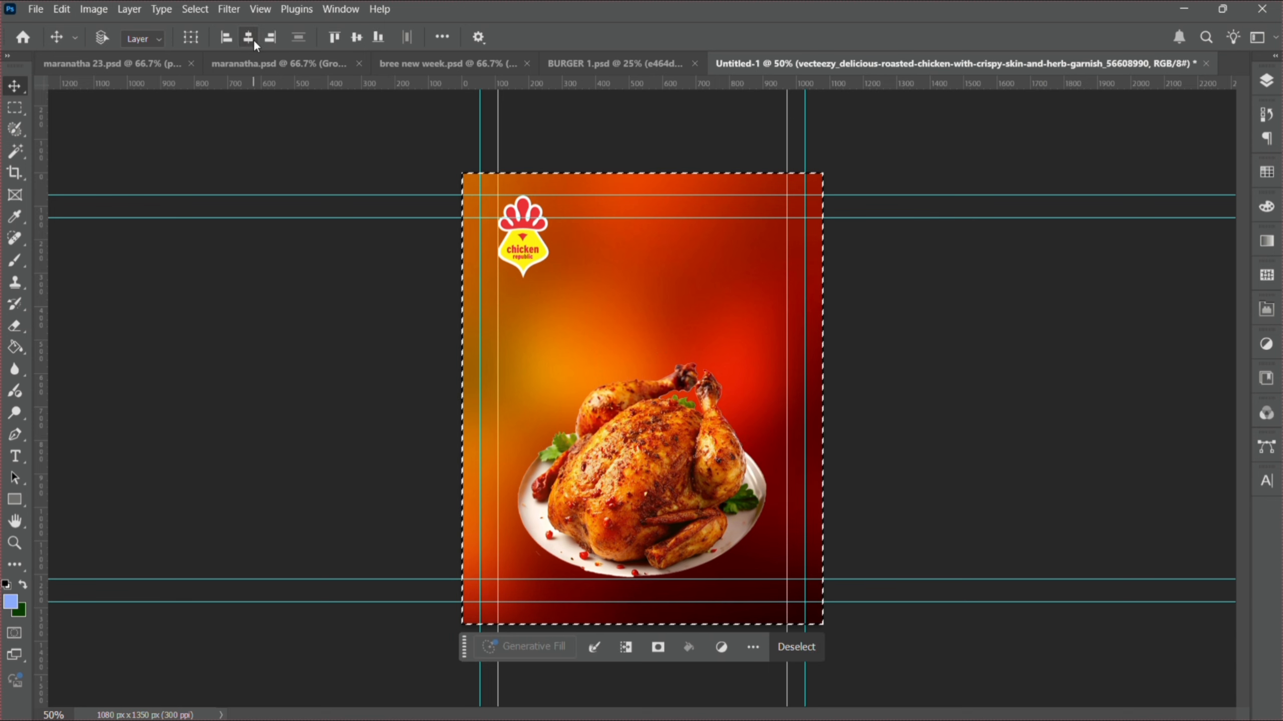
pyautogui.hotkey('ctrl', 'd')
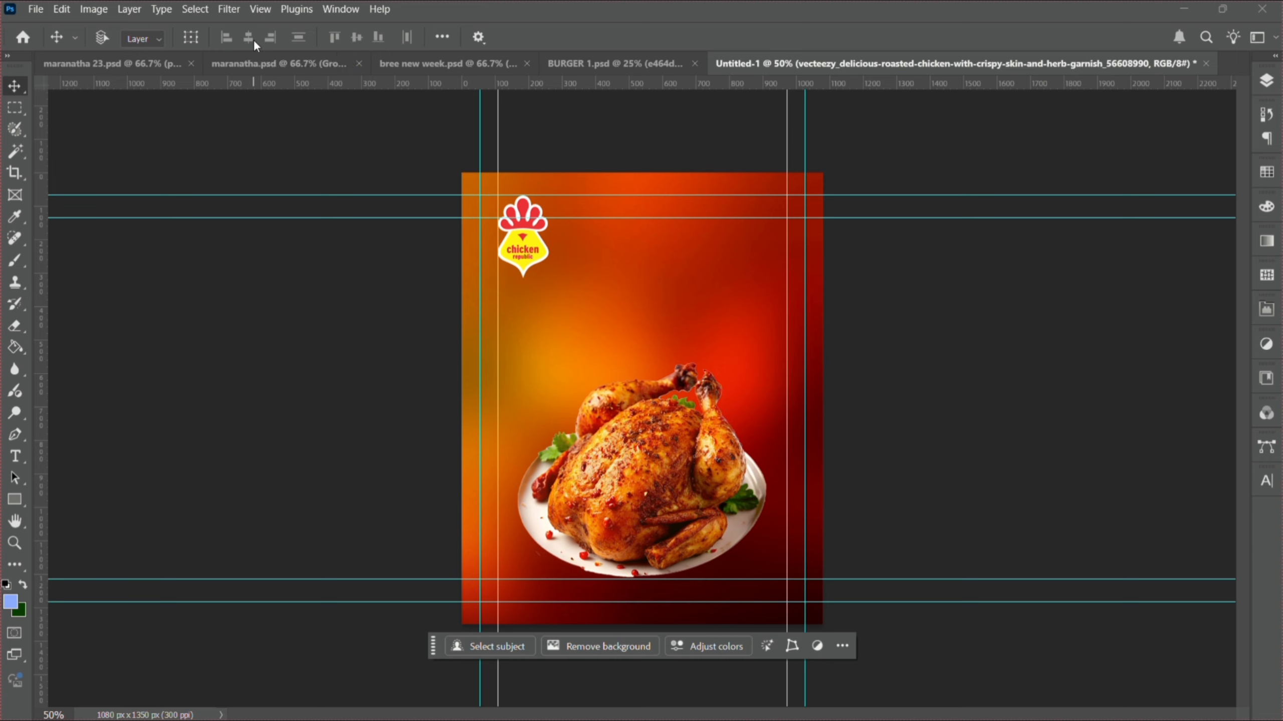
pyautogui.press('Down')
pyautogui.press('Down')
pyautogui.press('Down')
pyautogui.press('Down')
pyautogui.press('Down')
pyautogui.press('Down')
pyautogui.press('Down')
pyautogui.press('Down')
pyautogui.press('Down')
pyautogui.press('Down')
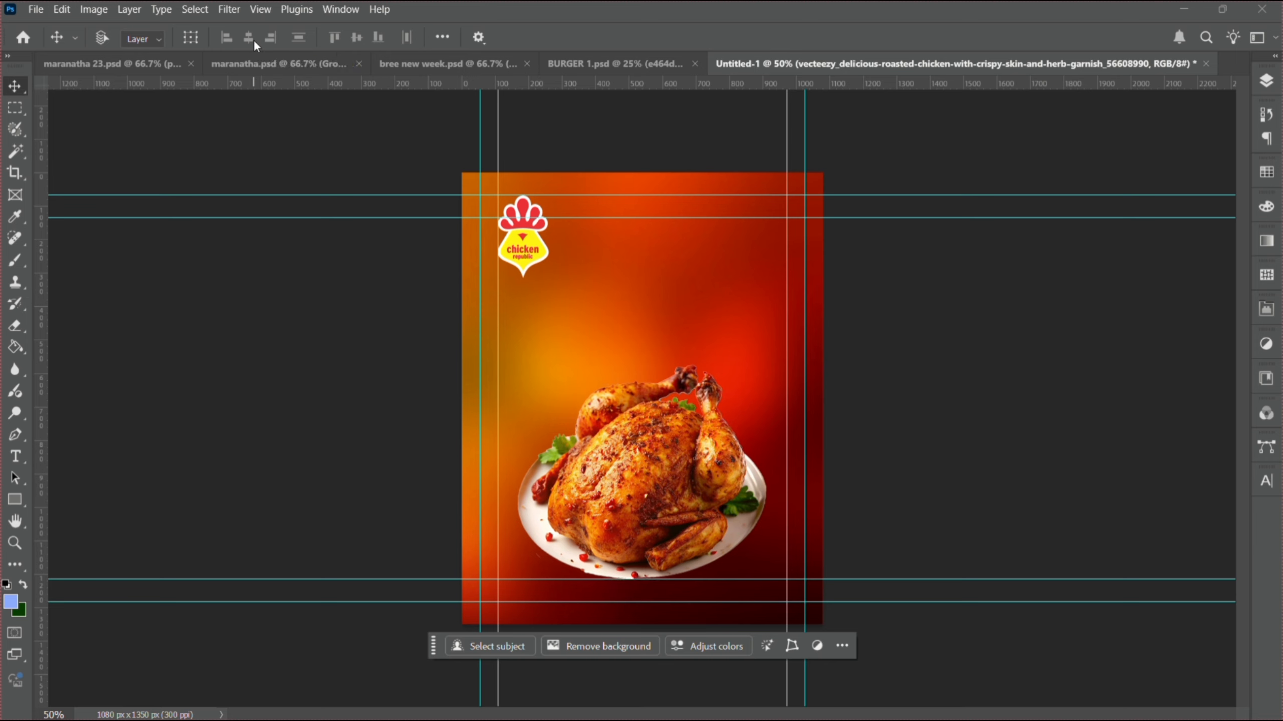
pyautogui.press('t')
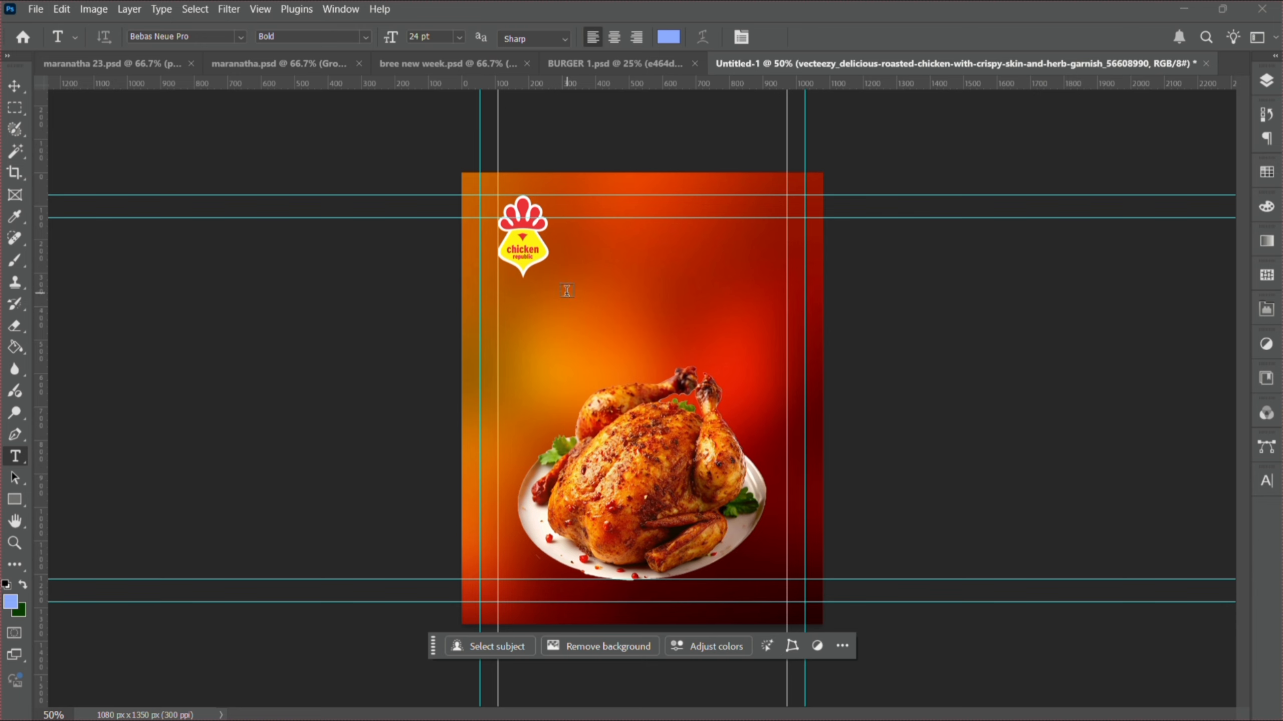
# - Type EVERYONE DESERVES CHICKEN on three lines below the logo and select all of it
pyautogui.click(544, 301)
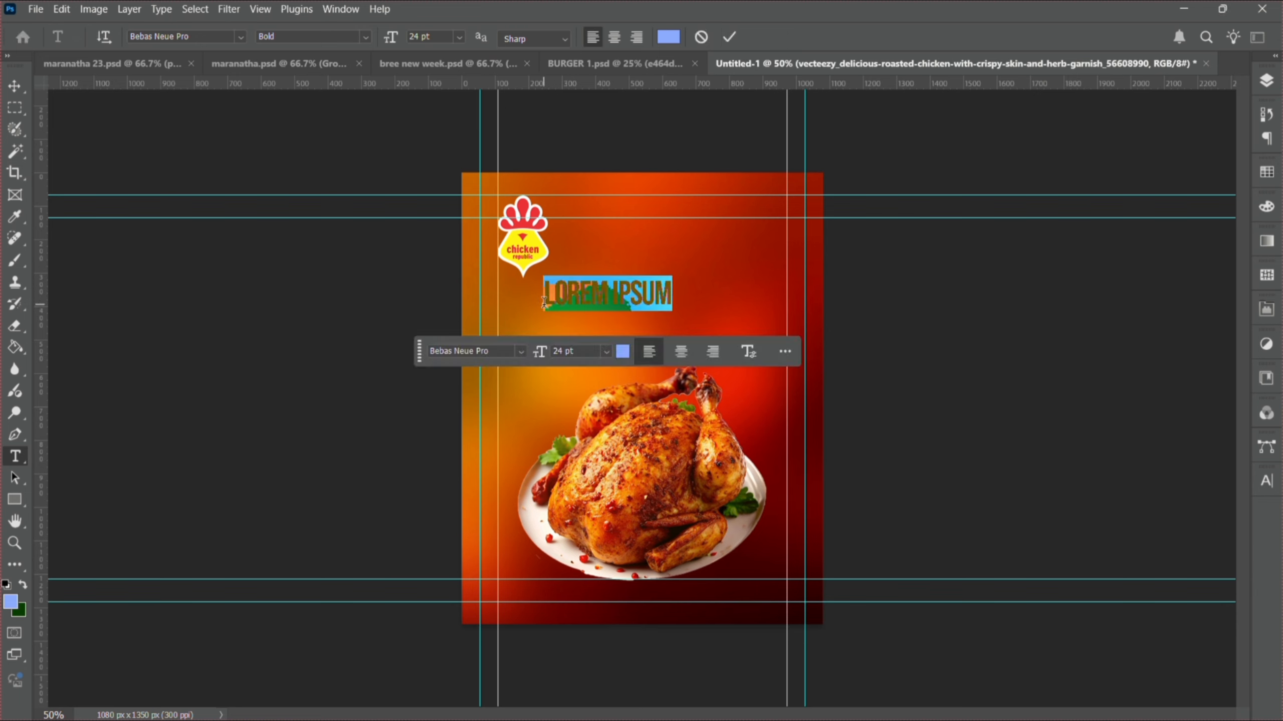
pyautogui.write('EVE')
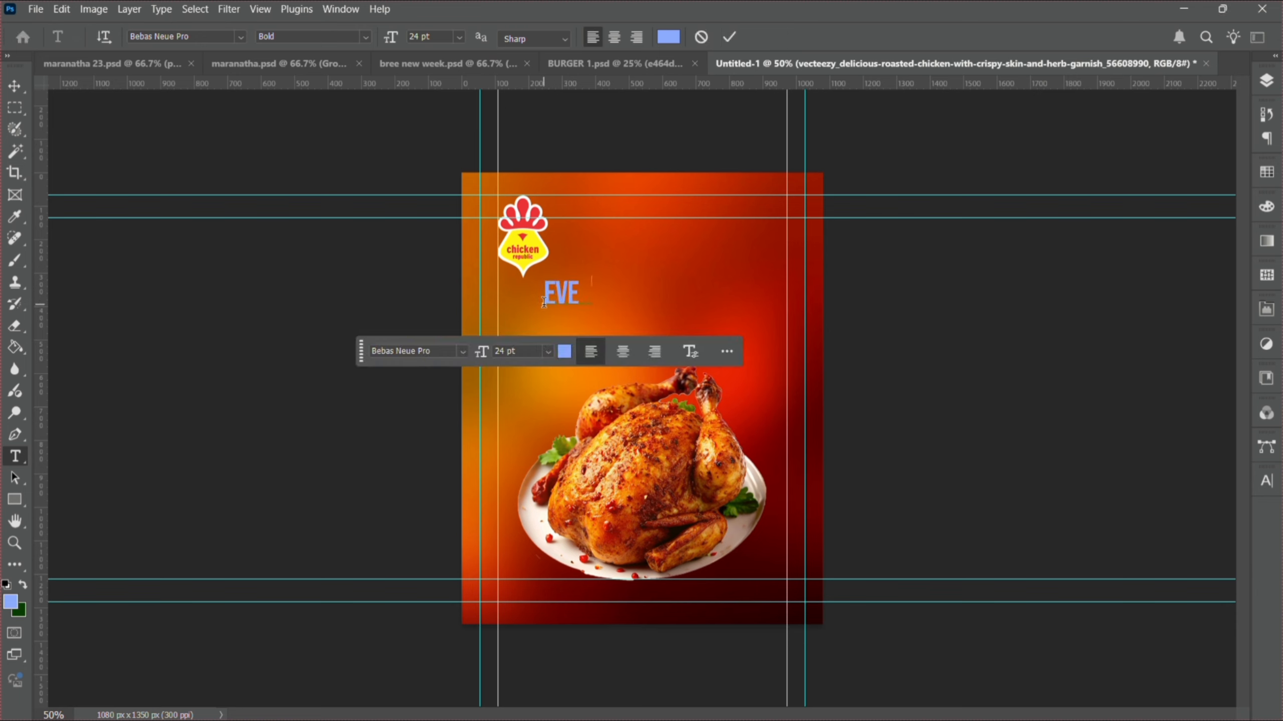
pyautogui.write('RYONE ')
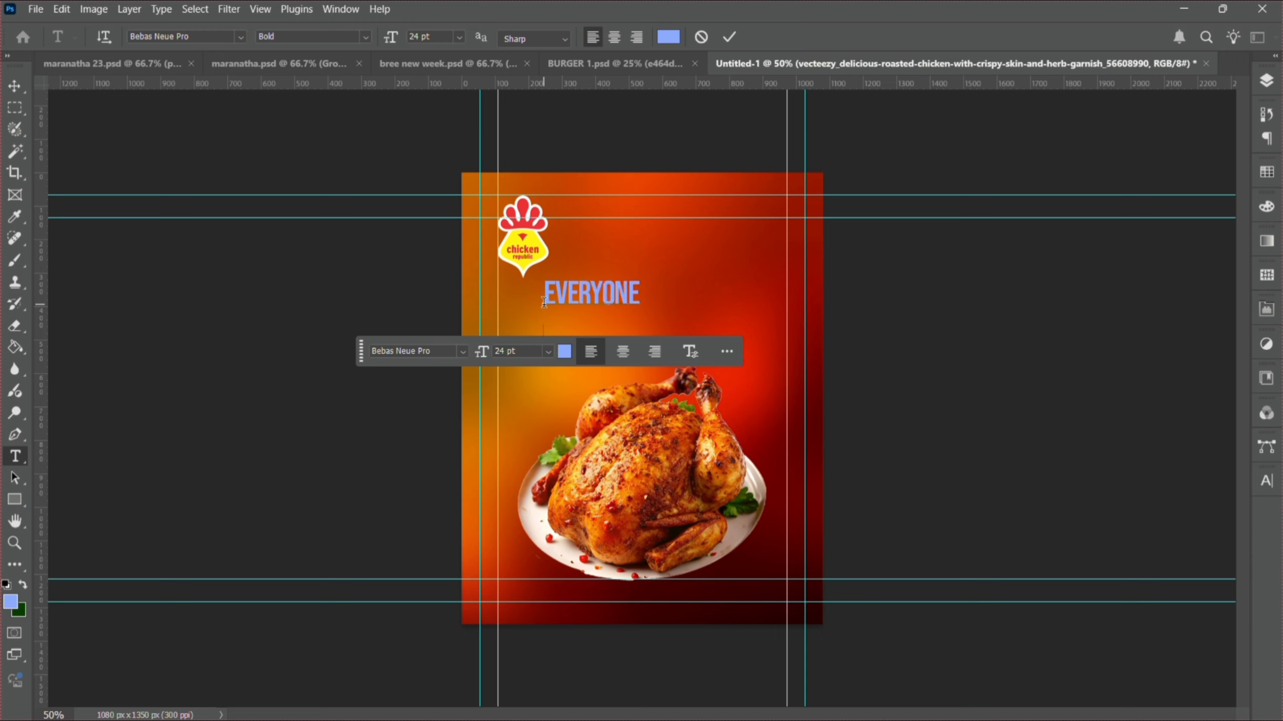
pyautogui.write('DESERVES')
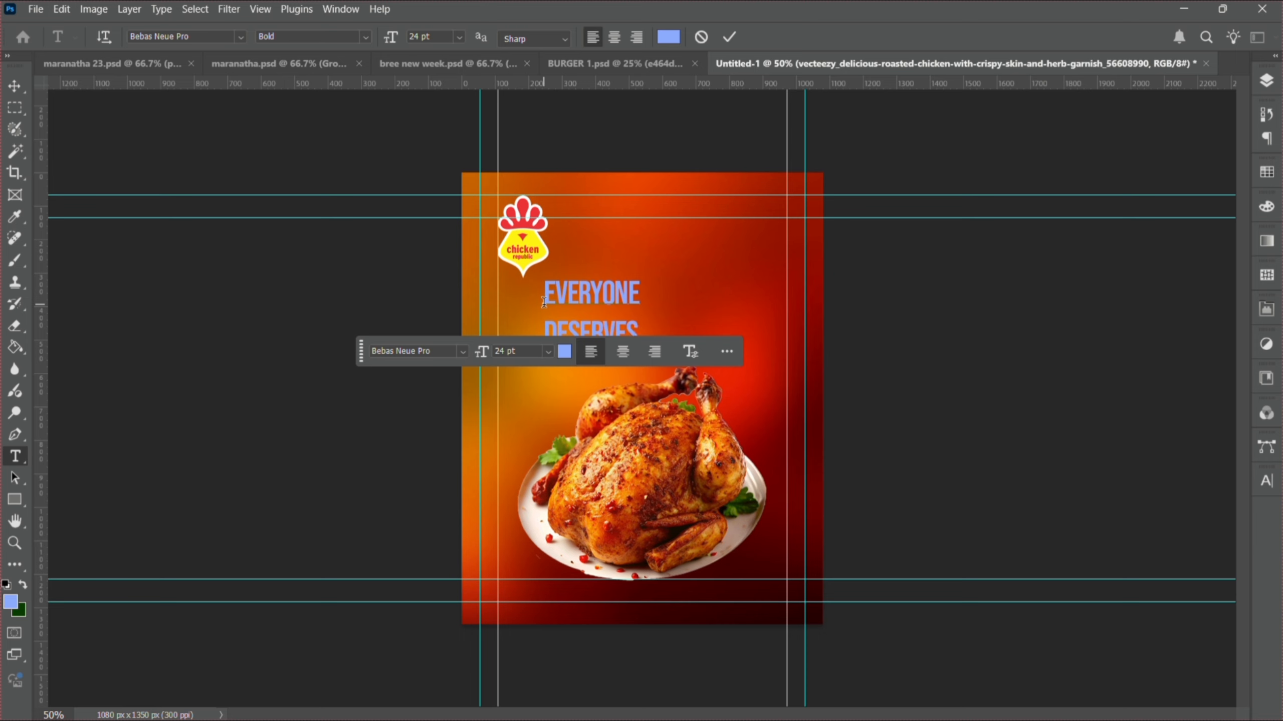
pyautogui.press('Return')
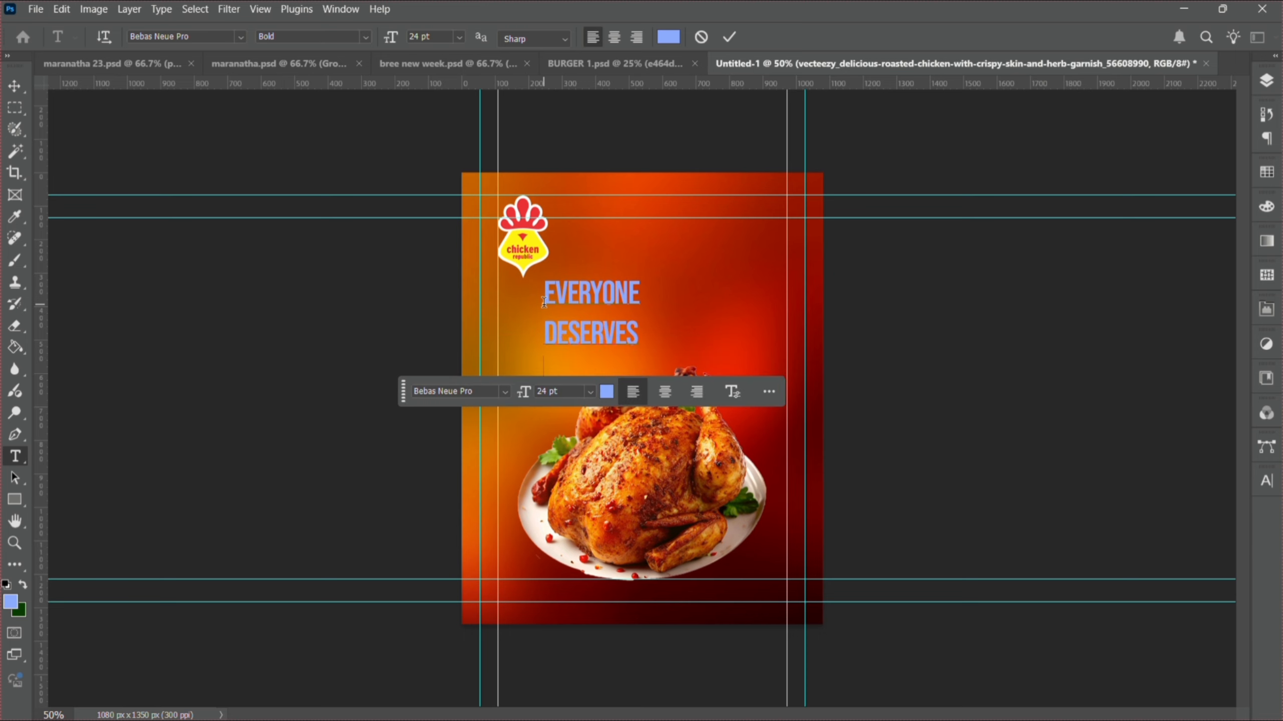
pyautogui.write('CHICKEN')
pyautogui.hotkey('ctrl', 'a')
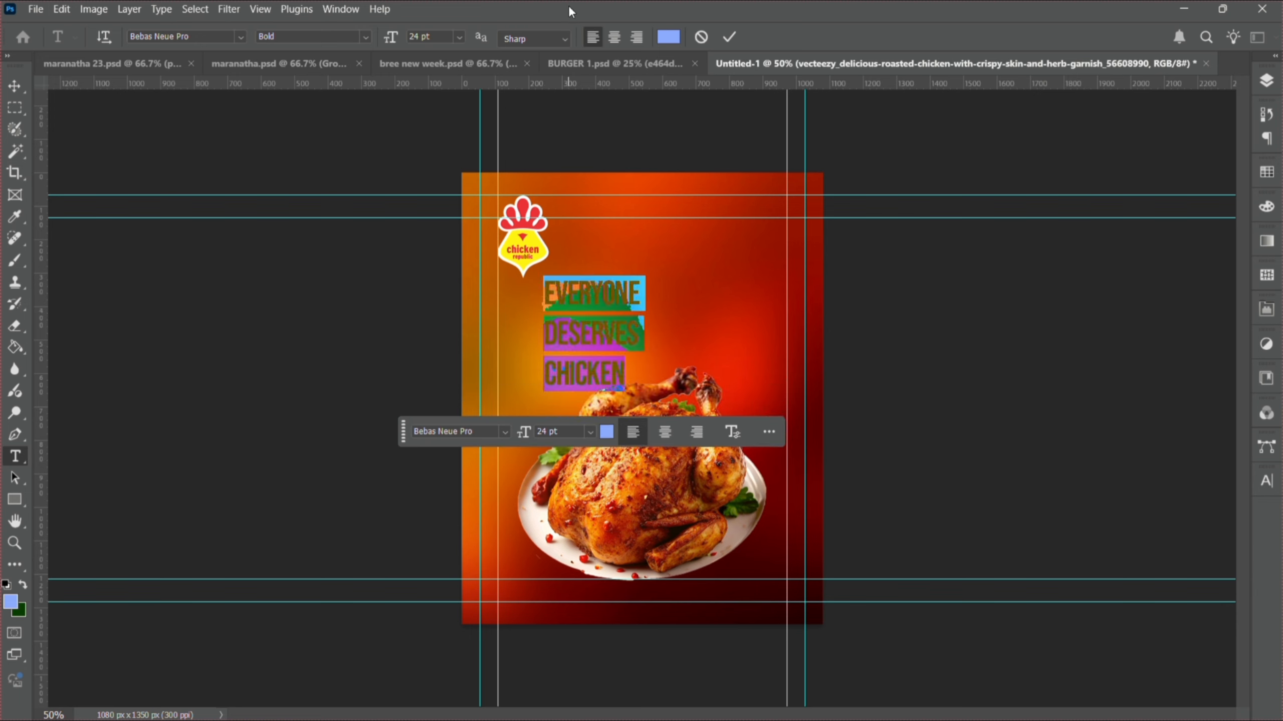
pyautogui.hotkey('alt', 'Tab')
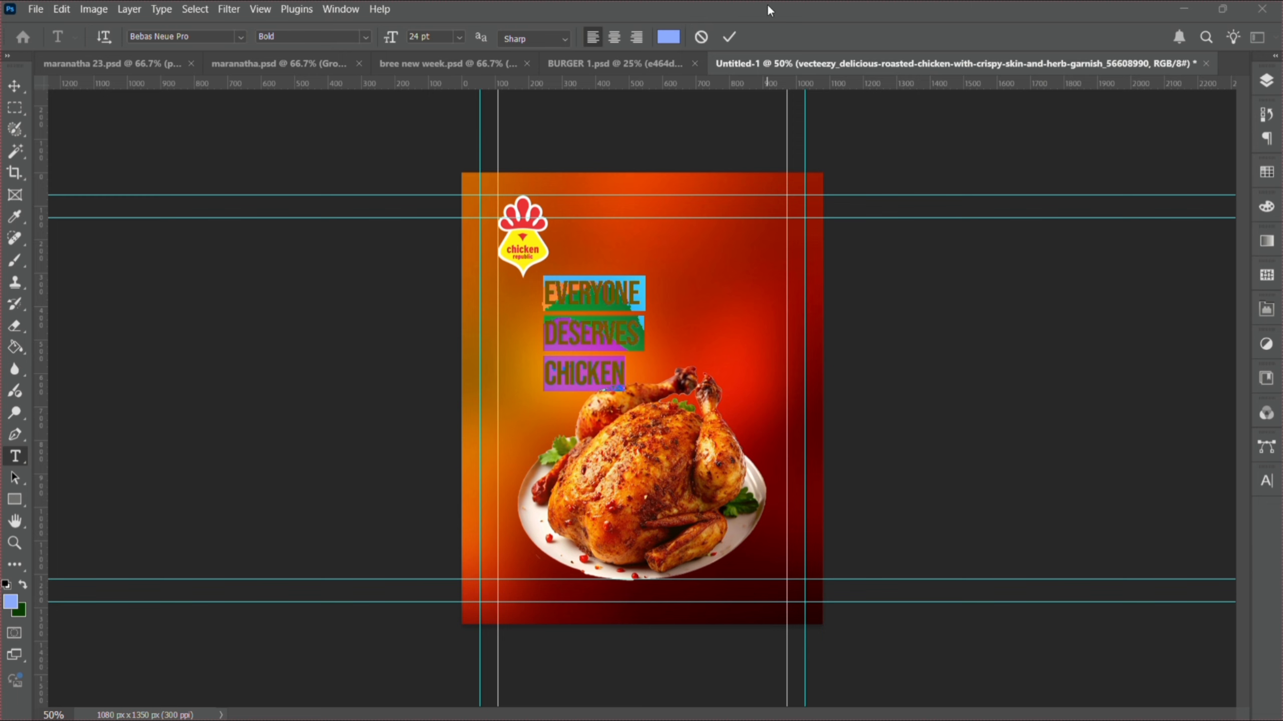
# - Set the headline text colour to white (ffffff) and its leading to 18 pt
pyautogui.click(1275, 486)
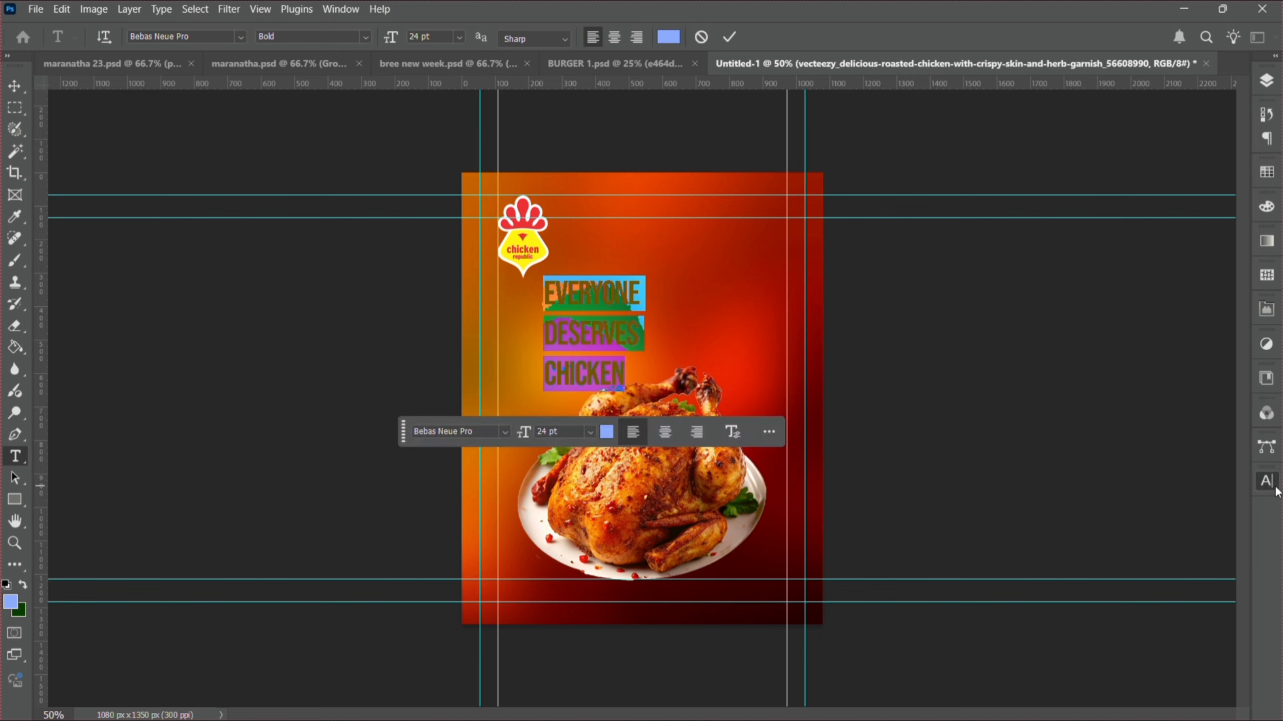
pyautogui.click(1207, 576)
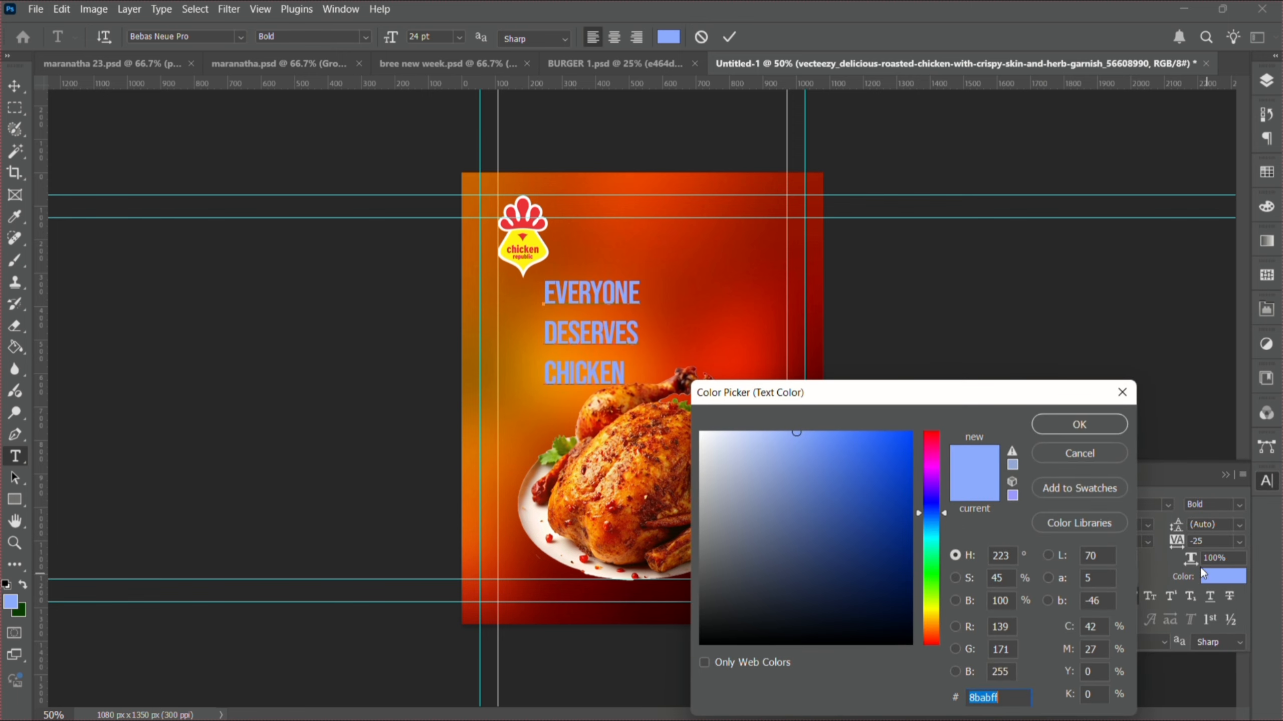
pyautogui.moveTo(850, 464); pyautogui.dragTo(547, 378)
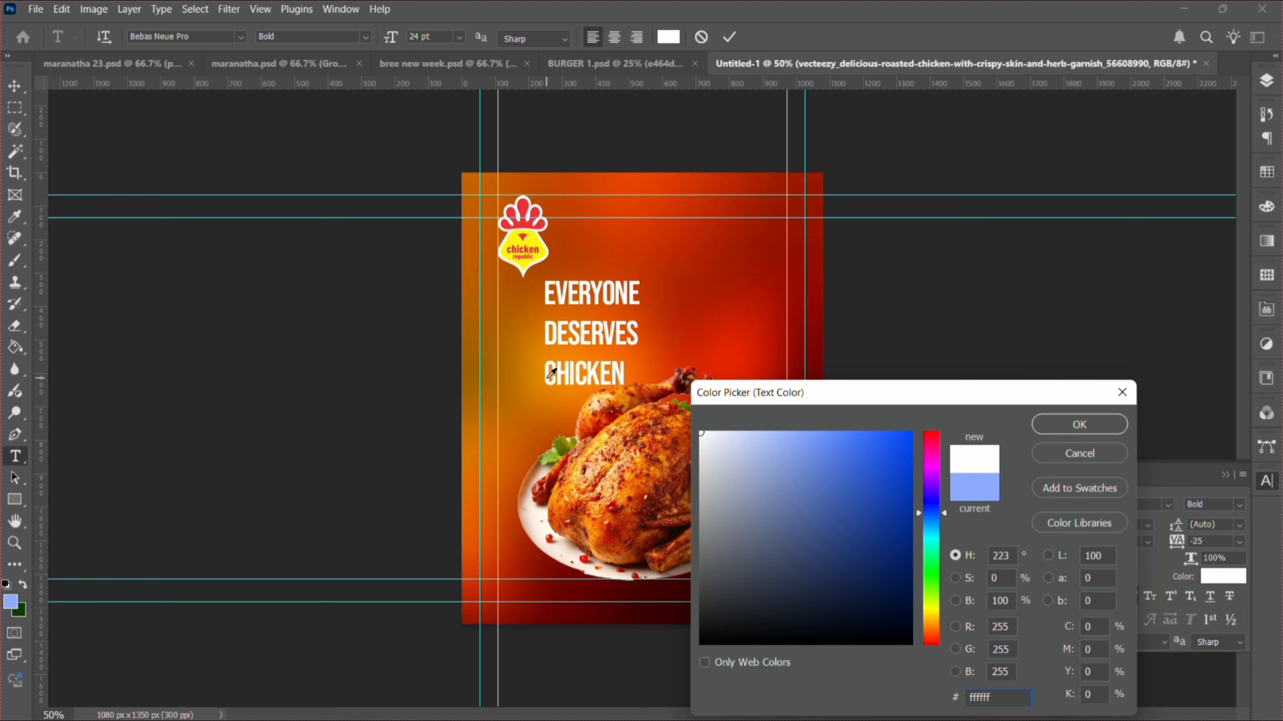
pyautogui.click(1046, 430)
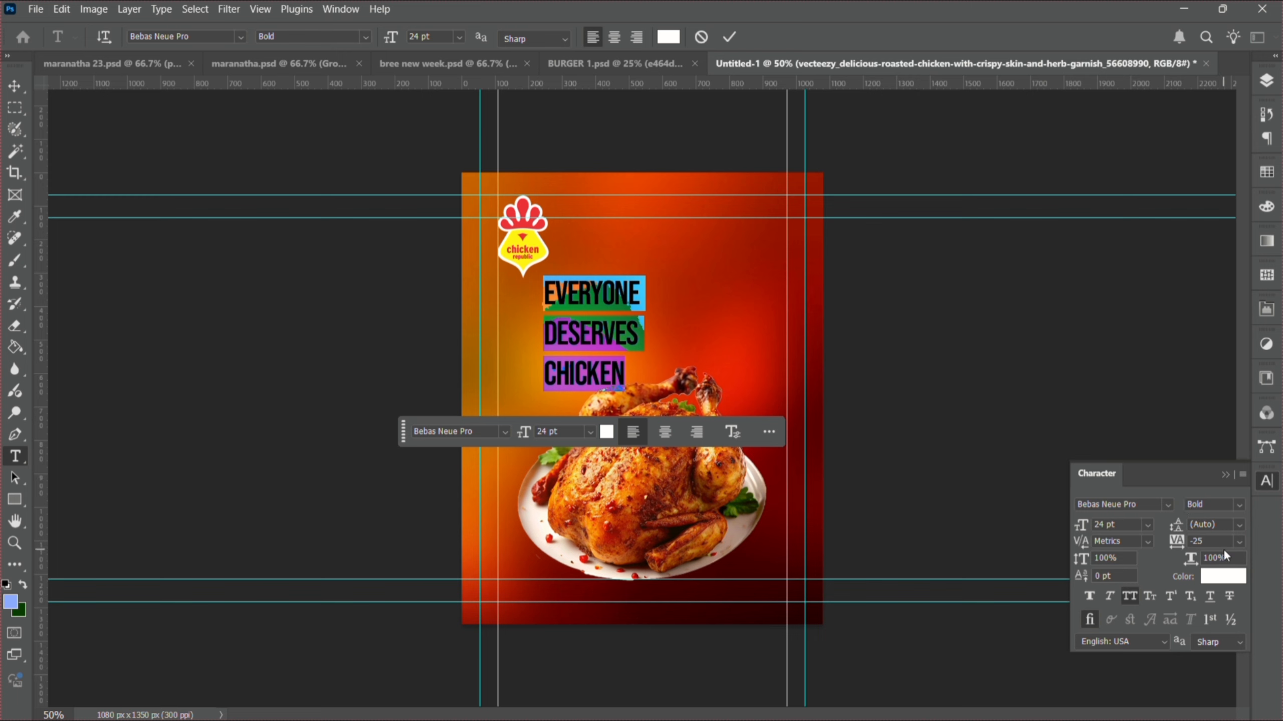
pyautogui.click(1240, 525)
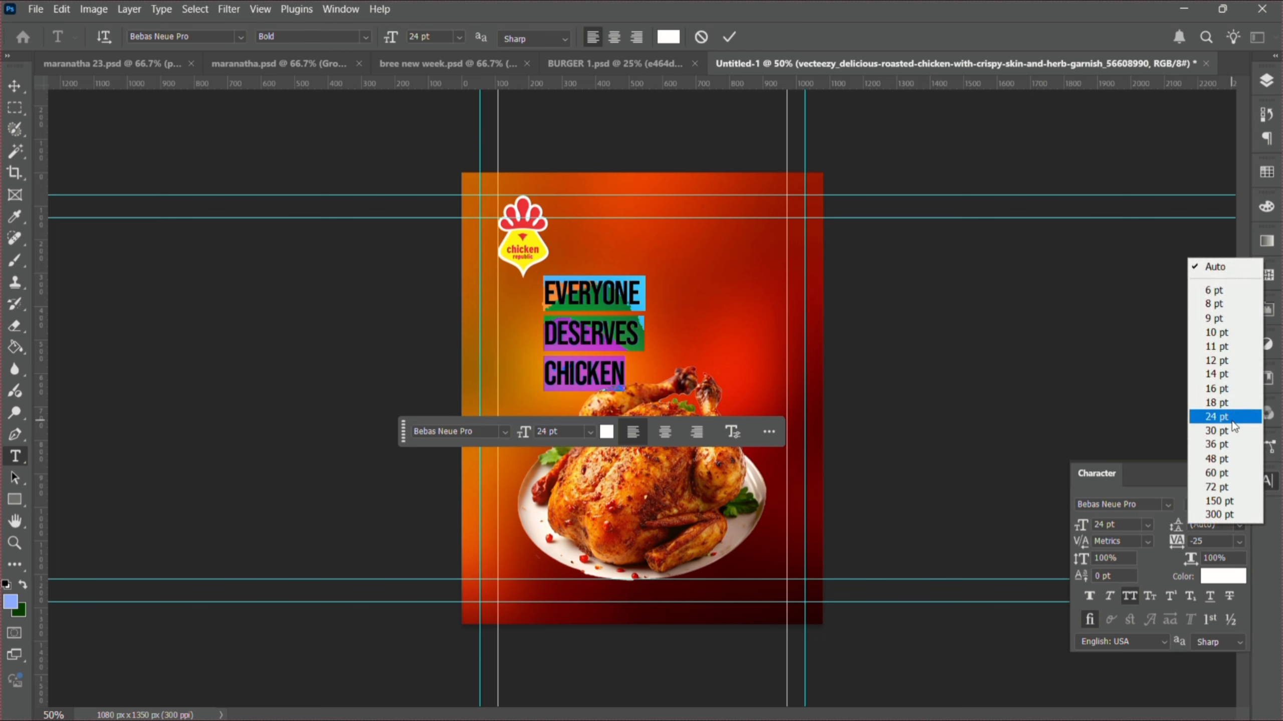
pyautogui.click(1230, 404)
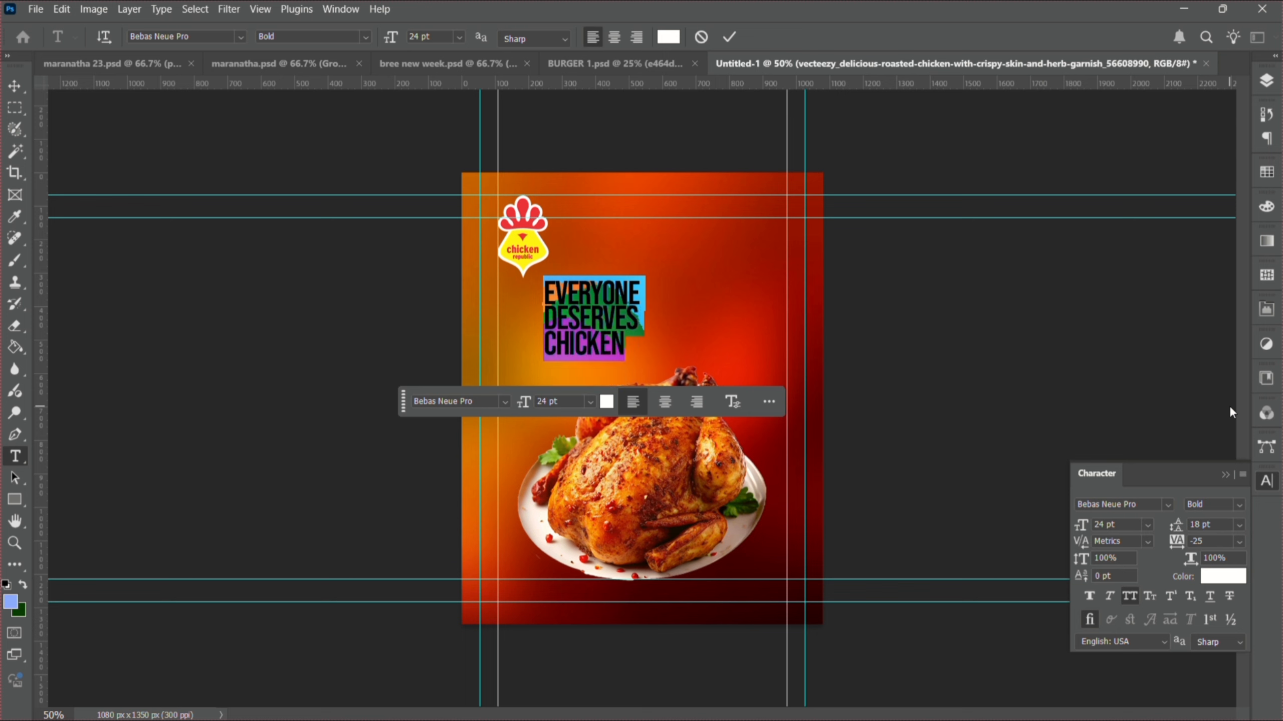
# - Move the headline down and left so it sits just above the chicken
pyautogui.click(15, 86)
pyautogui.moveTo(654, 280); pyautogui.dragTo(647, 324)
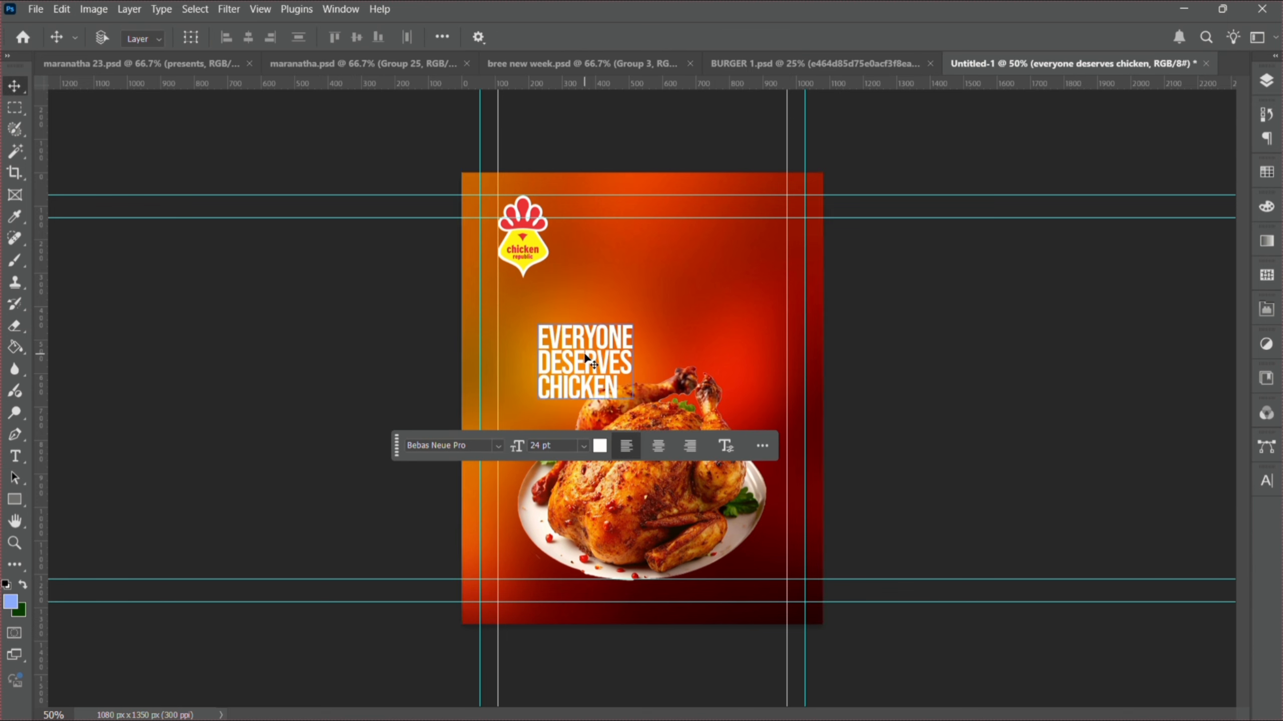
pyautogui.moveTo(586, 360); pyautogui.dragTo(577, 348)
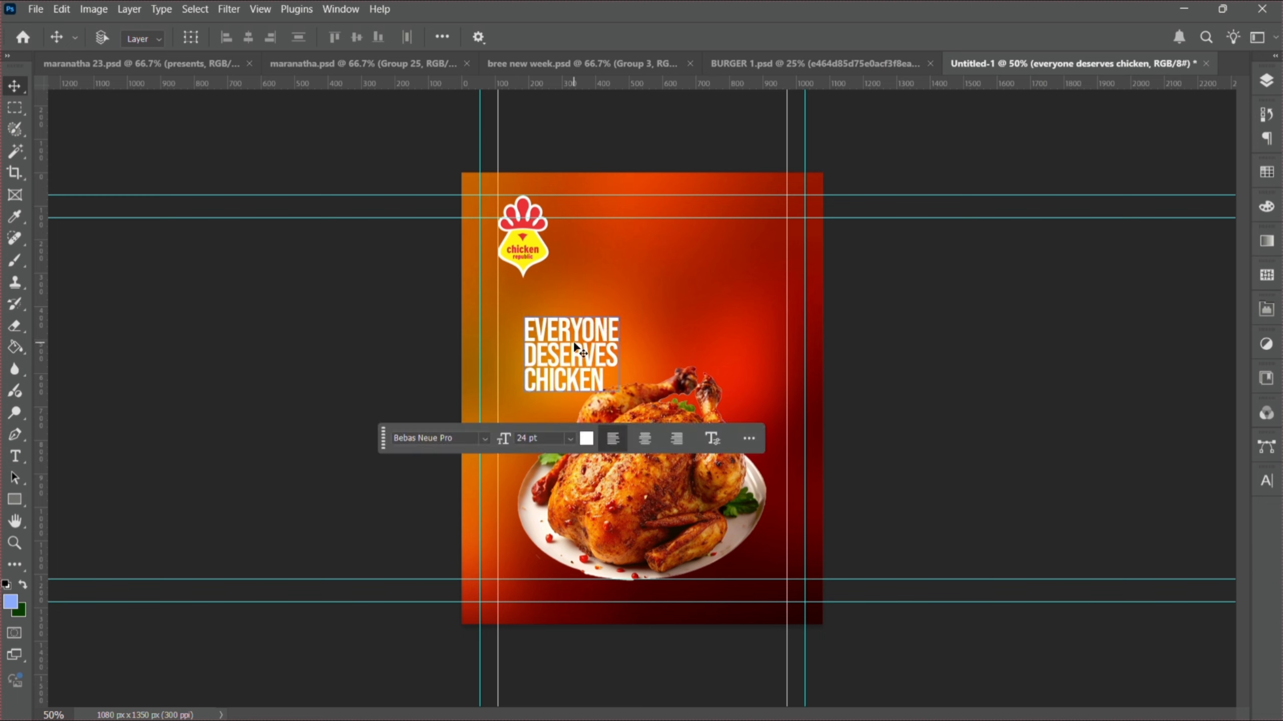
# - Select the word CHICKEN and colour it yellow ffd800, starting from the logo's sampled yellow
pyautogui.doubleClick(602, 375)
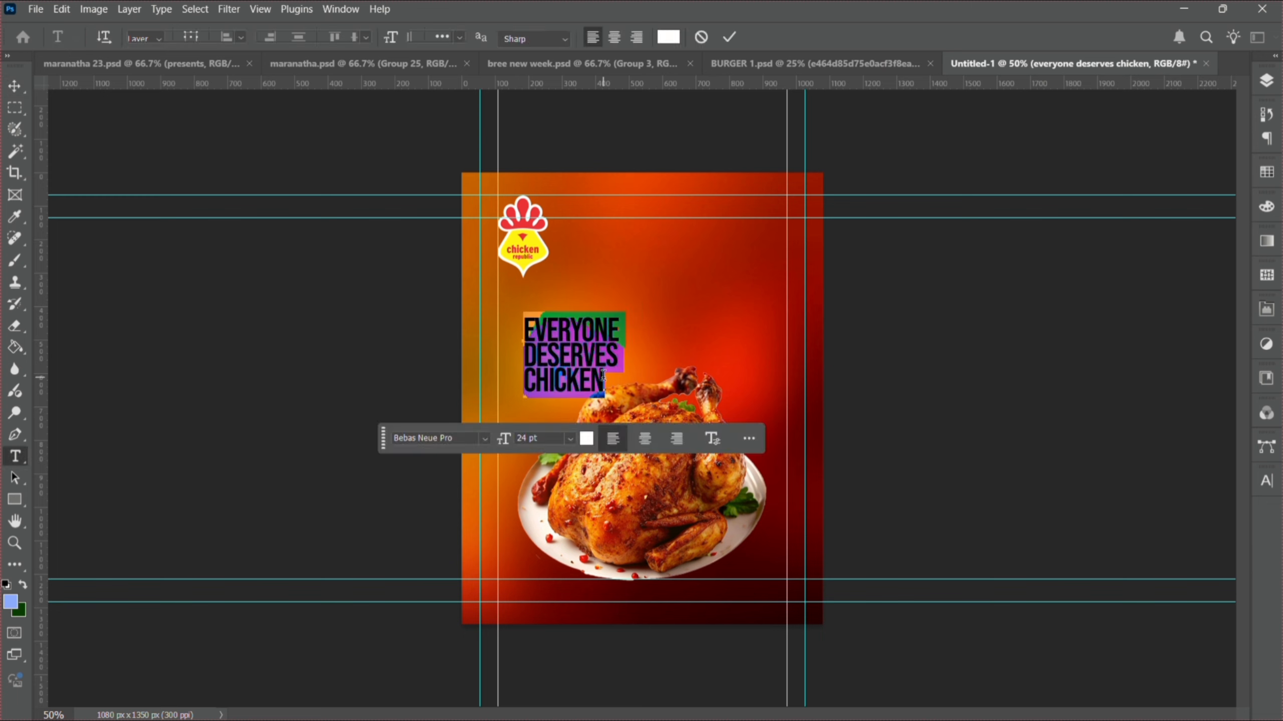
pyautogui.click(604, 382)
pyautogui.moveTo(603, 383); pyautogui.dragTo(505, 381)
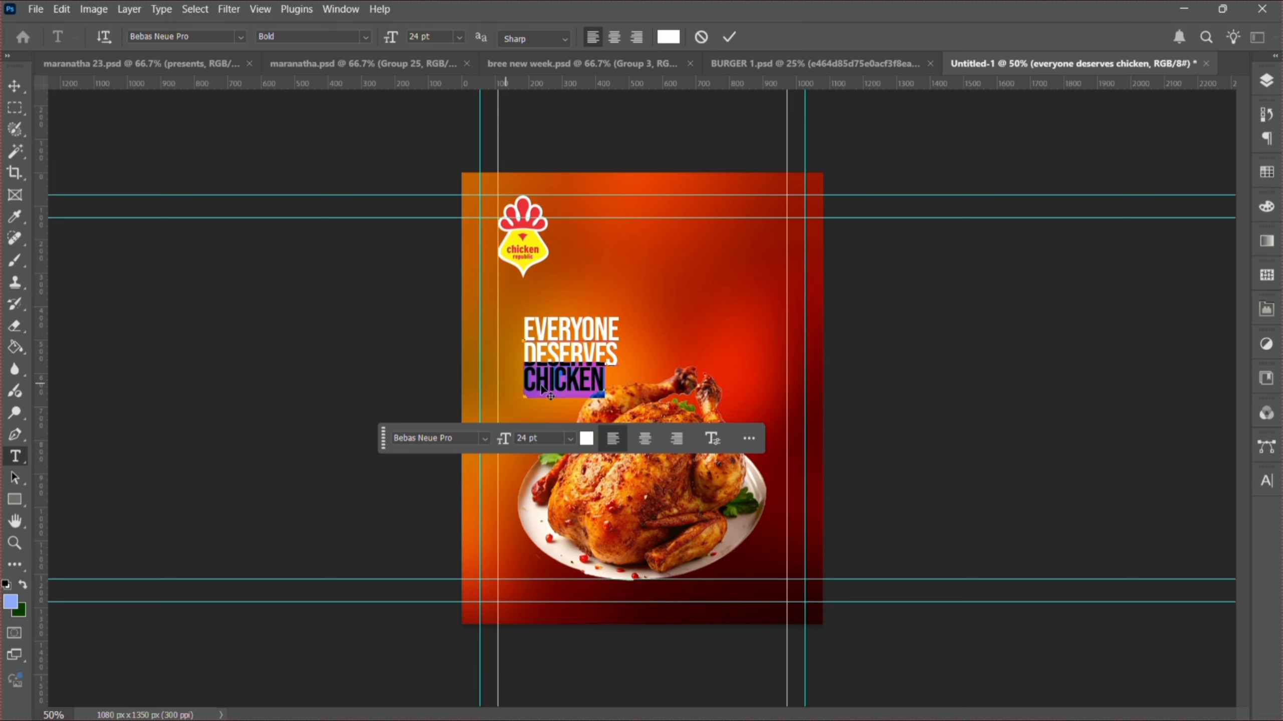
pyautogui.click(1268, 484)
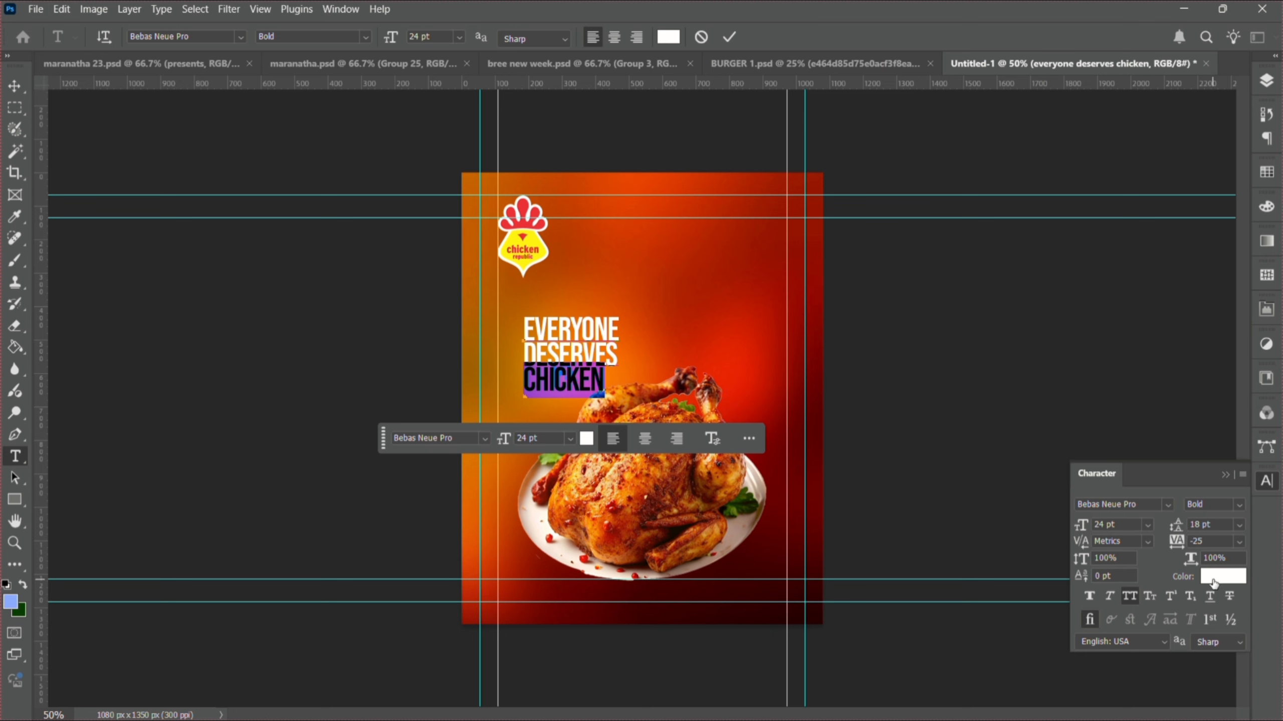
pyautogui.click(1214, 581)
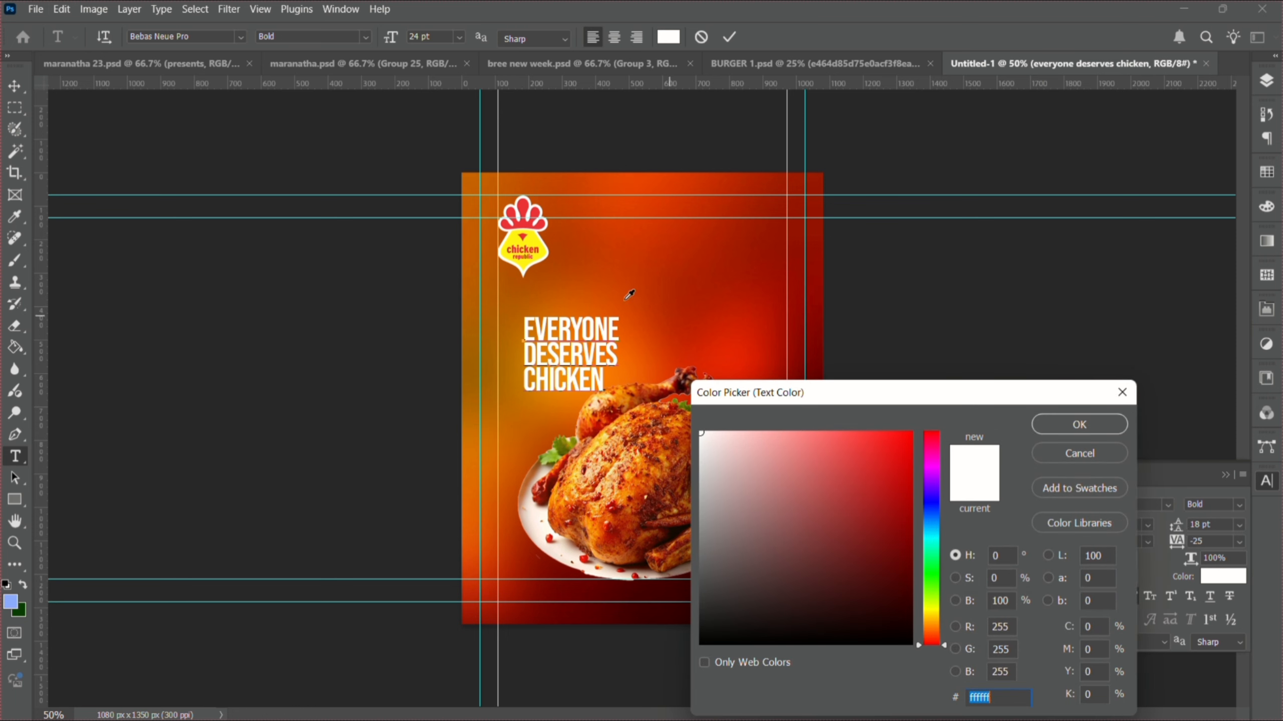
pyautogui.click(543, 256)
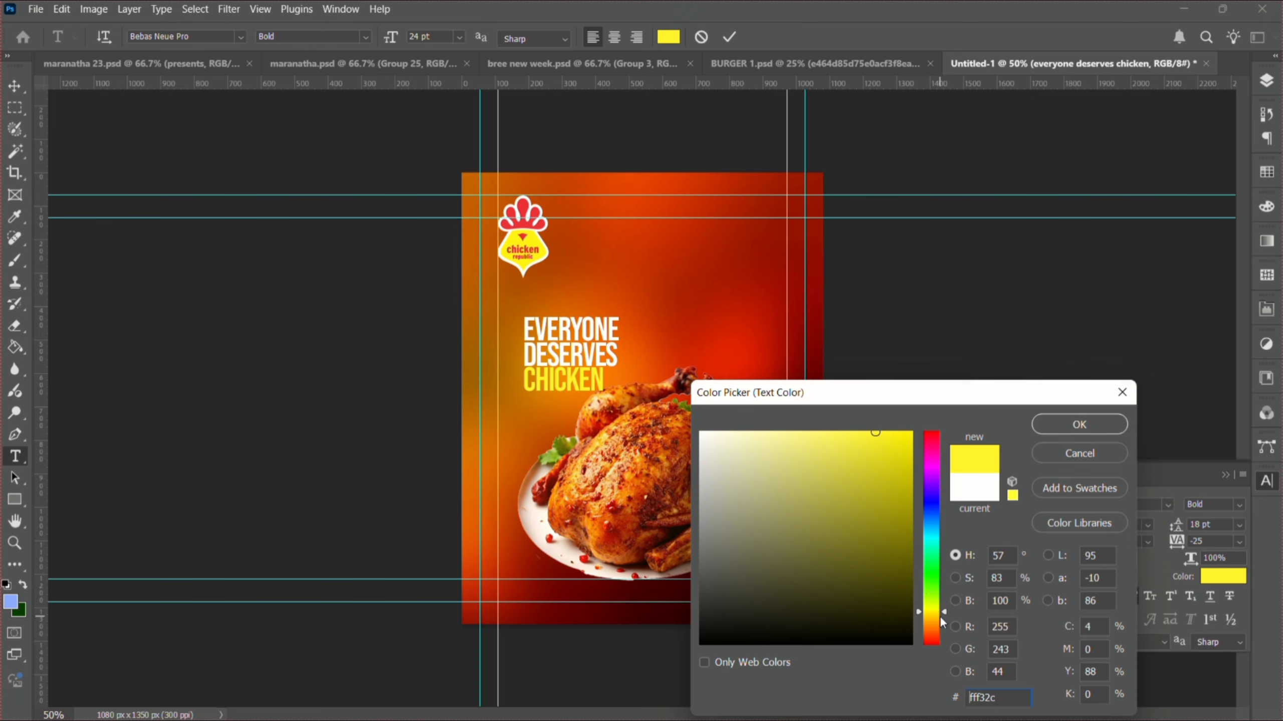
pyautogui.moveTo(941, 618); pyautogui.dragTo(932, 629)
pyautogui.moveTo(867, 539); pyautogui.dragTo(959, 373)
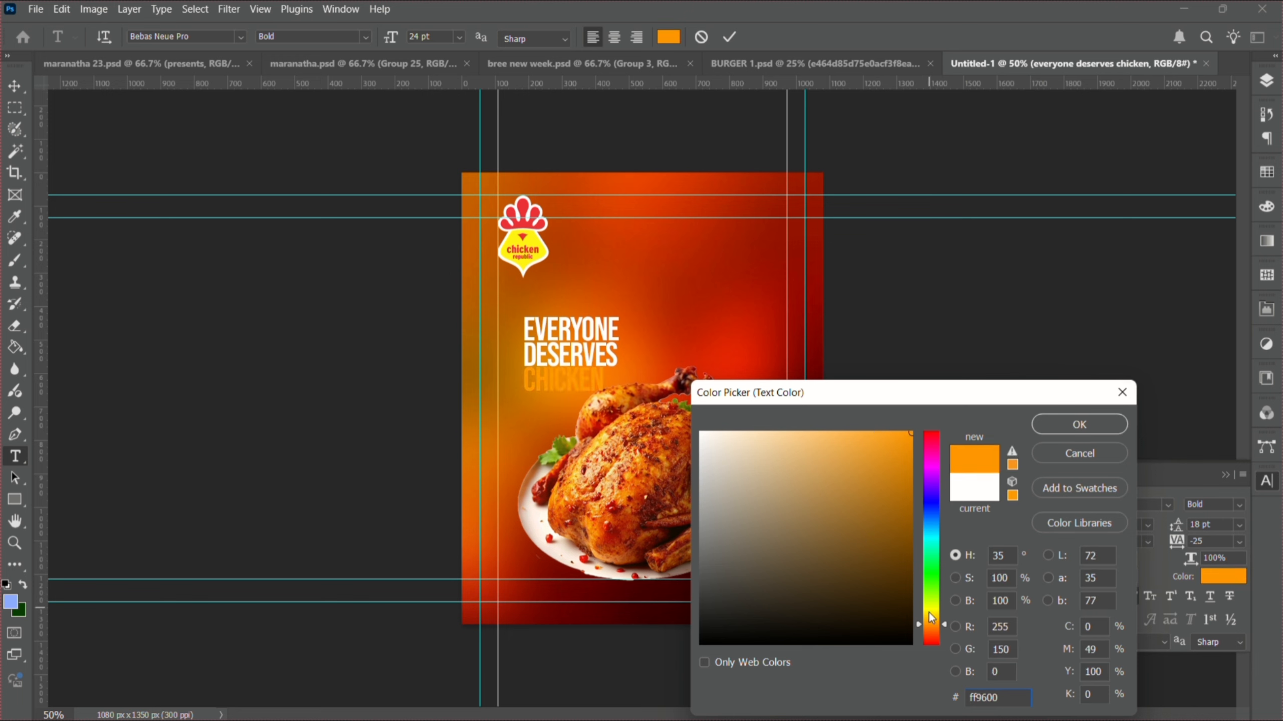
pyautogui.moveTo(930, 624); pyautogui.dragTo(929, 619)
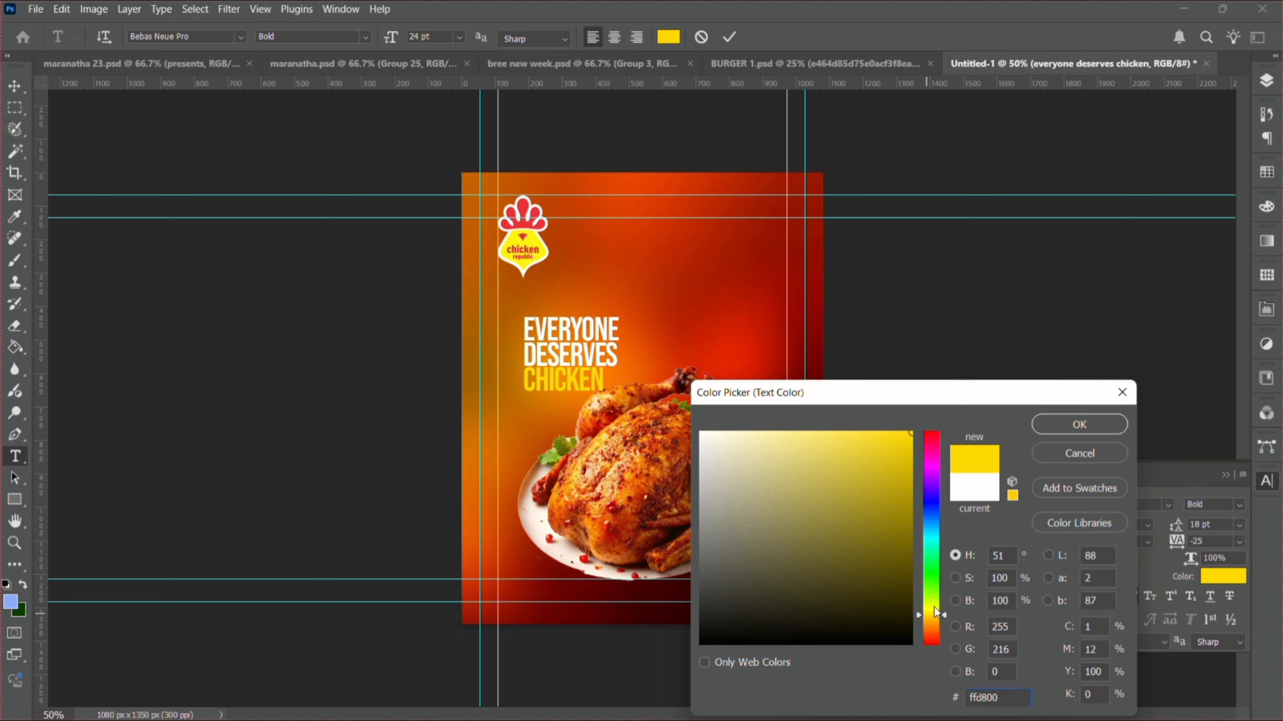
pyautogui.click(1104, 426)
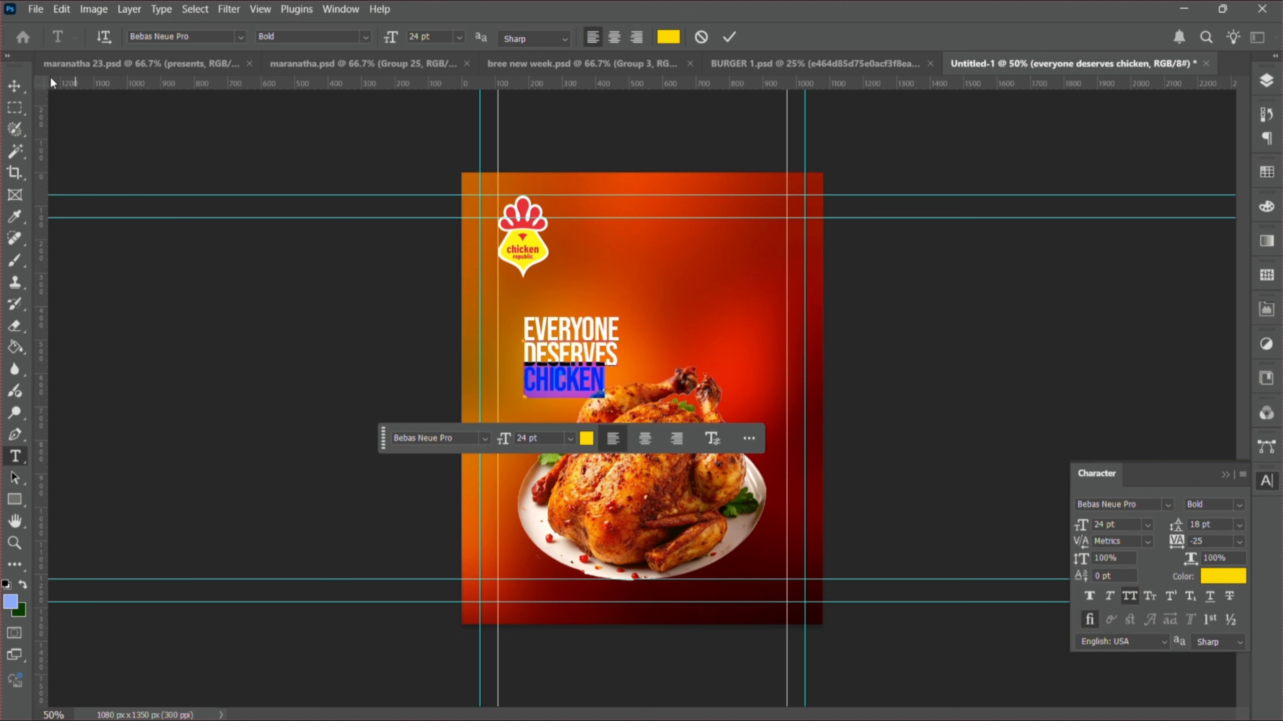
pyautogui.click(16, 88)
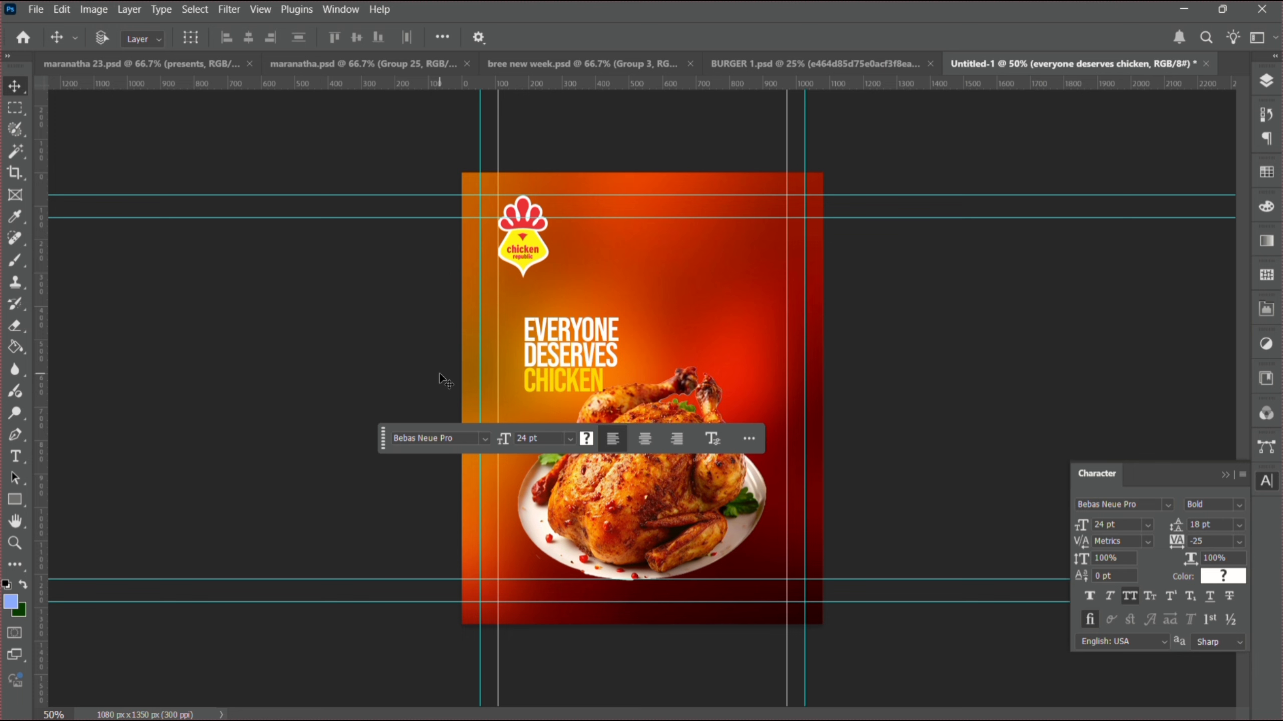
# - Enlarge the headline and shift it down and to the left
pyautogui.hotkey('ctrl', 't')
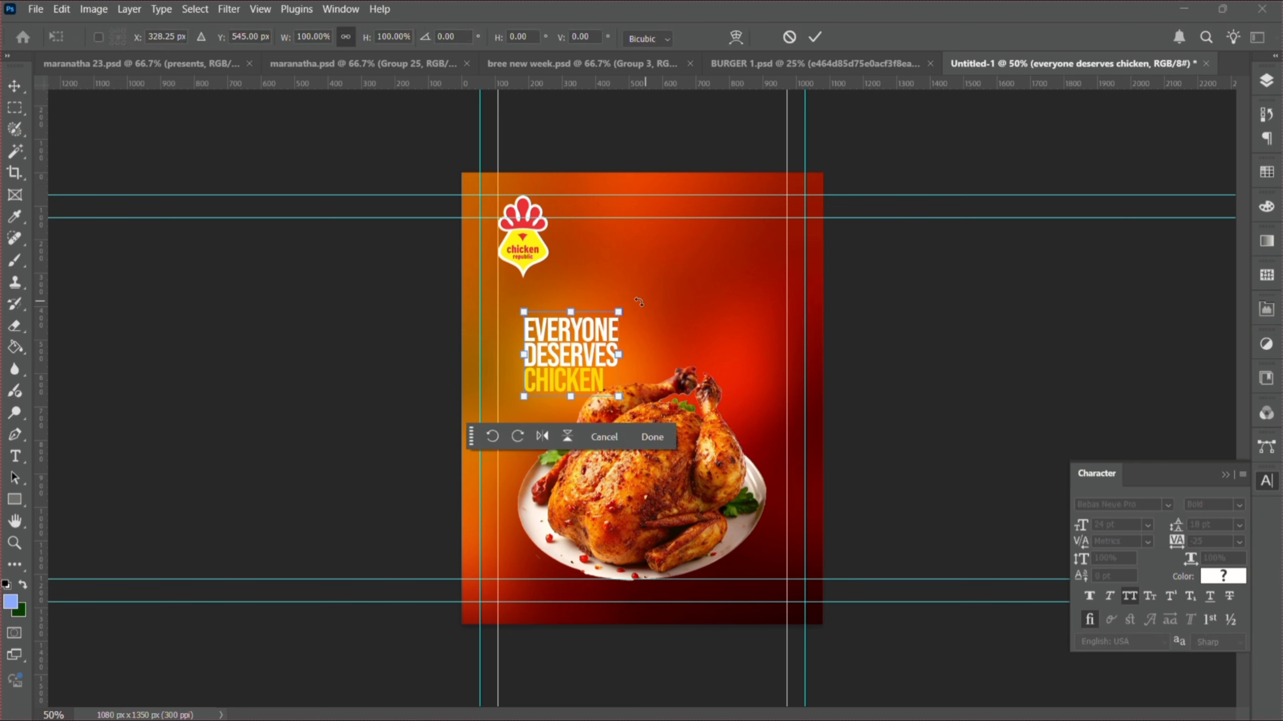
pyautogui.moveTo(619, 312); pyautogui.dragTo(663, 275)
pyautogui.moveTo(586, 348); pyautogui.dragTo(580, 363)
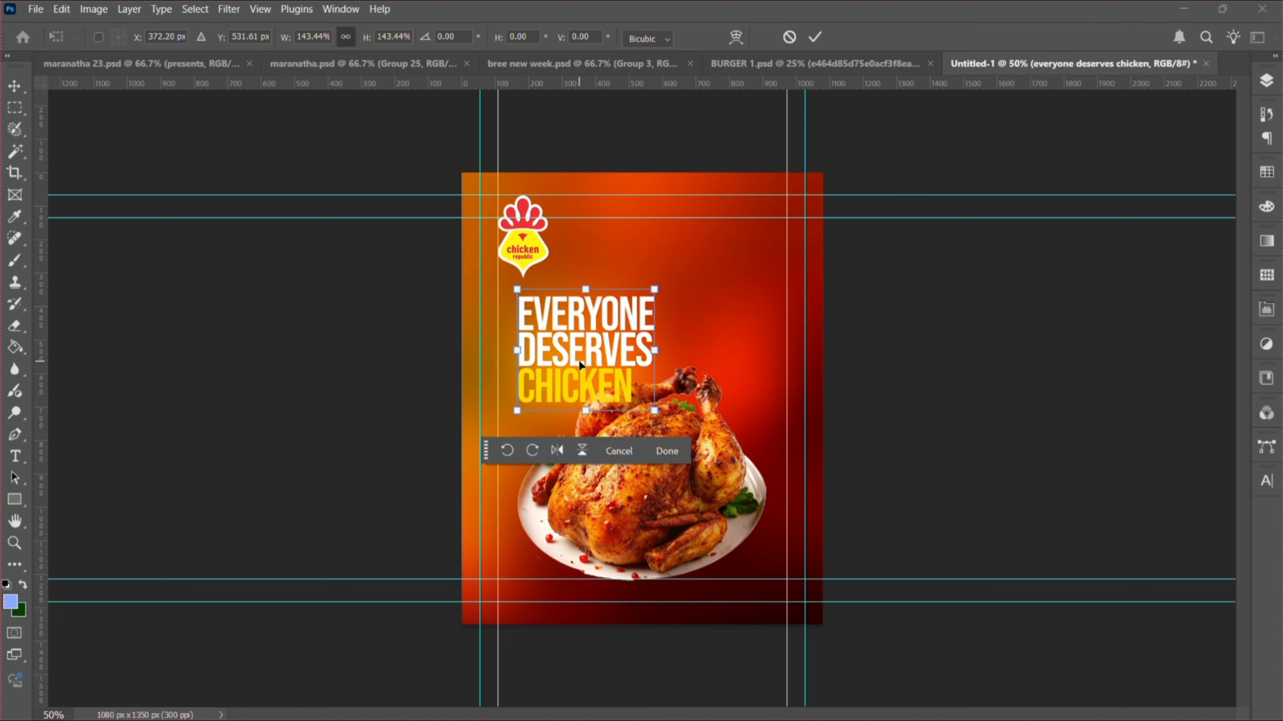
pyautogui.press('Return')
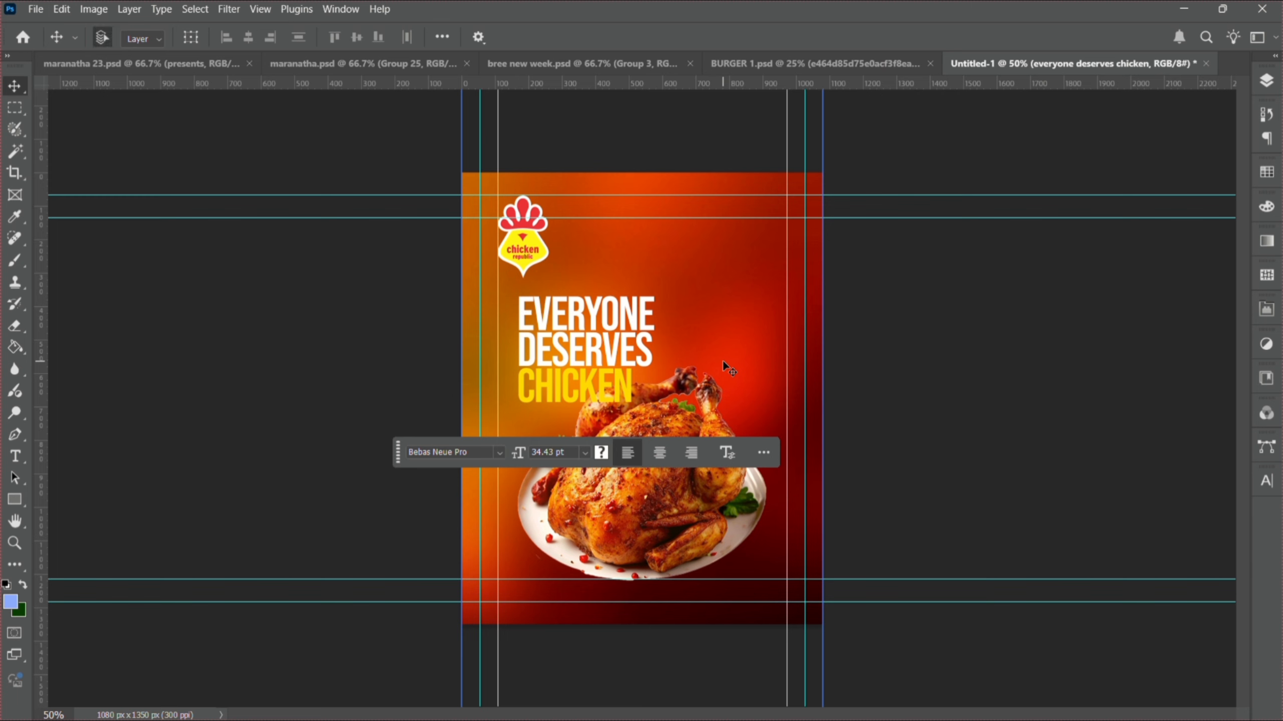
# - Skew the headline so its right edge rises into a slant
pyautogui.hotkey('ctrl', 't')
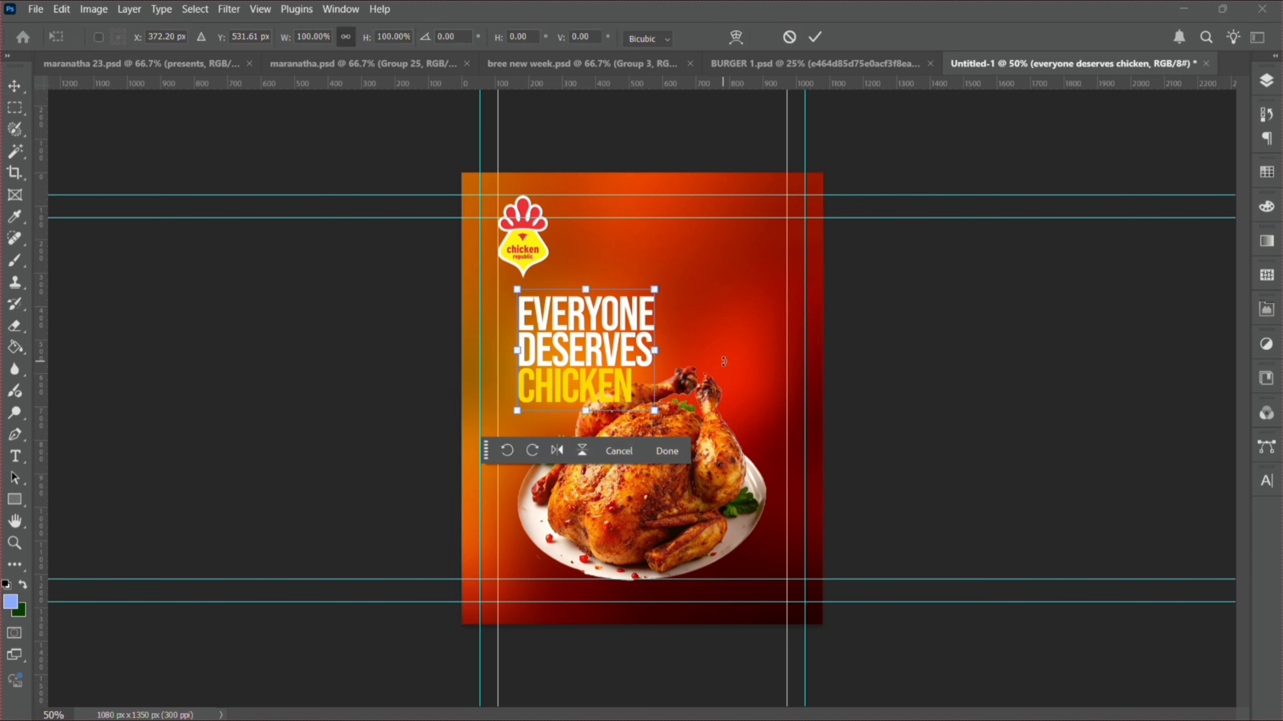
pyautogui.rightClick(593, 336)
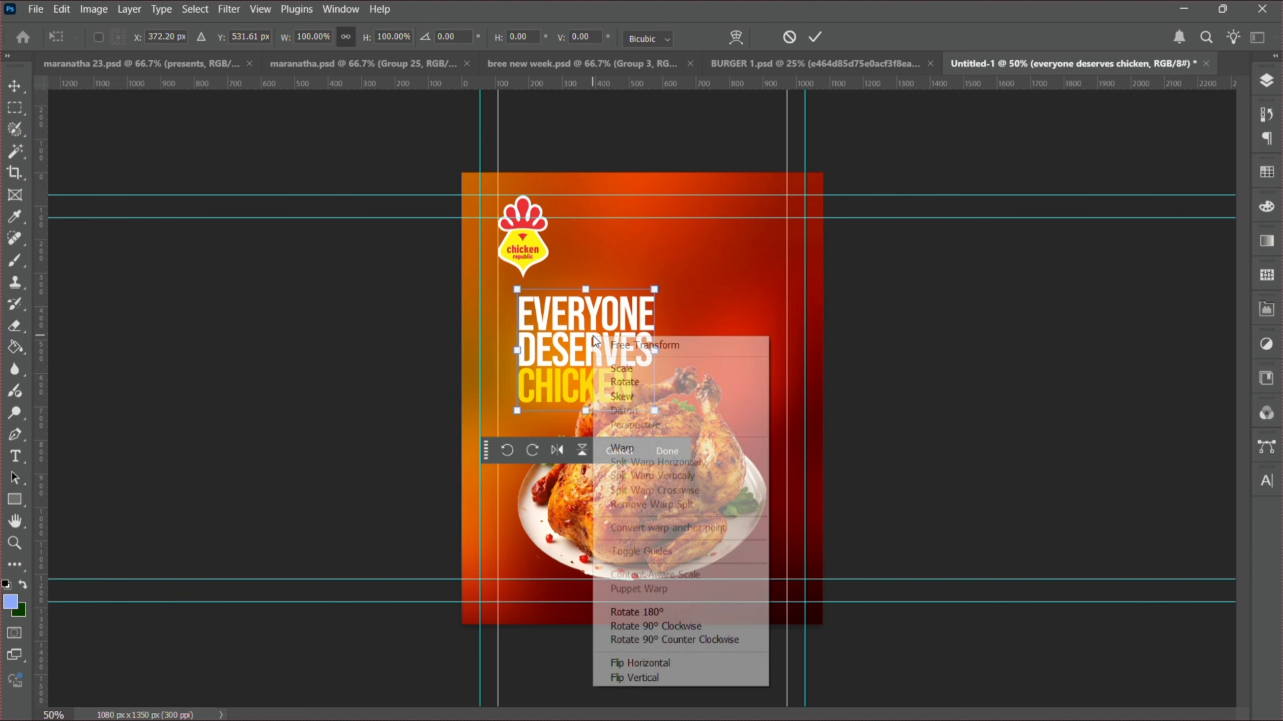
pyautogui.click(636, 395)
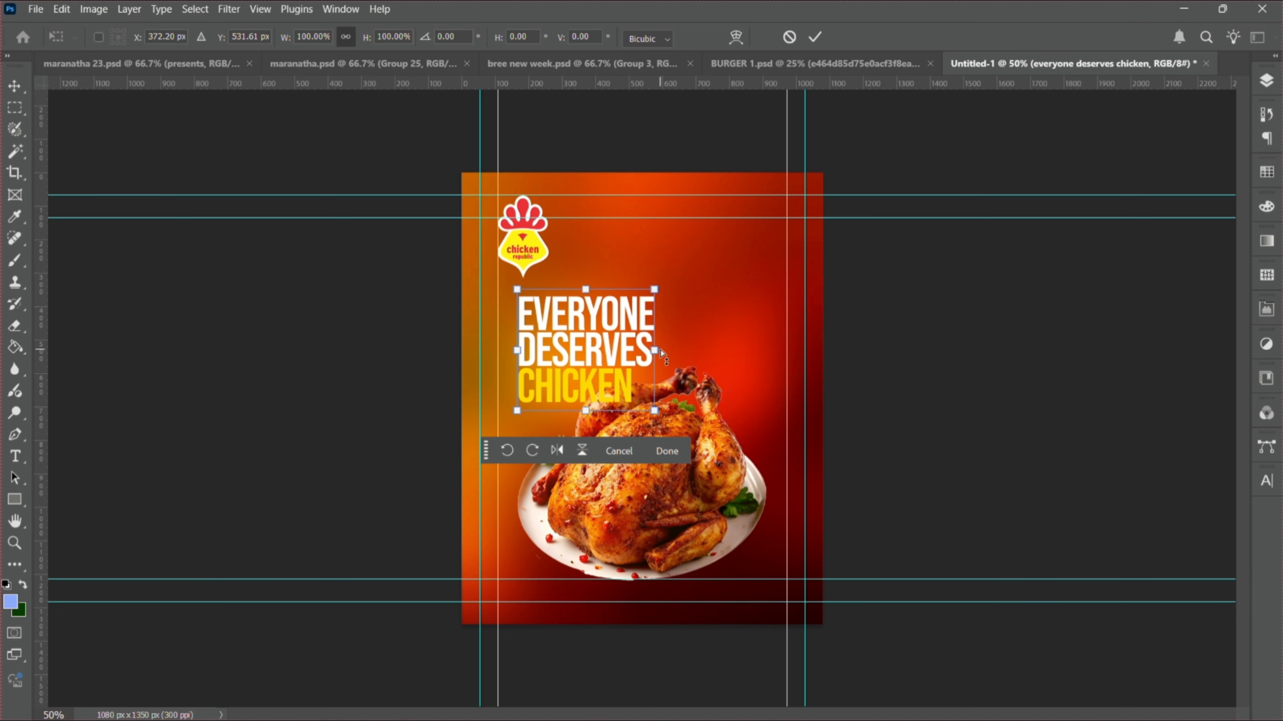
pyautogui.moveTo(660, 356); pyautogui.dragTo(661, 340)
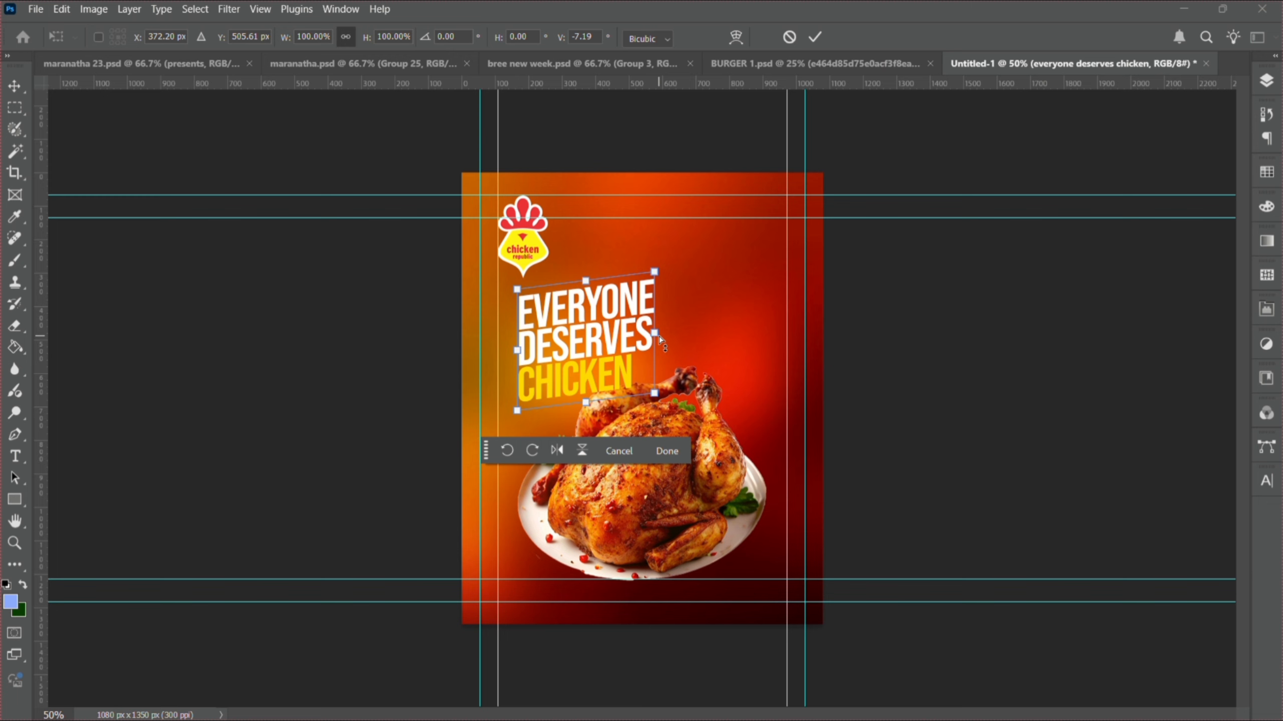
pyautogui.press('Return')
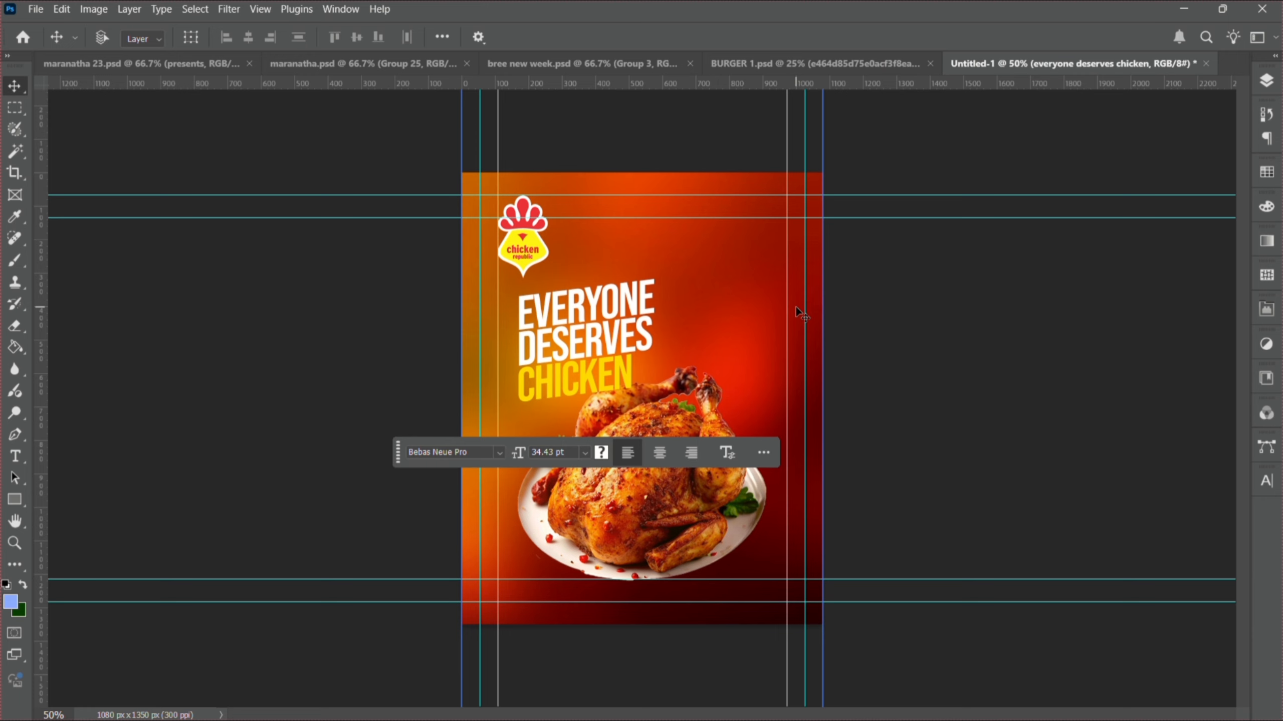
# - Move the headline layer beneath the chicken image and shift it slightly right
pyautogui.click(1271, 87)
pyautogui.moveTo(1174, 188); pyautogui.dragTo(1174, 229)
pyautogui.moveTo(579, 343); pyautogui.dragTo(602, 344)
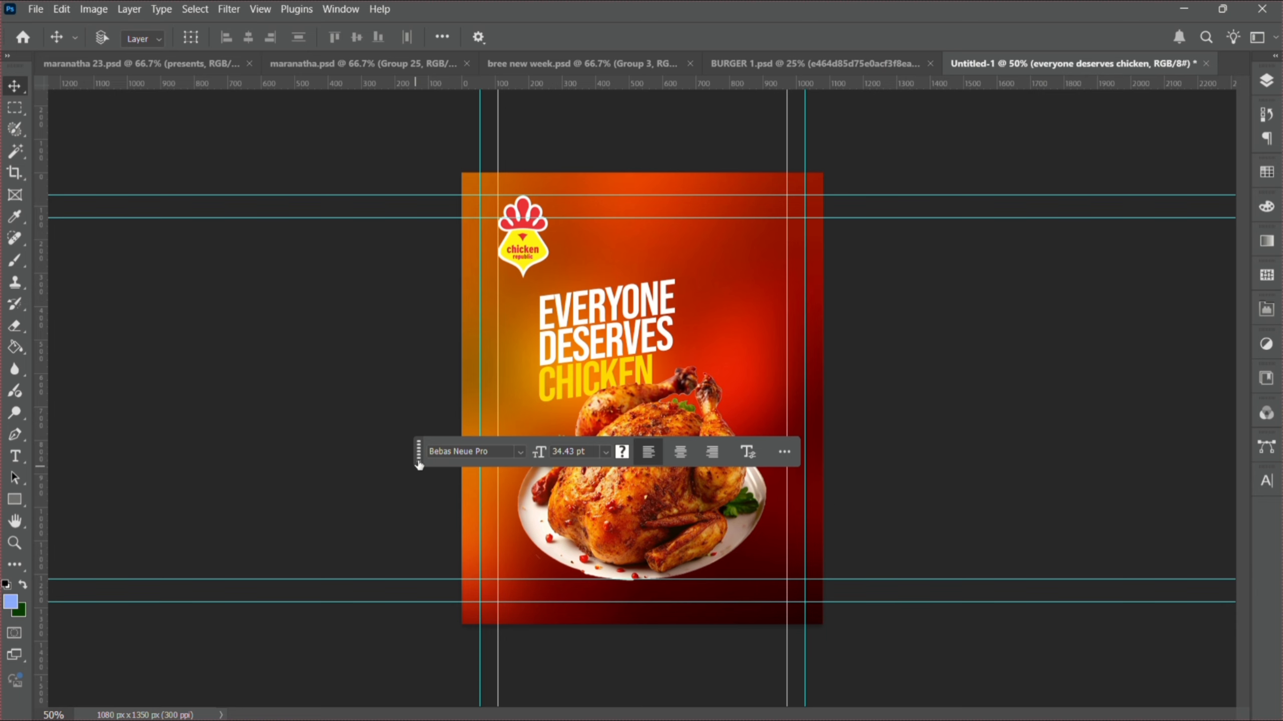
pyautogui.moveTo(419, 465); pyautogui.dragTo(776, 503)
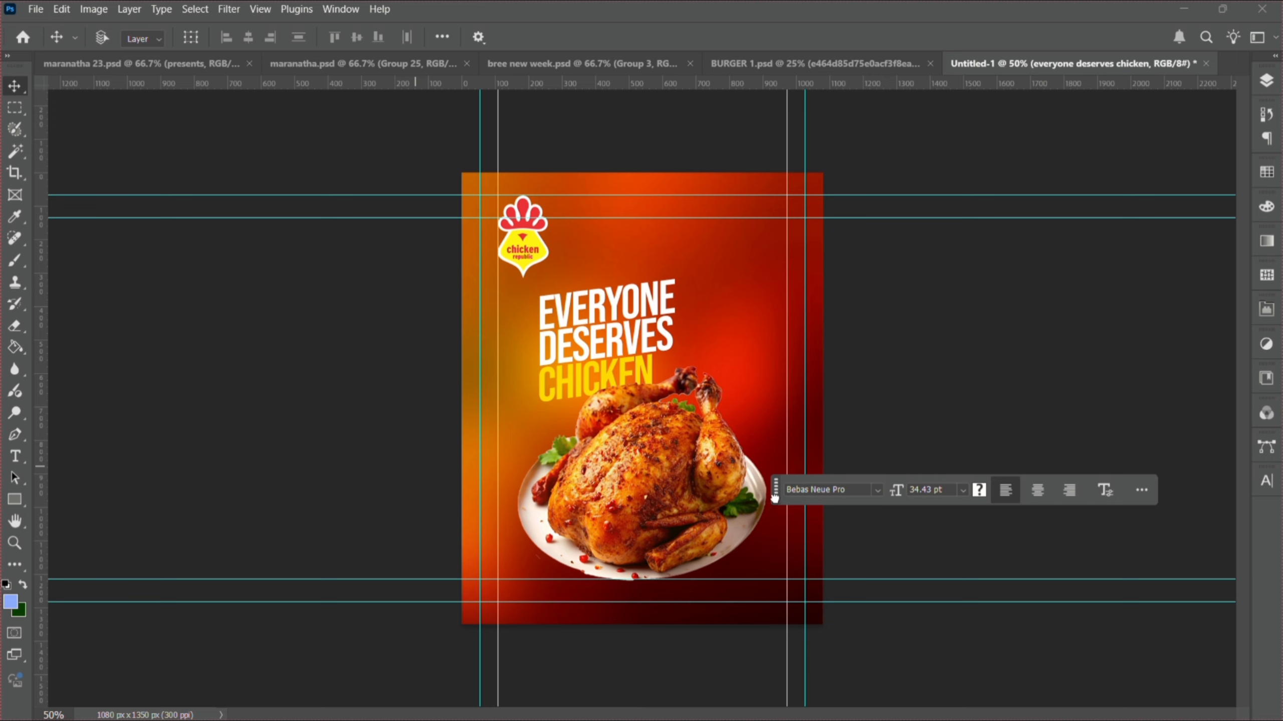
pyautogui.moveTo(776, 502); pyautogui.dragTo(807, 397)
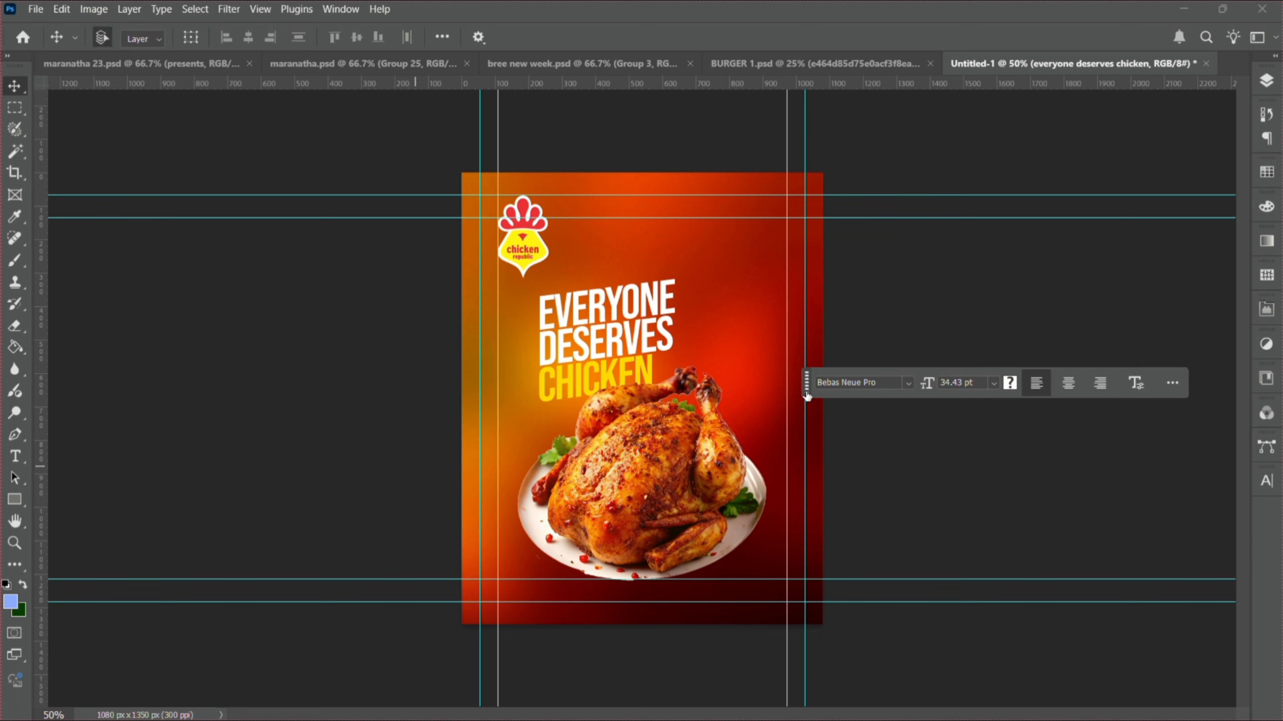
# - Enlarge the headline slightly, to about 104%
pyautogui.hotkey('ctrl', 't')
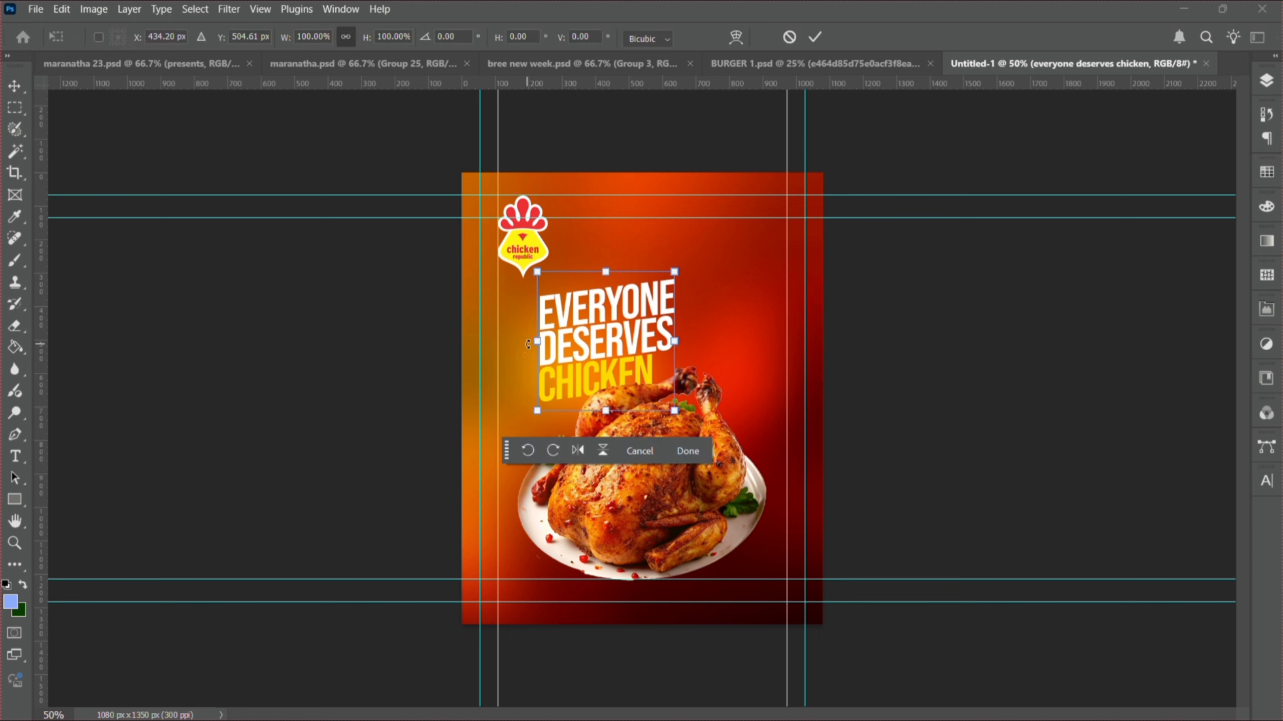
pyautogui.moveTo(536, 345); pyautogui.dragTo(530, 348)
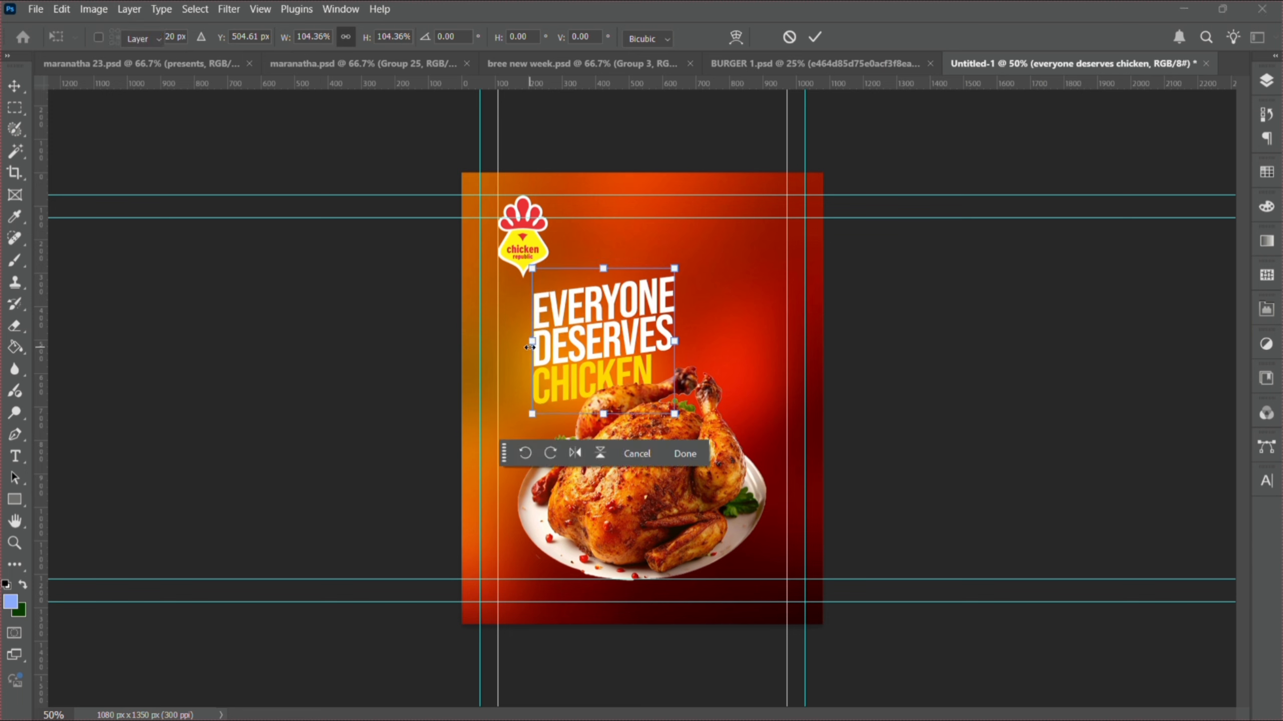
pyautogui.press('Return')
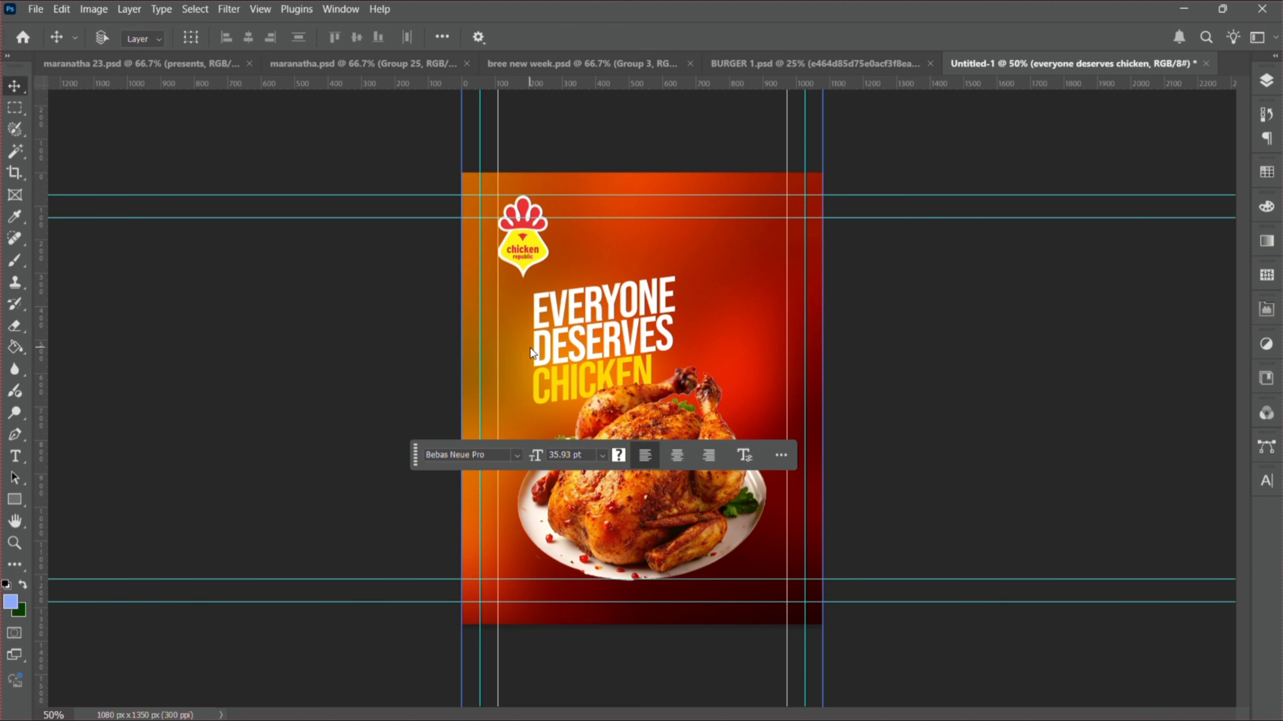
pyautogui.moveTo(415, 455); pyautogui.dragTo(531, 204)
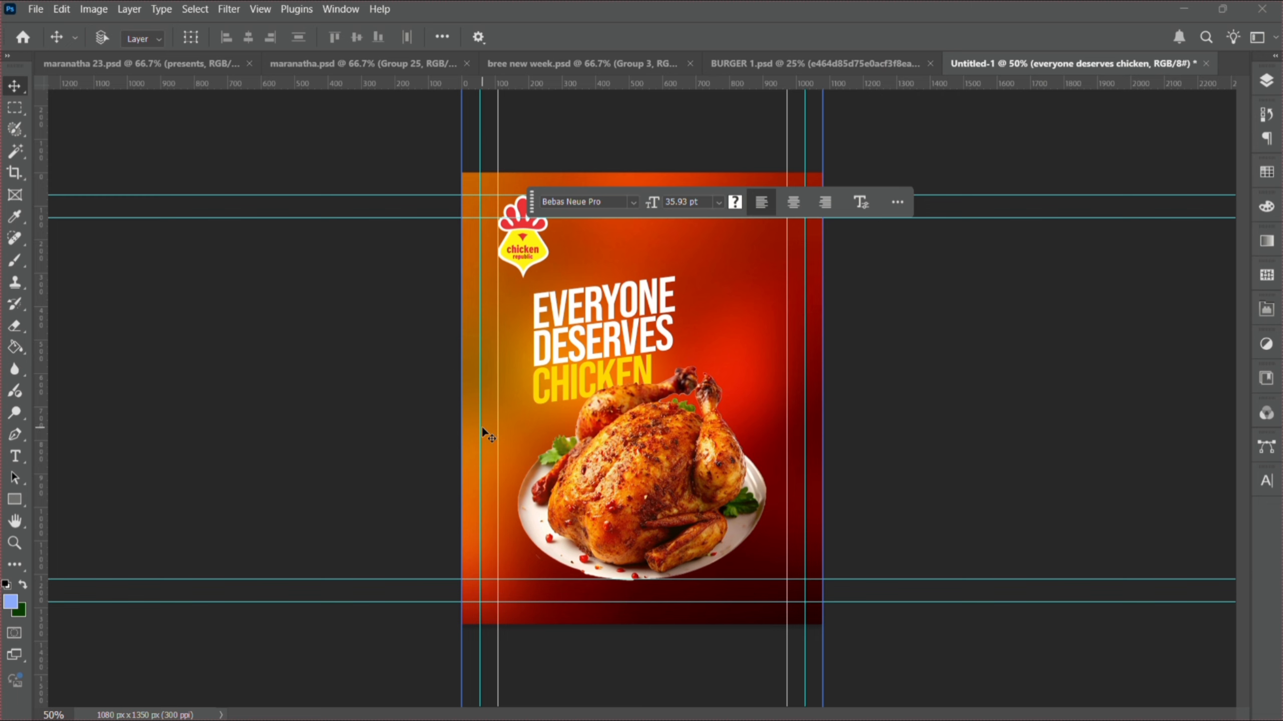
# - Add the word SPICY left of the chicken and colour it yellow ffd800
pyautogui.click(15, 457)
pyautogui.click(516, 452)
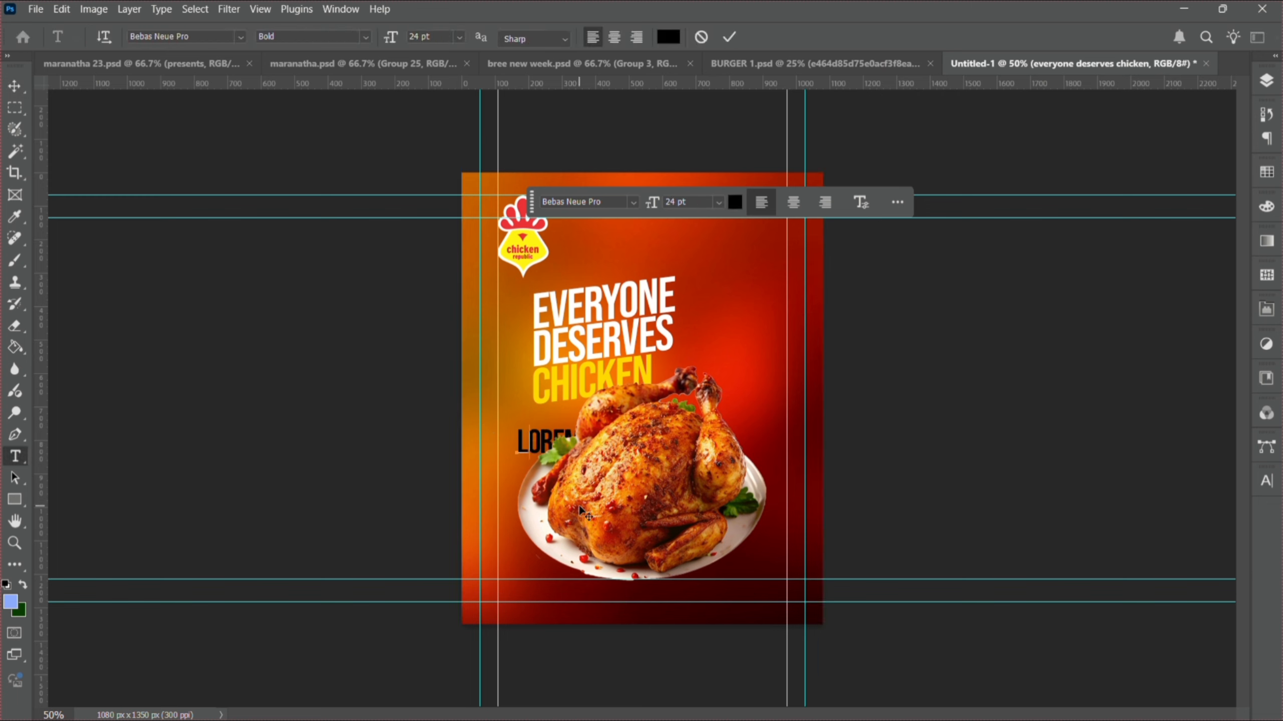
pyautogui.write('SPICY')
pyautogui.hotkey('ctrl', 'a')
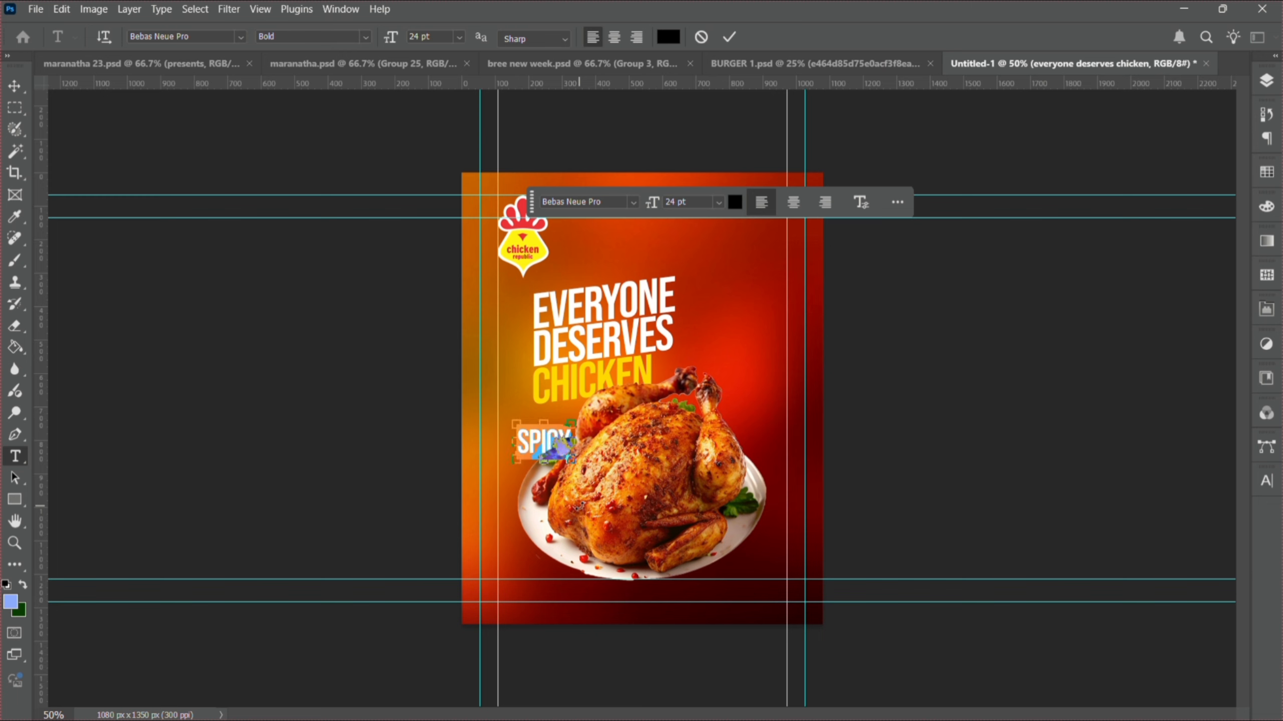
pyautogui.click(1261, 490)
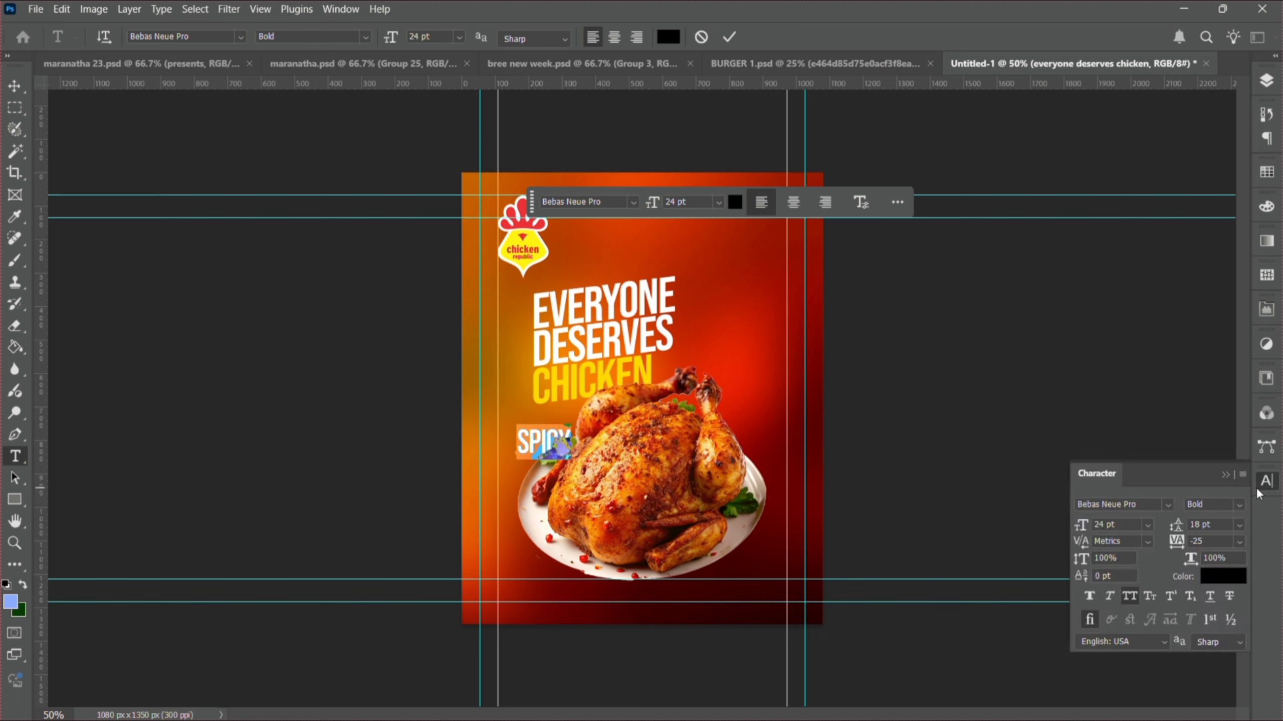
pyautogui.click(1217, 576)
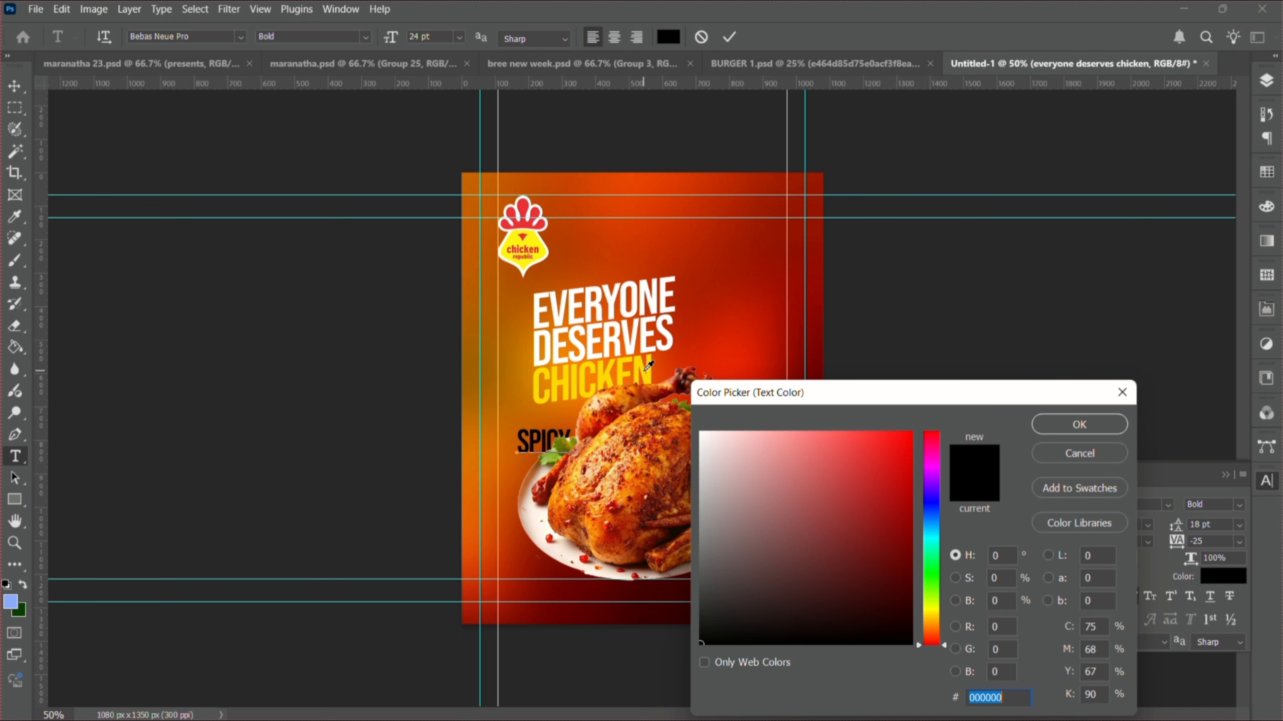
pyautogui.write('ffd800')
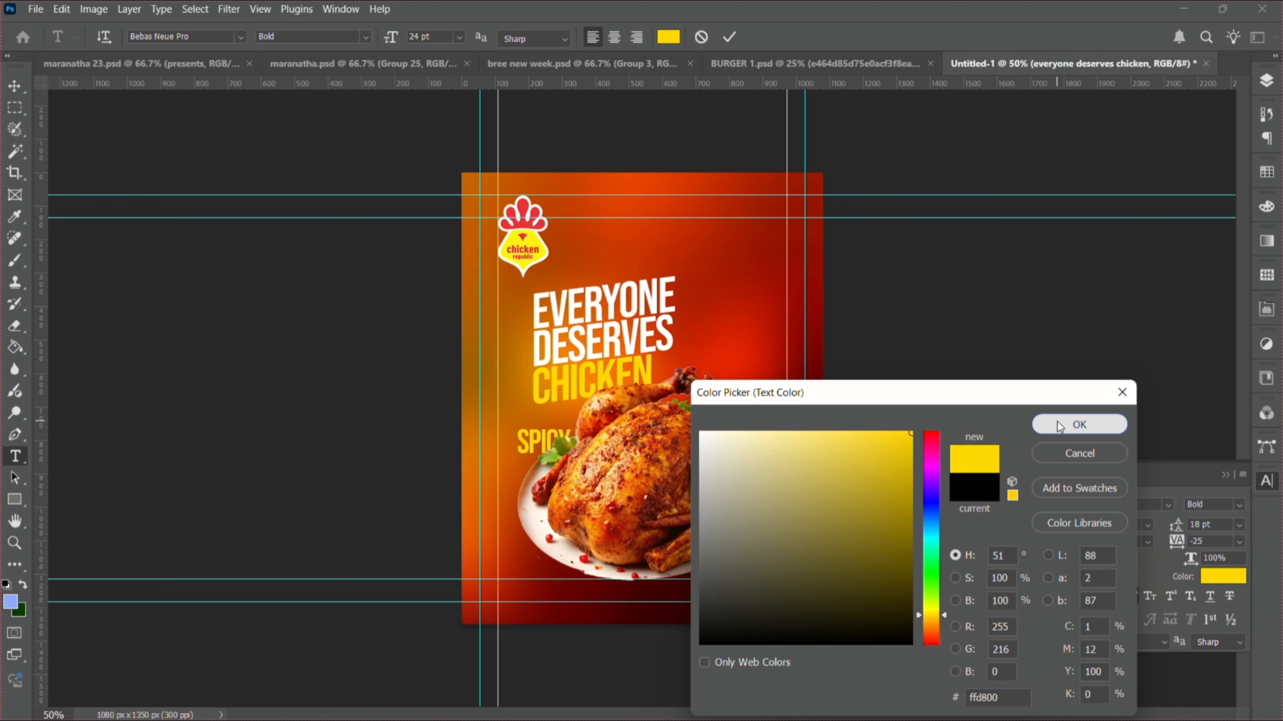
pyautogui.click(1050, 423)
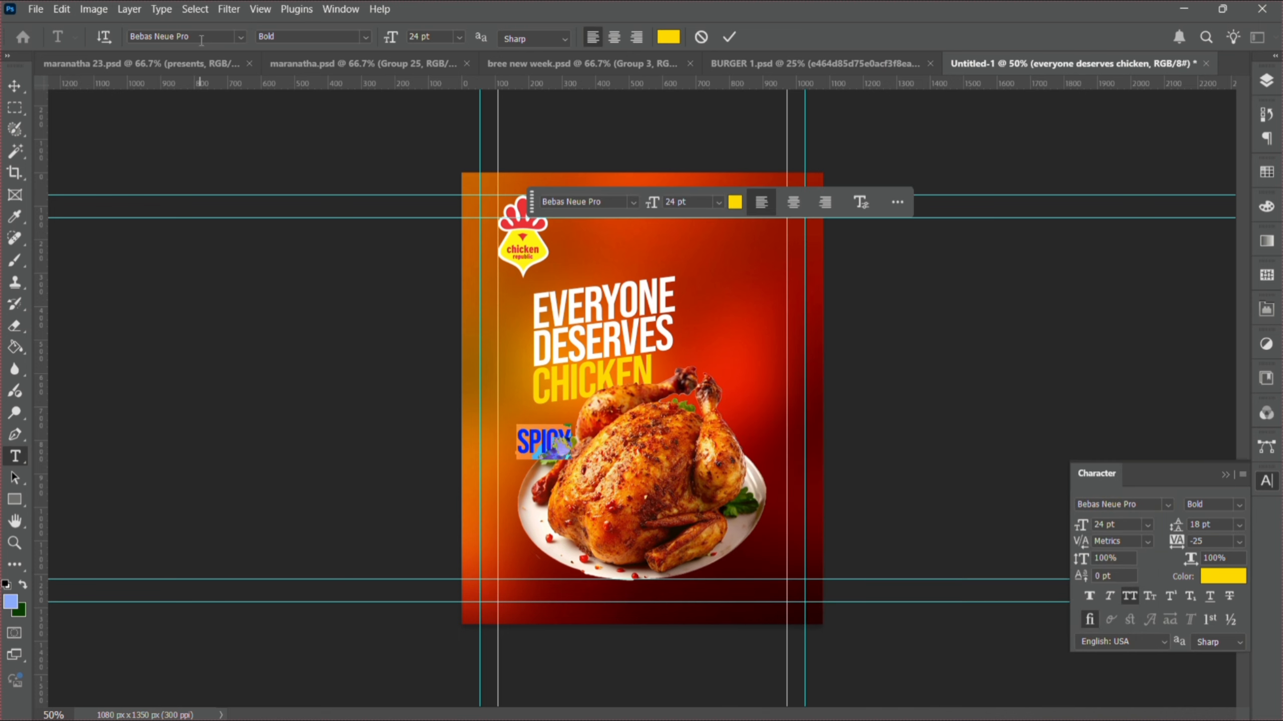
# - Set the Spicy text to Blank Script font, All Caps off, tracking 0
pyautogui.click(203, 34)
pyautogui.write('bl')
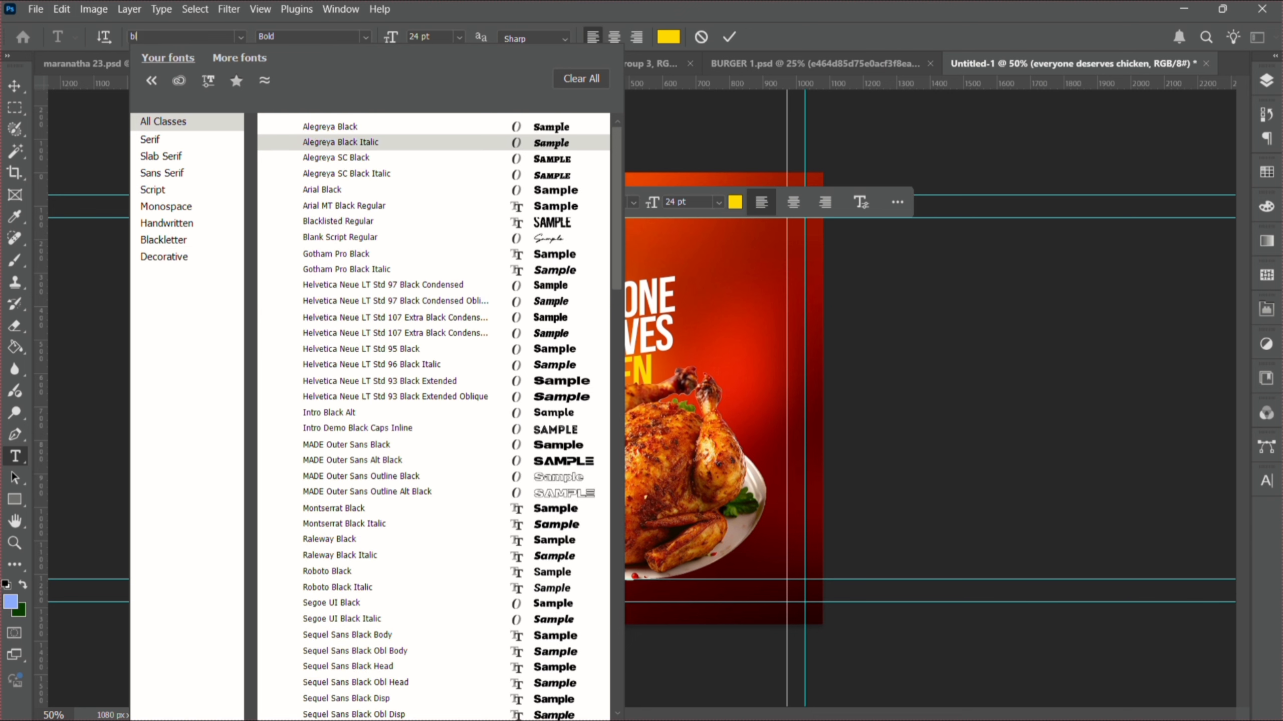
pyautogui.write('ank Script')
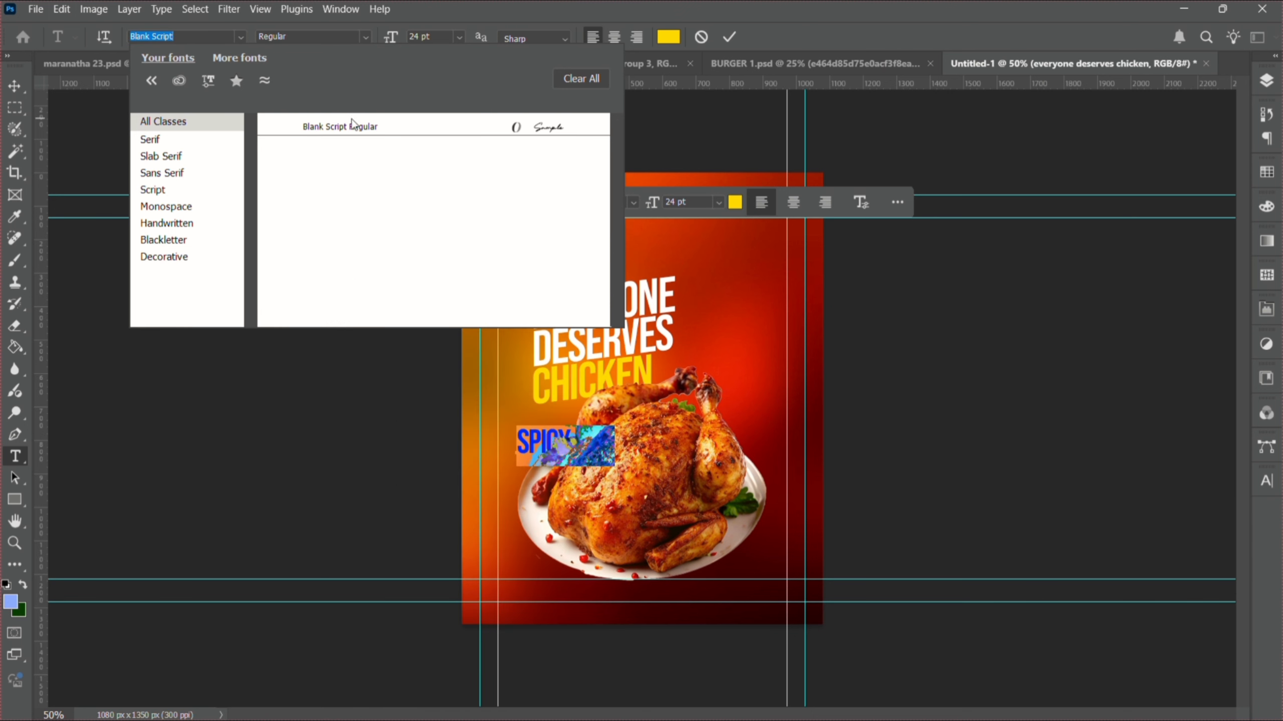
pyautogui.click(351, 128)
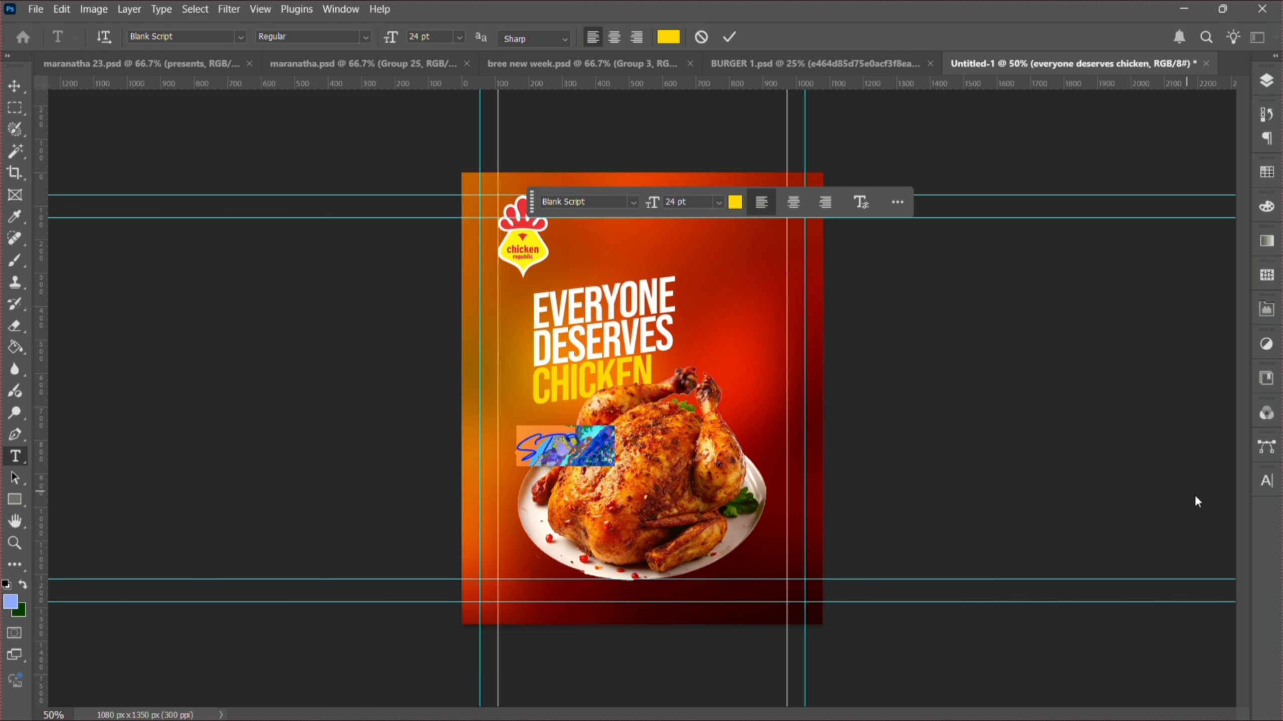
pyautogui.click(1268, 490)
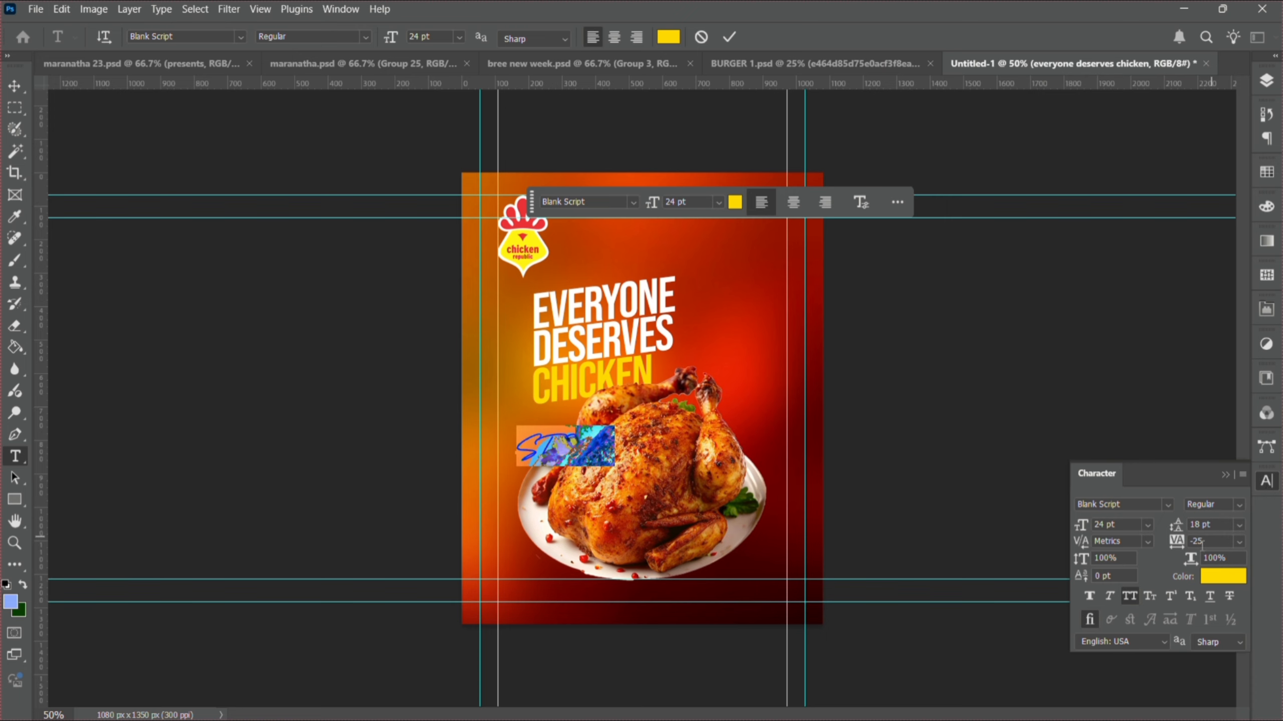
pyautogui.click(1132, 598)
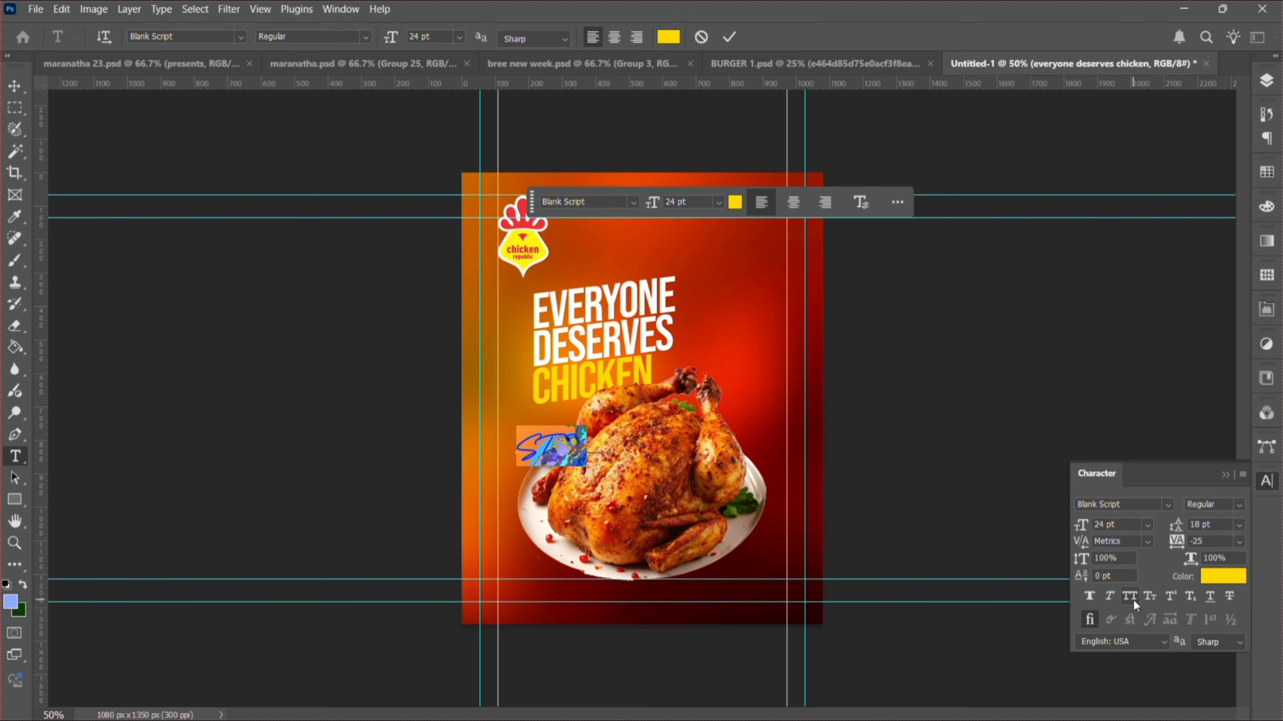
pyautogui.click(1238, 545)
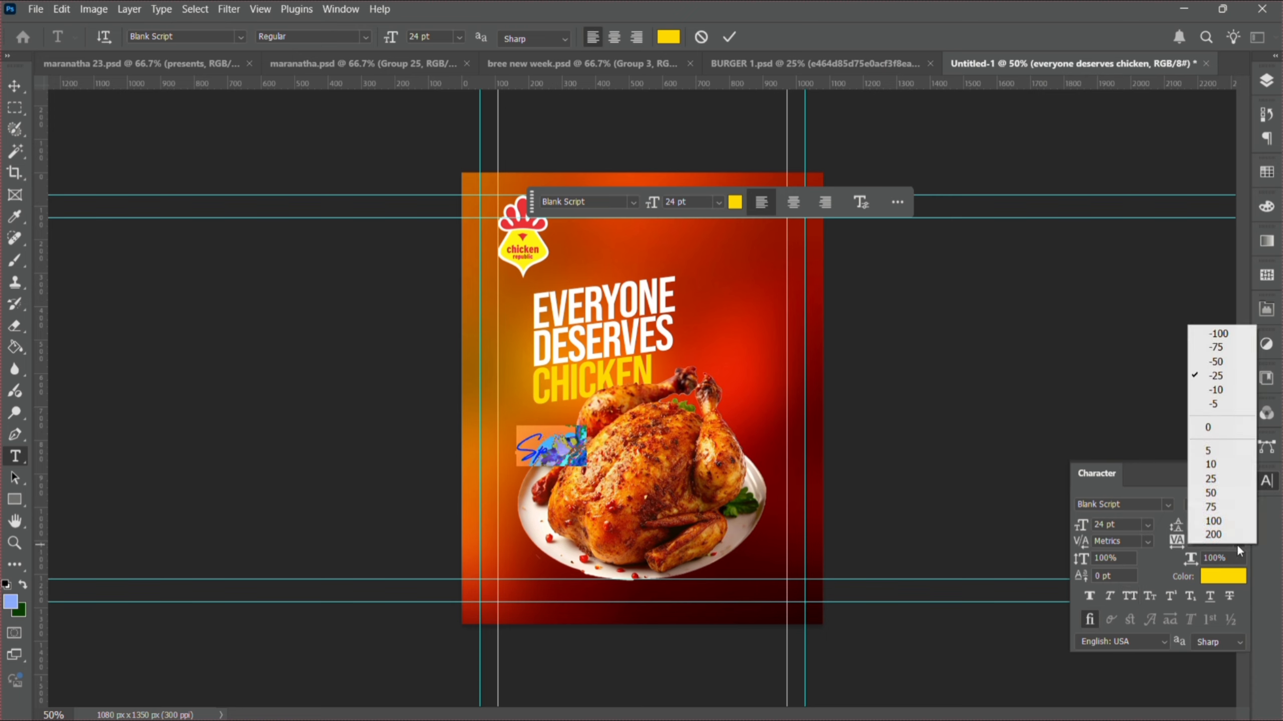
pyautogui.click(1224, 435)
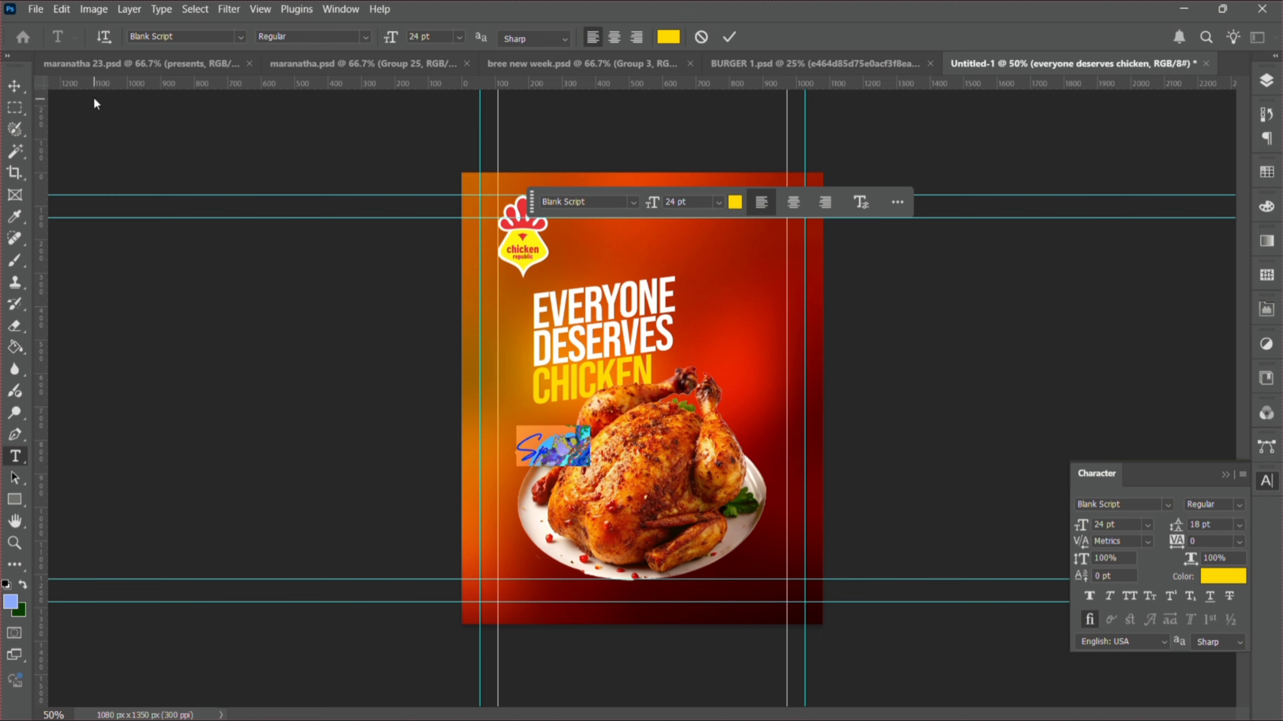
pyautogui.click(8, 93)
# - Centre the Spicy script horizontally, then scale it up to about 467% and reposition it
pyautogui.hotkey('ctrl', 'a')
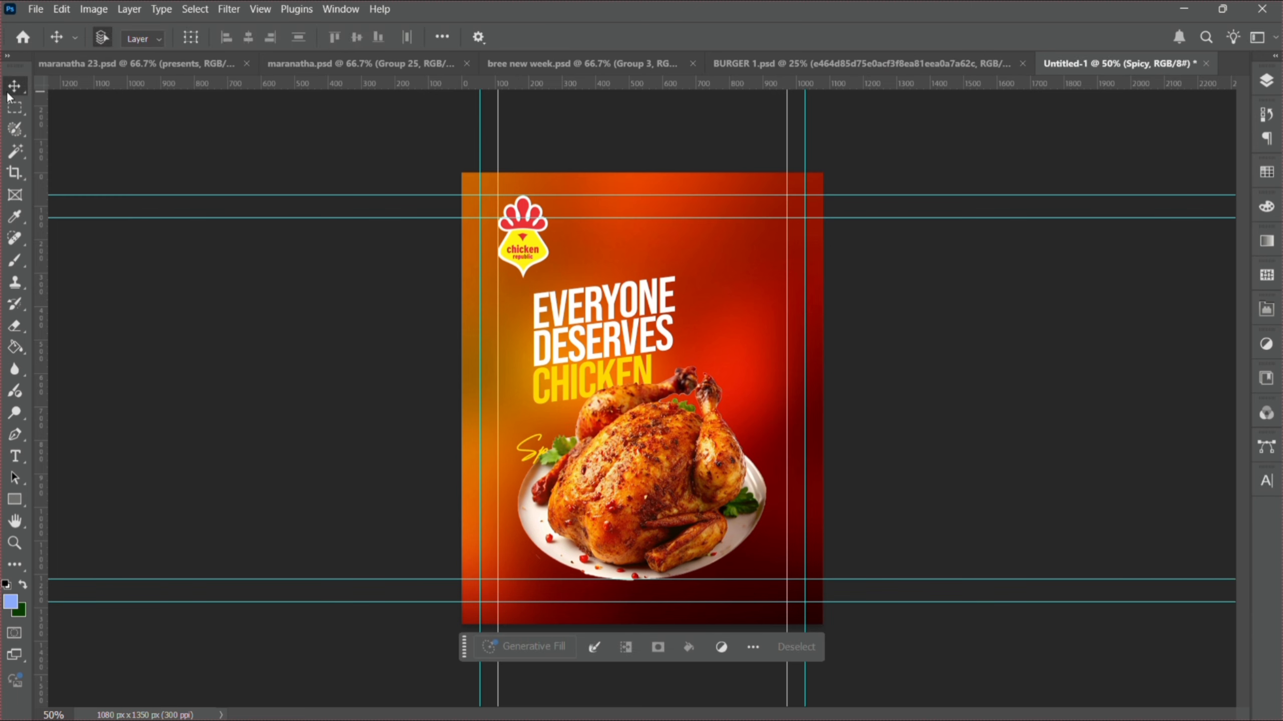
pyautogui.click(248, 38)
pyautogui.hotkey('ctrl', 'd')
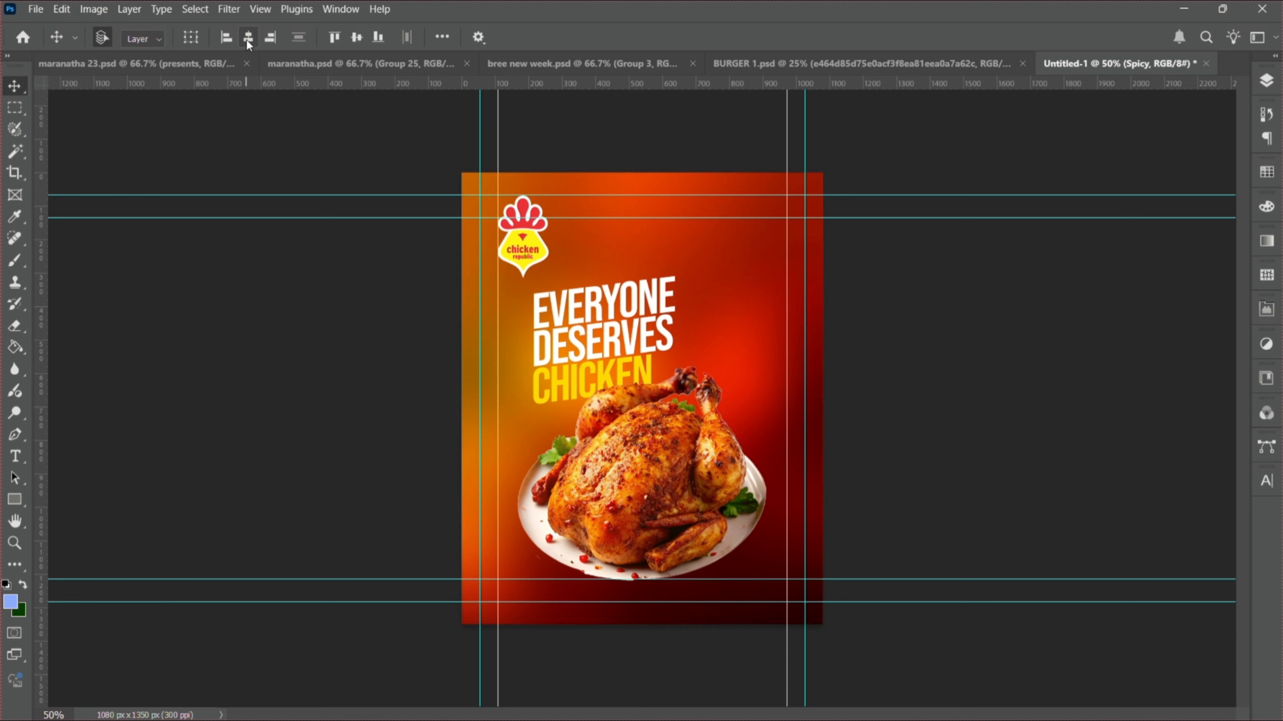
pyautogui.hotkey('ctrl', 't')
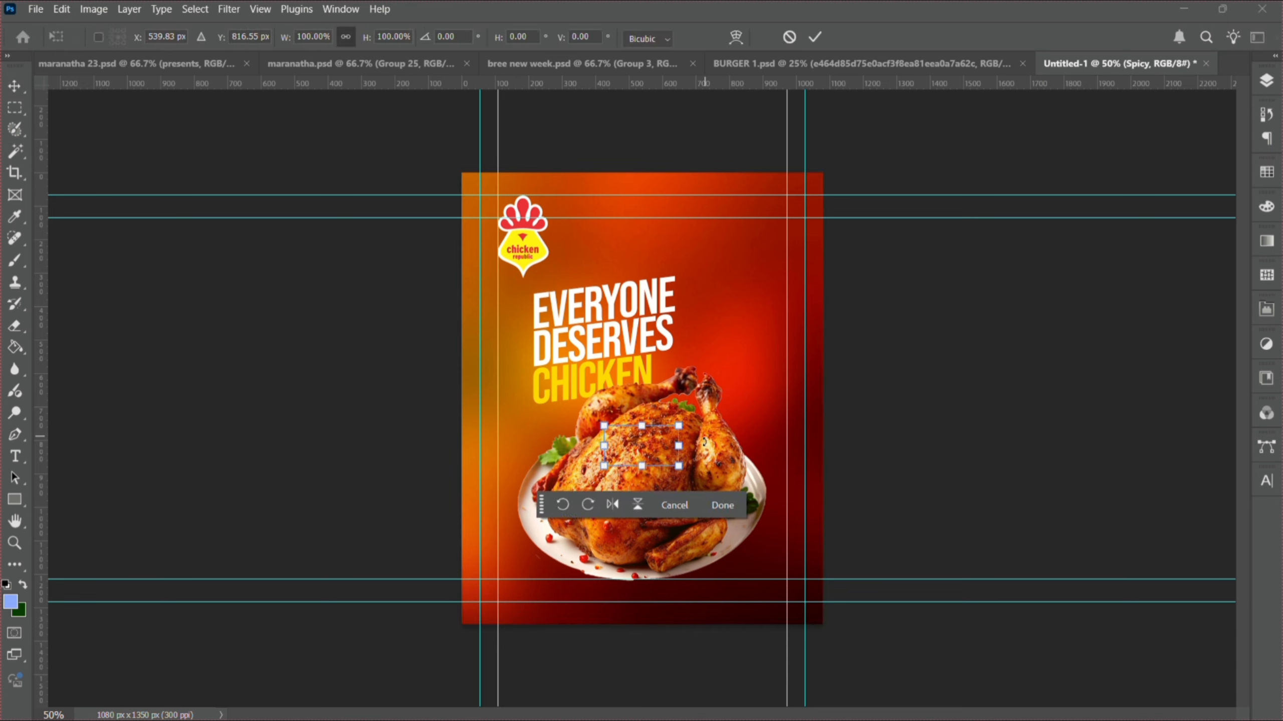
pyautogui.moveTo(679, 466); pyautogui.dragTo(872, 483)
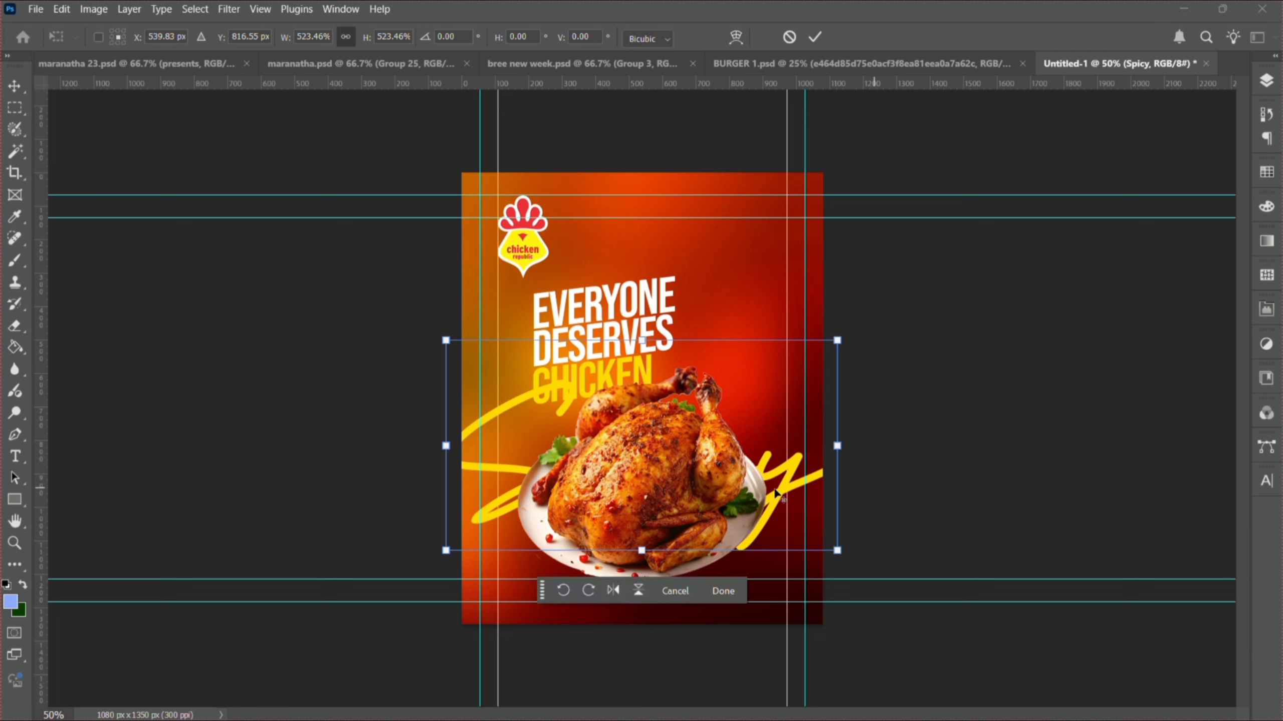
pyautogui.moveTo(675, 497); pyautogui.dragTo(535, 470)
pyautogui.press('Return')
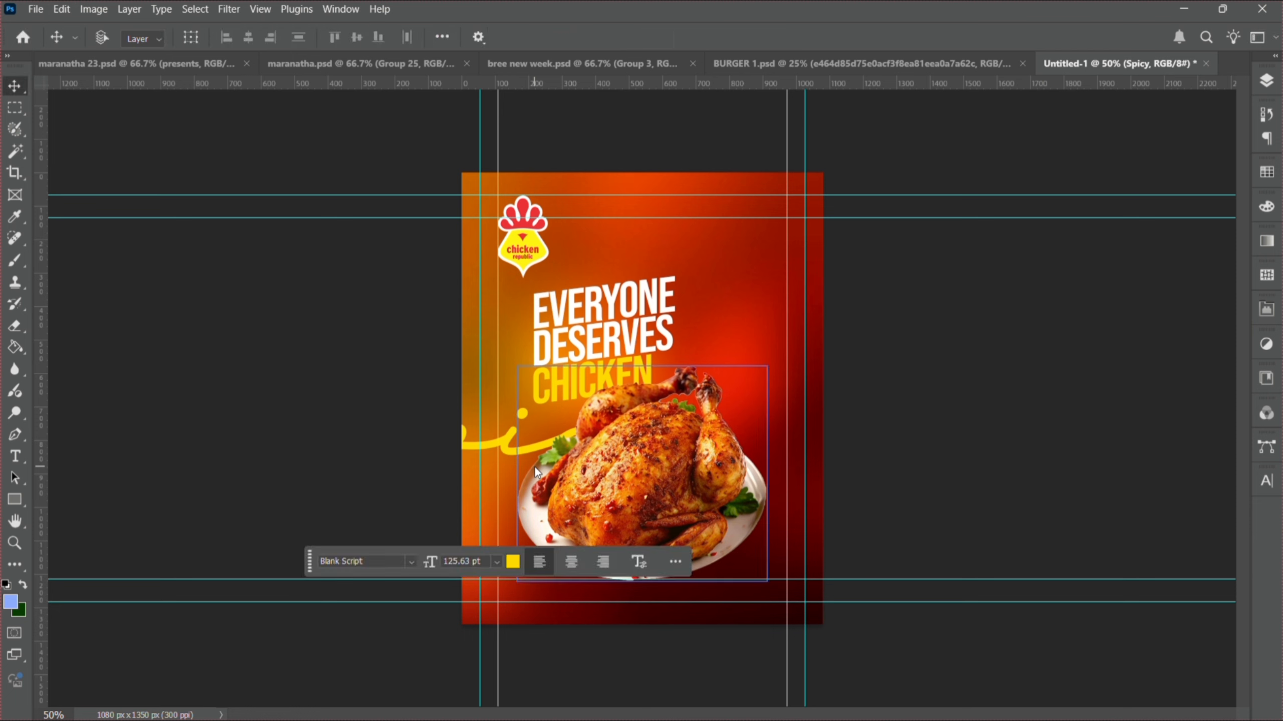
# - Duplicate Spicy, put the copy above the chicken layer, and centre it across the poster's bottom
pyautogui.hotkey('ctrl', 'j')
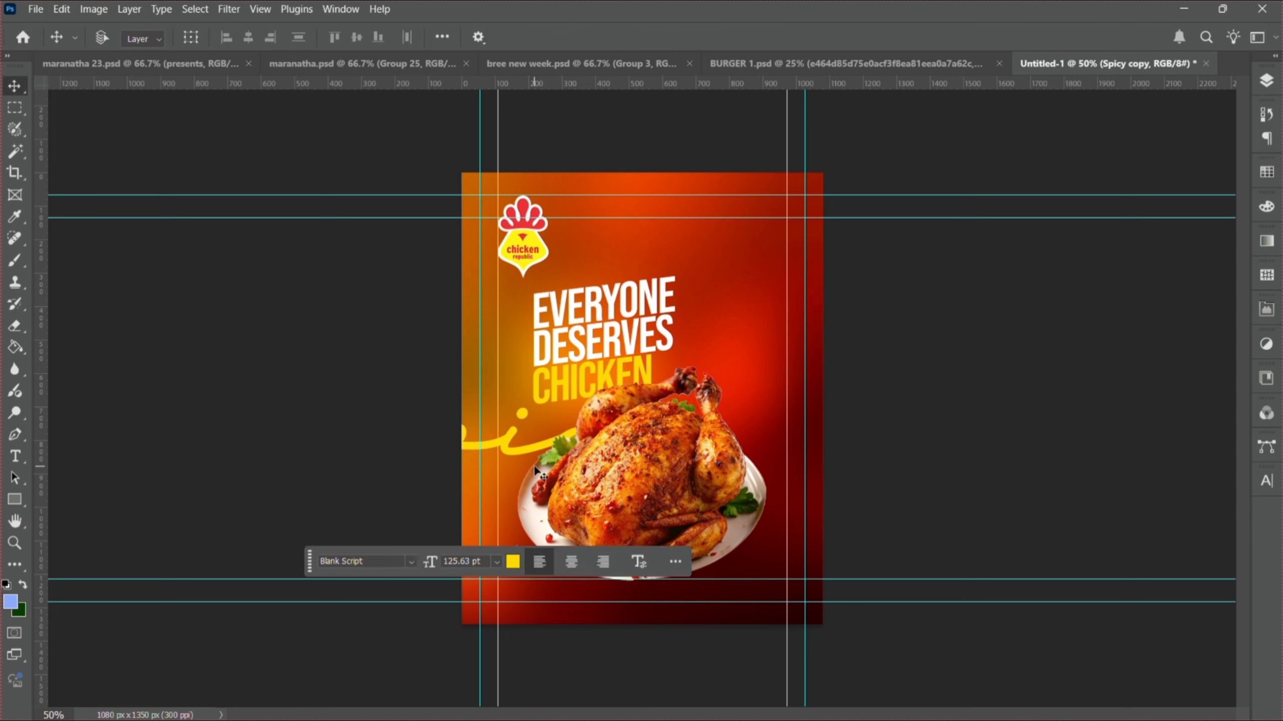
pyautogui.click(1272, 85)
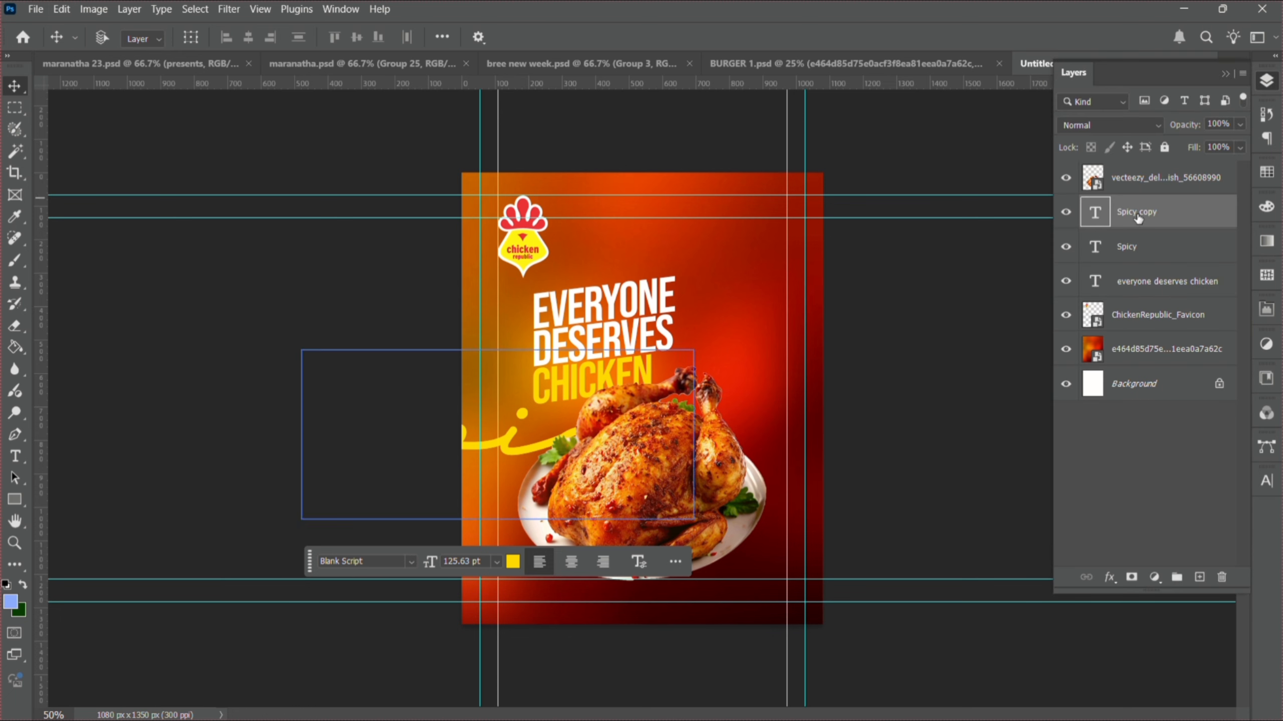
pyautogui.moveTo(1138, 217); pyautogui.dragTo(1136, 164)
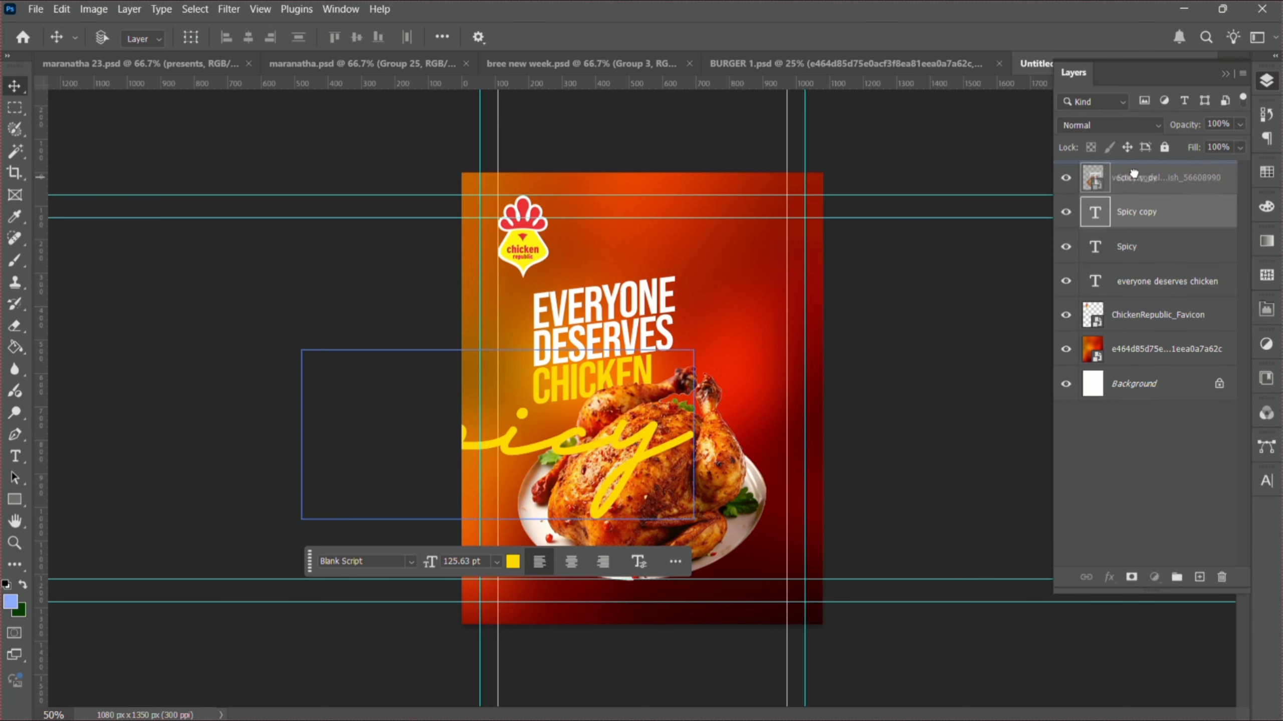
pyautogui.moveTo(566, 453); pyautogui.dragTo(710, 573)
pyautogui.hotkey('ctrl', 'a')
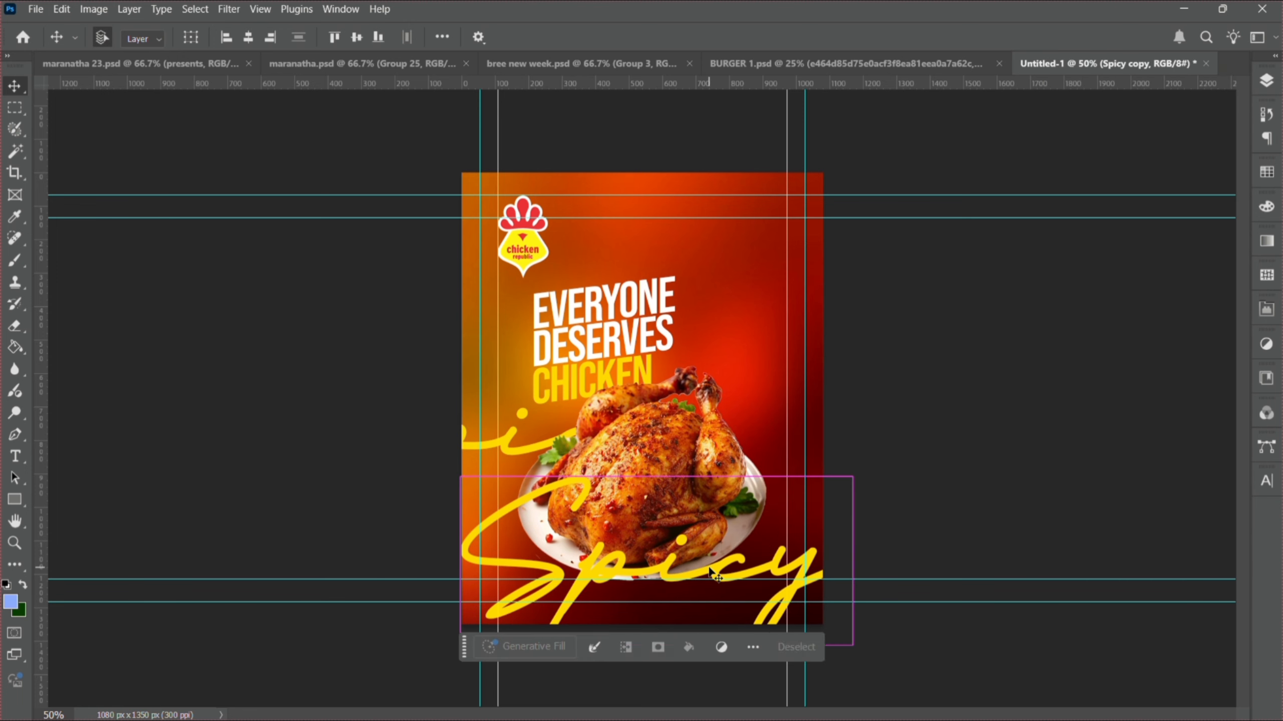
pyautogui.click(247, 44)
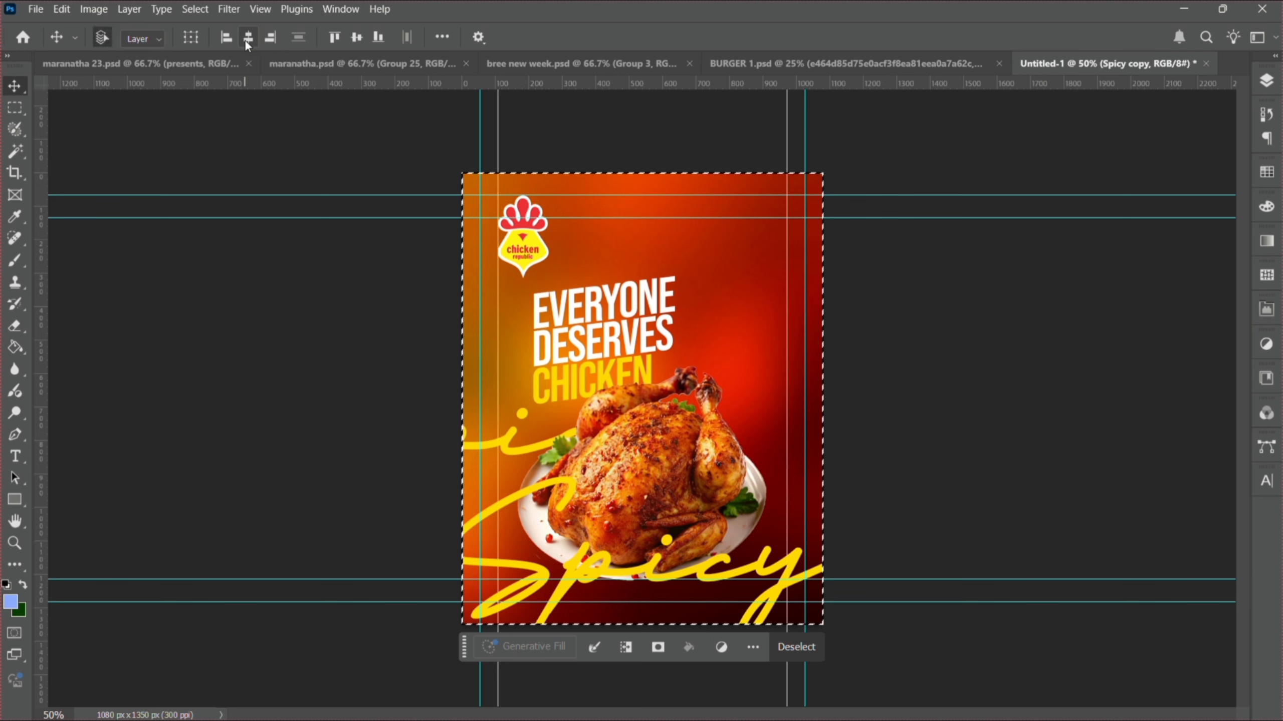
pyautogui.hotkey('ctrl', 'd')
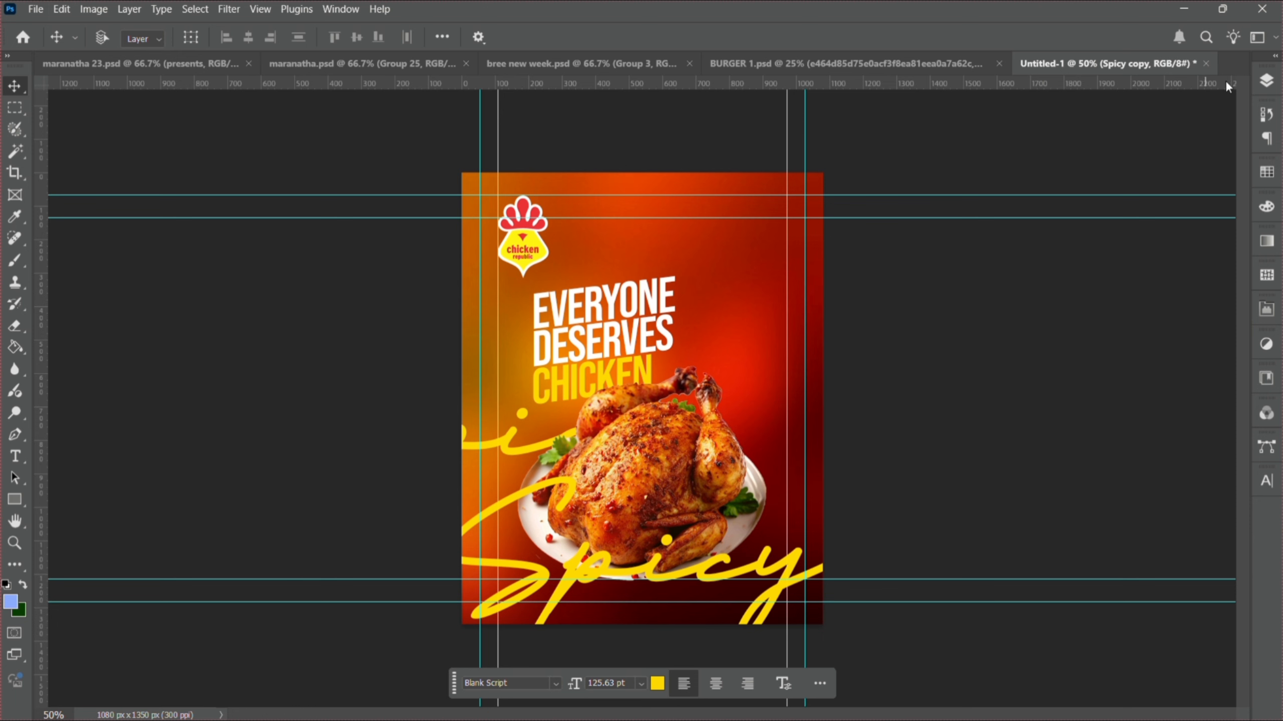
# - Select both the Spicy and Spicy copy layers together
pyautogui.click(1266, 81)
pyautogui.click(1168, 273)
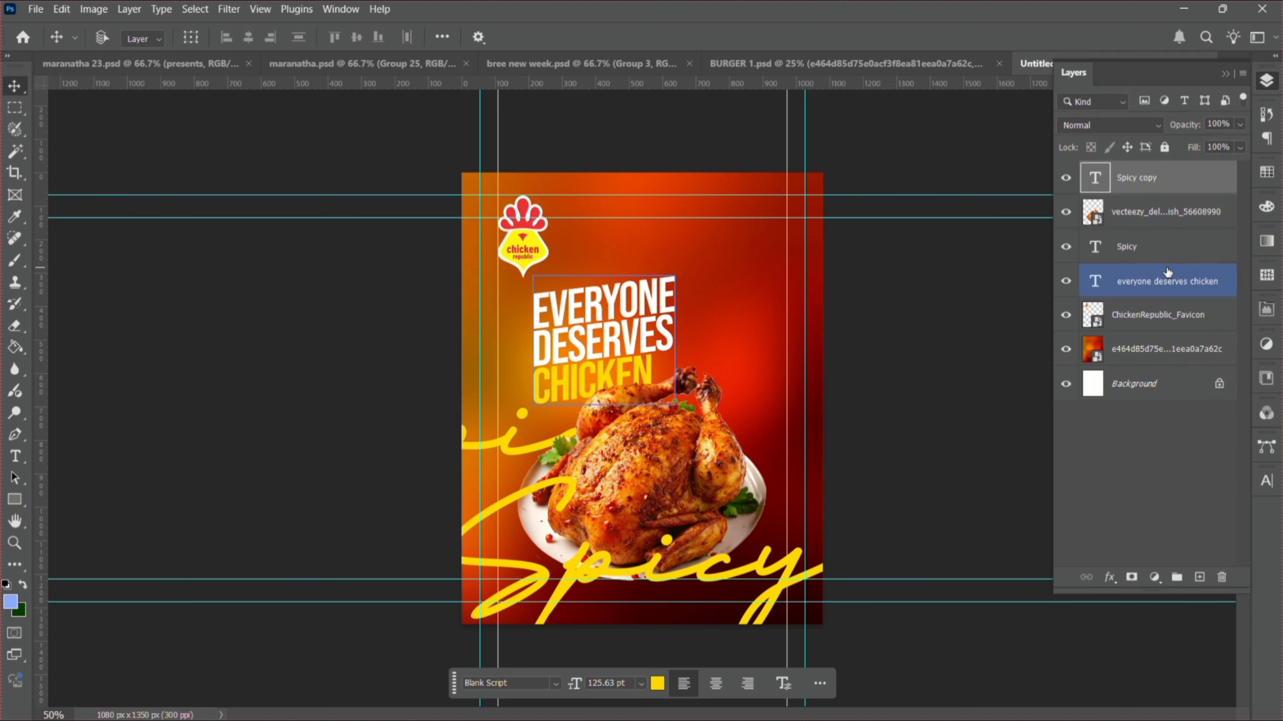
pyautogui.click(1163, 255)
pyautogui.click(1145, 222)
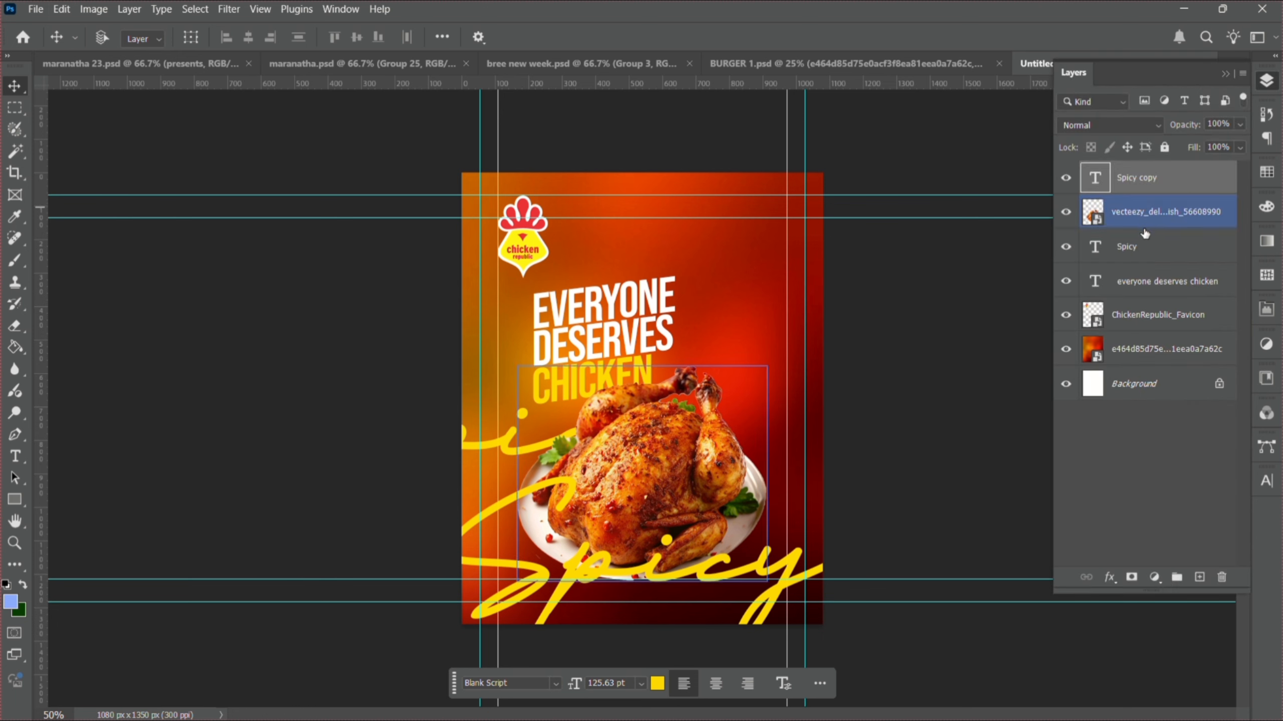
pyautogui.click(1142, 247)
pyautogui.keyDown('ctrl'); pyautogui.click(1142, 250); pyautogui.keyUp('ctrl')
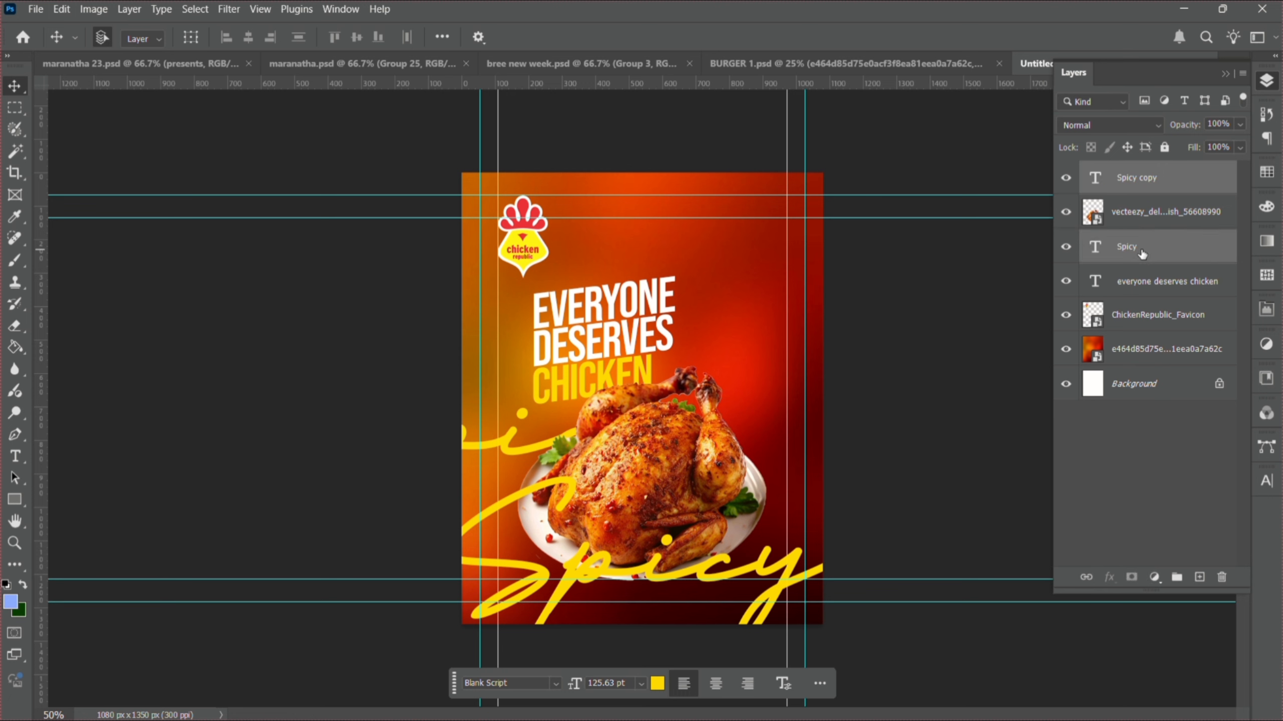
# - Skew both Spicy scripts so they rise to the right, then nudge them lower and right
pyautogui.hotkey('ctrl', 't')
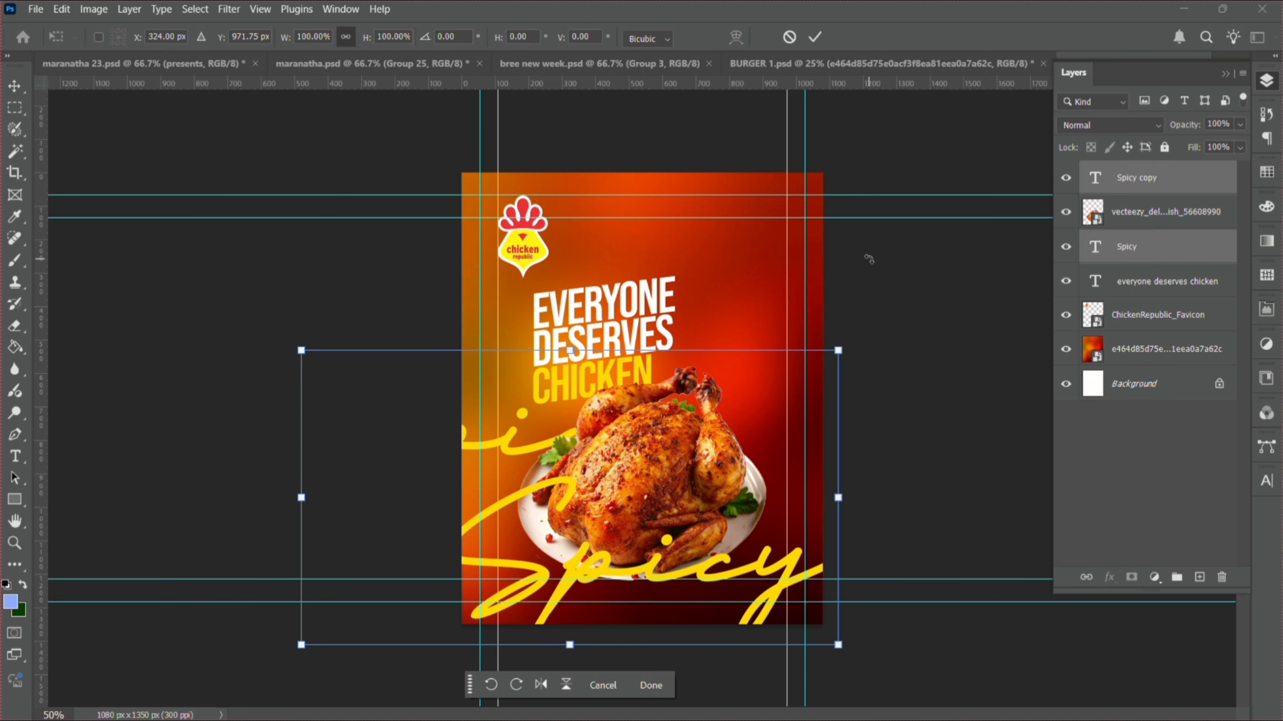
pyautogui.rightClick(658, 483)
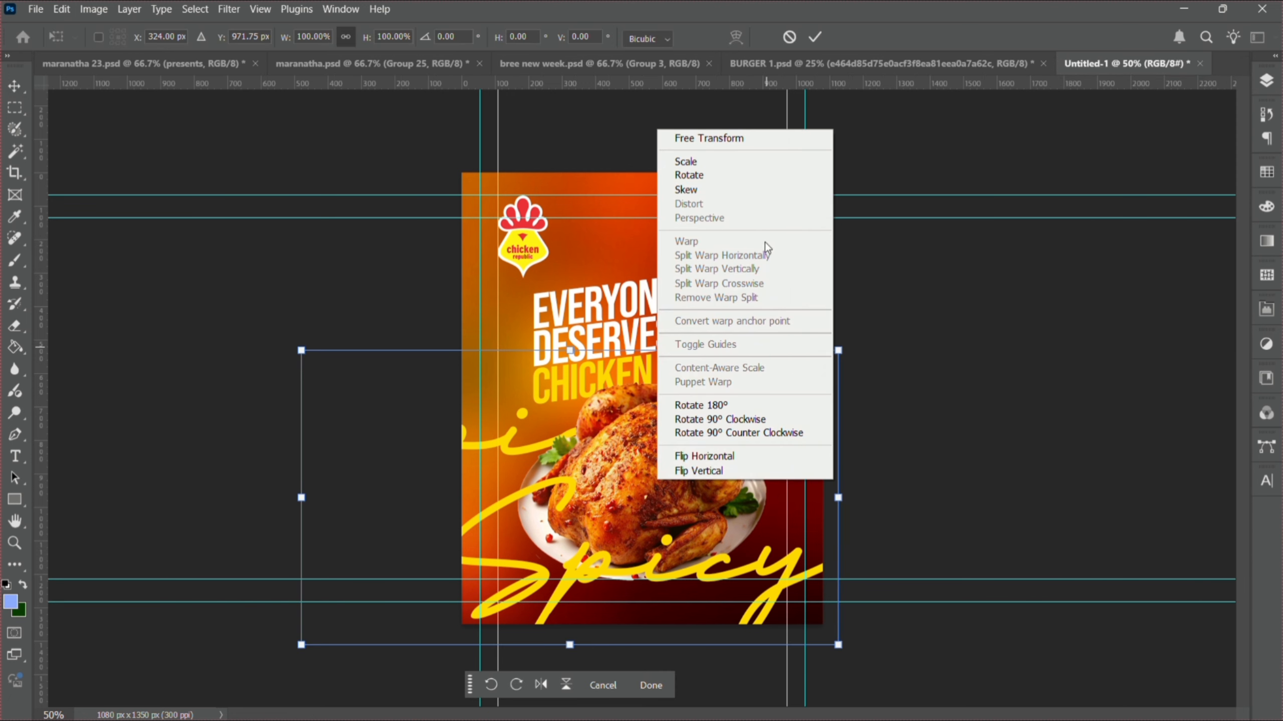
pyautogui.click(759, 196)
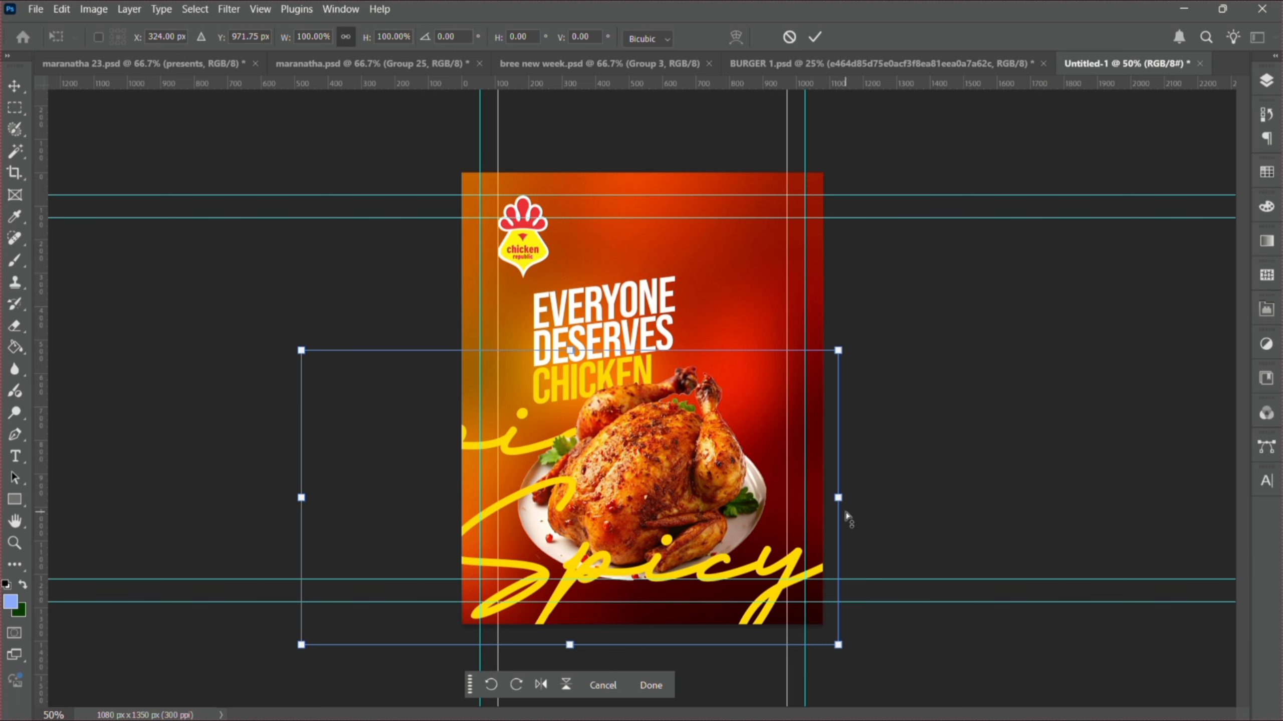
pyautogui.moveTo(843, 514); pyautogui.dragTo(842, 442)
pyautogui.press('Return')
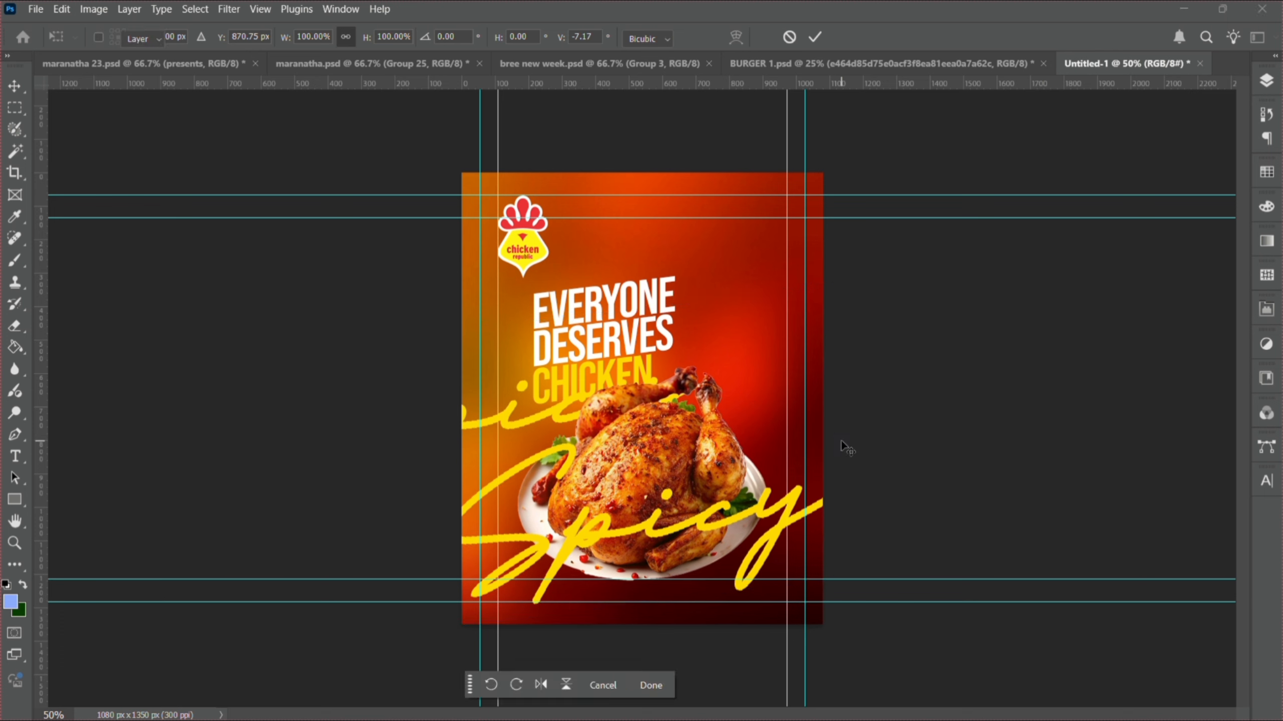
pyautogui.hotkey('shift', 'Down')
pyautogui.hotkey('shift', 'Down')
pyautogui.hotkey('shift', 'Down')
pyautogui.hotkey('shift', 'Down')
pyautogui.hotkey('shift', 'Down')
pyautogui.hotkey('shift', 'Down')
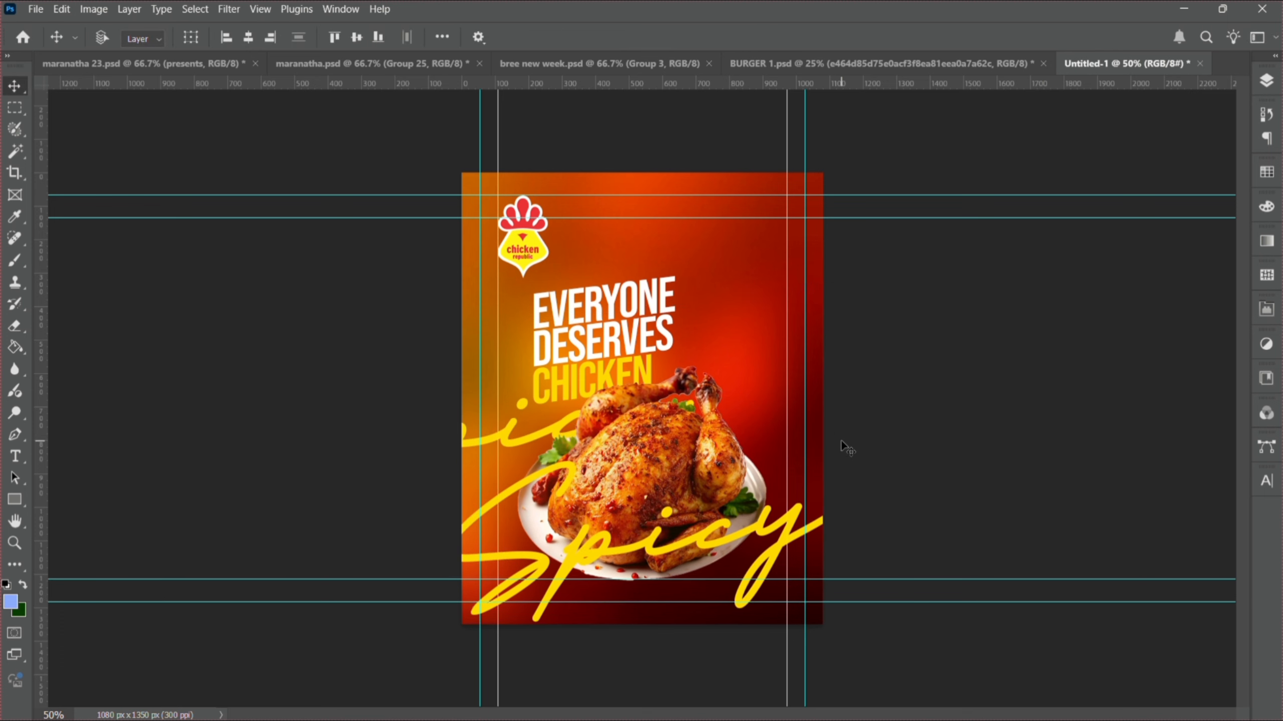
pyautogui.hotkey('shift', 'Down')
pyautogui.hotkey('shift', 'Down')
pyautogui.hotkey('shift', 'Down')
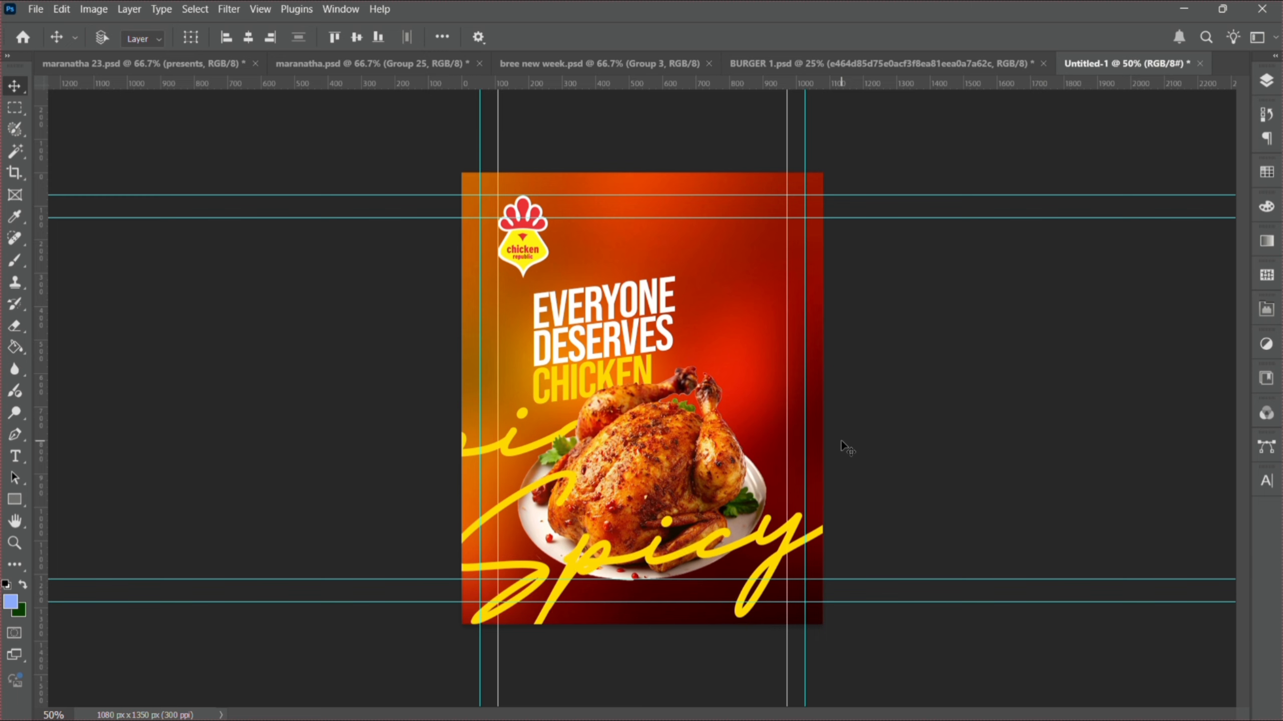
pyautogui.hotkey('shift', 'Right')
pyautogui.hotkey('shift', 'Right')
pyautogui.hotkey('shift', 'Right')
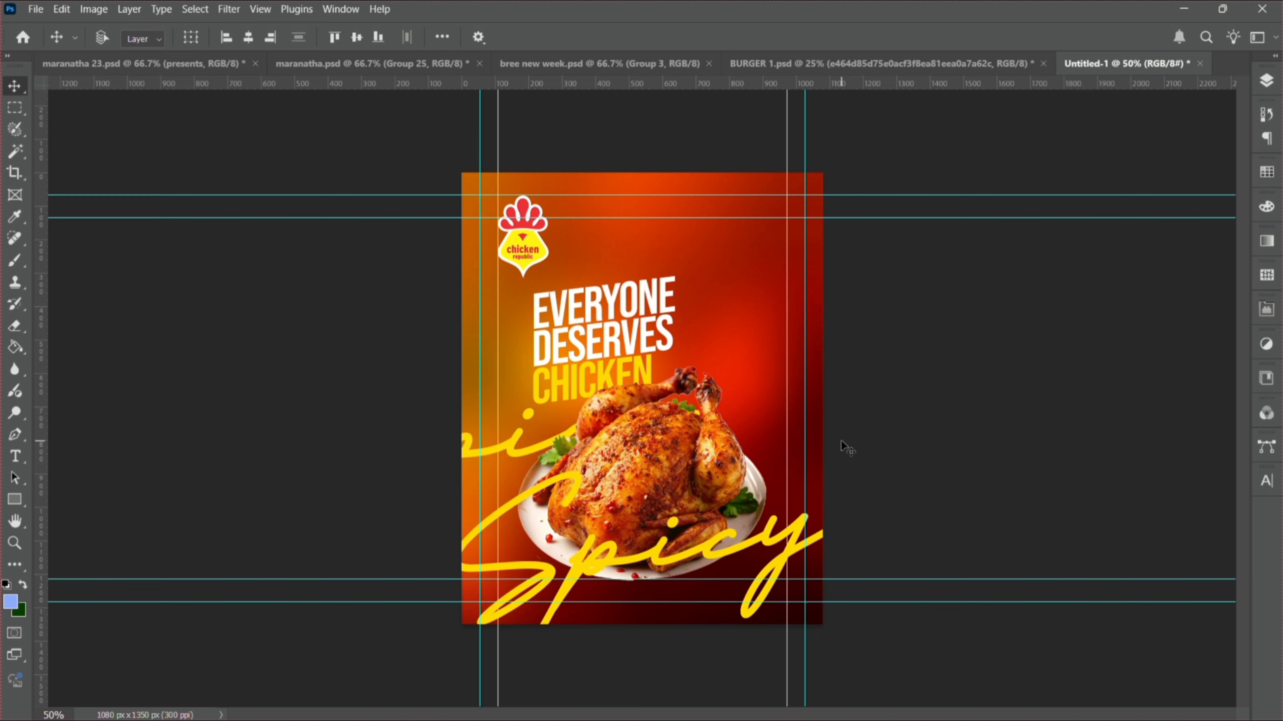
# - Set the Spicy copy layer's blend mode to Overlay
pyautogui.click(1266, 80)
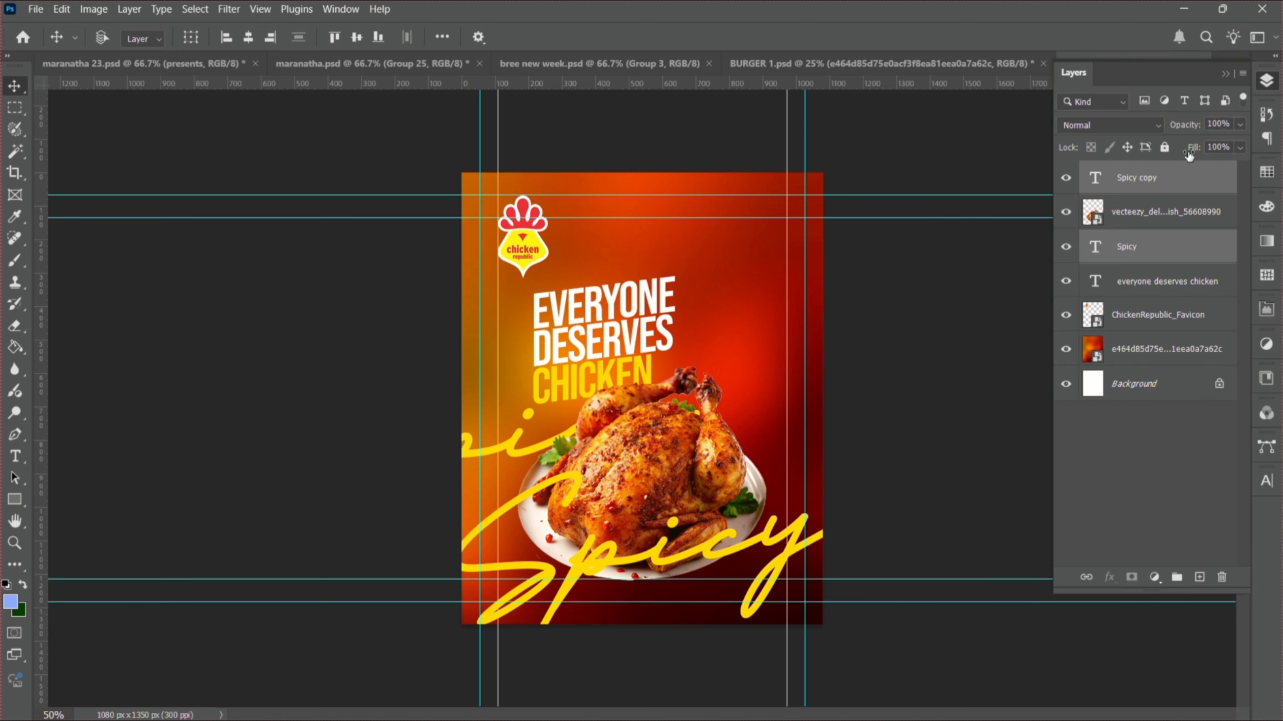
pyautogui.click(1141, 191)
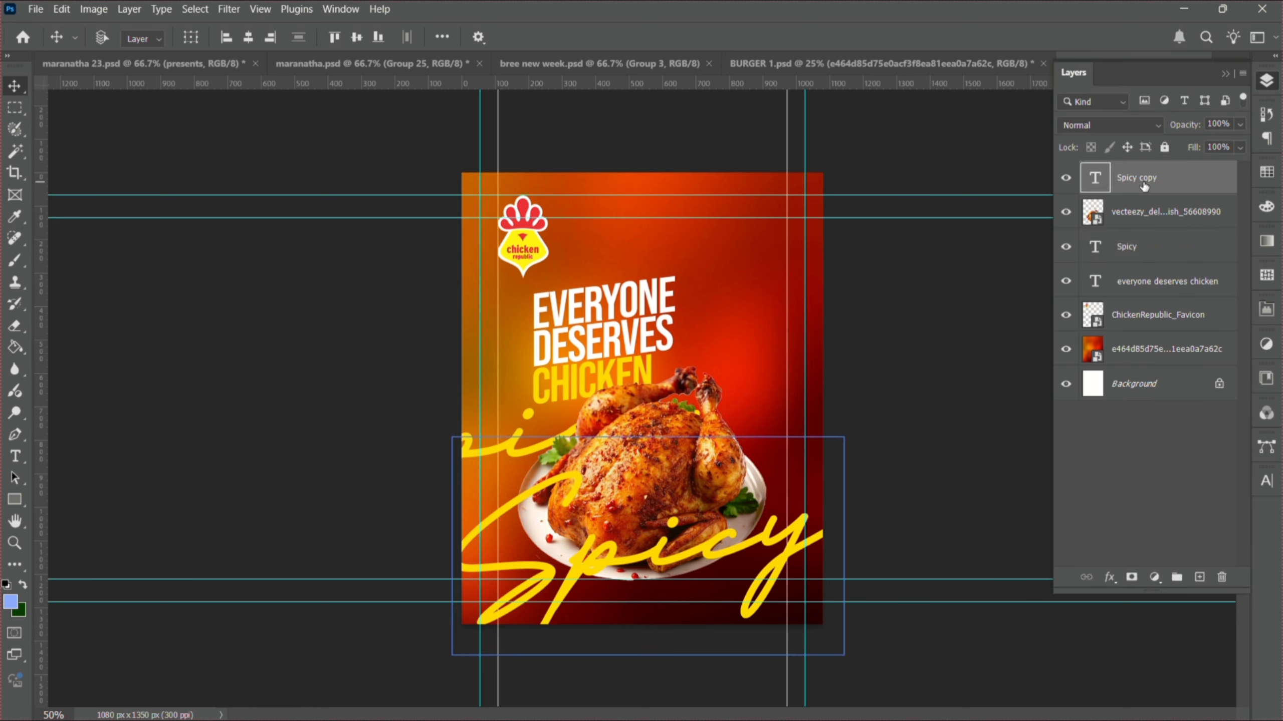
pyautogui.click(1112, 125)
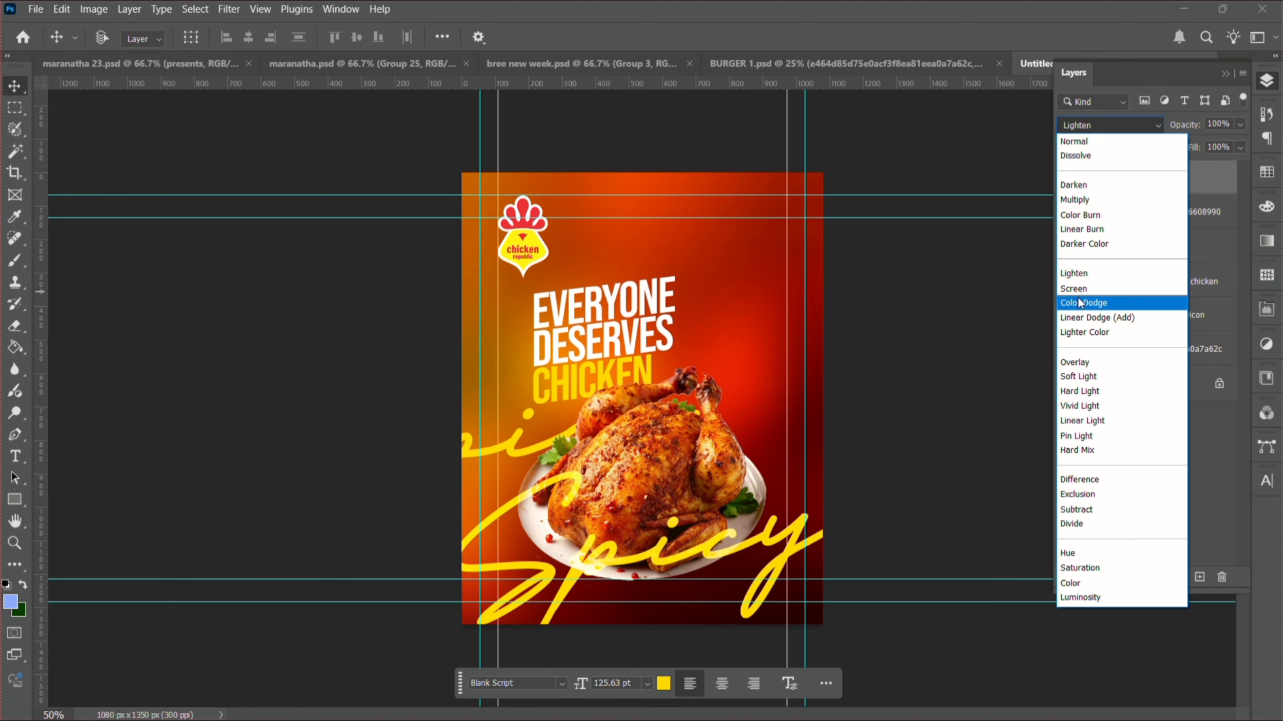
pyautogui.click(1066, 362)
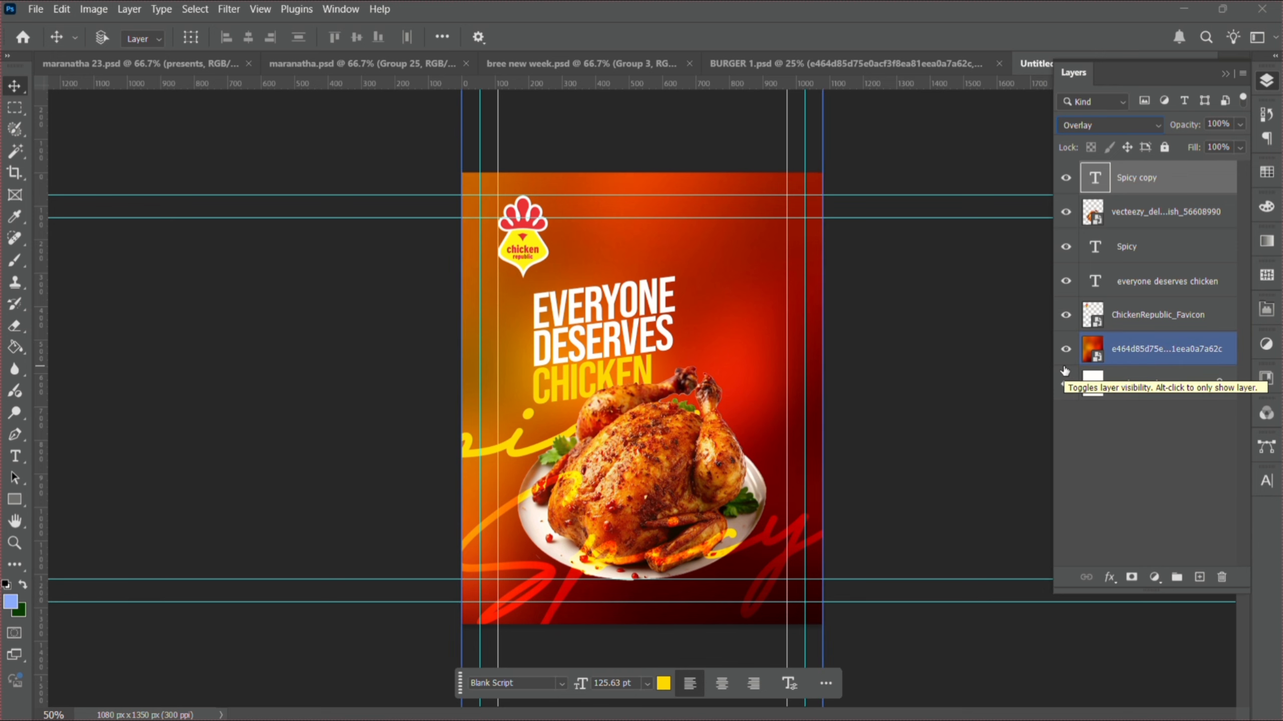
# - Select the EVERYONE DESERVES CHICKEN headline layer from the canvas
pyautogui.click(684, 446)
pyautogui.click(613, 353)
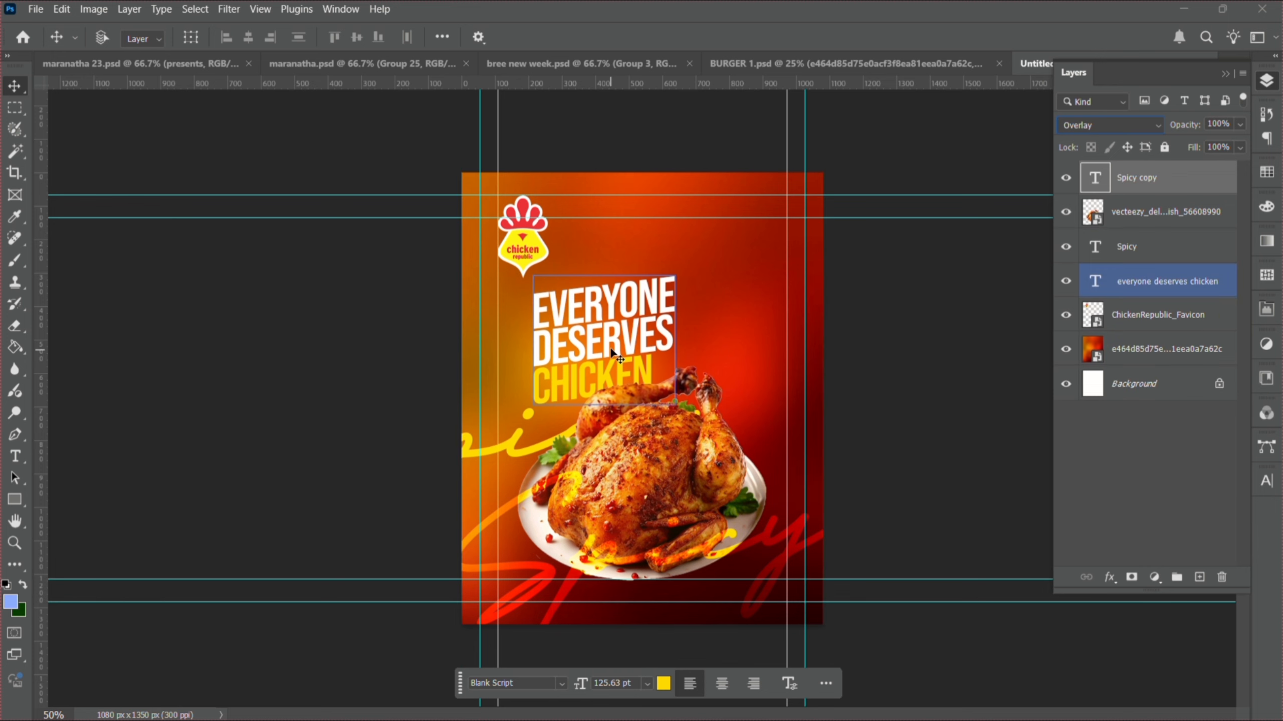
pyautogui.rightClick(613, 352)
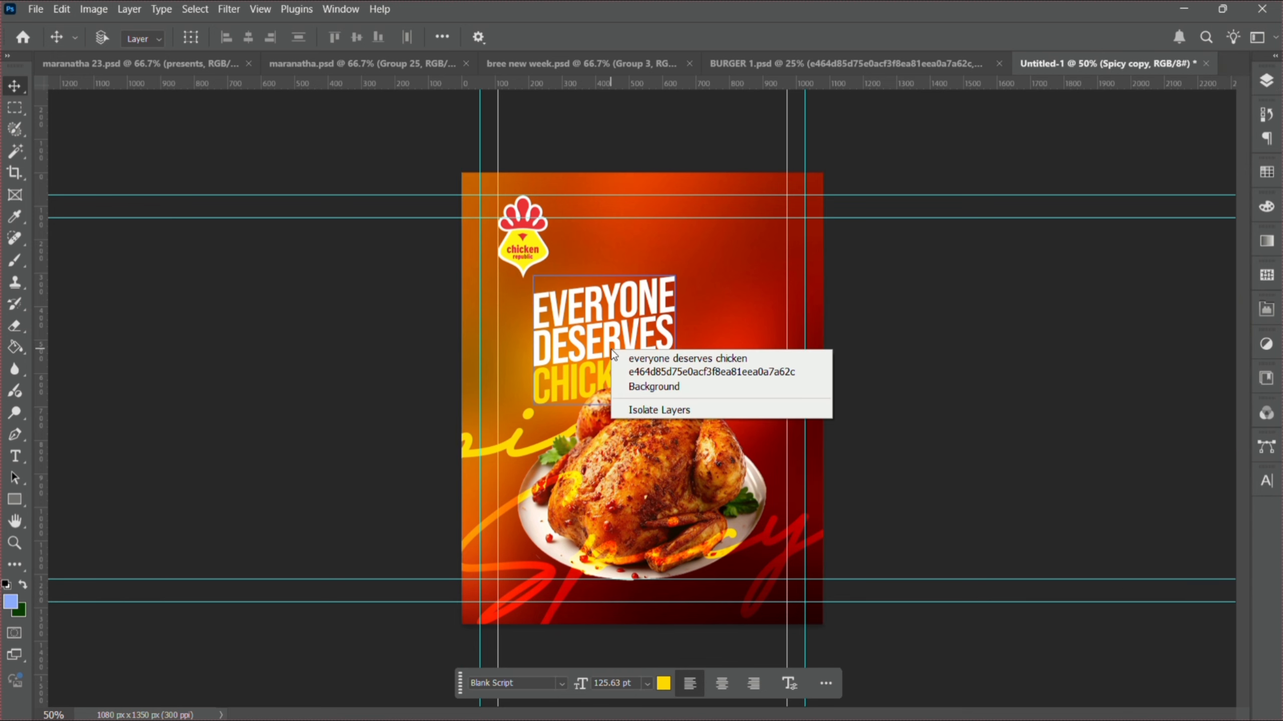
pyautogui.click(636, 362)
# - Scale the EVERYONE DESERVES CHICKEN headline up slightly with Free Transform
pyautogui.hotkey('ctrl', 't')
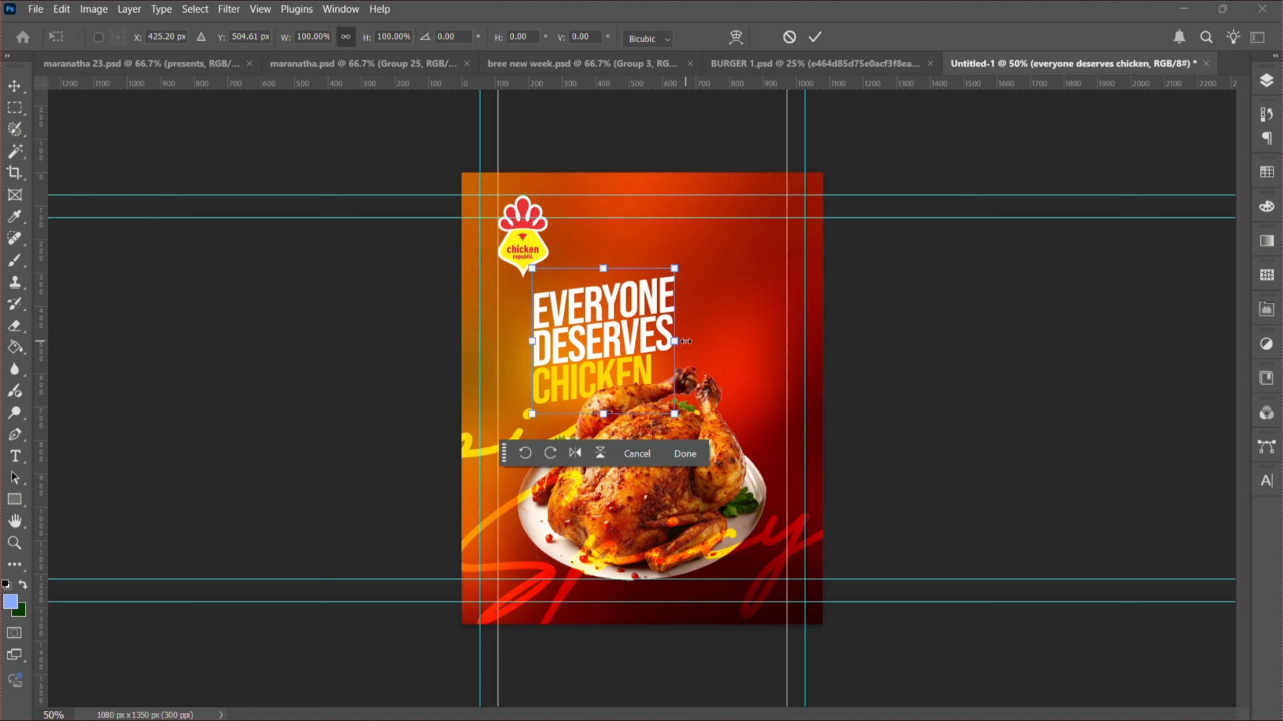
pyautogui.moveTo(685, 341); pyautogui.dragTo(692, 342)
pyautogui.press('Return')
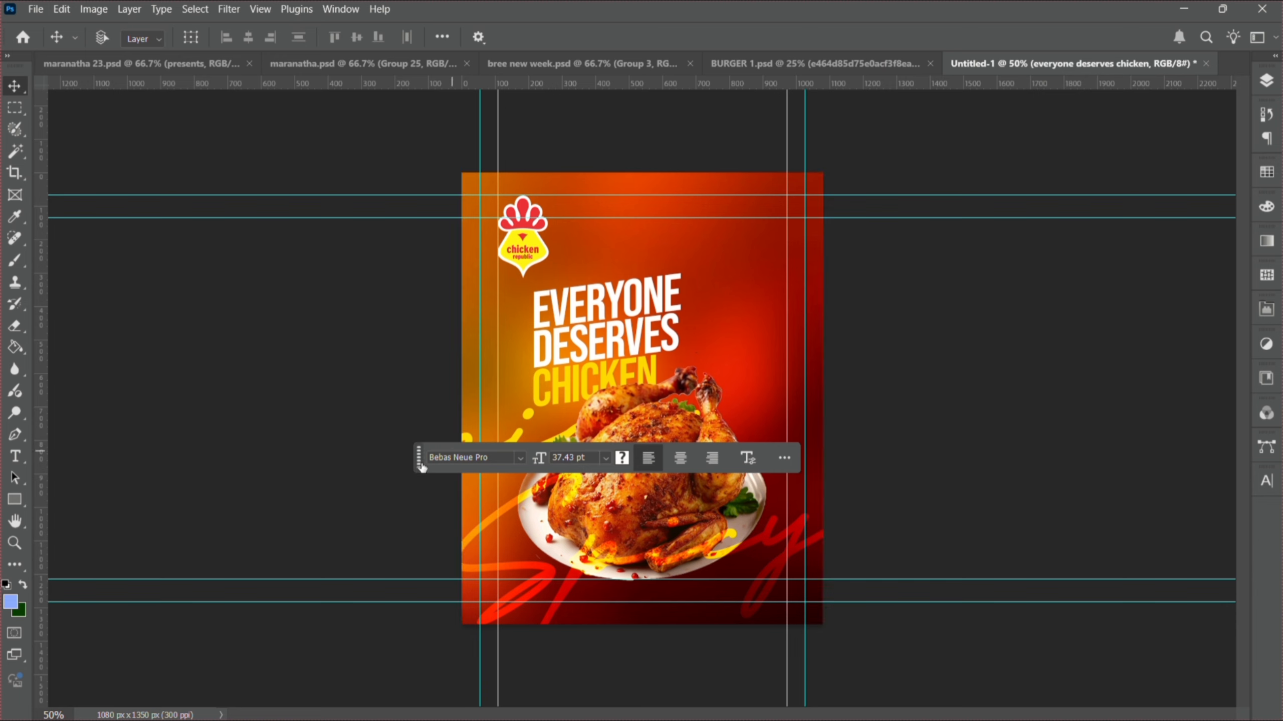
# - Move the floating text bar off the artwork and zoom in closer on the poster
pyautogui.moveTo(421, 467); pyautogui.dragTo(853, 587)
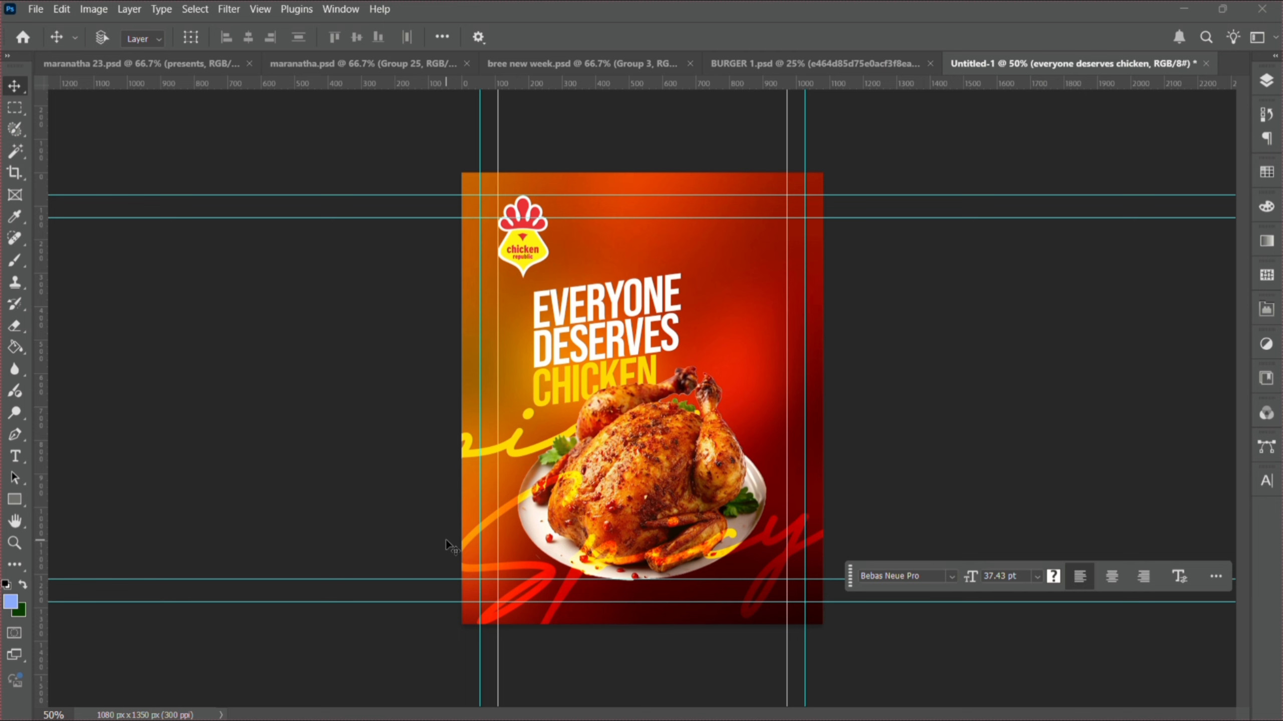
pyautogui.click(22, 546)
pyautogui.click(724, 252)
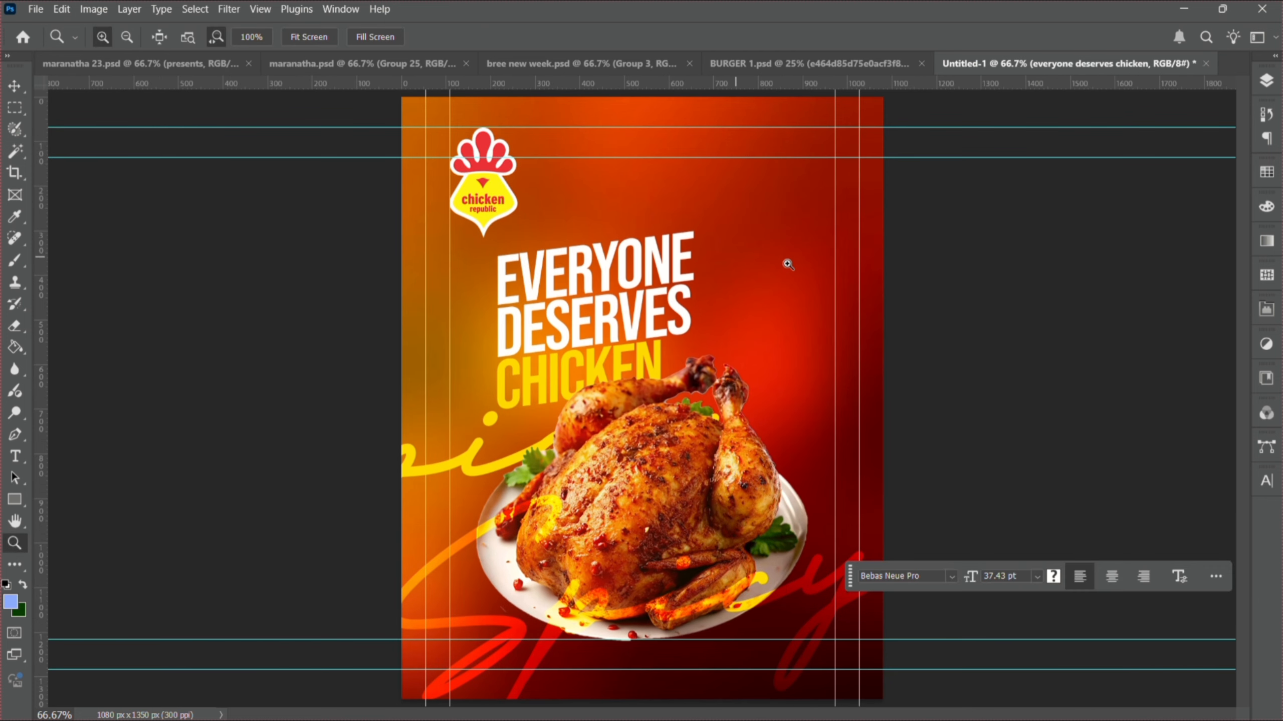
pyautogui.click(787, 263)
pyautogui.press('v')
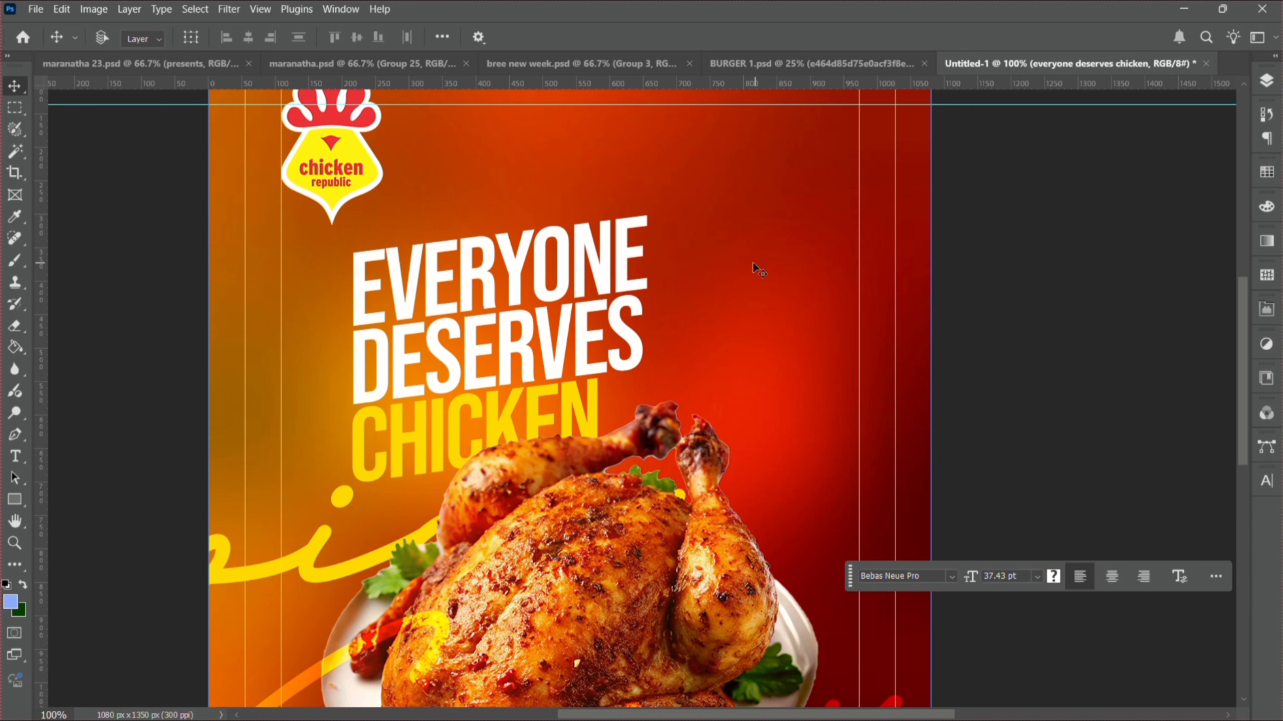
# - Duplicate the headline layer and move the copy to the right
pyautogui.rightClick(581, 293)
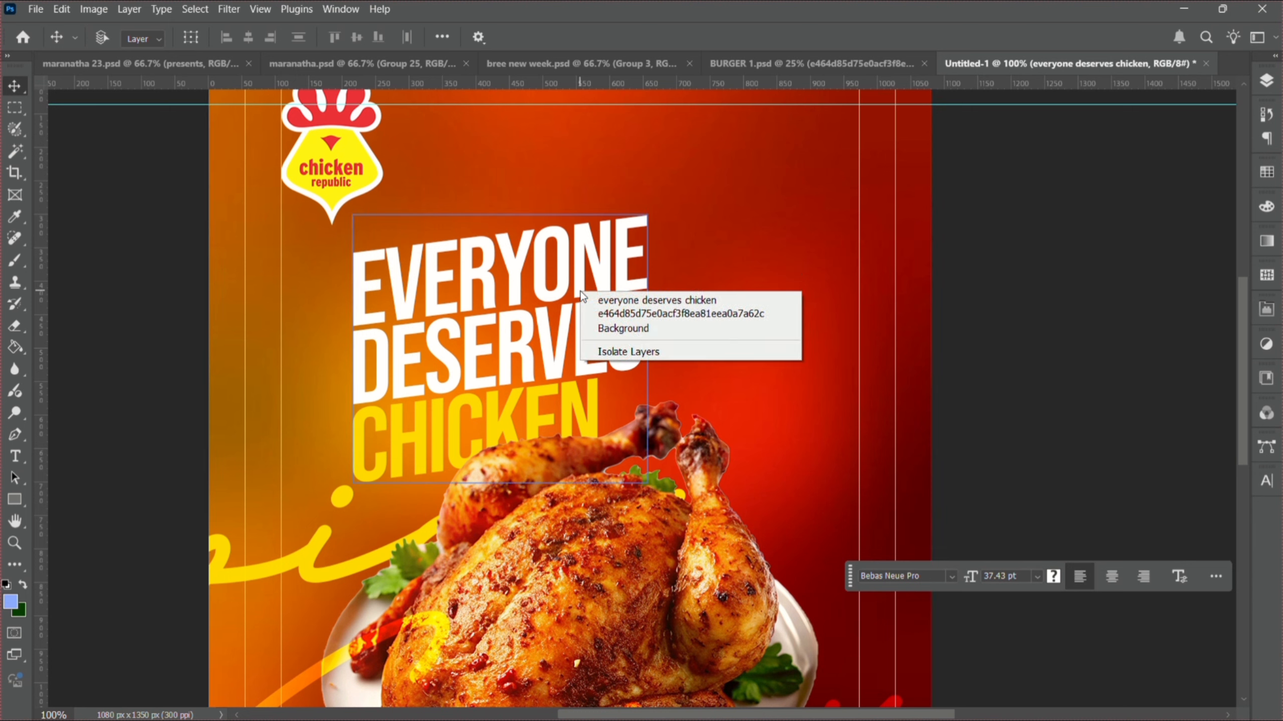
pyautogui.click(607, 300)
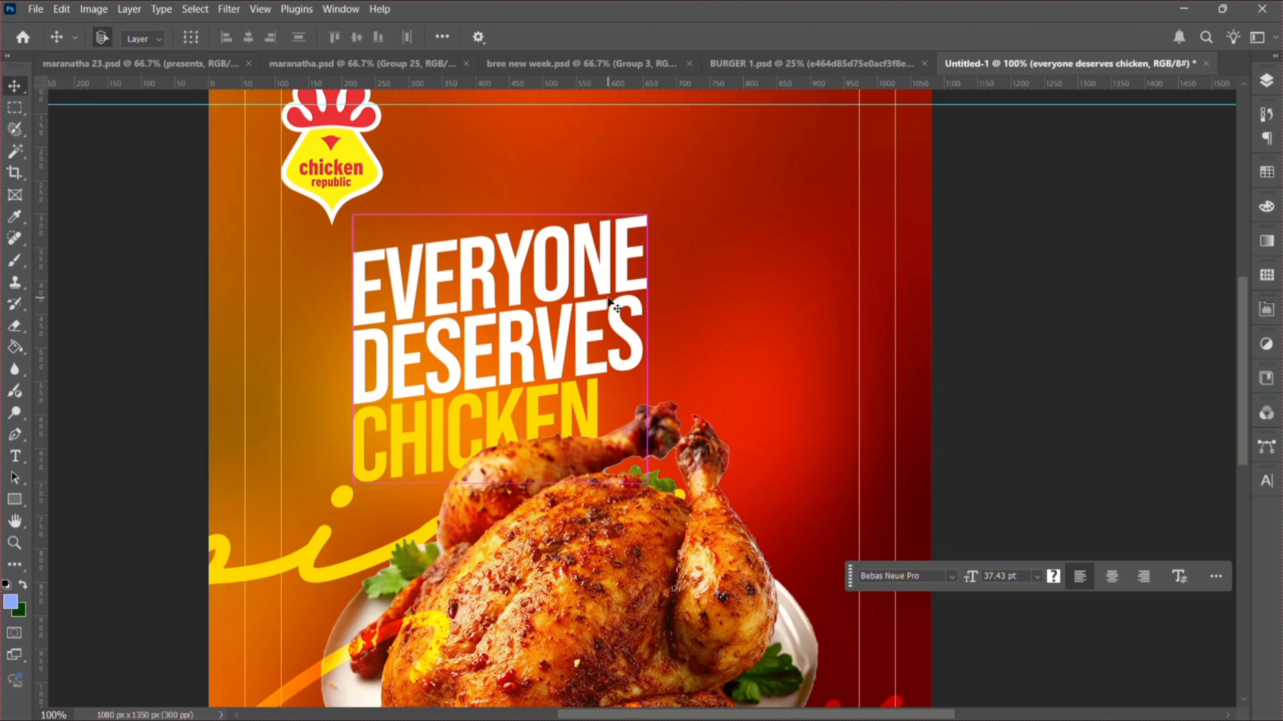
pyautogui.moveTo(608, 301); pyautogui.dragTo(927, 310)
# - Replace the copied text with FULL N8,000 and WINGS on two lines
pyautogui.doubleClick(793, 295)
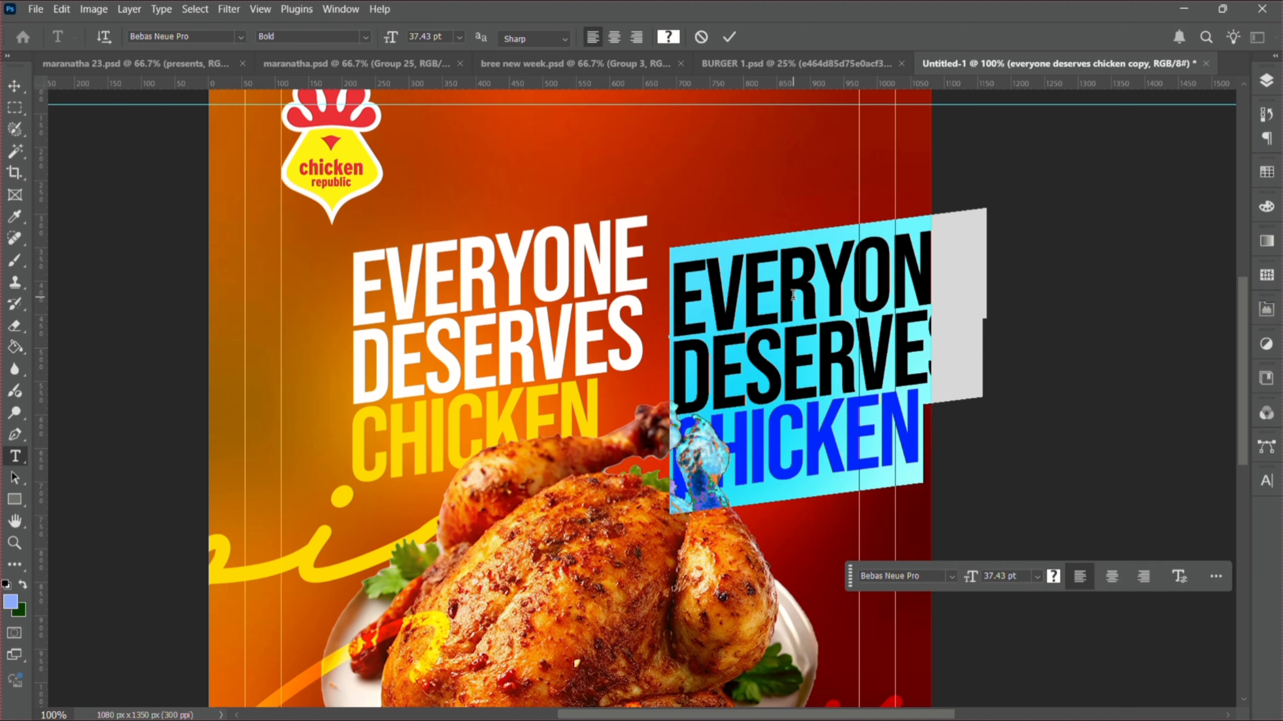
pyautogui.write('FULL ')
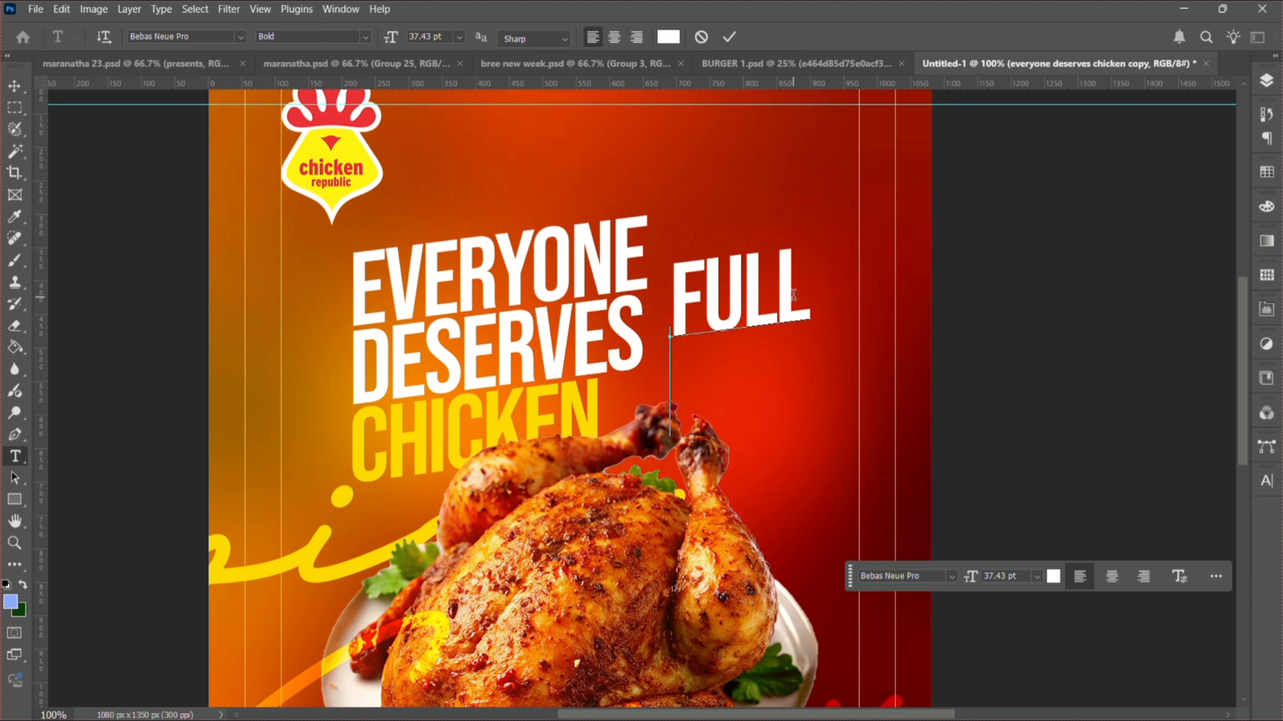
pyautogui.write('N8,')
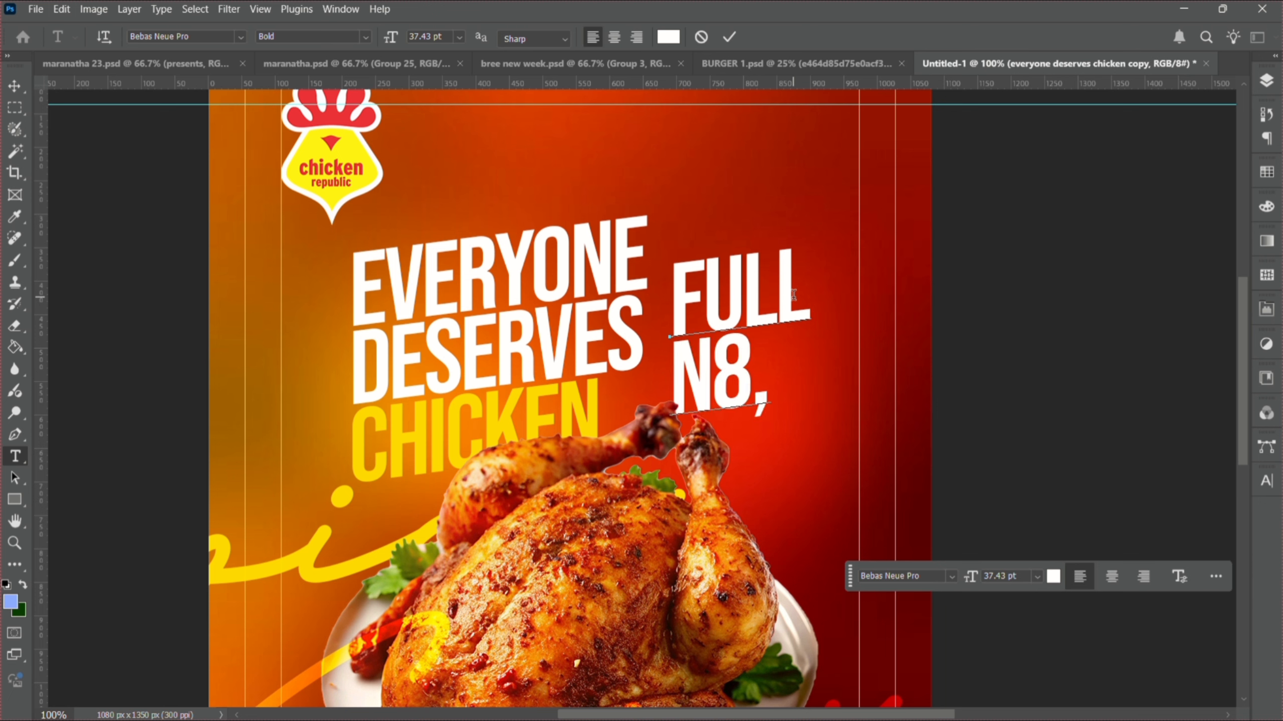
pyautogui.write('000')
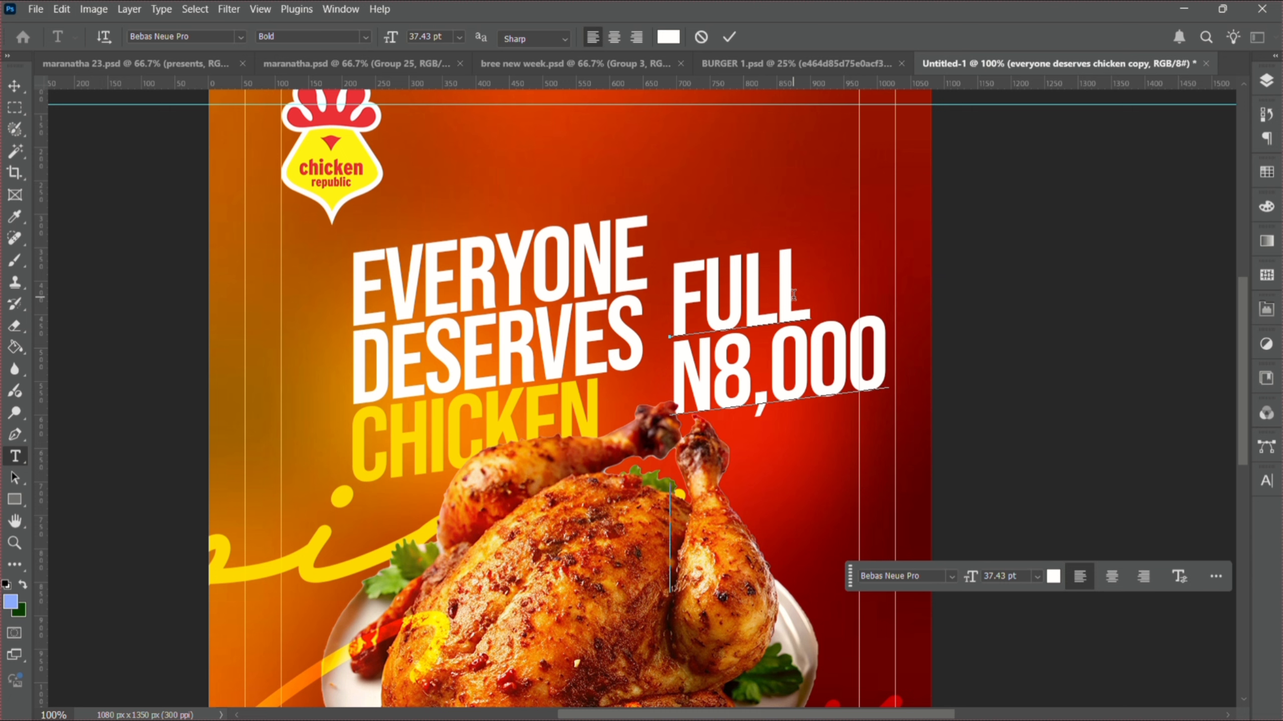
pyautogui.write('WING')
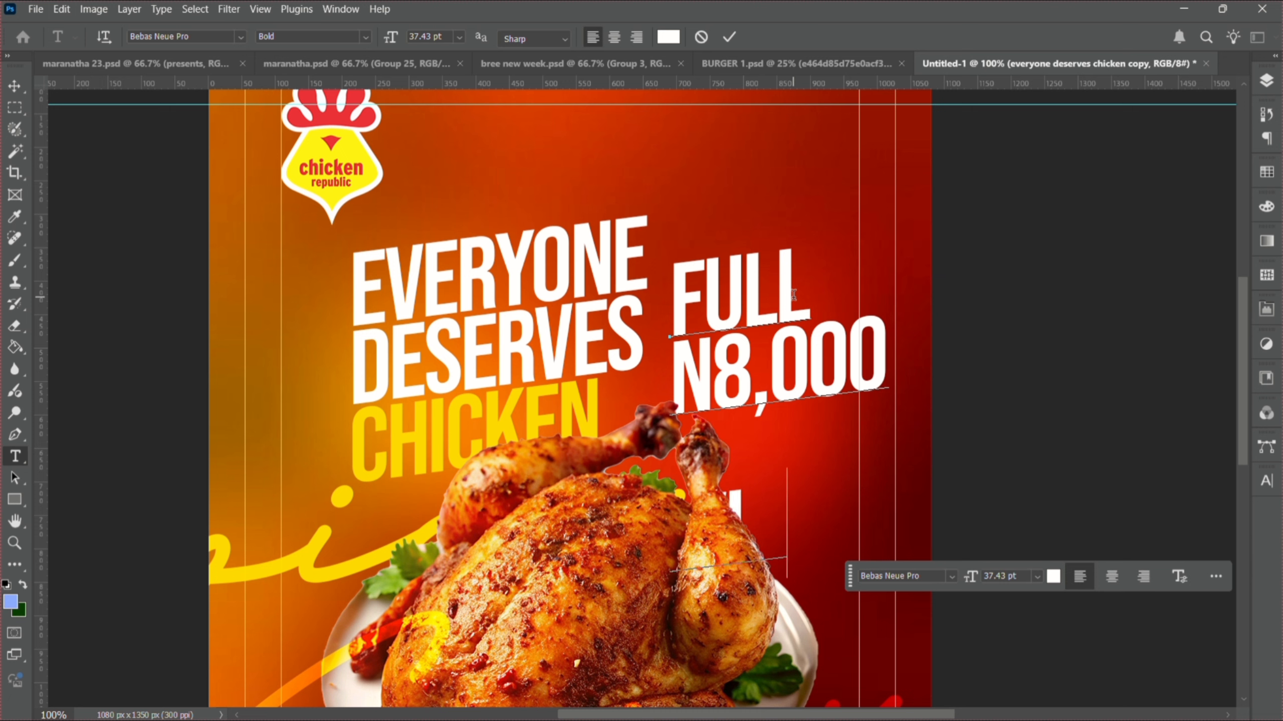
pyautogui.write('S')
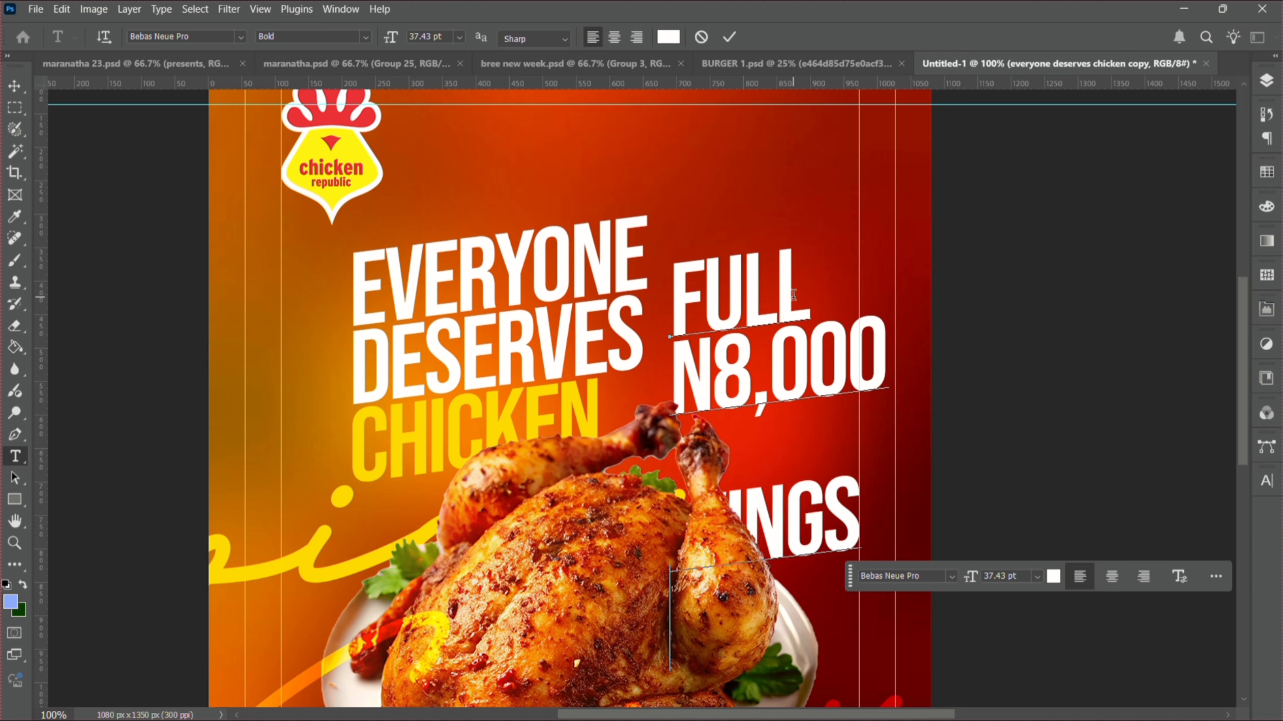
pyautogui.press('Return')
pyautogui.write('N500')
pyautogui.write('000')
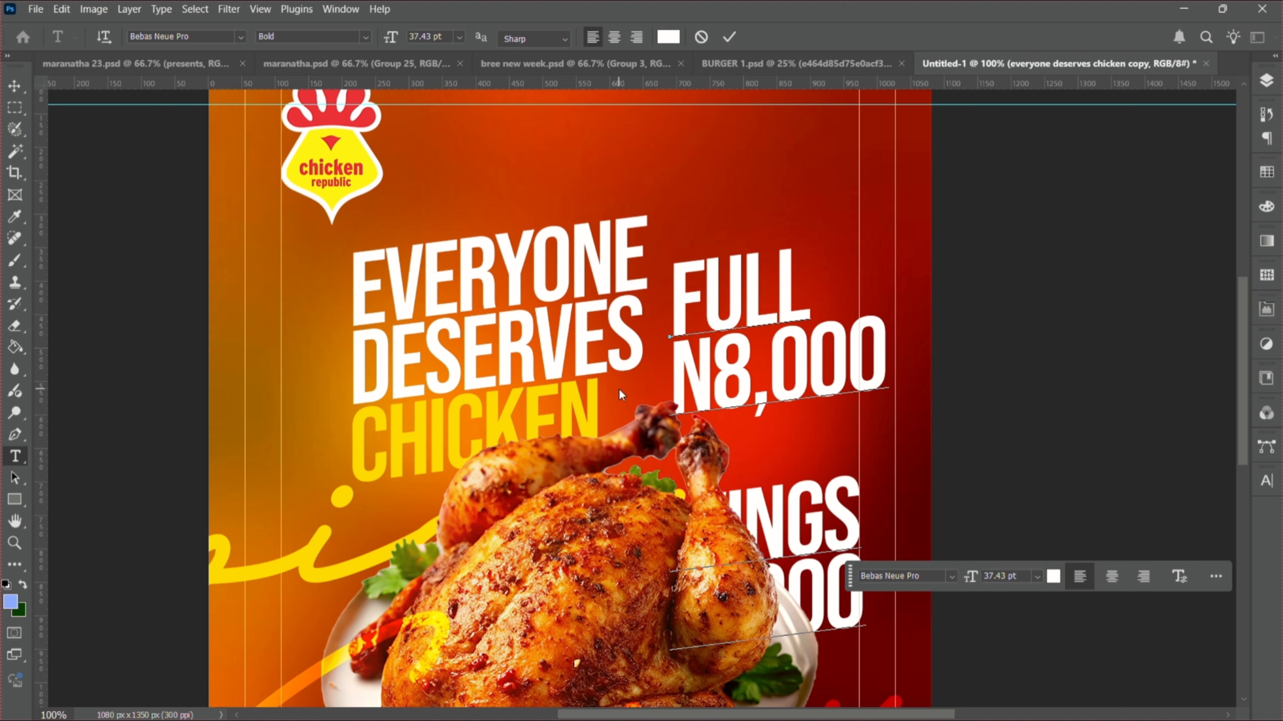
# - Move the price block up the poster and correct the wings price to 5,000
pyautogui.moveTo(639, 391); pyautogui.dragTo(679, 185)
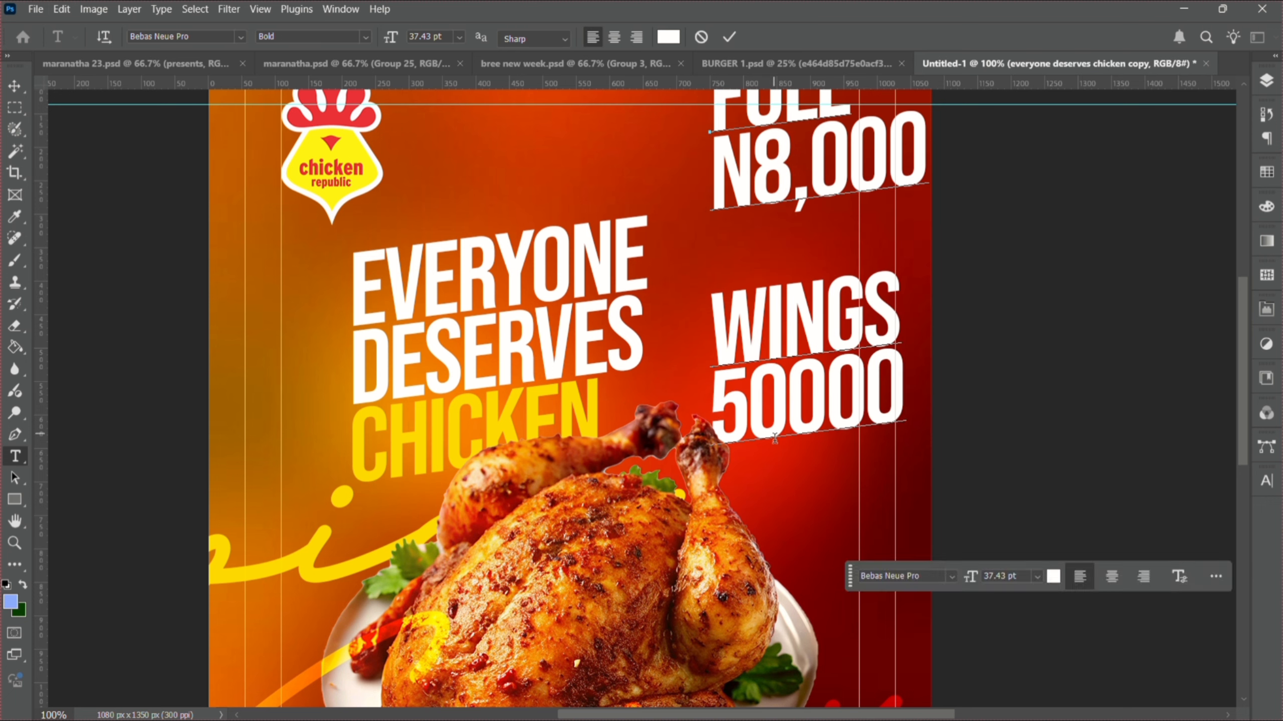
pyautogui.click(784, 420)
pyautogui.press('Left')
pyautogui.press('Delete')
pyautogui.write(',')
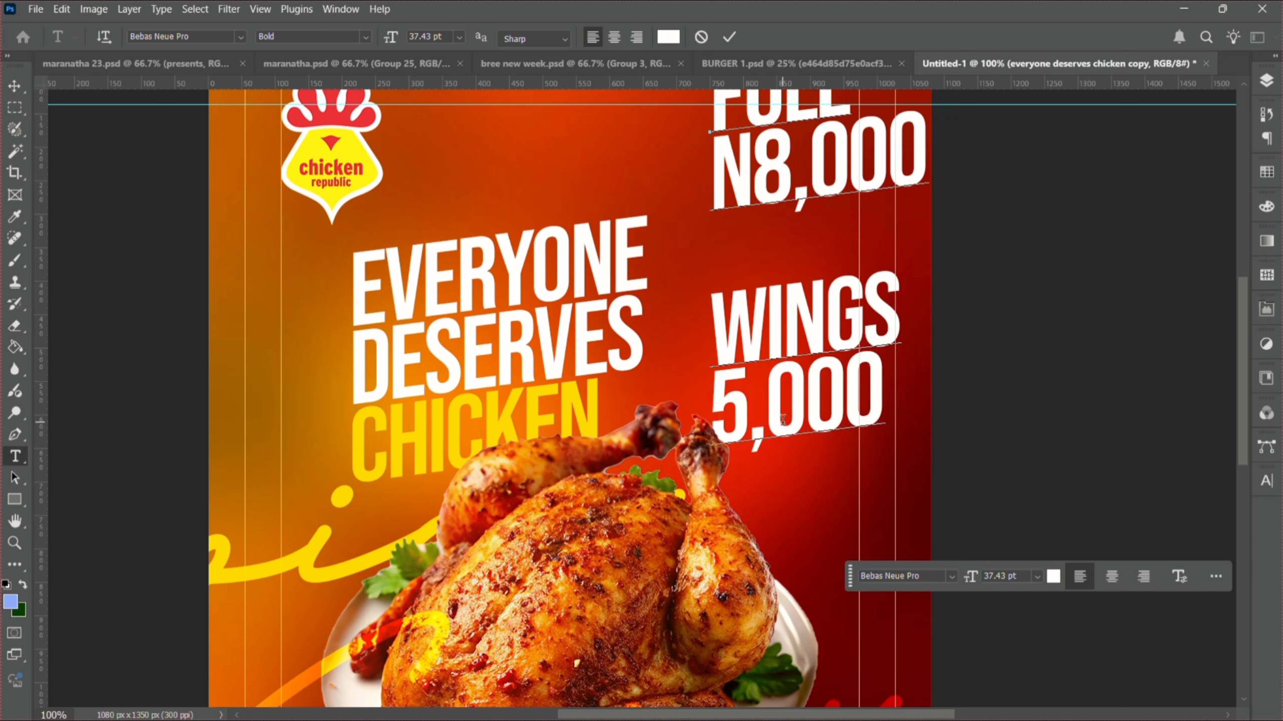
pyautogui.click(16, 86)
# - Scale the FULL N8,000 / WINGS 5,000 block to about 40%, beside the headline's upper right
pyautogui.hotkey('ctrl', 't')
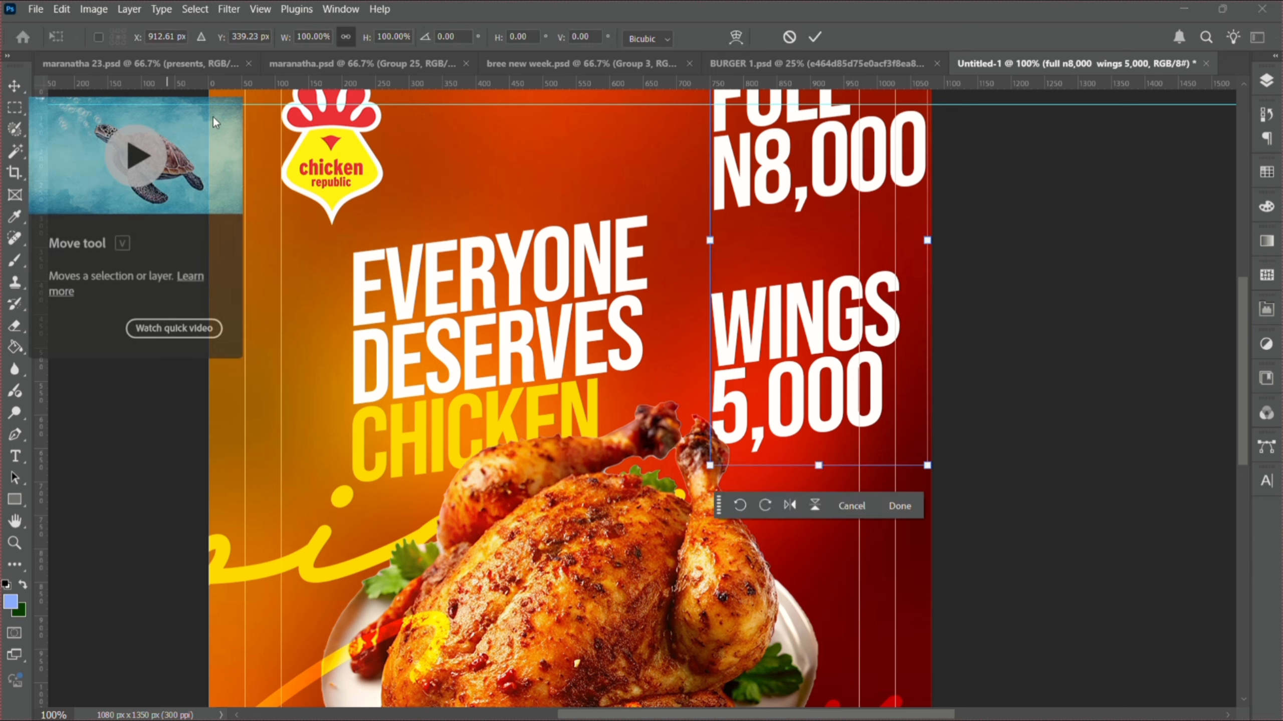
pyautogui.moveTo(927, 242); pyautogui.dragTo(705, 319)
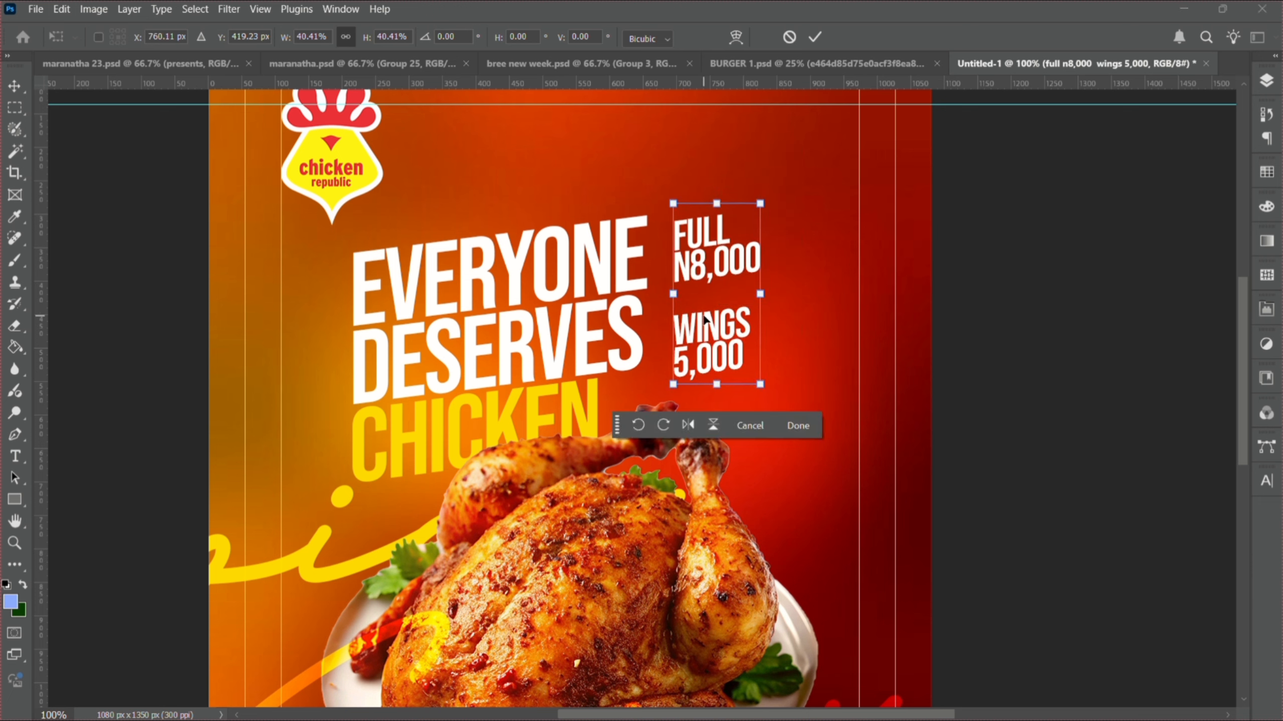
pyautogui.press('Return')
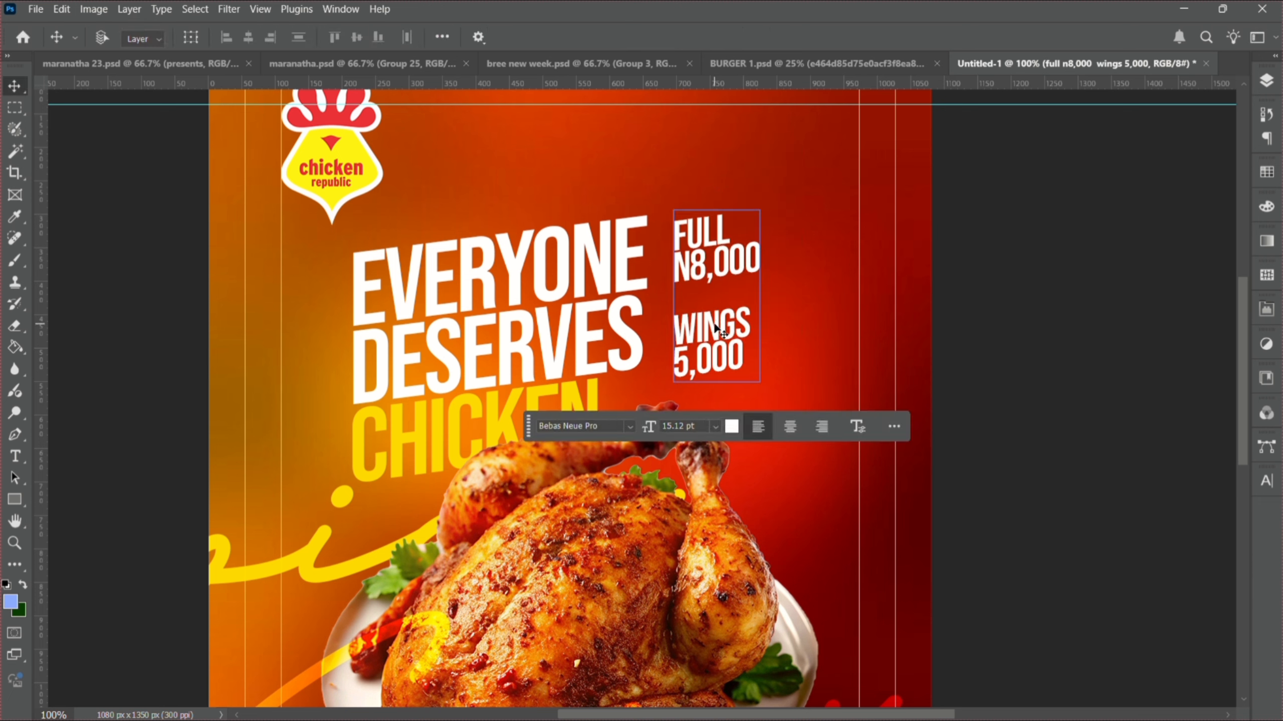
# - Color the word FULL yellow, sampled from the CHICKEN lettering
pyautogui.doubleClick(725, 230)
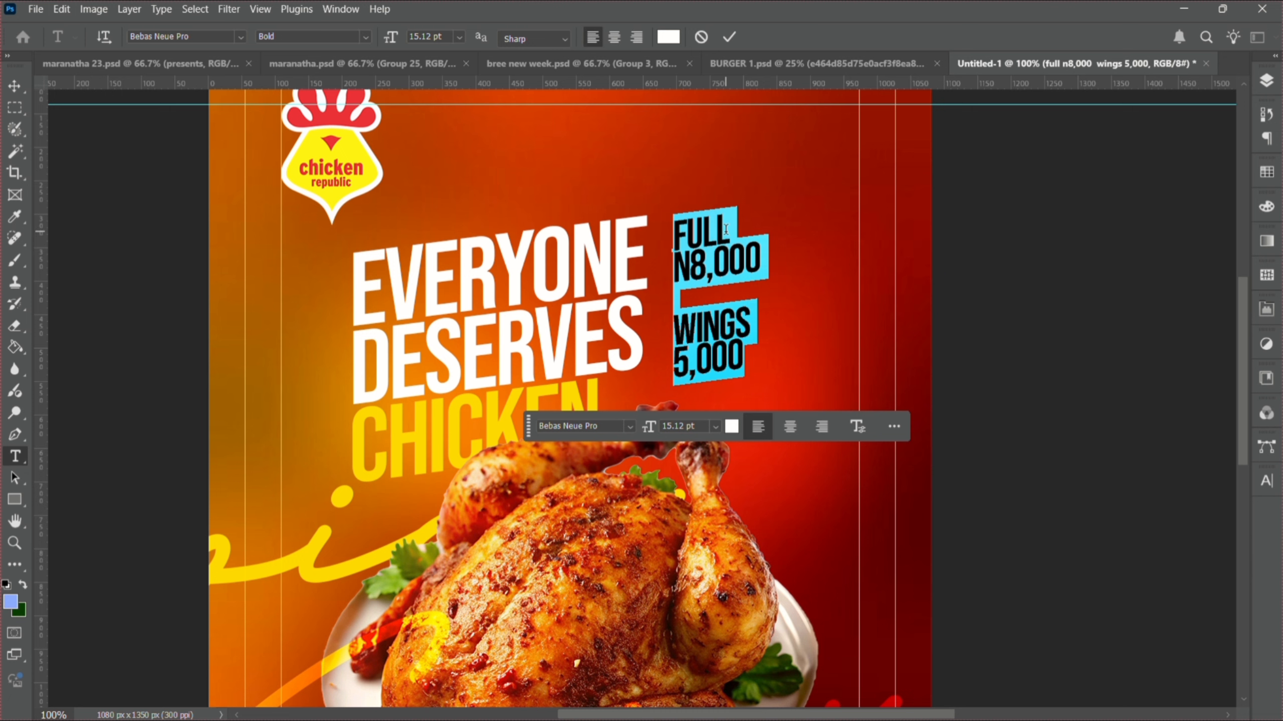
pyautogui.moveTo(725, 230); pyautogui.dragTo(612, 226)
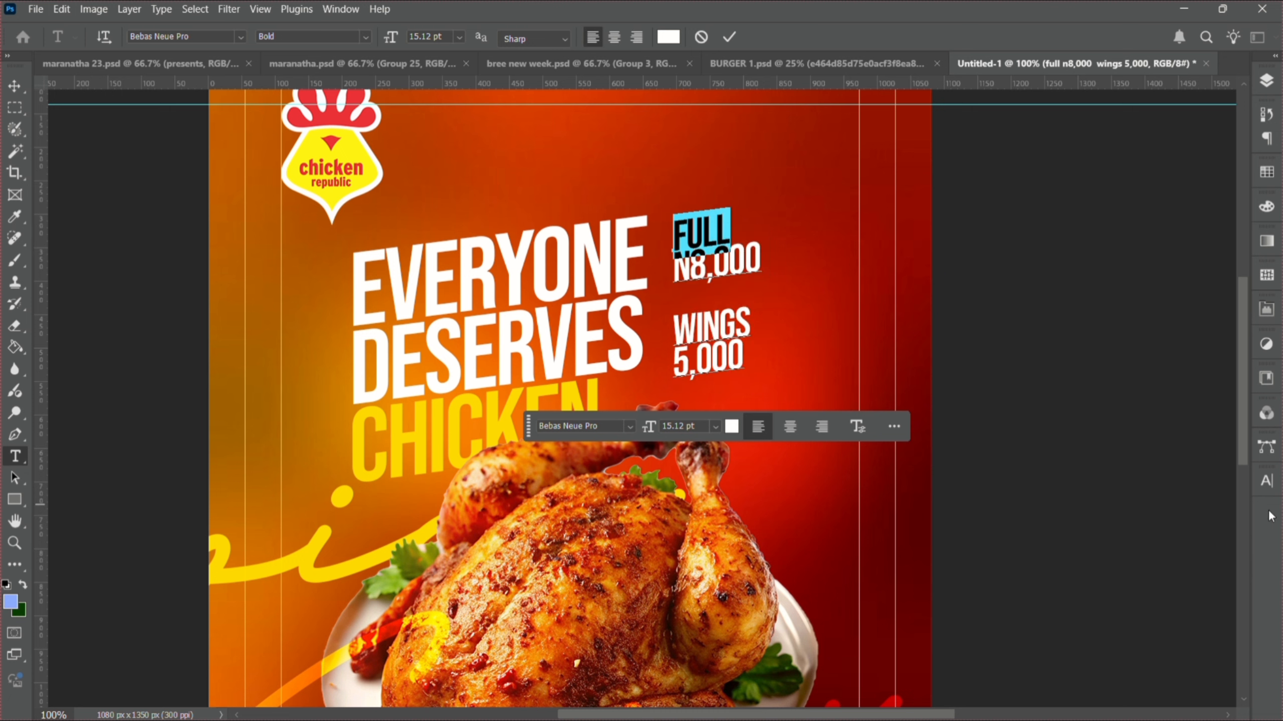
pyautogui.click(1267, 481)
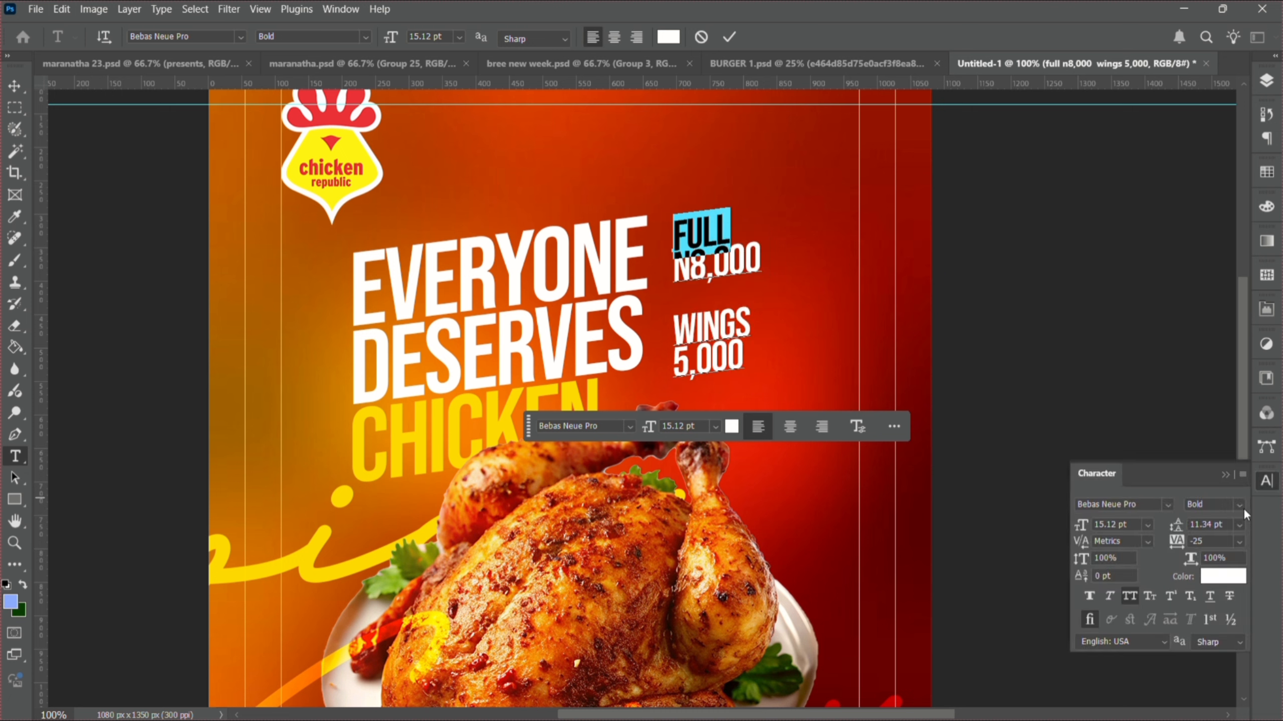
pyautogui.click(1222, 576)
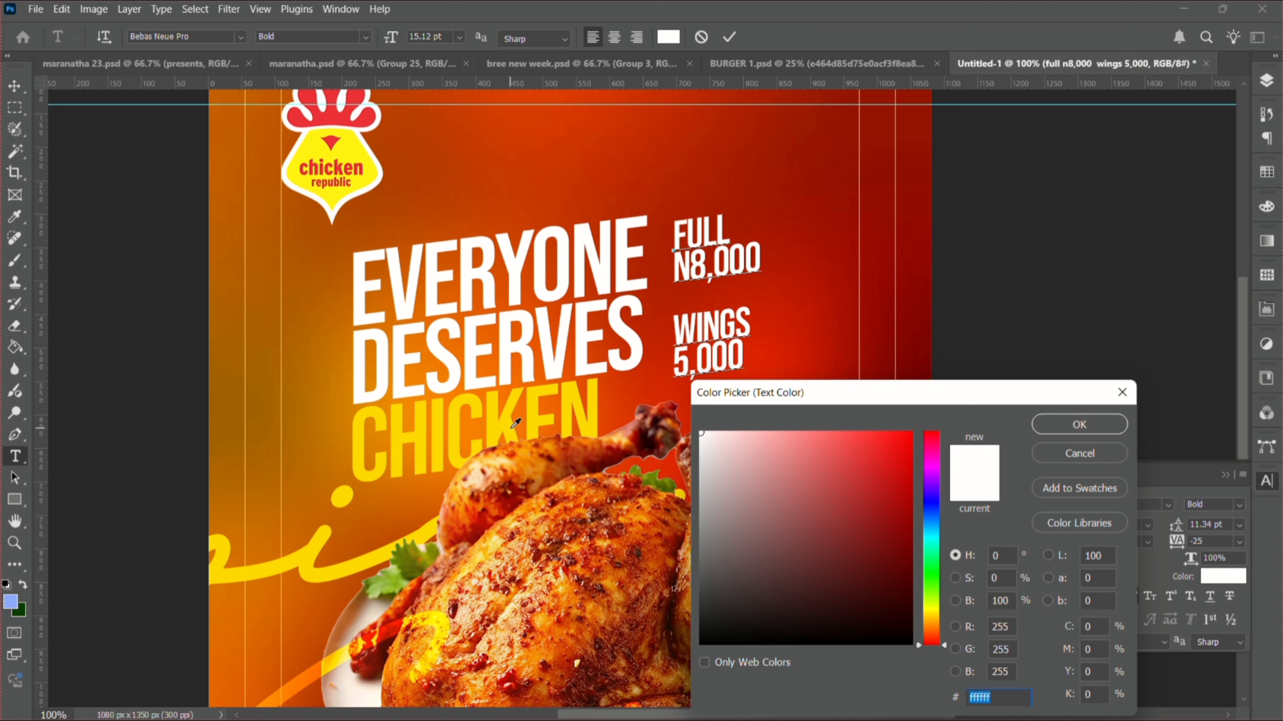
pyautogui.click(515, 422)
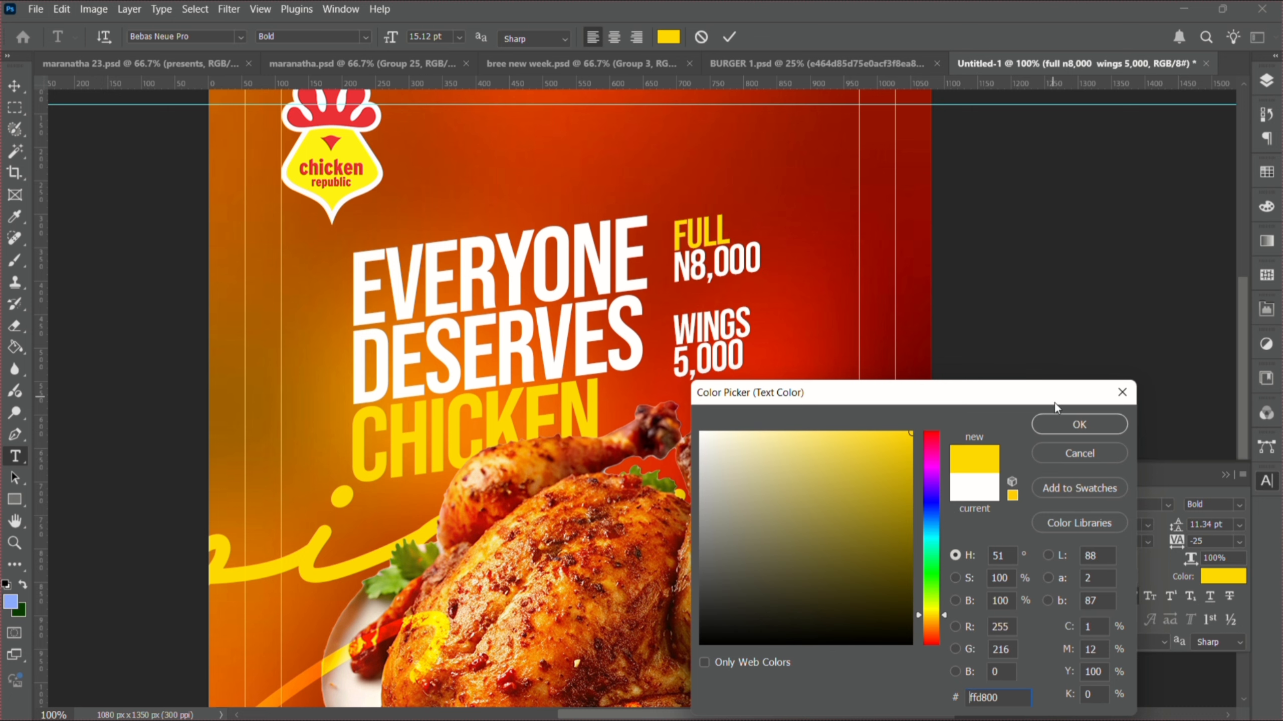
pyautogui.click(1063, 425)
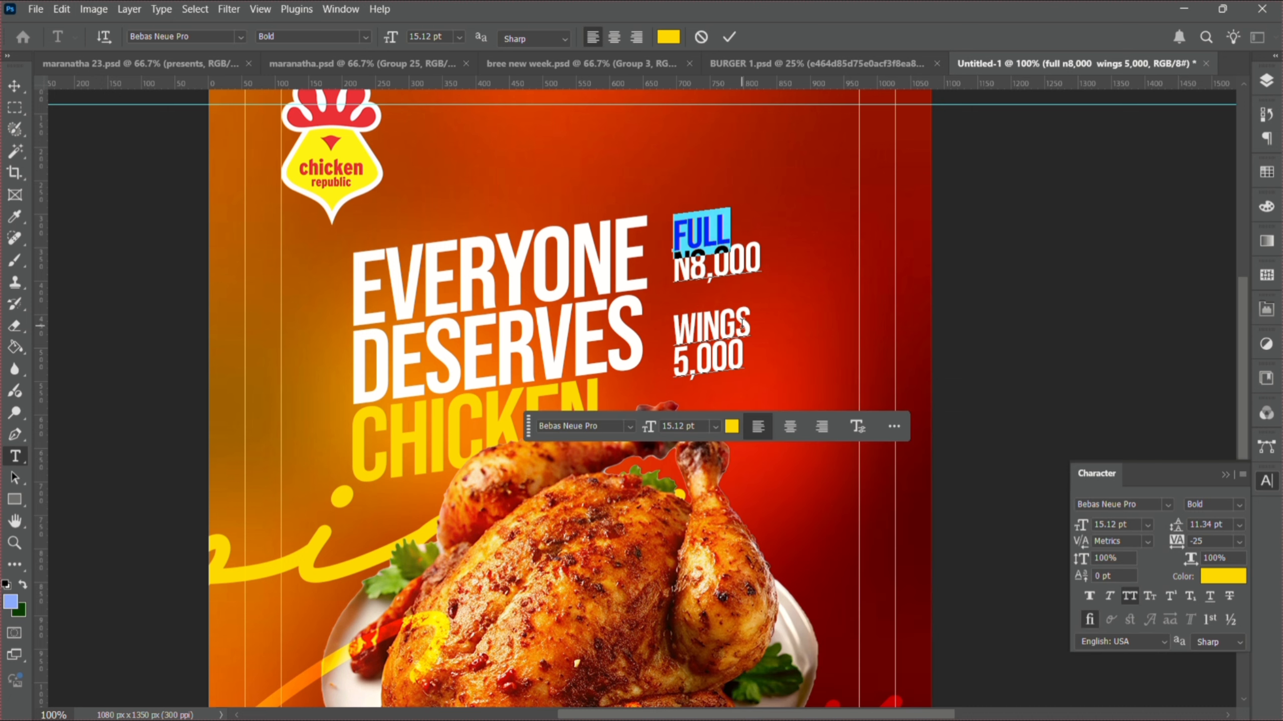
# - Color the word WINGS the same CHICKEN yellow and commit the text
pyautogui.click(740, 324)
pyautogui.moveTo(741, 324); pyautogui.dragTo(661, 324)
pyautogui.click(757, 324)
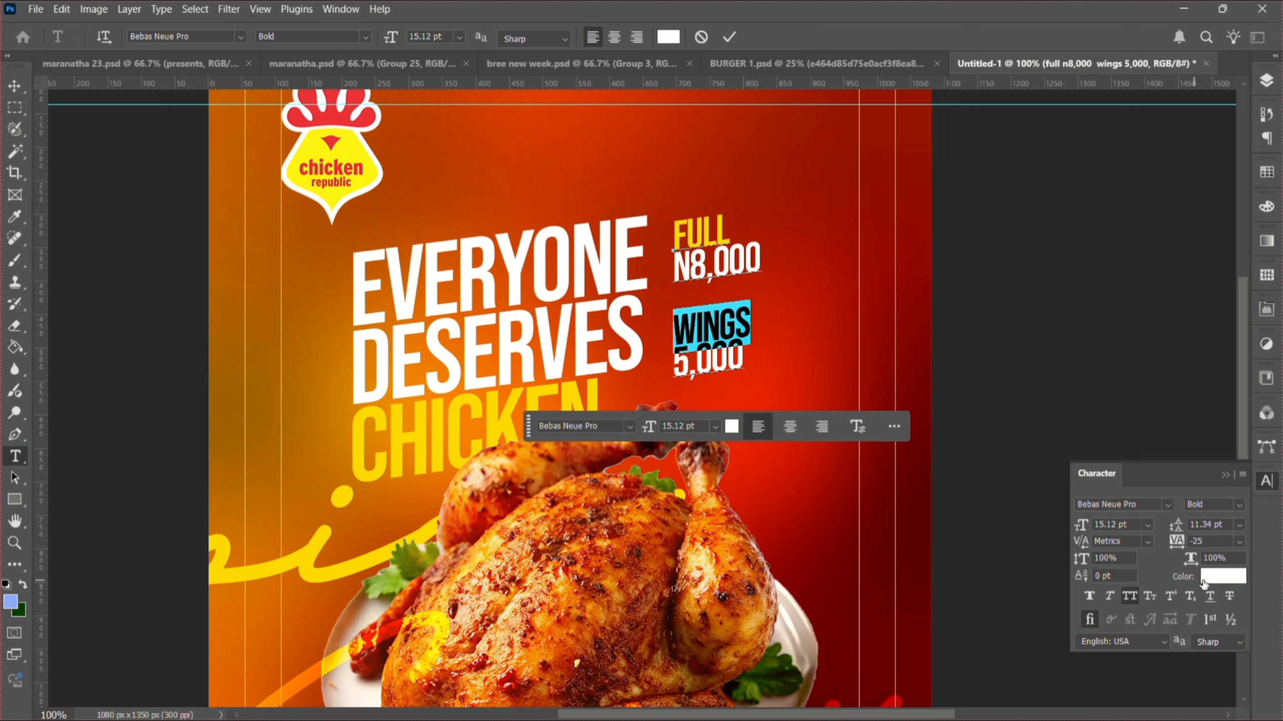
pyautogui.click(1221, 581)
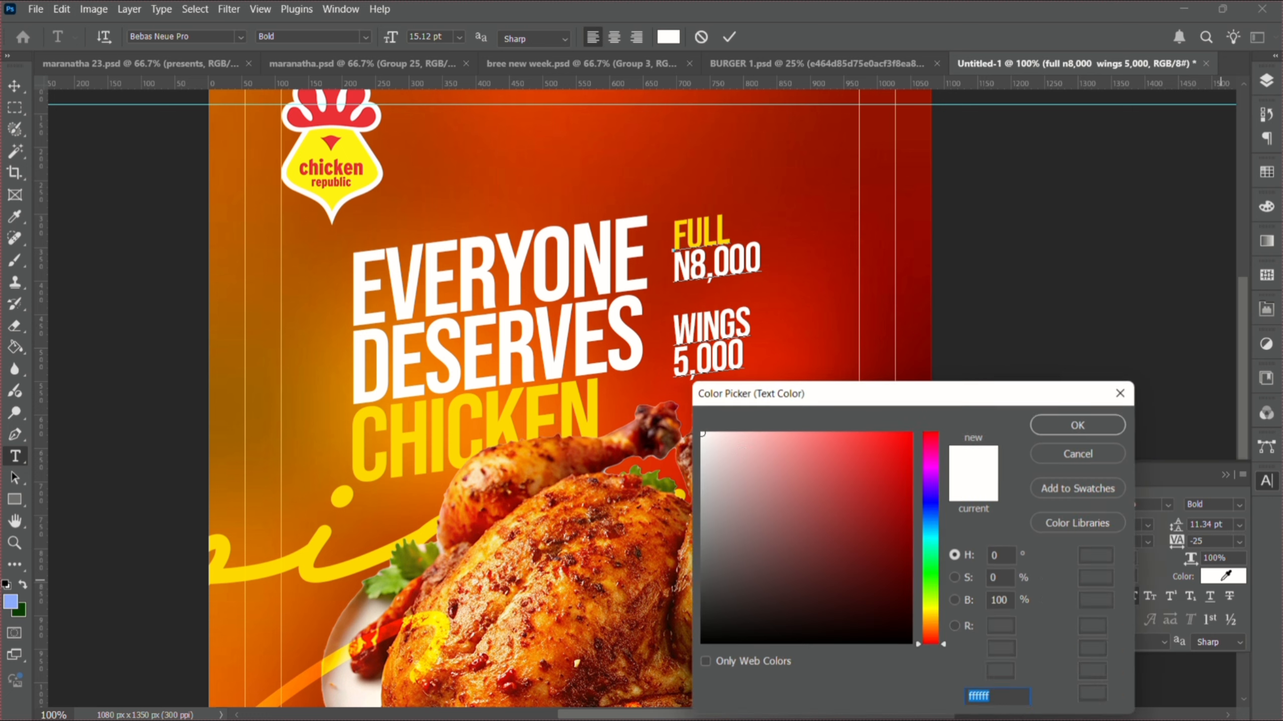
pyautogui.click(590, 427)
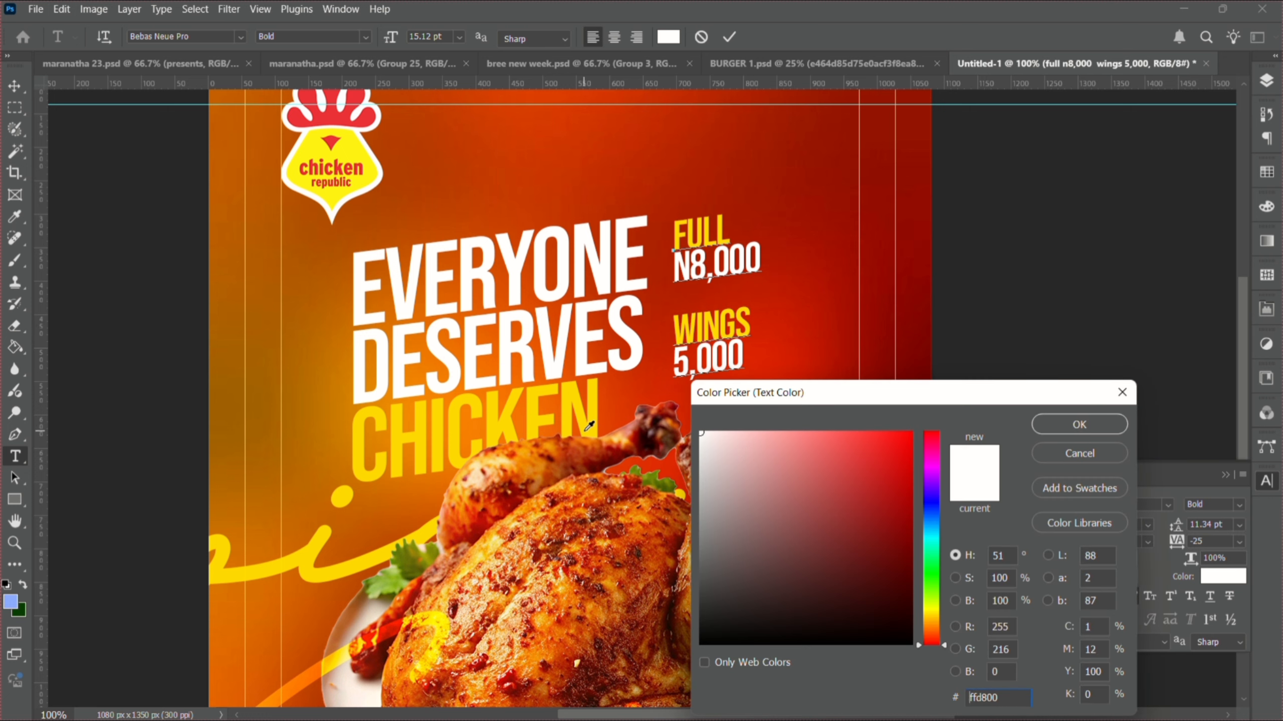
pyautogui.click(1060, 420)
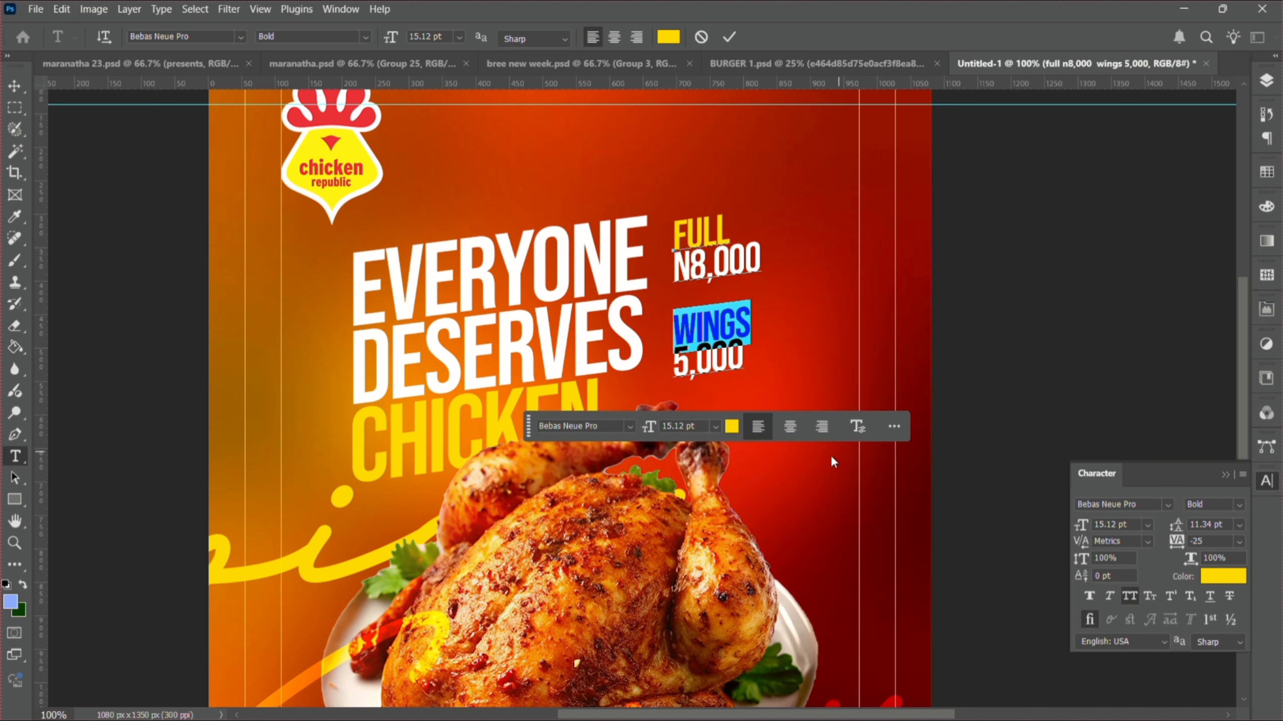
pyautogui.click(19, 91)
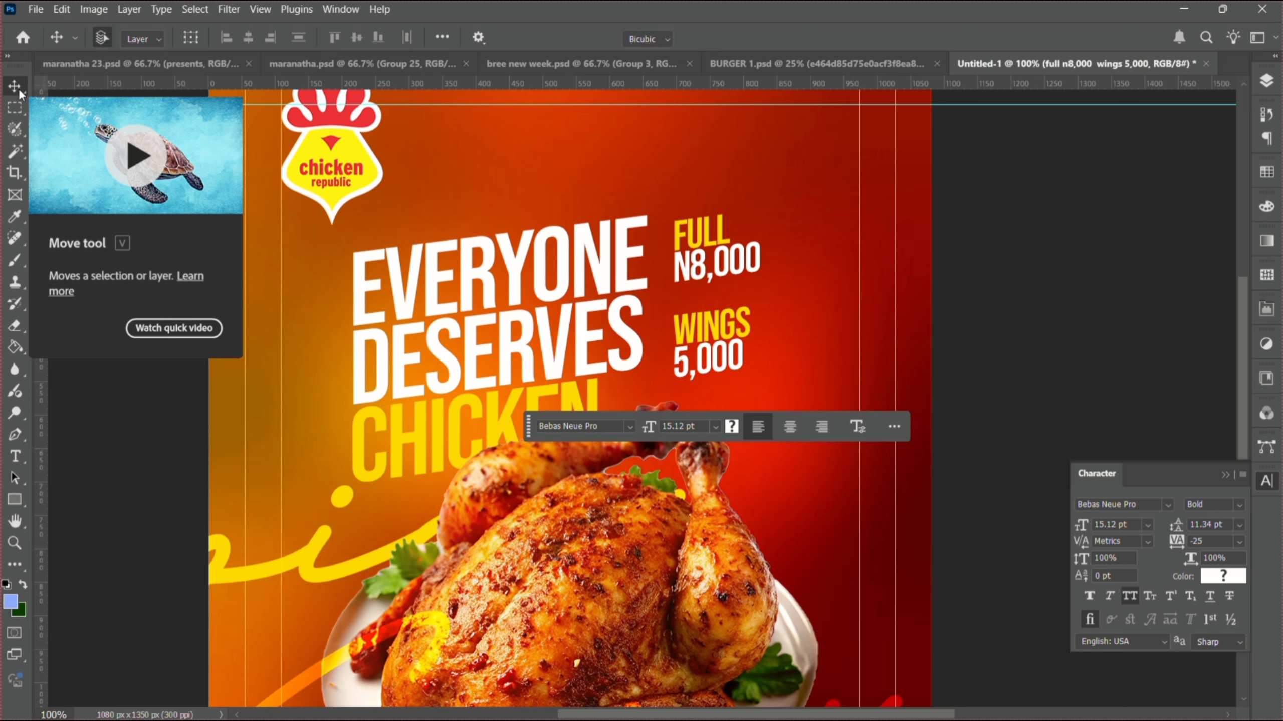
# - Skew the price block to a steeper slant of about 27.6°
pyautogui.hotkey('ctrl', 't')
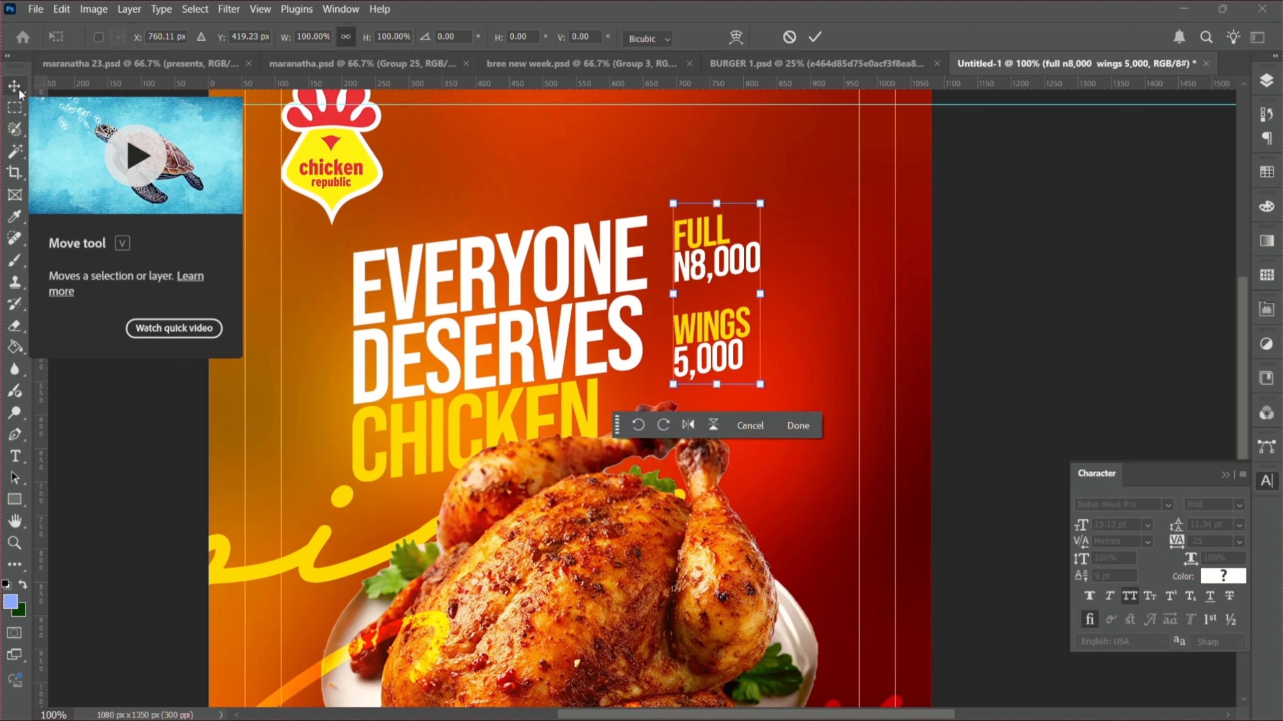
pyautogui.rightClick(729, 289)
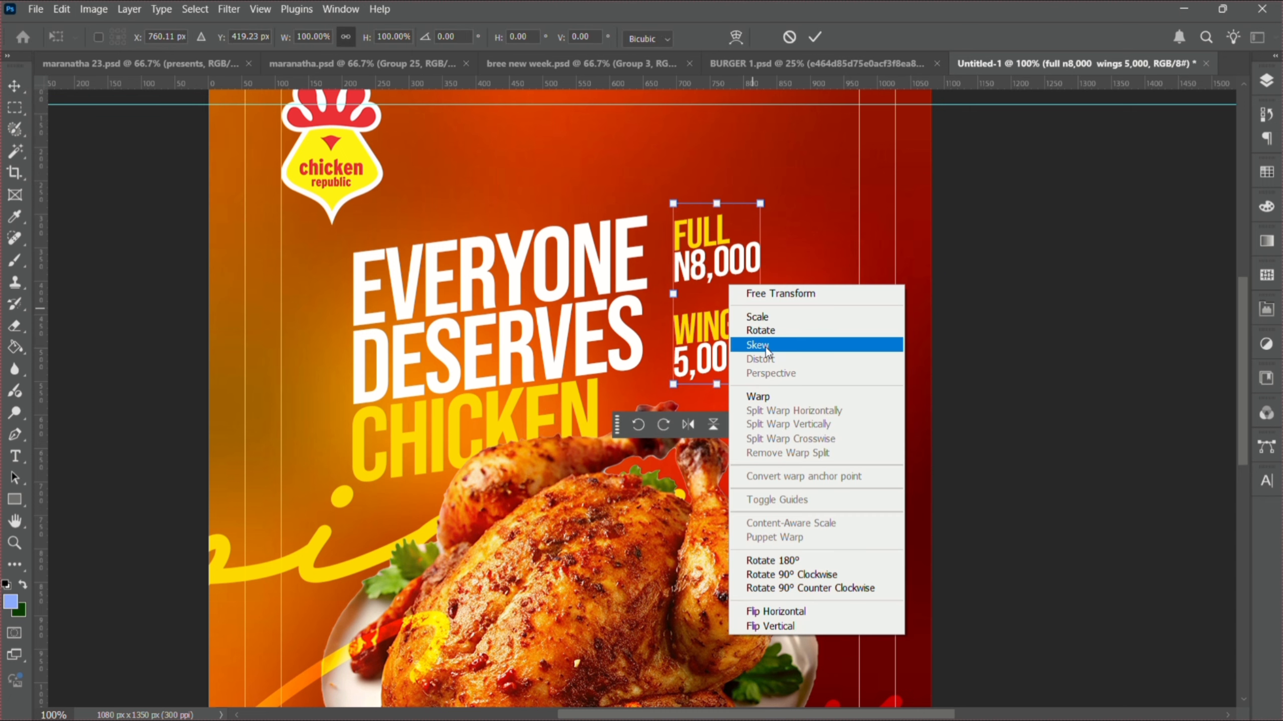
pyautogui.click(758, 345)
pyautogui.moveTo(760, 294); pyautogui.dragTo(762, 337)
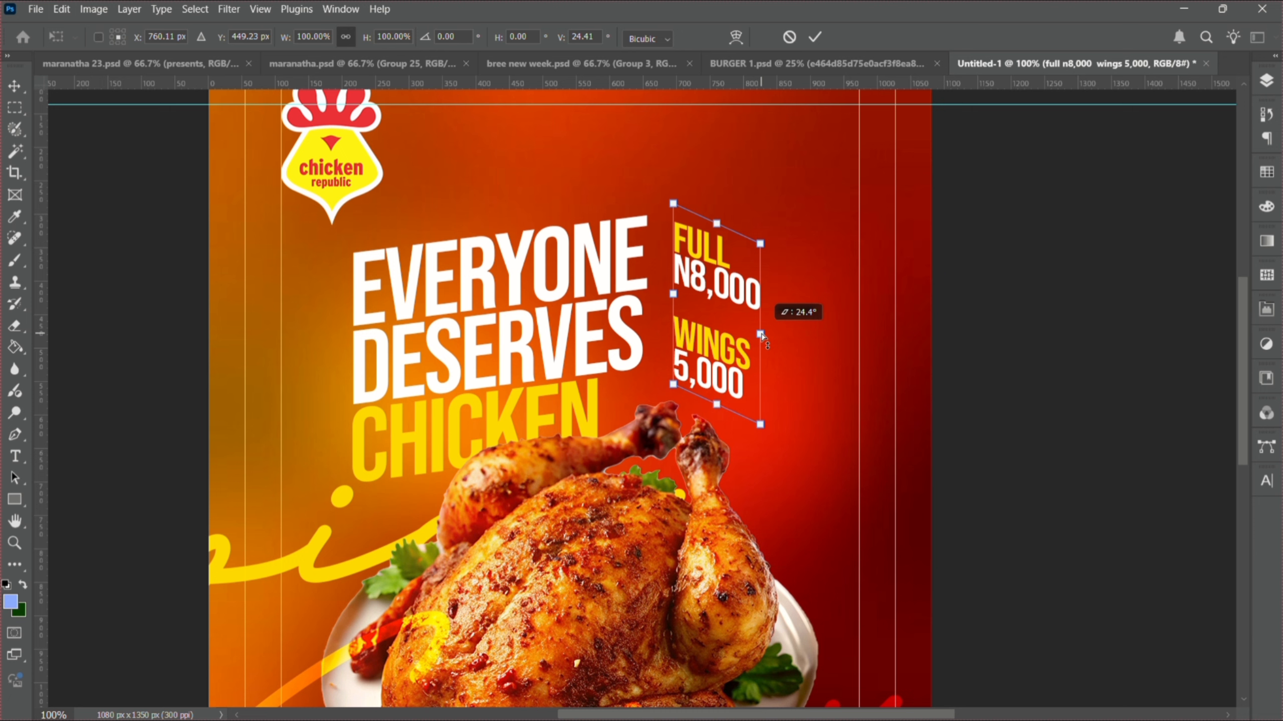
pyautogui.moveTo(762, 337); pyautogui.dragTo(762, 345)
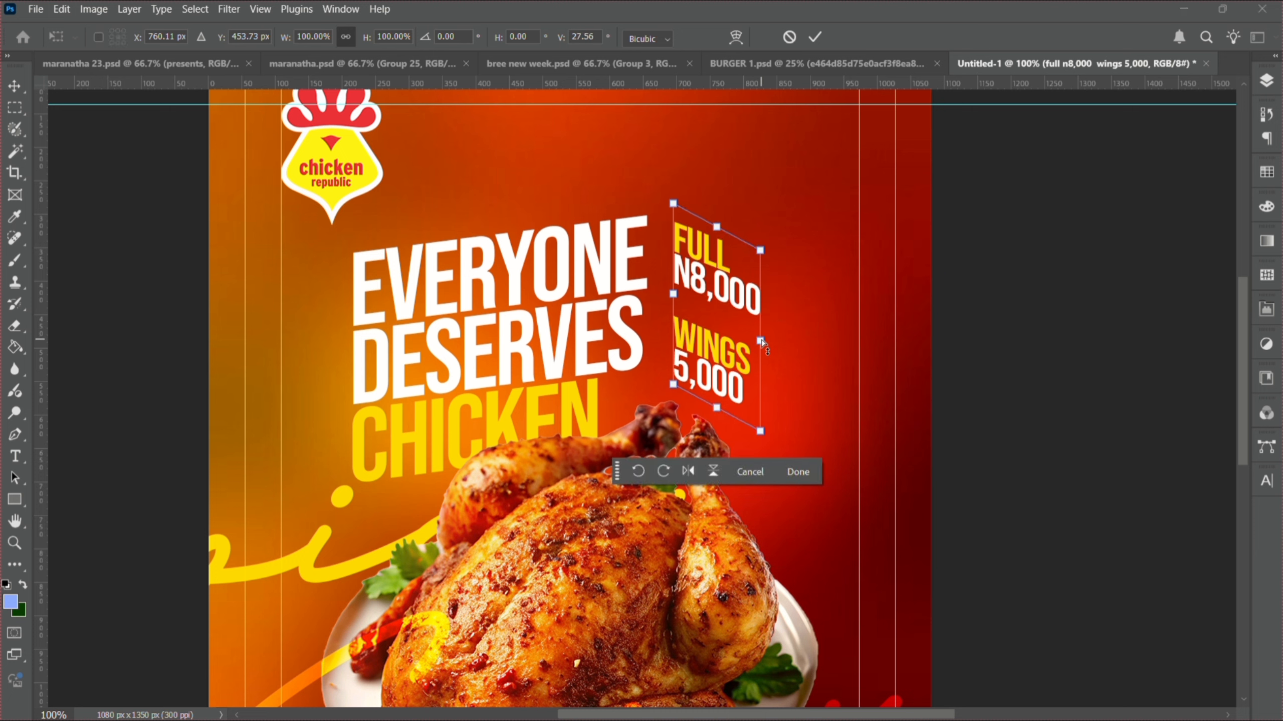
pyautogui.press('Return')
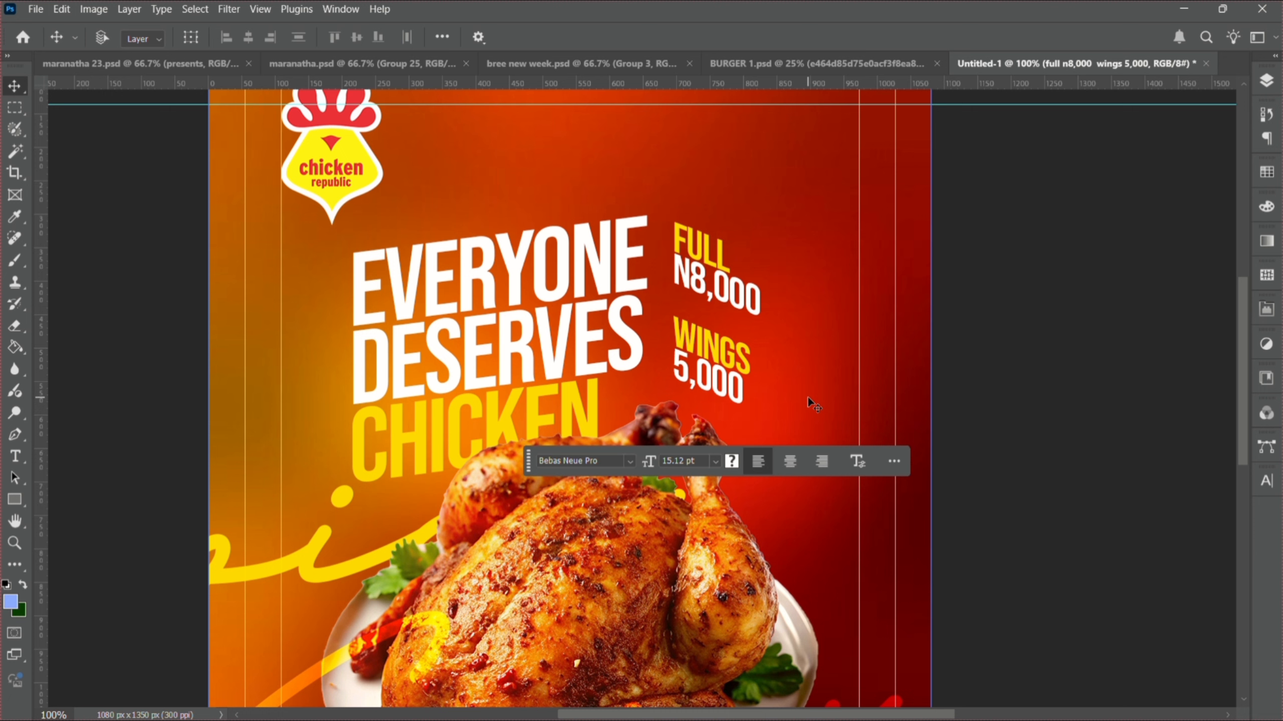
# - Nudge the price block slightly left and down toward the headline
pyautogui.press('Down')
pyautogui.press('Down')
pyautogui.press('Down')
pyautogui.press('Down')
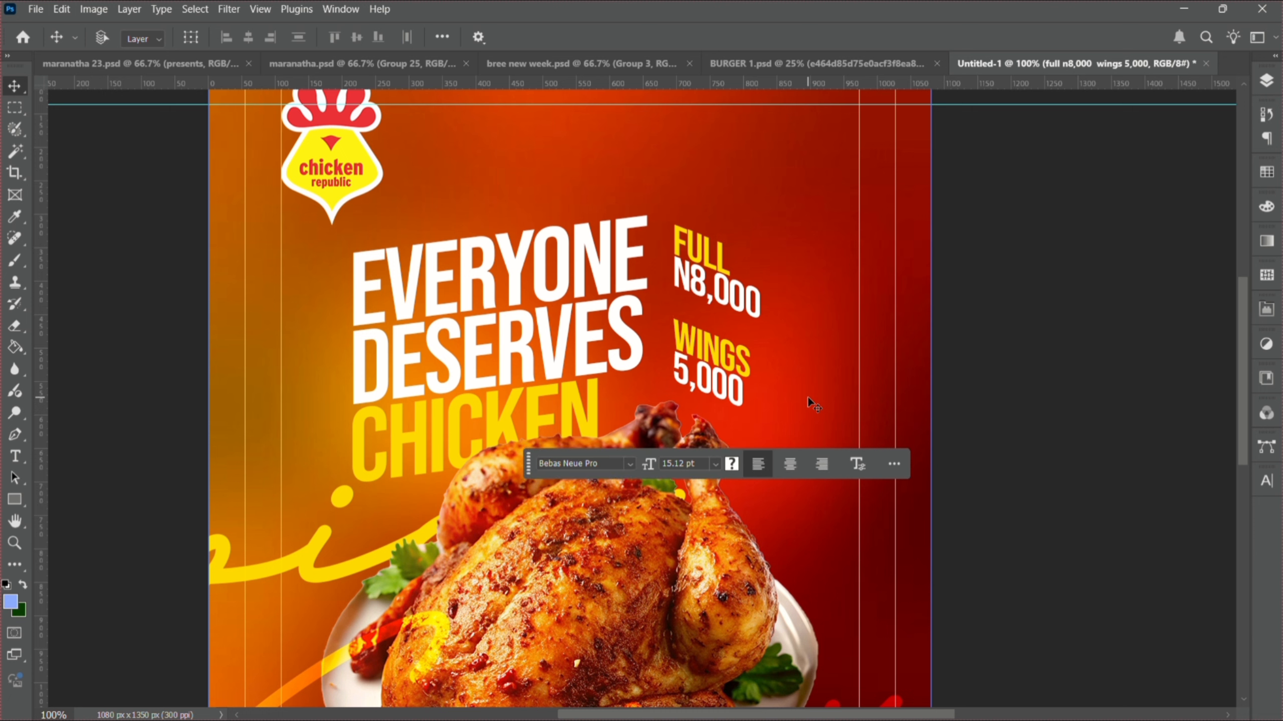
pyautogui.press('Left')
pyautogui.press('Left')
pyautogui.press('Left')
pyautogui.press('Left')
pyautogui.press('Left')
pyautogui.press('Left')
pyautogui.press('Left')
pyautogui.press('Left')
pyautogui.press('Left')
pyautogui.press('Left')
pyautogui.press('Left')
pyautogui.press('Down')
pyautogui.press('Down')
pyautogui.press('Down')
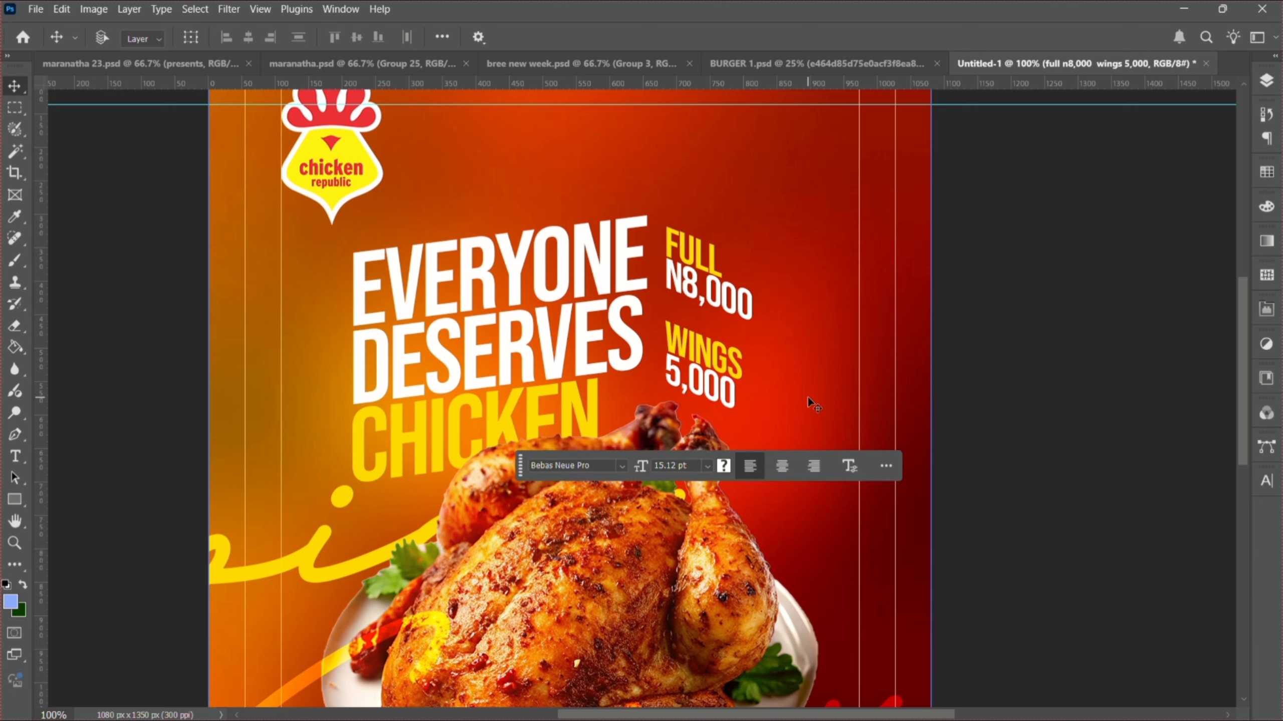
pyautogui.press('Down')
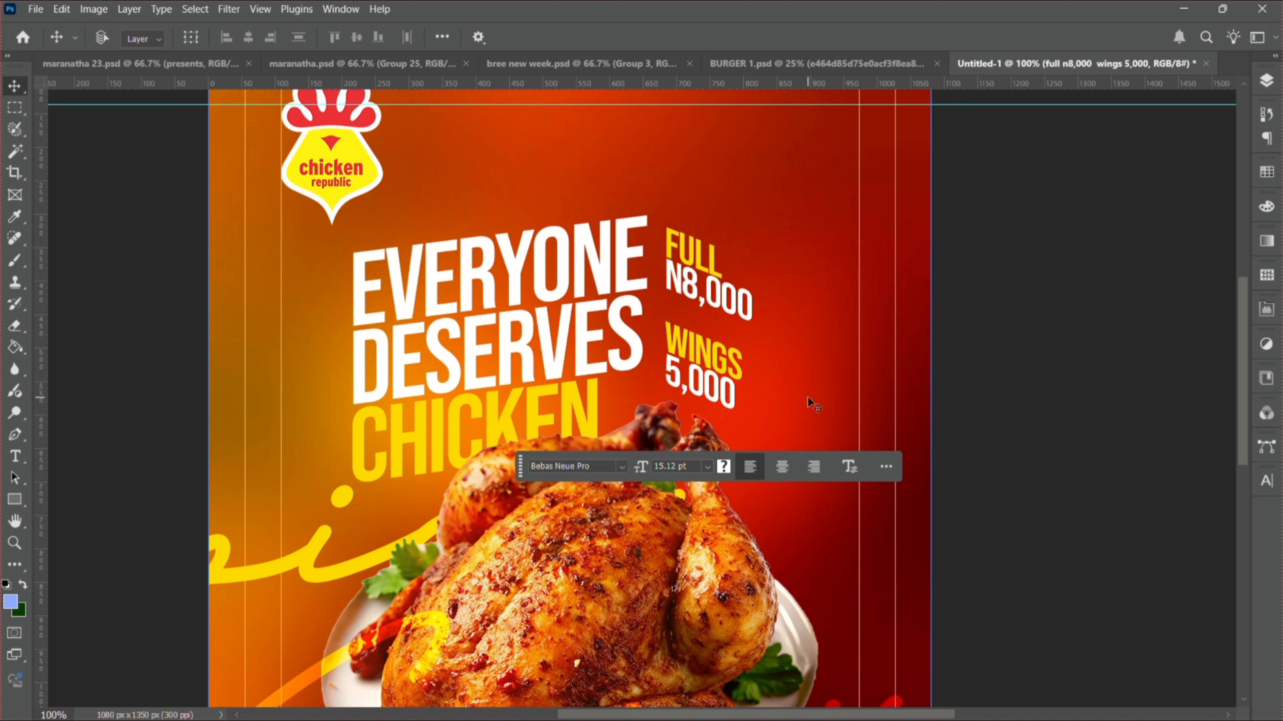
# - Change the price text's leading from 11.34 pt to 12 pt
pyautogui.doubleClick(682, 358)
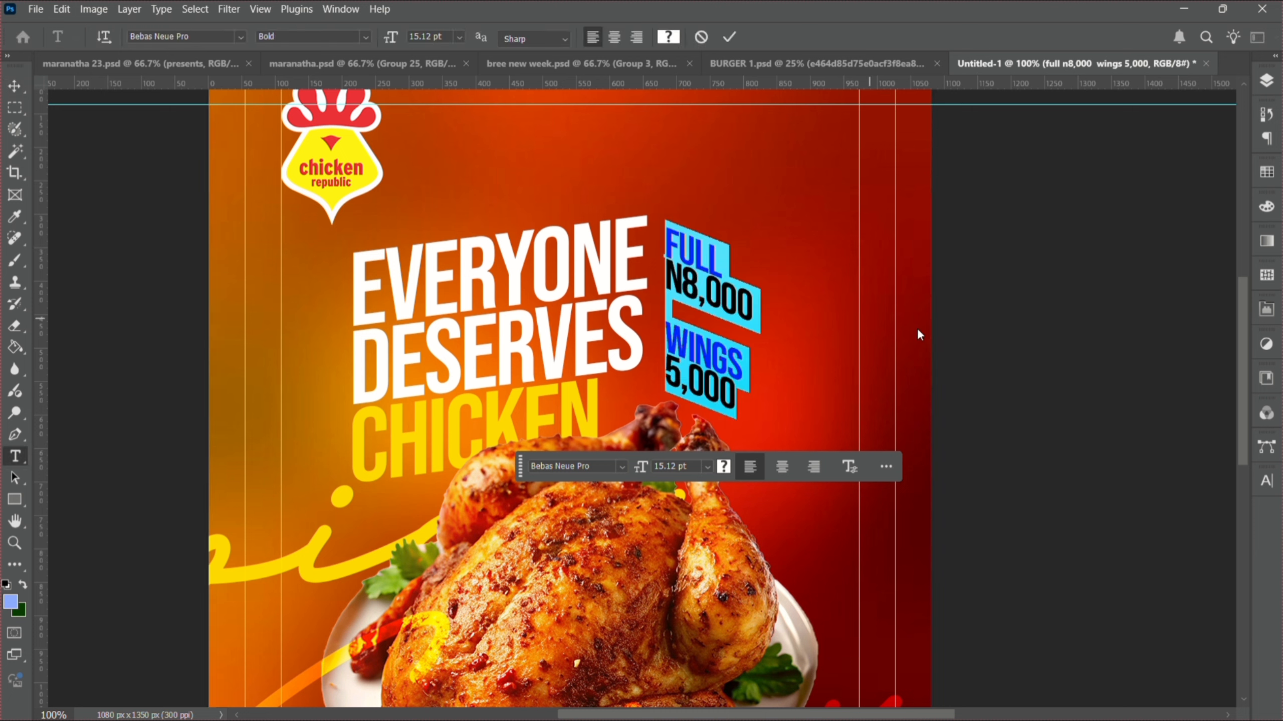
pyautogui.click(1267, 483)
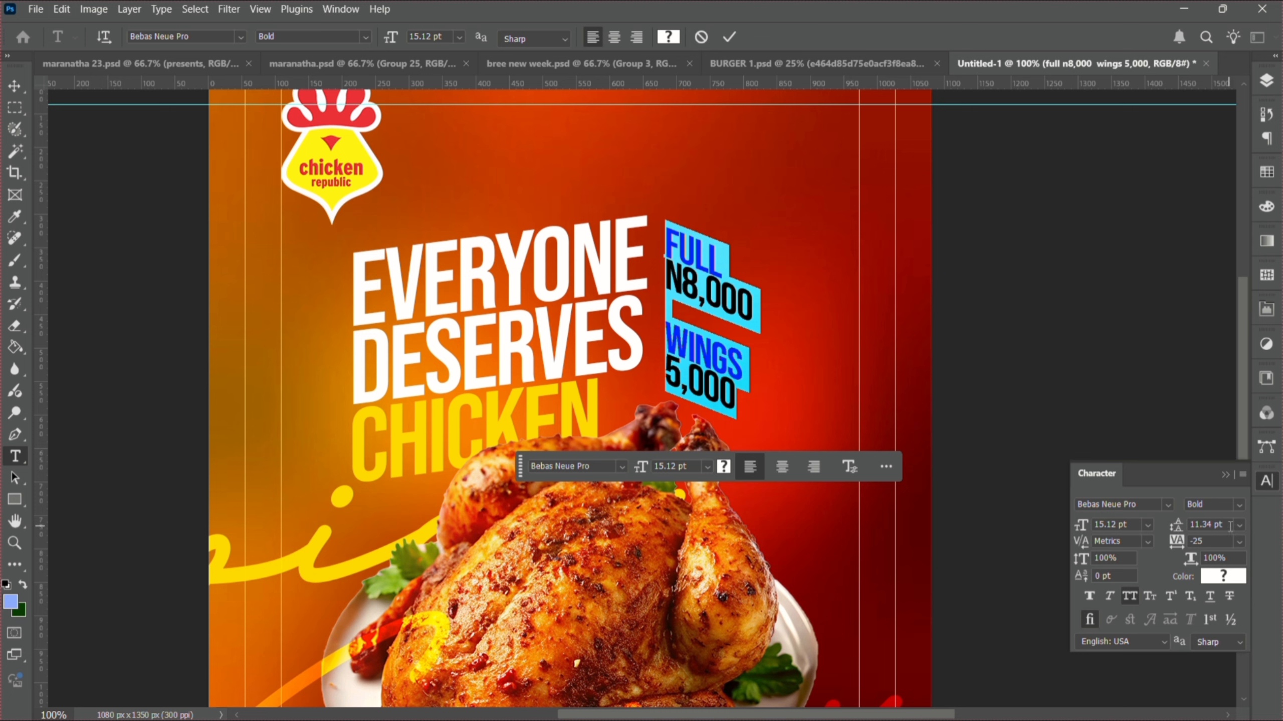
pyautogui.moveTo(1230, 526); pyautogui.dragTo(1148, 531)
pyautogui.write('12')
pyautogui.press('Return')
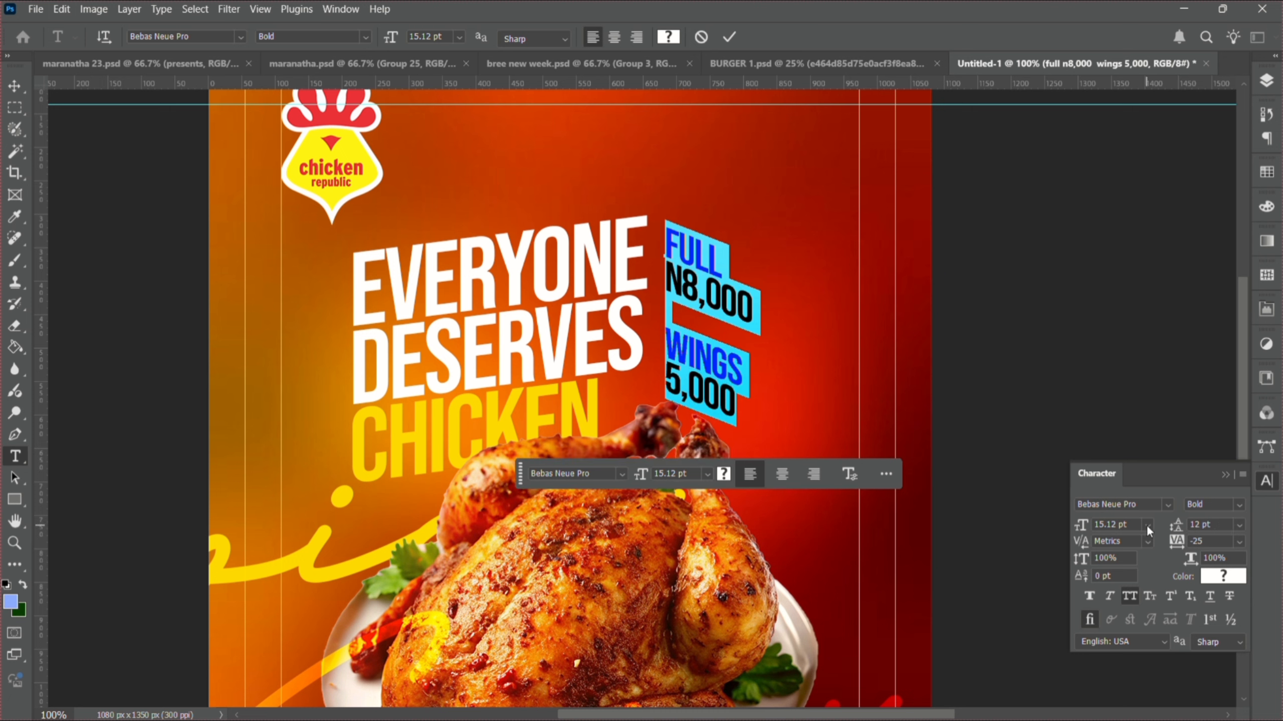
pyautogui.click(9, 90)
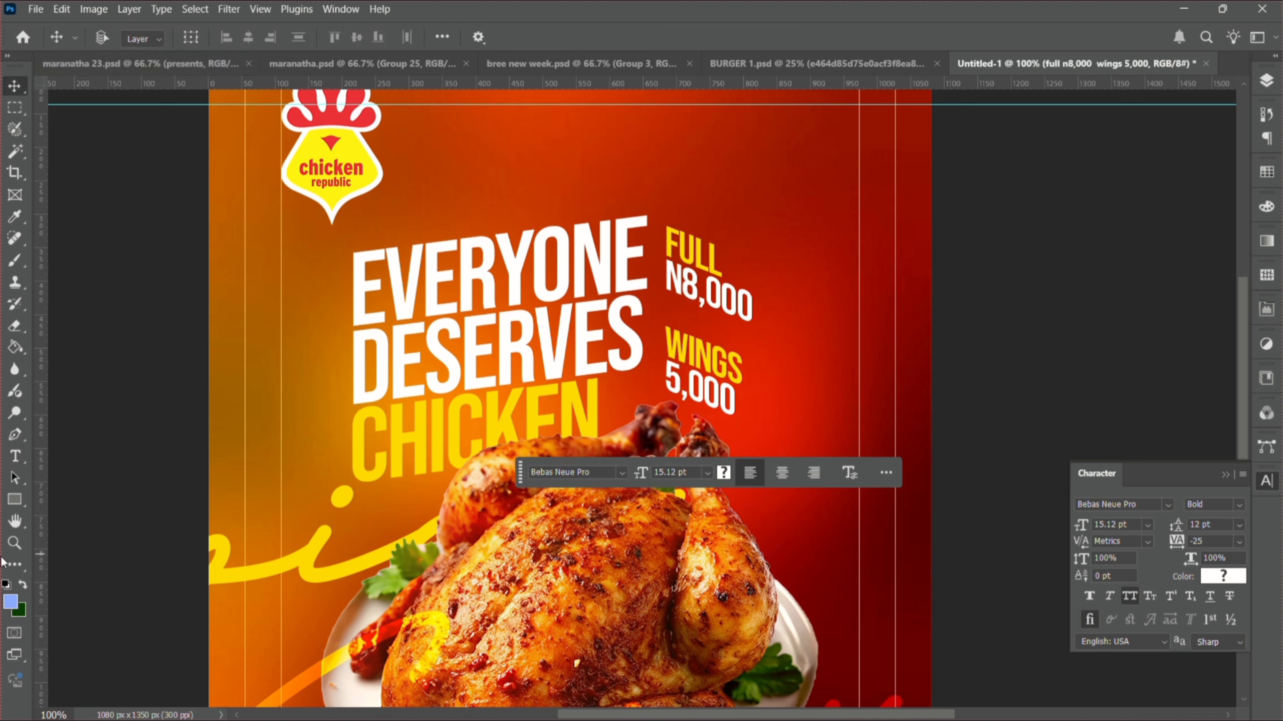
# - Zoom out to view the whole poster at 50%, moving the floating font bar aside
pyautogui.click(14, 543)
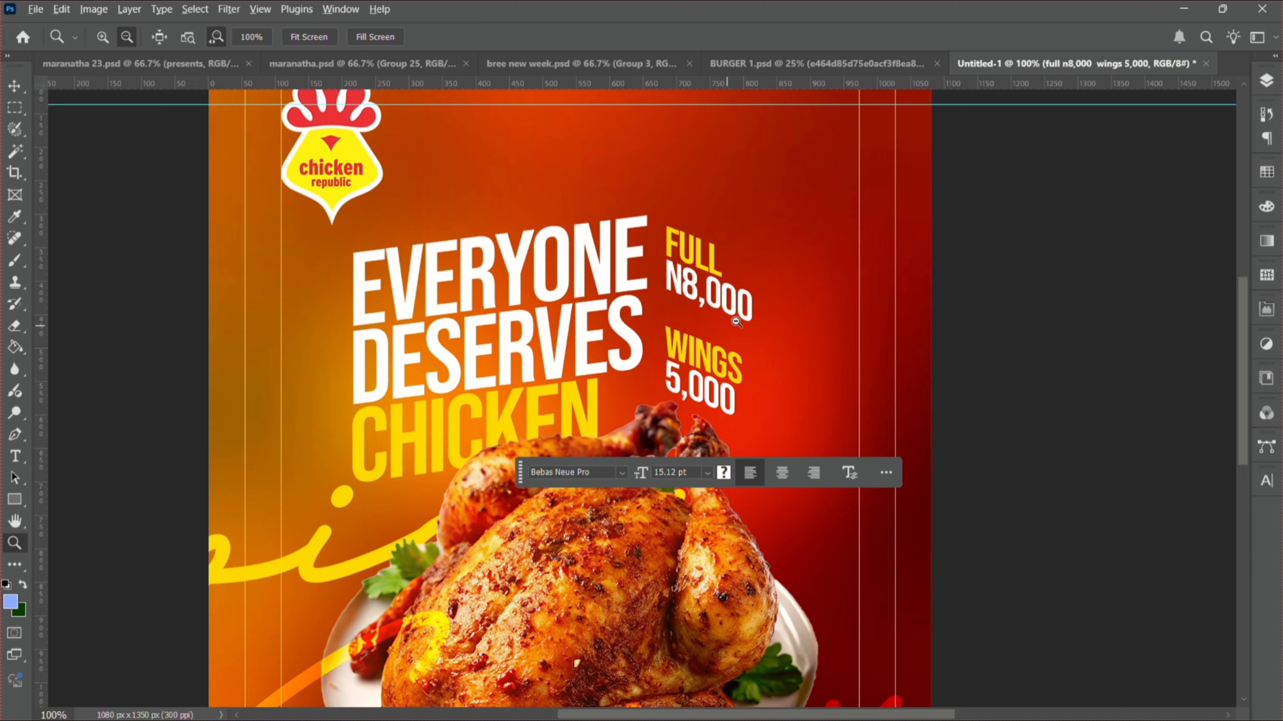
pyautogui.click(816, 257)
pyautogui.click(819, 259)
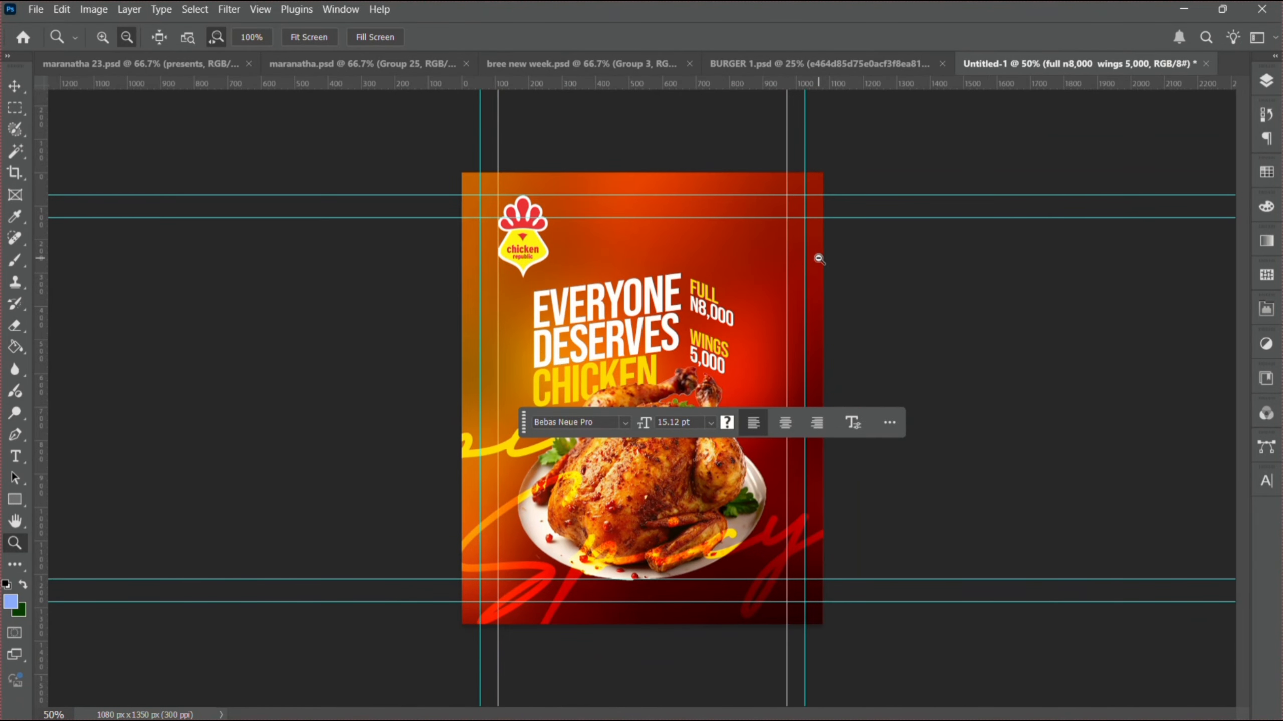
pyautogui.click(817, 258)
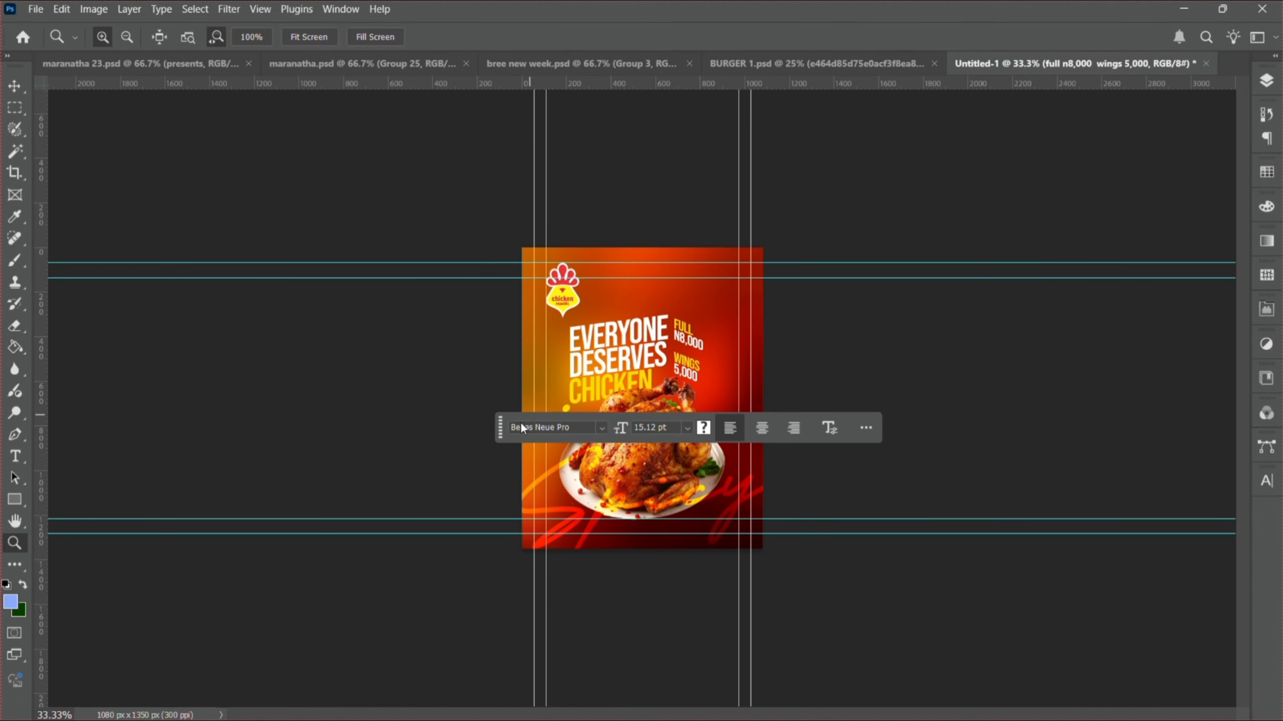
pyautogui.moveTo(501, 428); pyautogui.dragTo(790, 680)
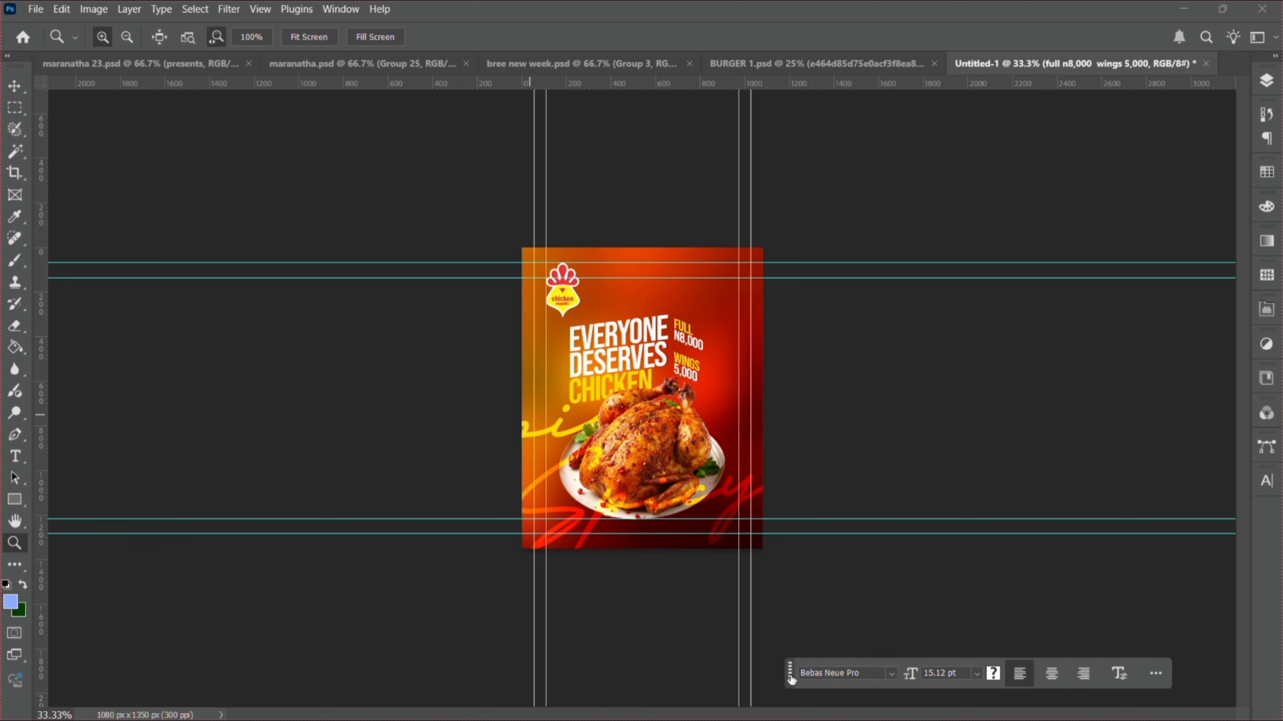
pyautogui.click(778, 455)
pyautogui.click(778, 455)
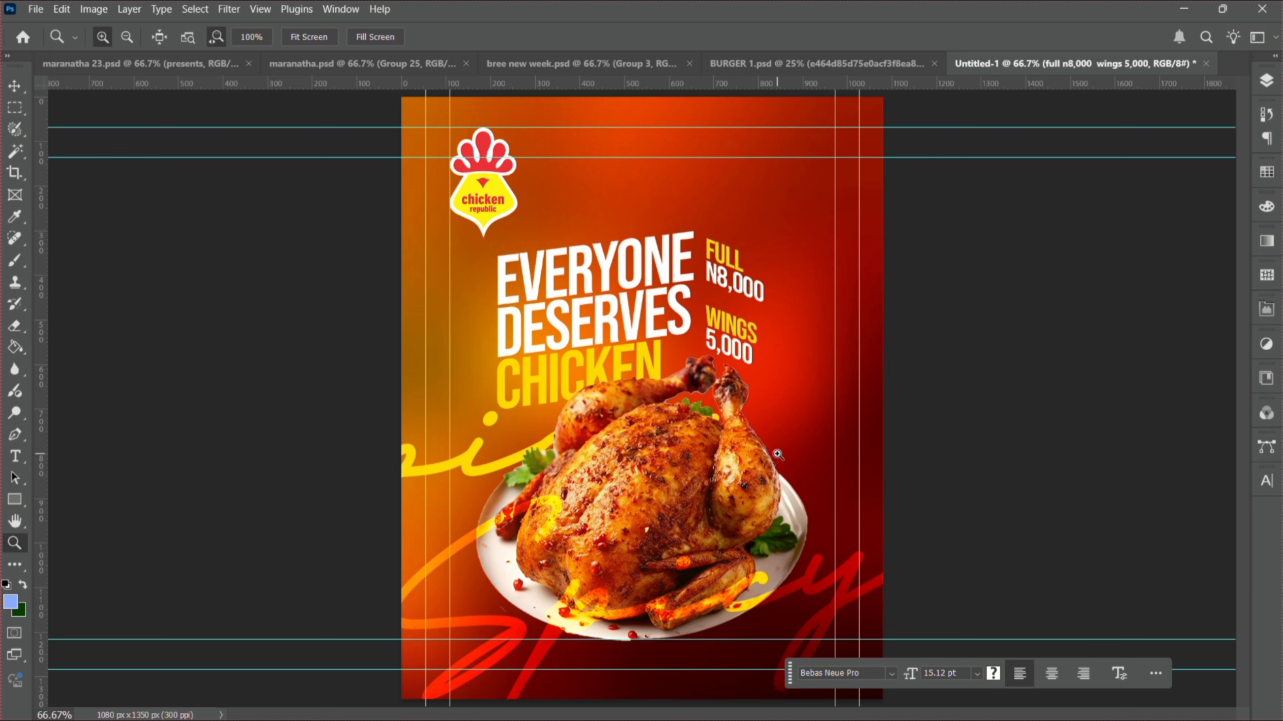
pyautogui.keyDown('alt'); pyautogui.click(735, 346); pyautogui.keyUp('alt')
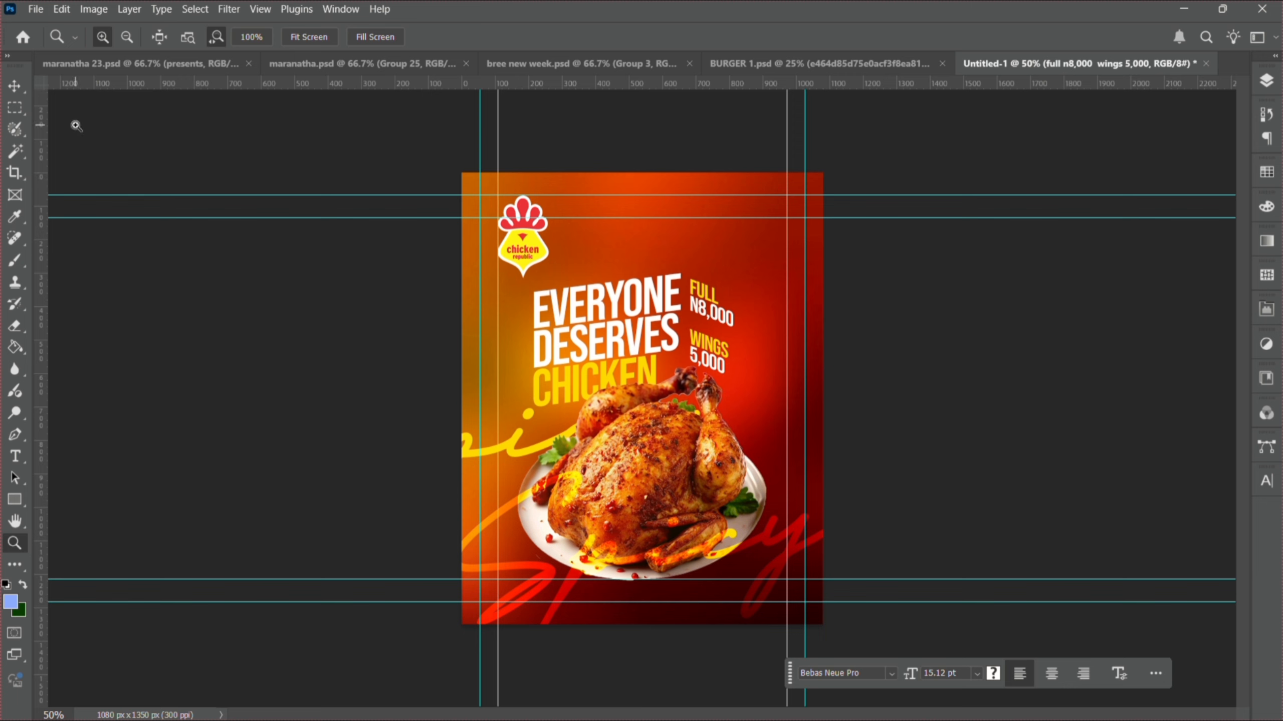
# - Select the chicken republic logo layer from the canvas
pyautogui.click(14, 86)
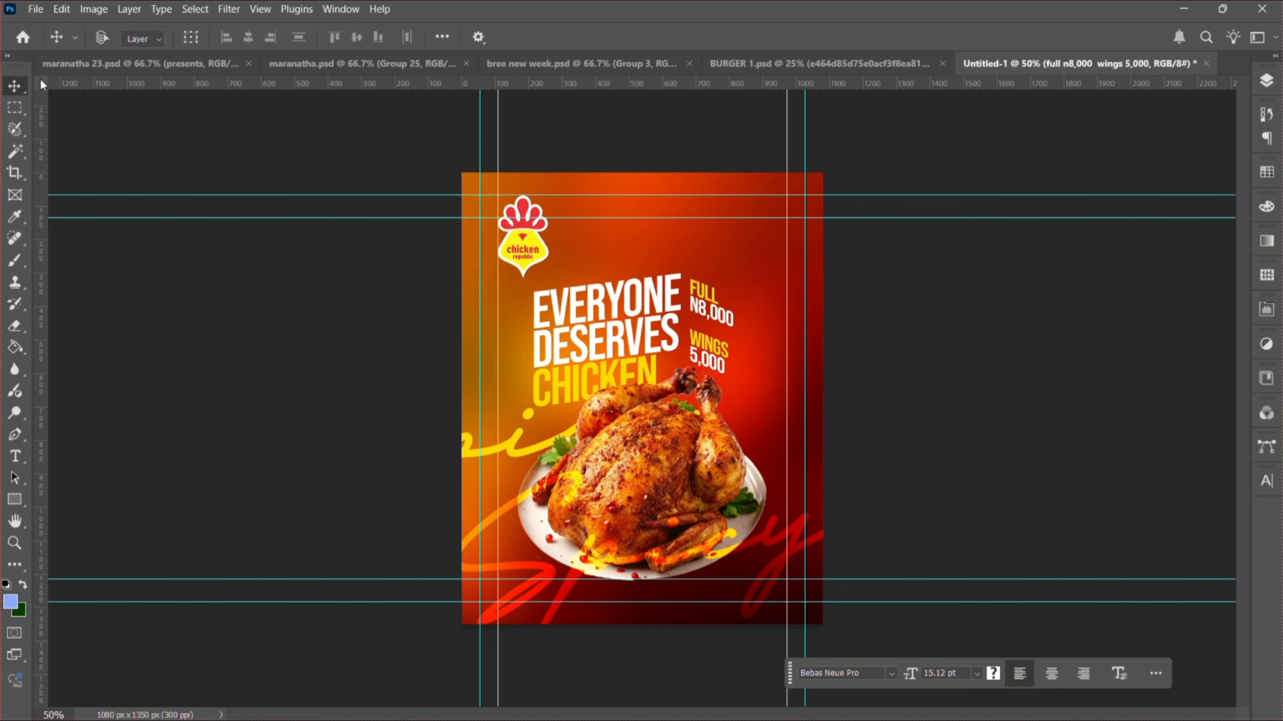
pyautogui.rightClick(527, 235)
pyautogui.click(555, 241)
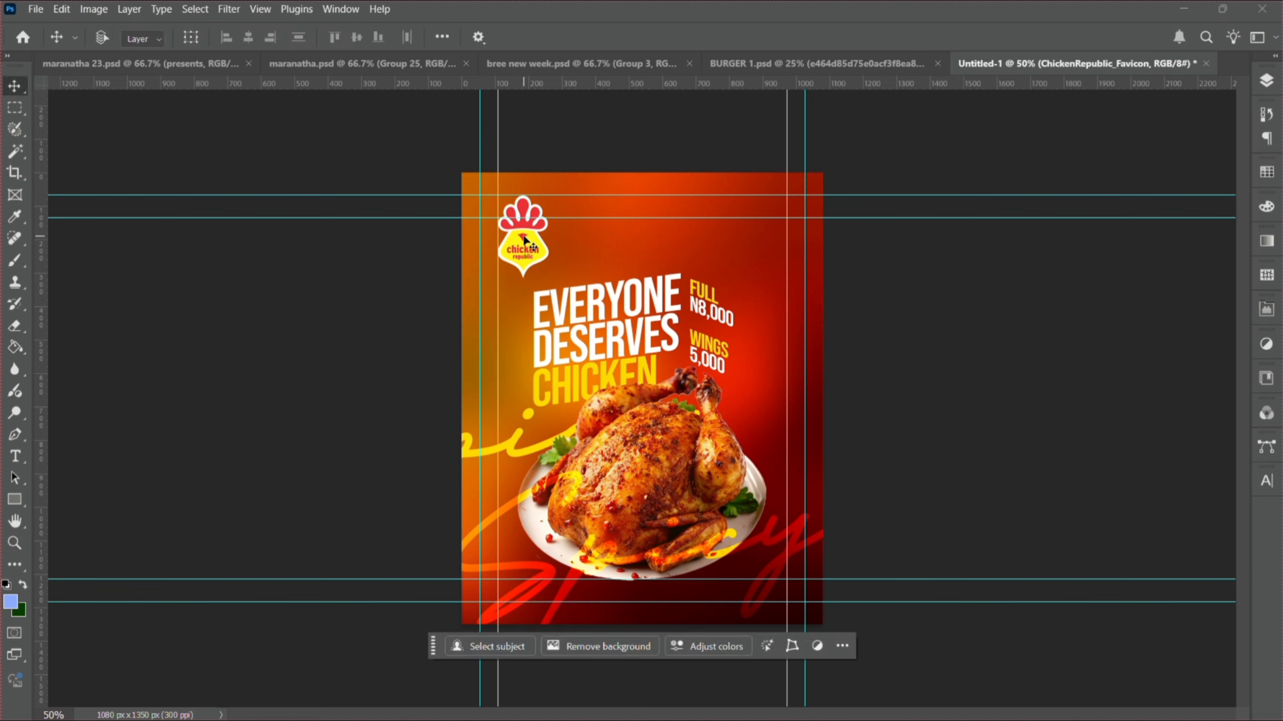
# - Drag the logo, then nudge it up and left toward the poster's top-left corner
pyautogui.moveTo(521, 238)
pyautogui.mouseDown()
pyautogui.moveTo(554, 240)
pyautogui.moveTo(548, 229)
pyautogui.moveTo(544, 242)
pyautogui.mouseUp()
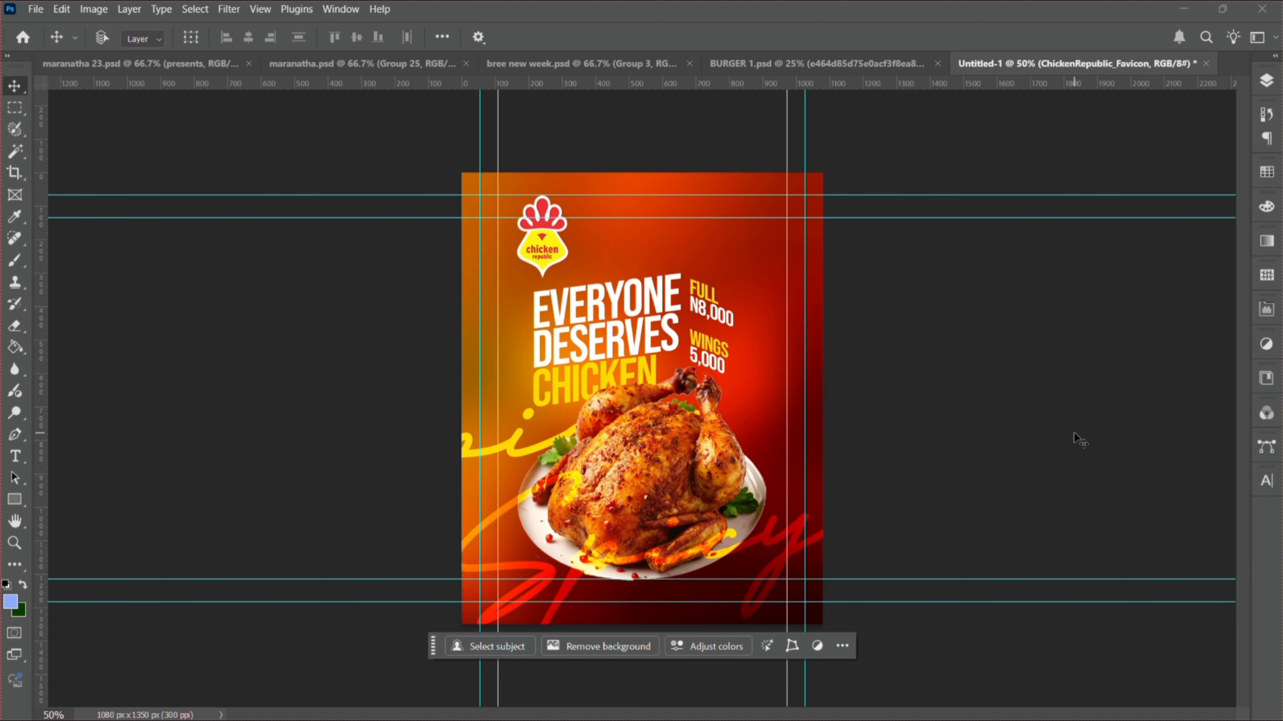
pyautogui.press('Up')
pyautogui.press('Up')
pyautogui.press('Up')
pyautogui.press('Up')
pyautogui.press('Up')
pyautogui.press('Up')
pyautogui.press('Up')
pyautogui.press('Up')
pyautogui.press('Up')
pyautogui.press('Up')
pyautogui.press('Up')
pyautogui.press('Up')
pyautogui.press('Up')
pyautogui.press('Up')
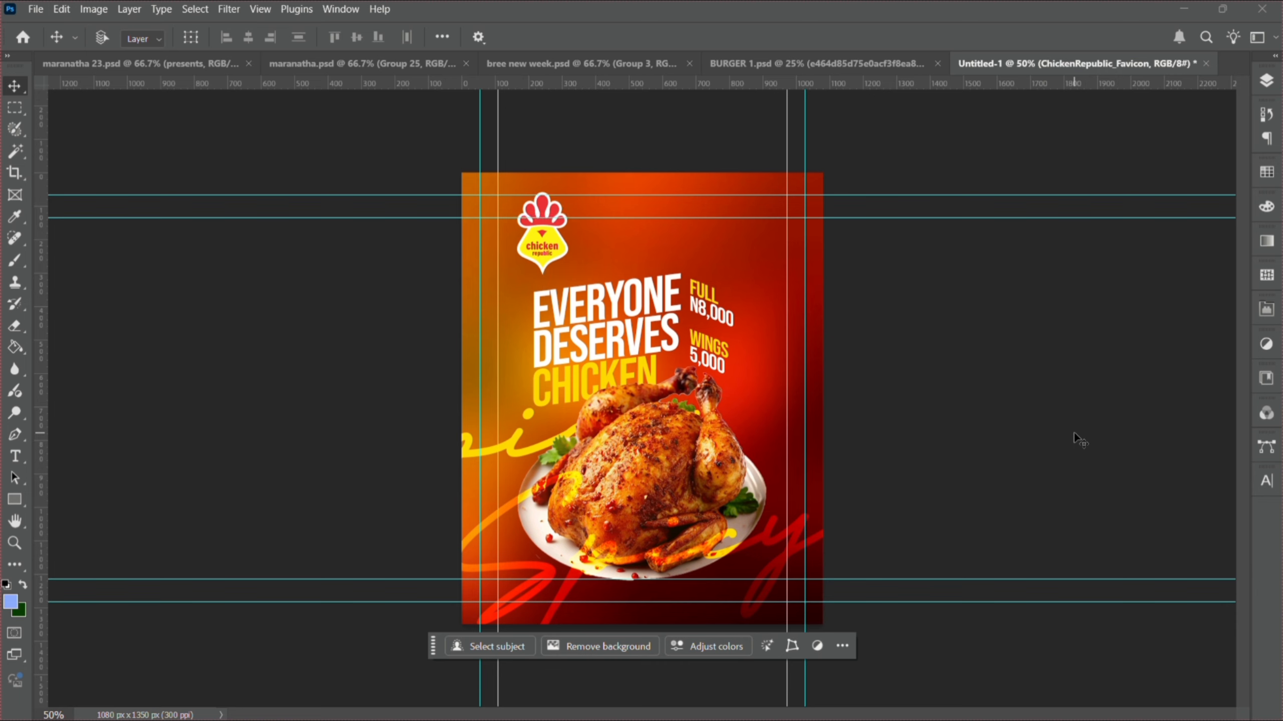
pyautogui.press('Up')
pyautogui.press('Up')
pyautogui.press('Up')
pyautogui.press('Up')
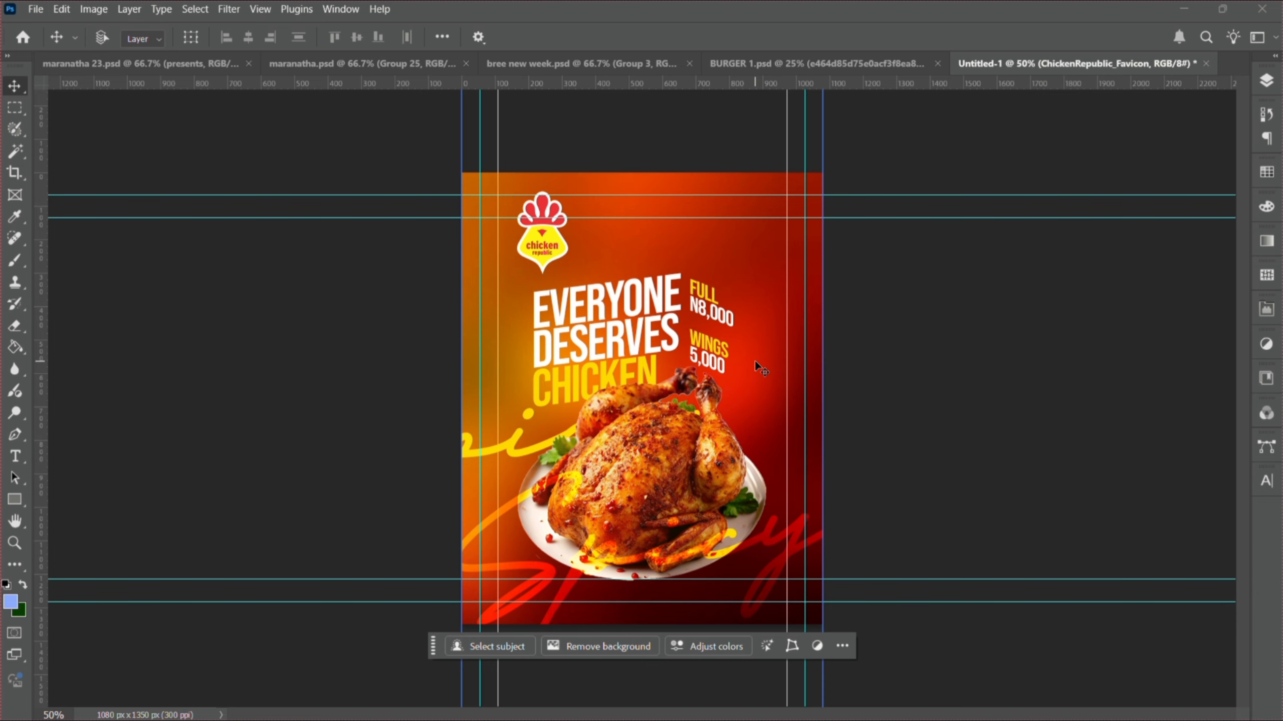
pyautogui.hotkey('shift', 'Left')
pyautogui.hotkey('shift', 'Left')
pyautogui.hotkey('shift', 'Left')
pyautogui.hotkey('shift', 'Left')
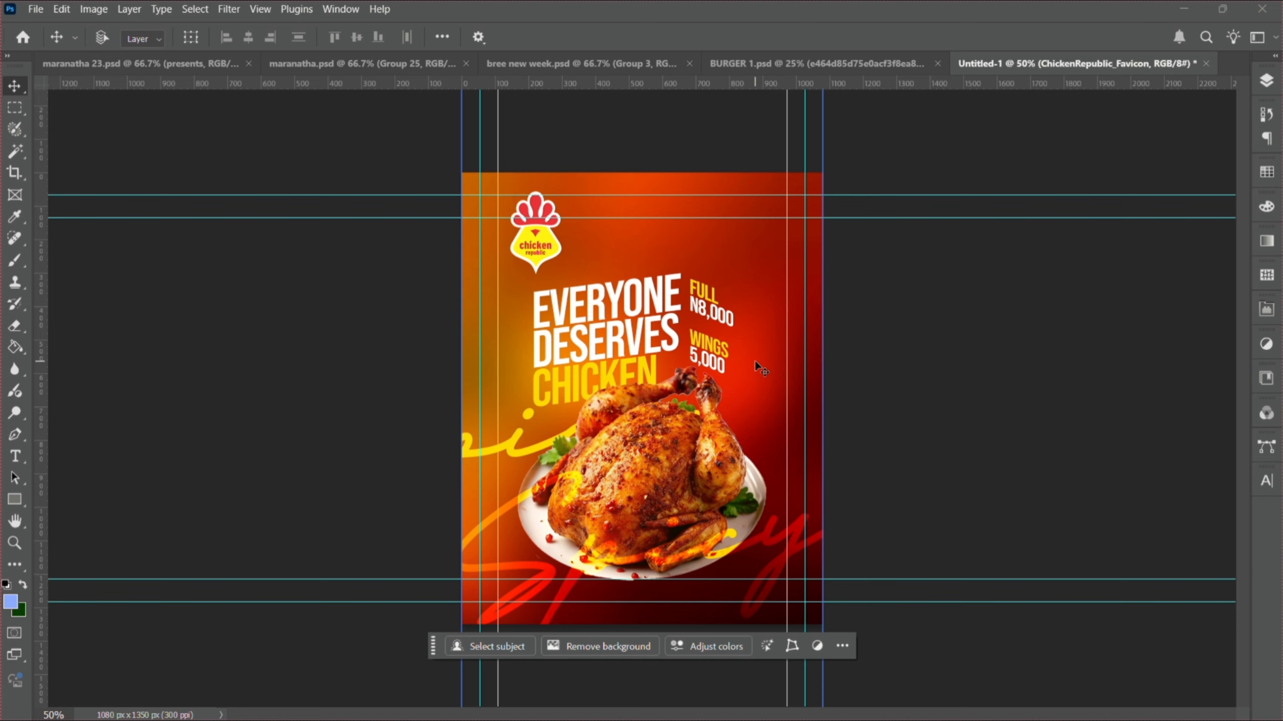
pyautogui.hotkey('shift', 'Left')
pyautogui.hotkey('shift', 'Left')
pyautogui.hotkey('shift', 'Left')
pyautogui.hotkey('shift', 'Left')
pyautogui.hotkey('shift', 'Left')
pyautogui.hotkey('shift', 'Left')
pyautogui.hotkey('shift', 'Left')
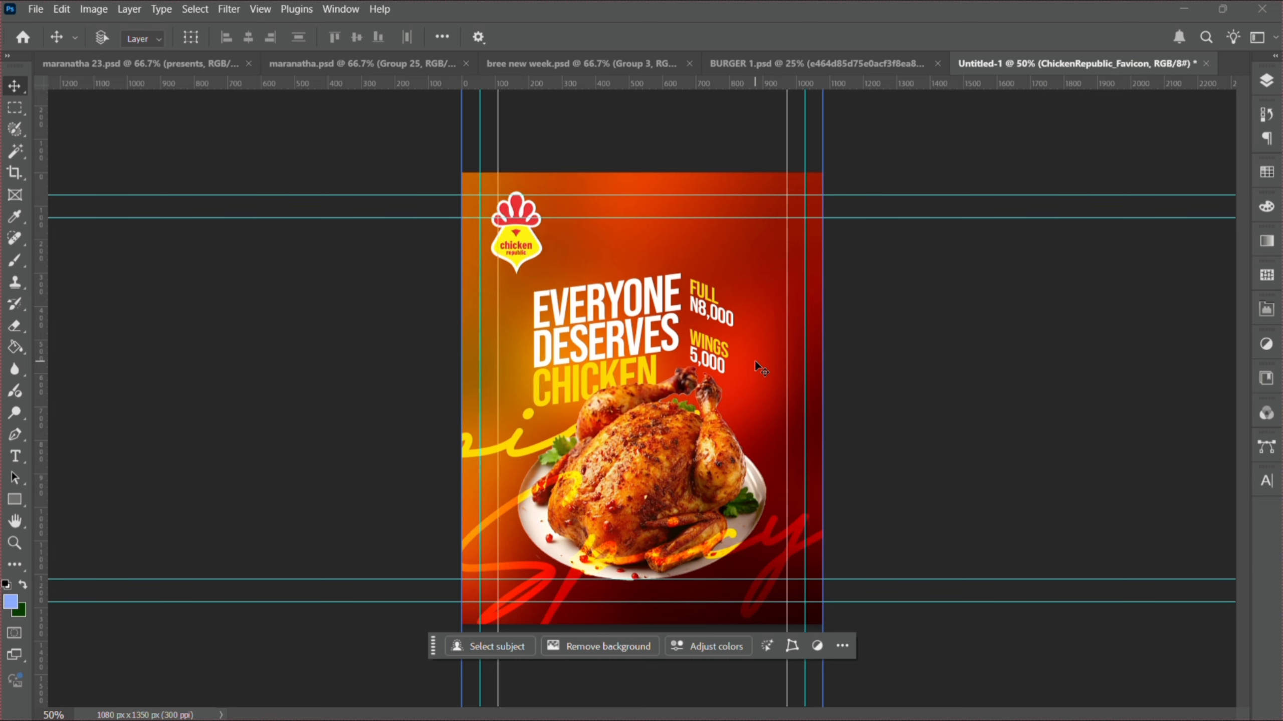
pyautogui.hotkey('shift', 'Left')
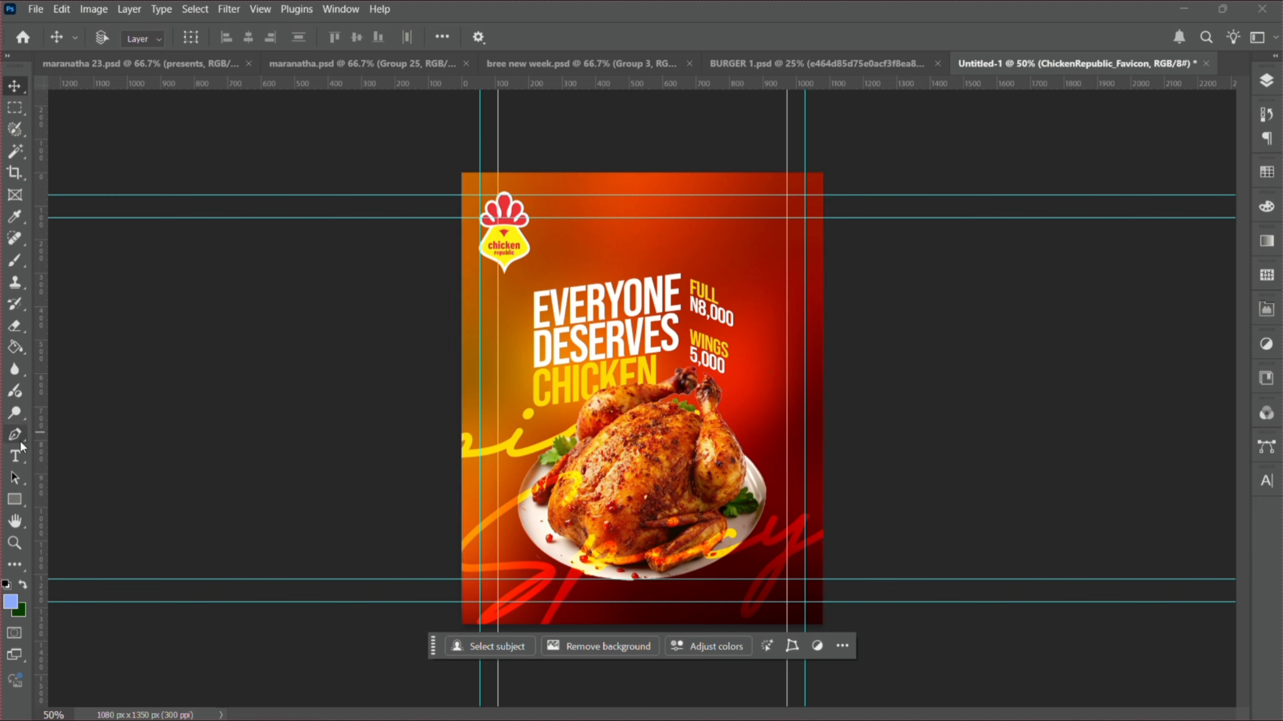
# - Add a new text line containing the order e-mail address above the headline
pyautogui.click(15, 456)
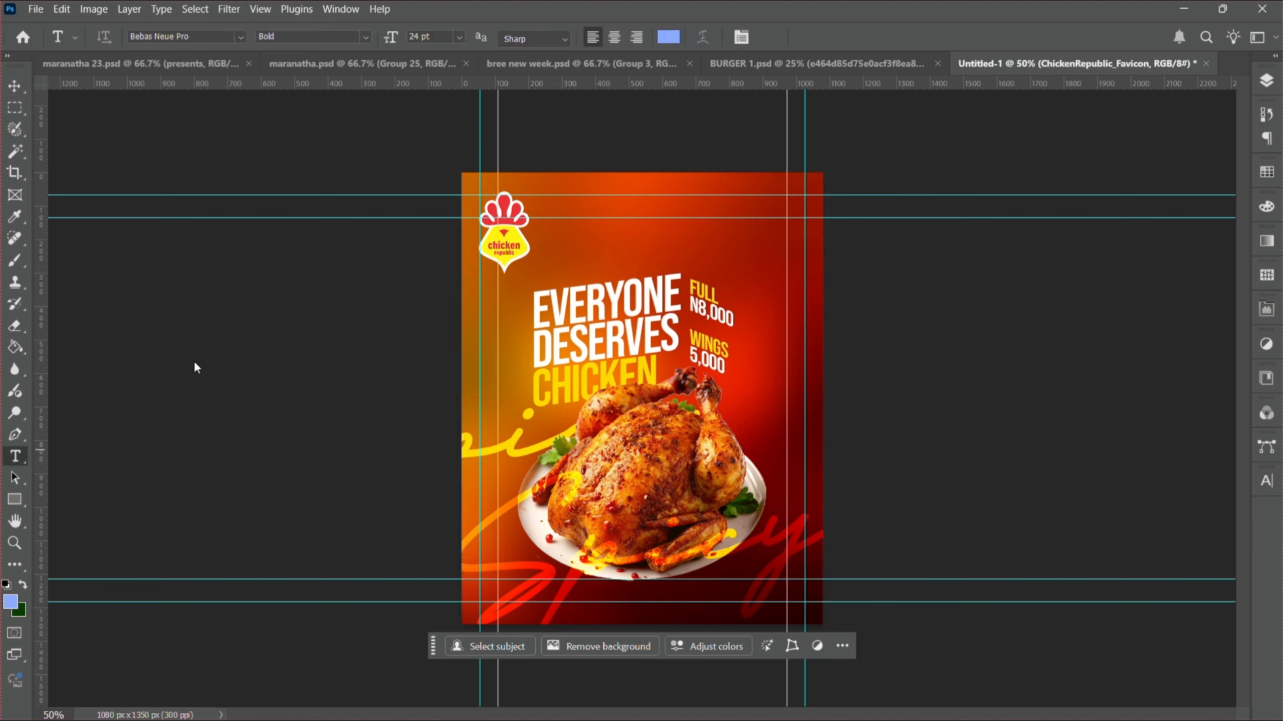
pyautogui.click(604, 247)
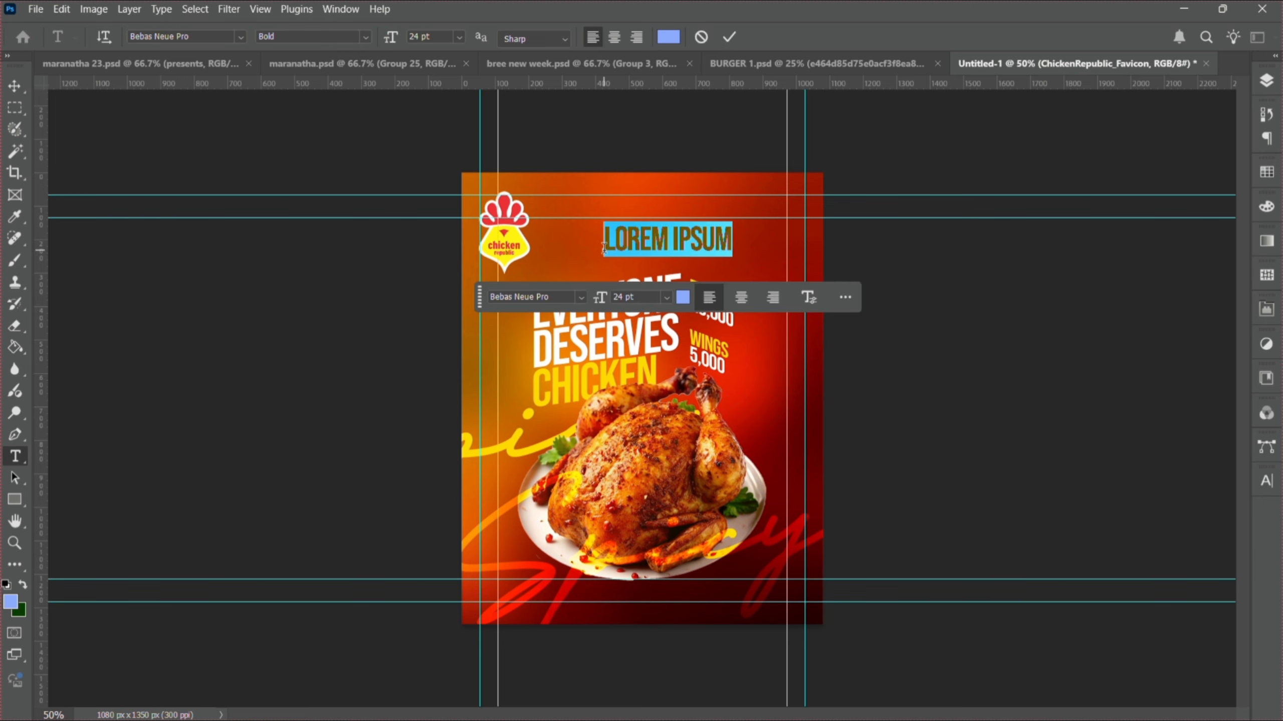
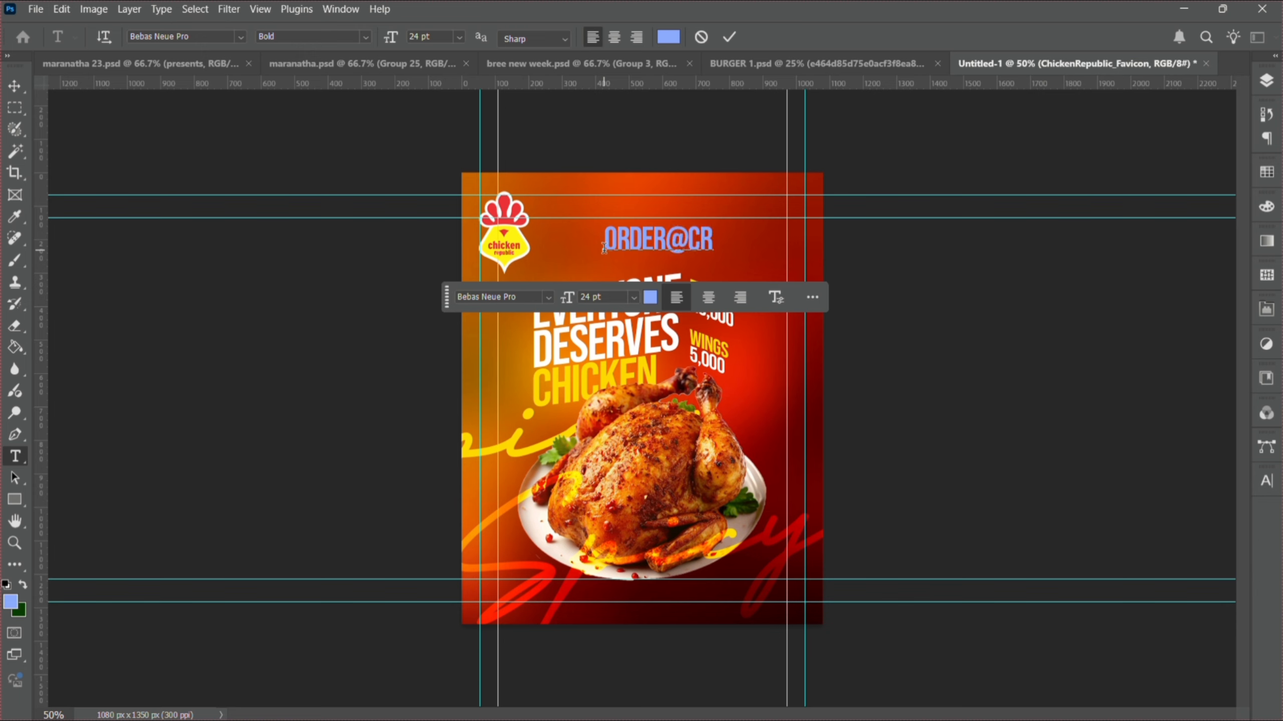
# - Set the whole e-mail line in Gotham Pro Regular
pyautogui.hotkey('ctrl', 'a')
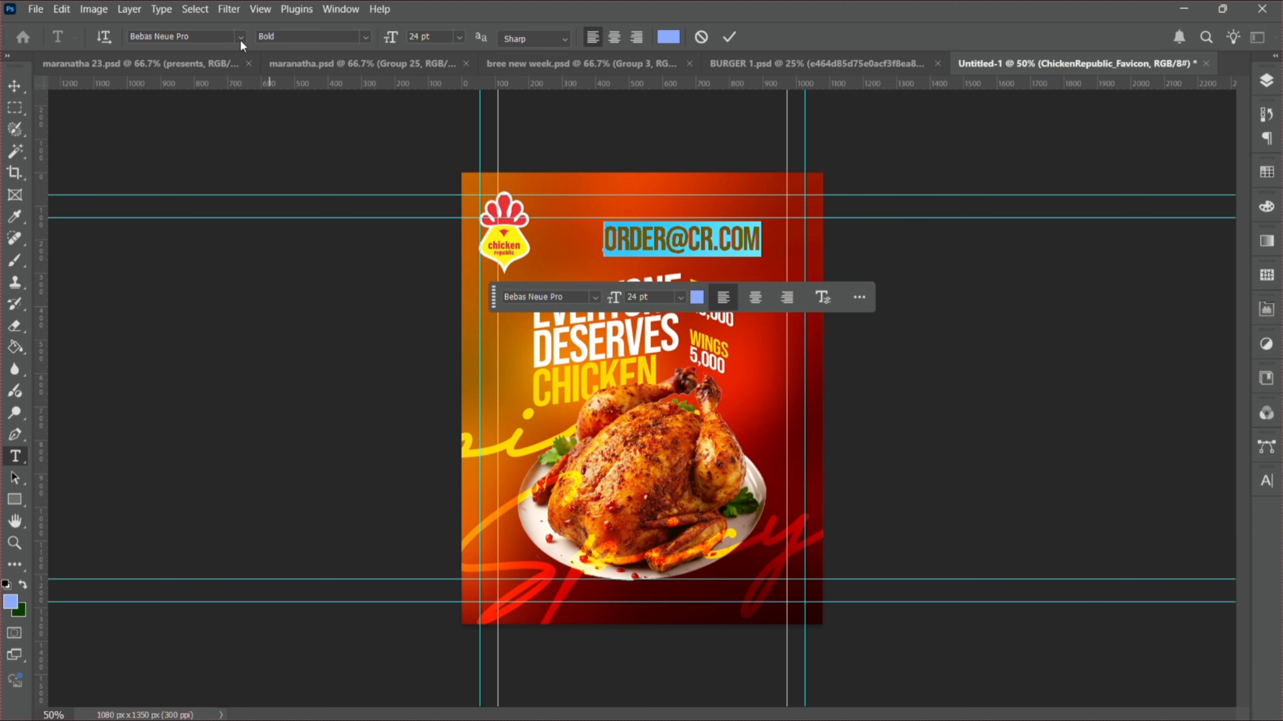
pyautogui.click(225, 37)
pyautogui.write('gotham')
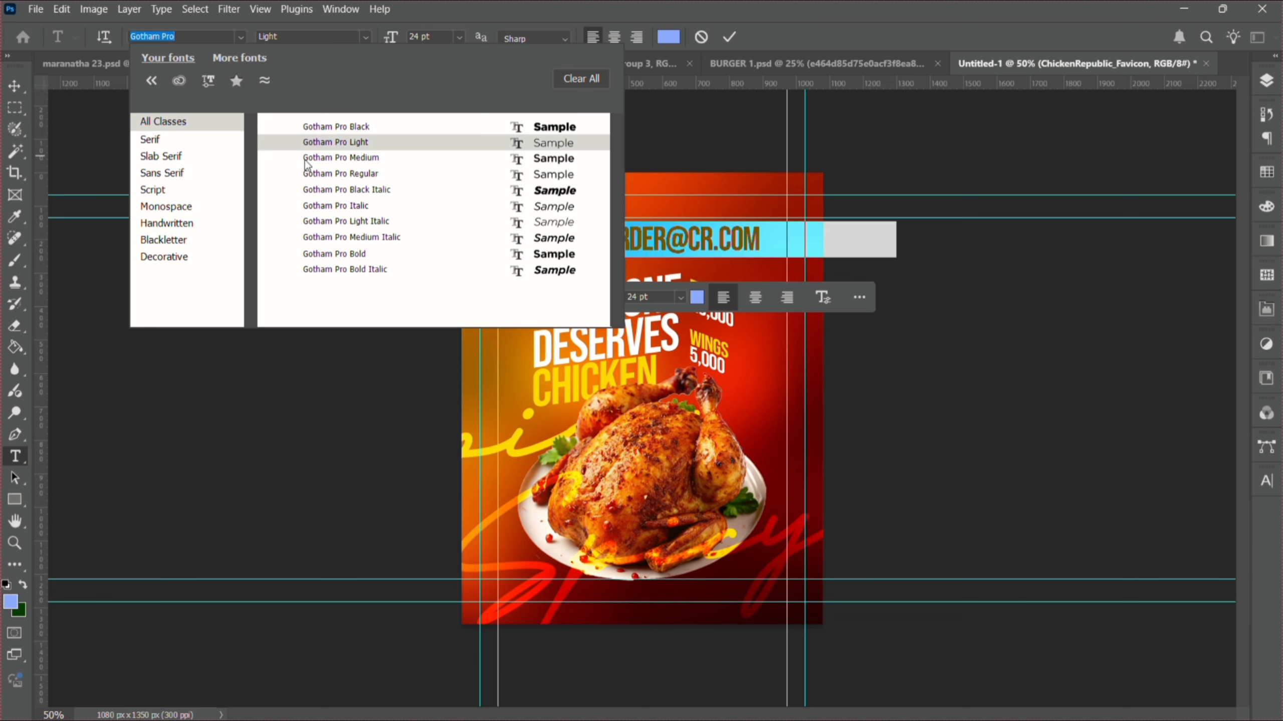
pyautogui.click(323, 176)
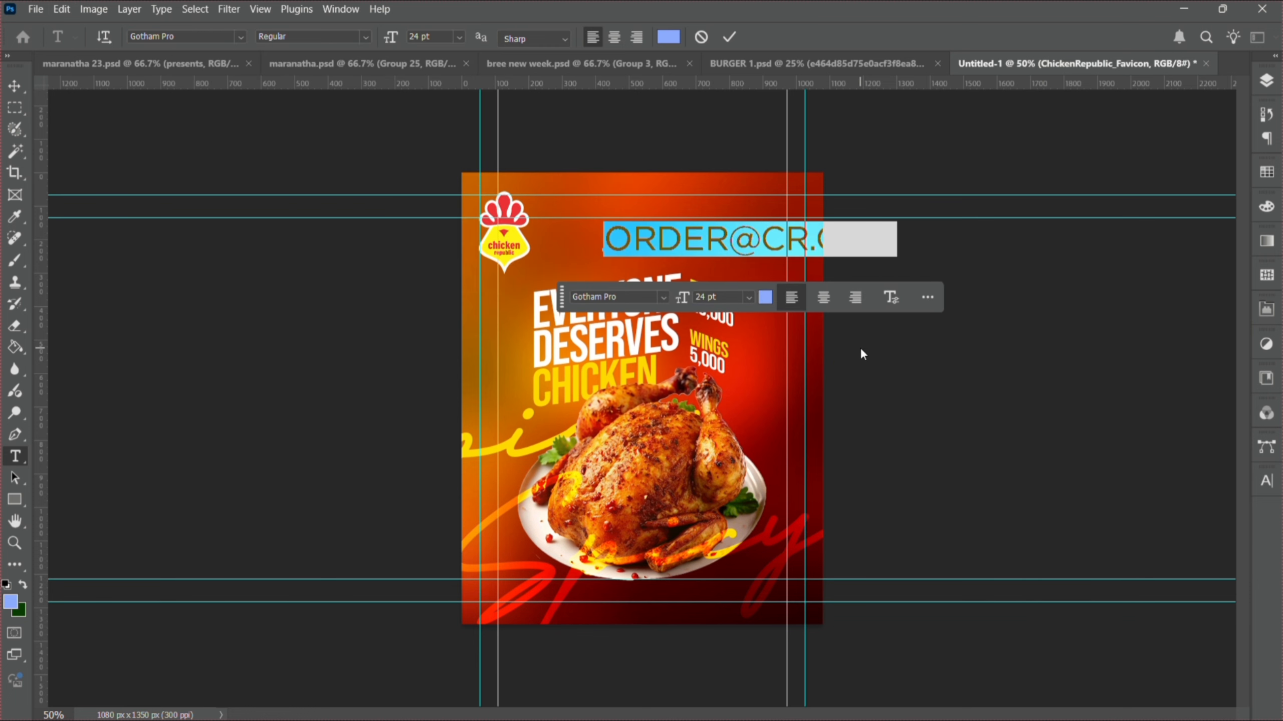
# - Turn off All Caps, set tracking to -75, and color the e-mail text white
pyautogui.click(1263, 486)
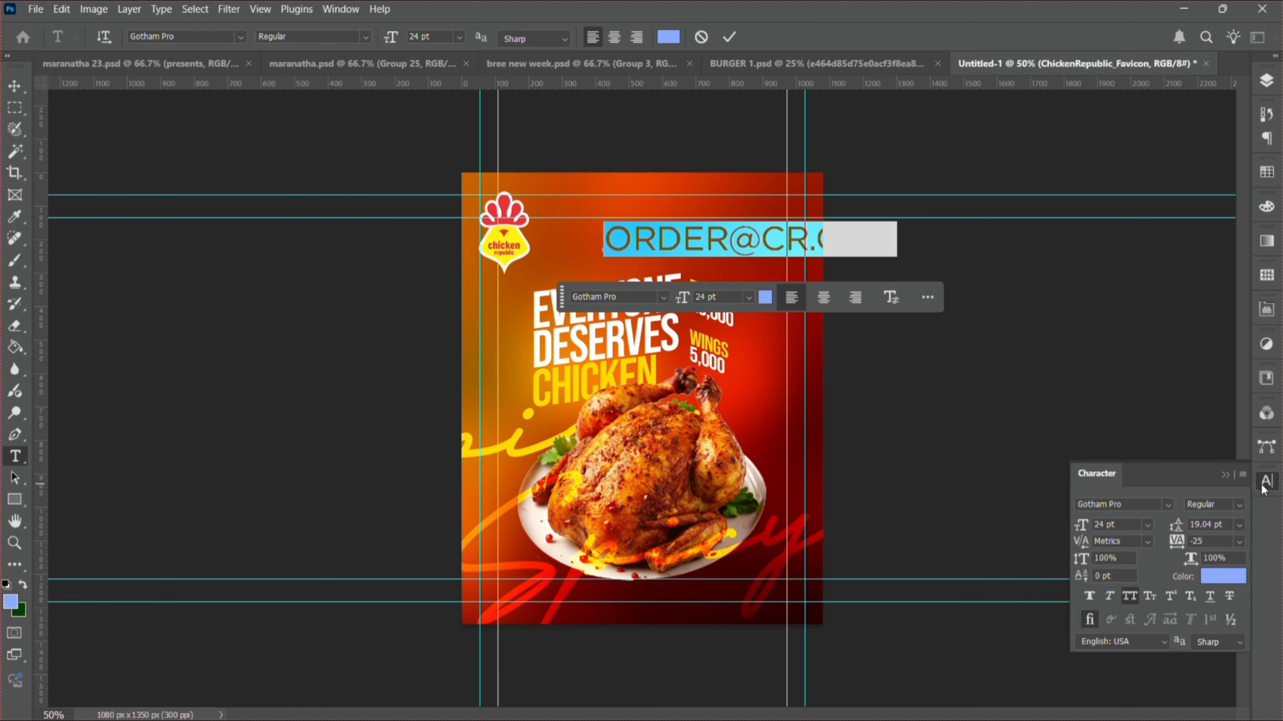
pyautogui.click(1133, 601)
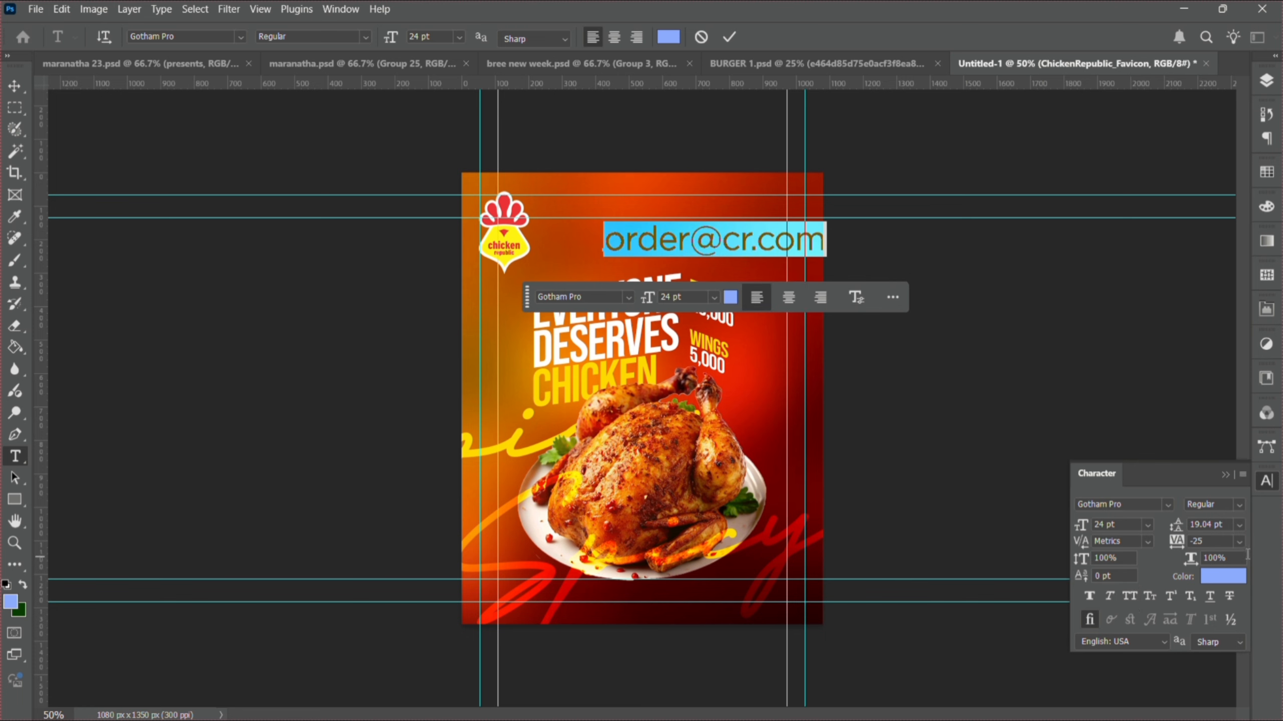
pyautogui.click(1240, 545)
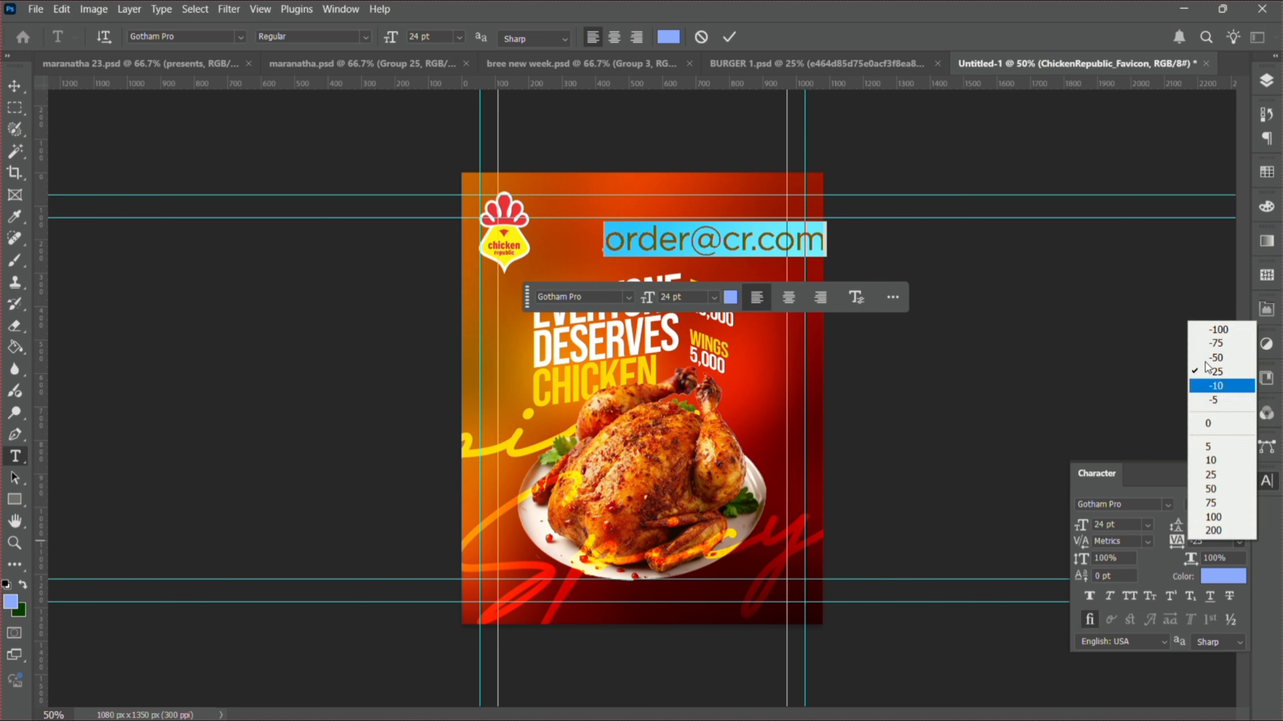
pyautogui.click(1208, 344)
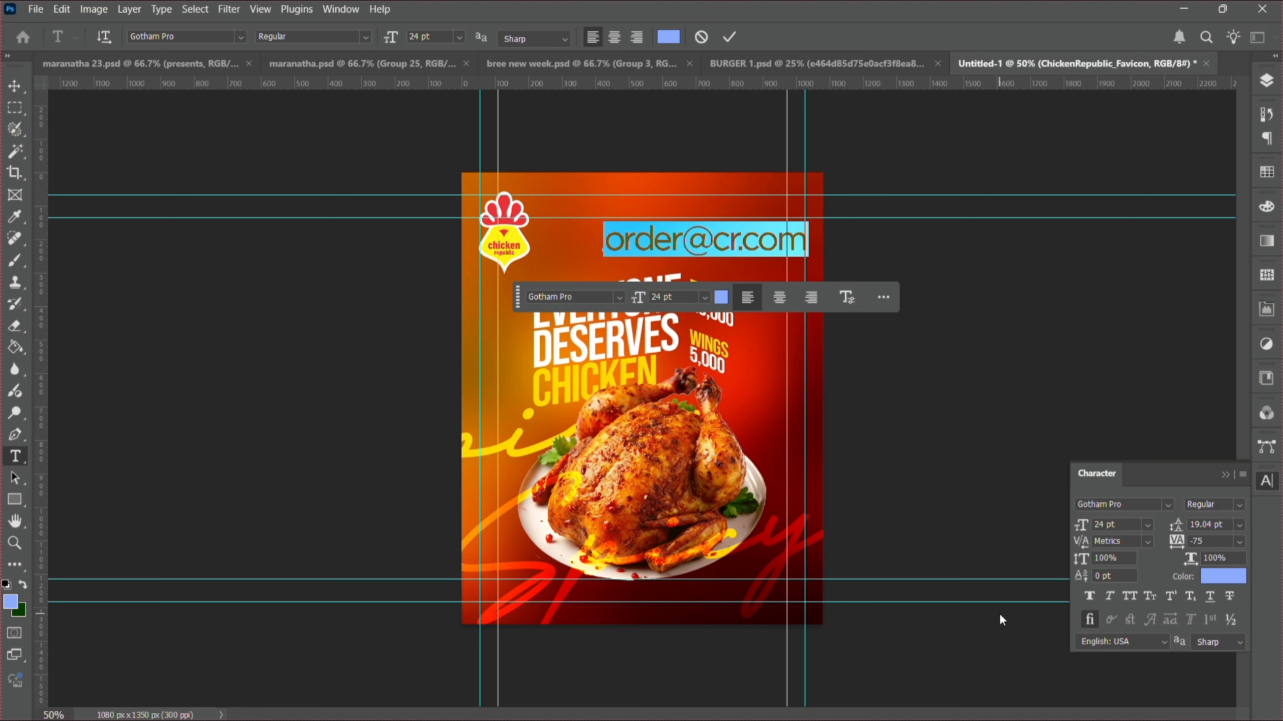
pyautogui.click(1223, 576)
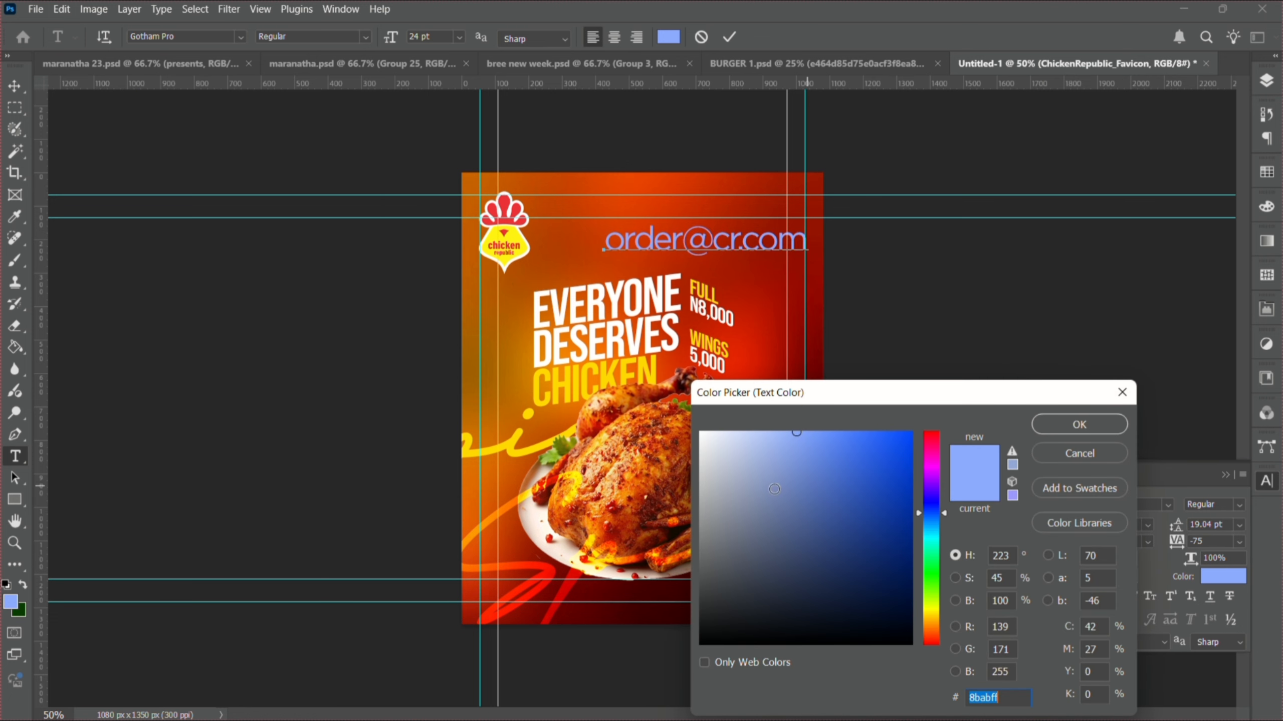
pyautogui.click(581, 353)
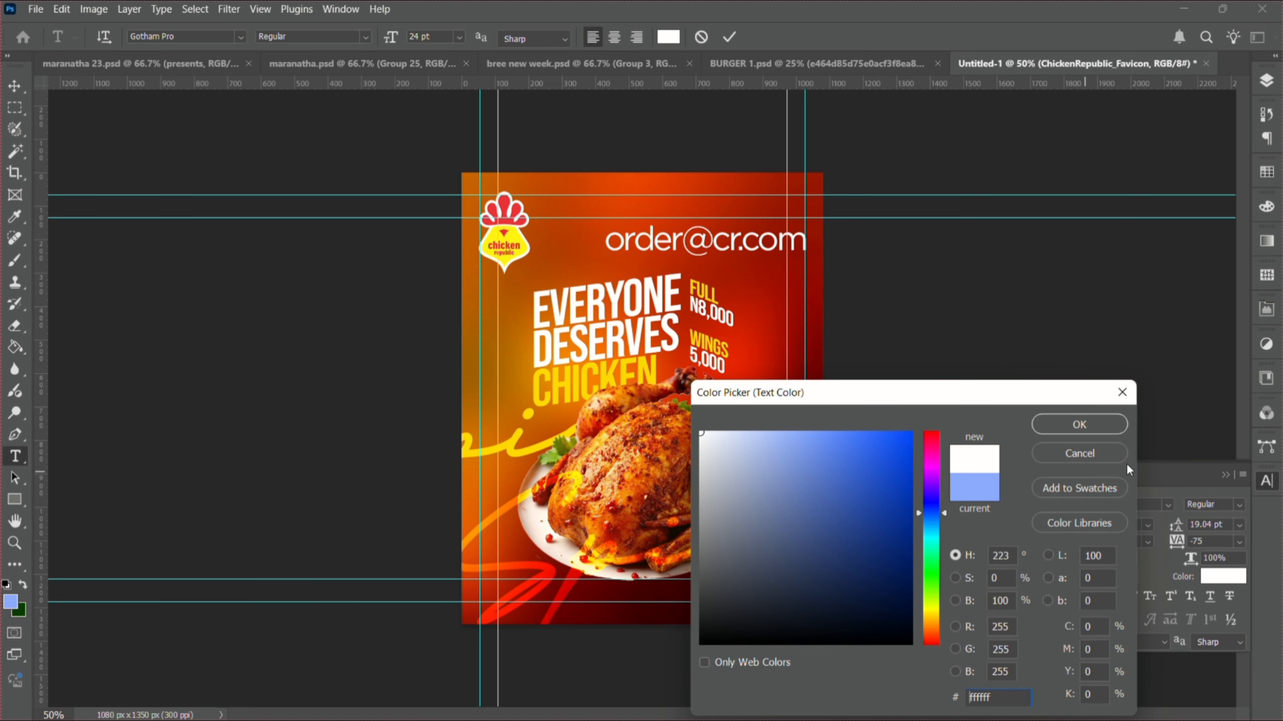
pyautogui.click(1105, 430)
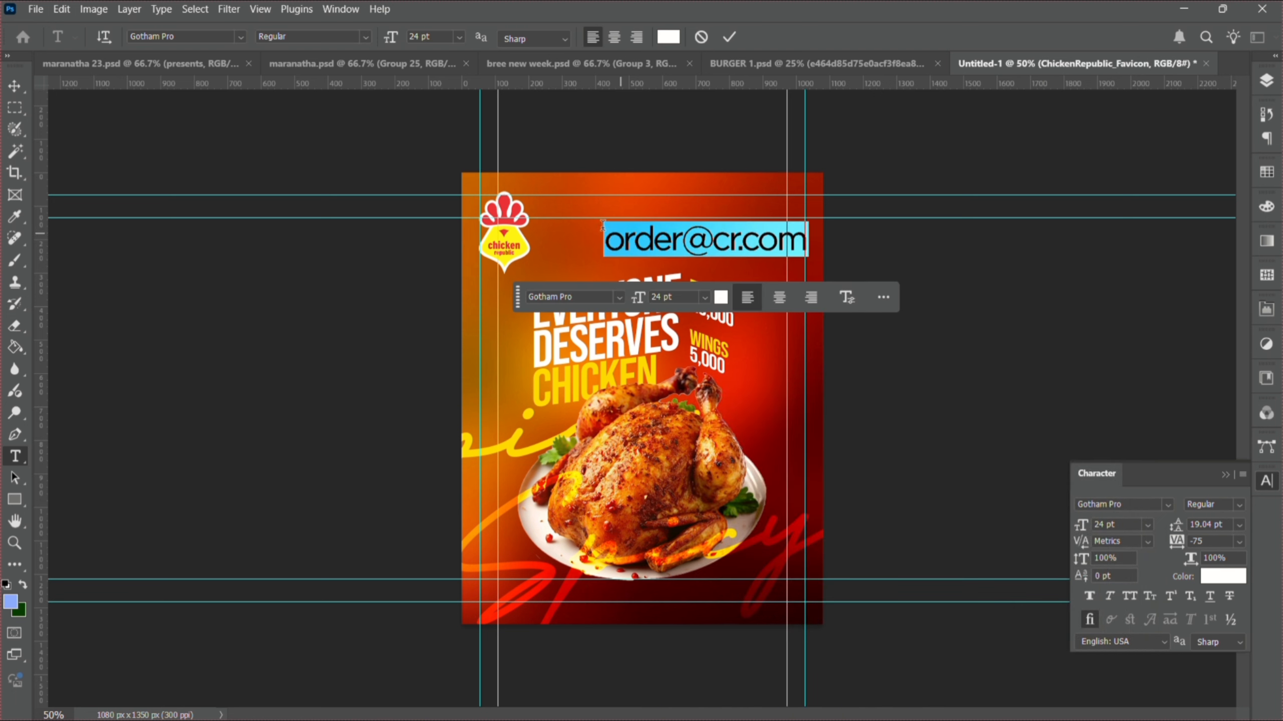
pyautogui.click(22, 82)
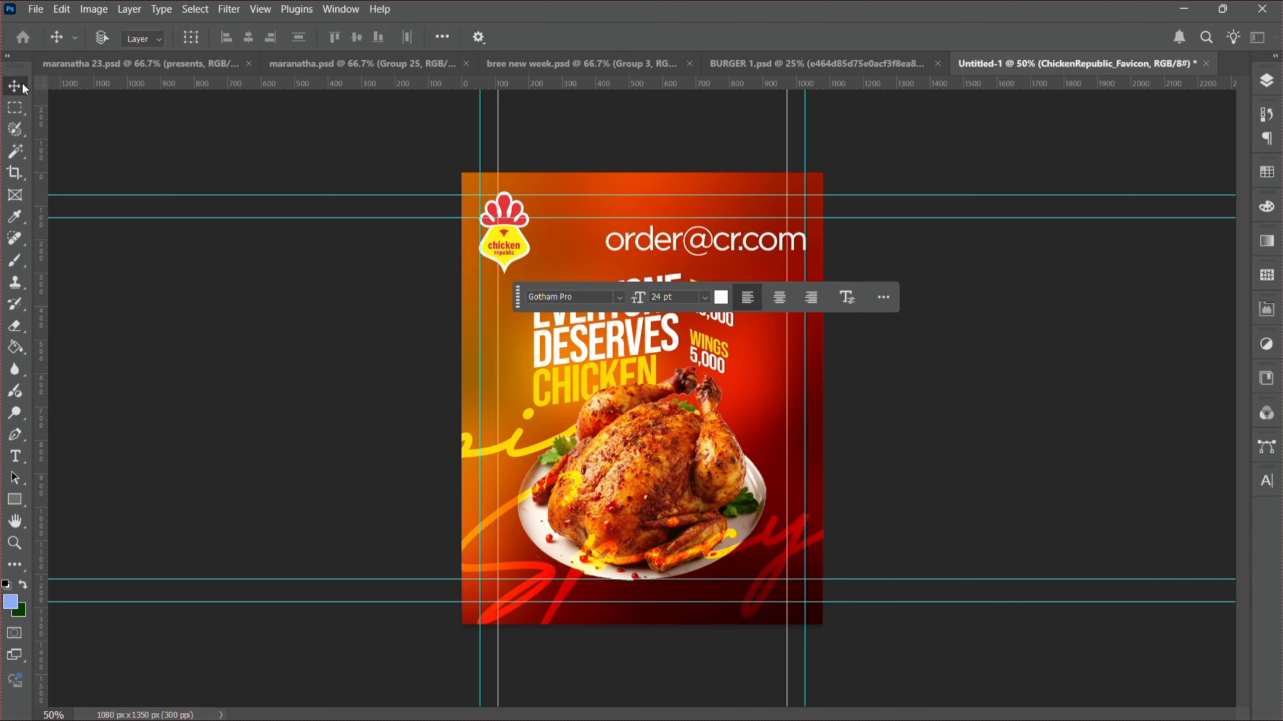
# - Scale the e-mail text down to about 43%, roughly 10.41 pt
pyautogui.hotkey('ctrl', 't')
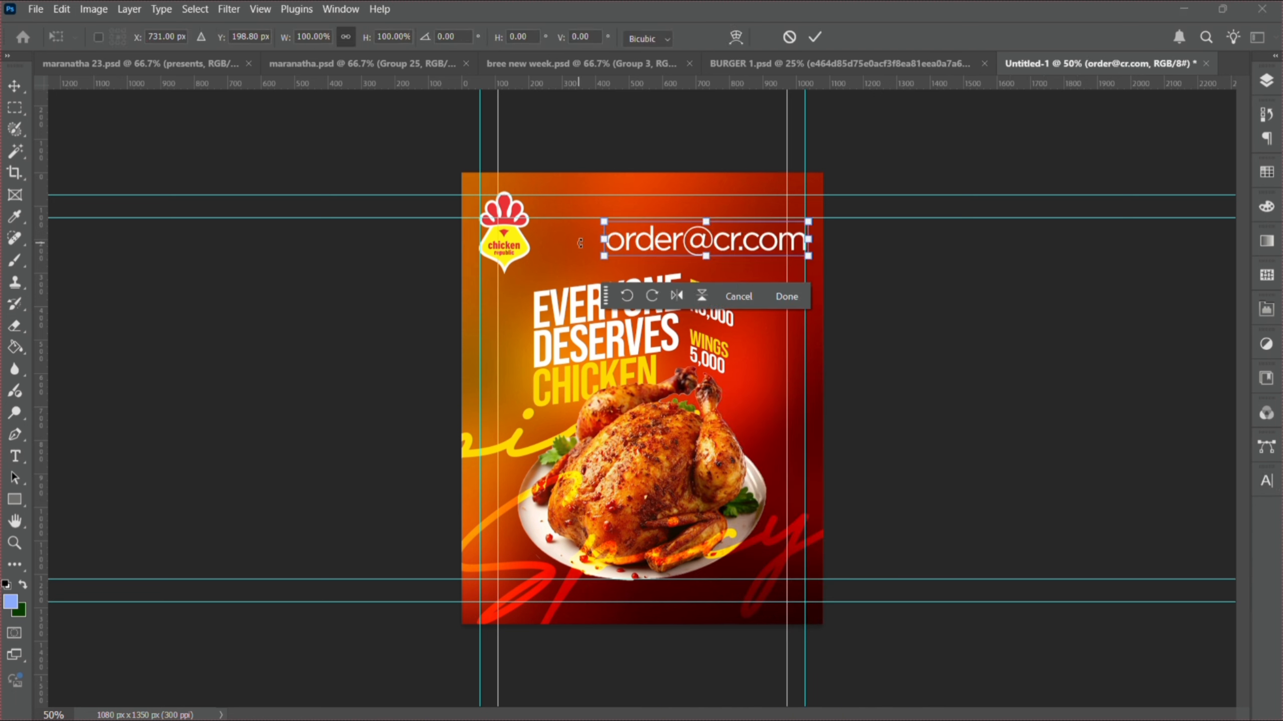
pyautogui.moveTo(603, 243); pyautogui.dragTo(719, 259)
pyautogui.press('Return')
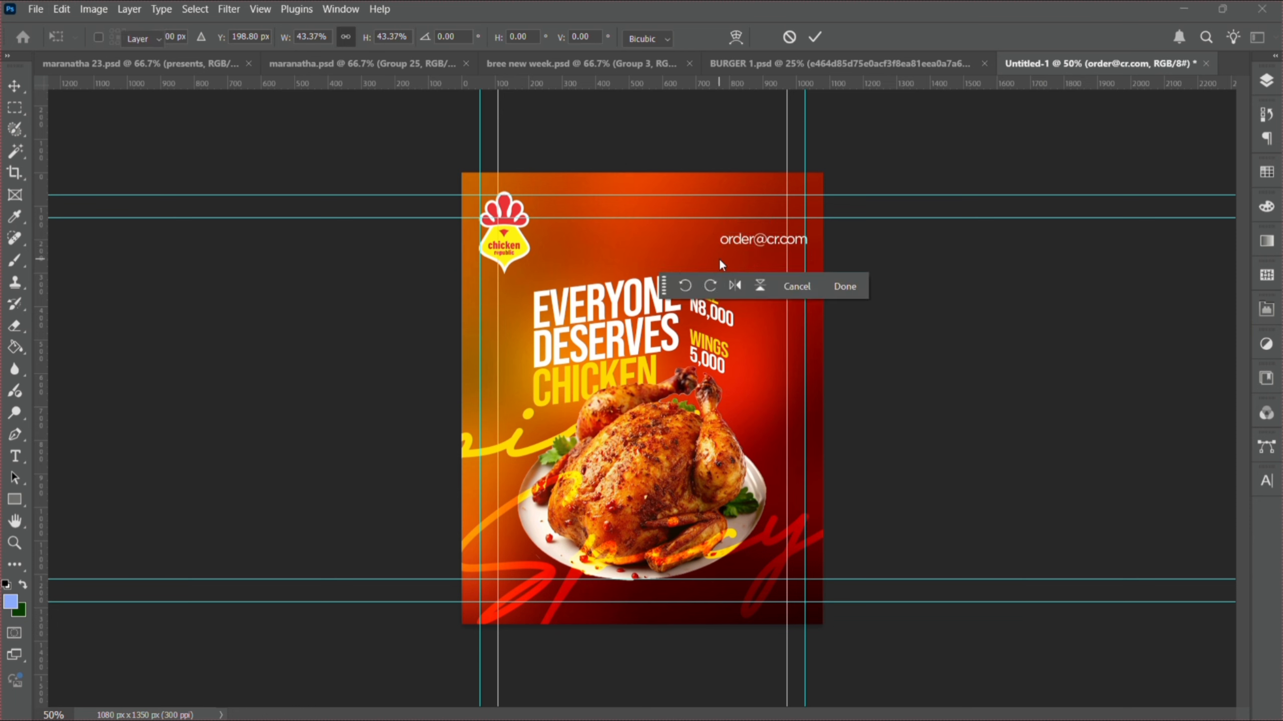
# - Nudge the e-mail text up onto the upper guide near the top-right corner
pyautogui.hotkey('shift', 'Up')
pyautogui.hotkey('shift', 'Up')
pyautogui.hotkey('shift', 'Up')
pyautogui.hotkey('shift', 'Up')
pyautogui.hotkey('shift', 'Up')
pyautogui.hotkey('shift', 'Up')
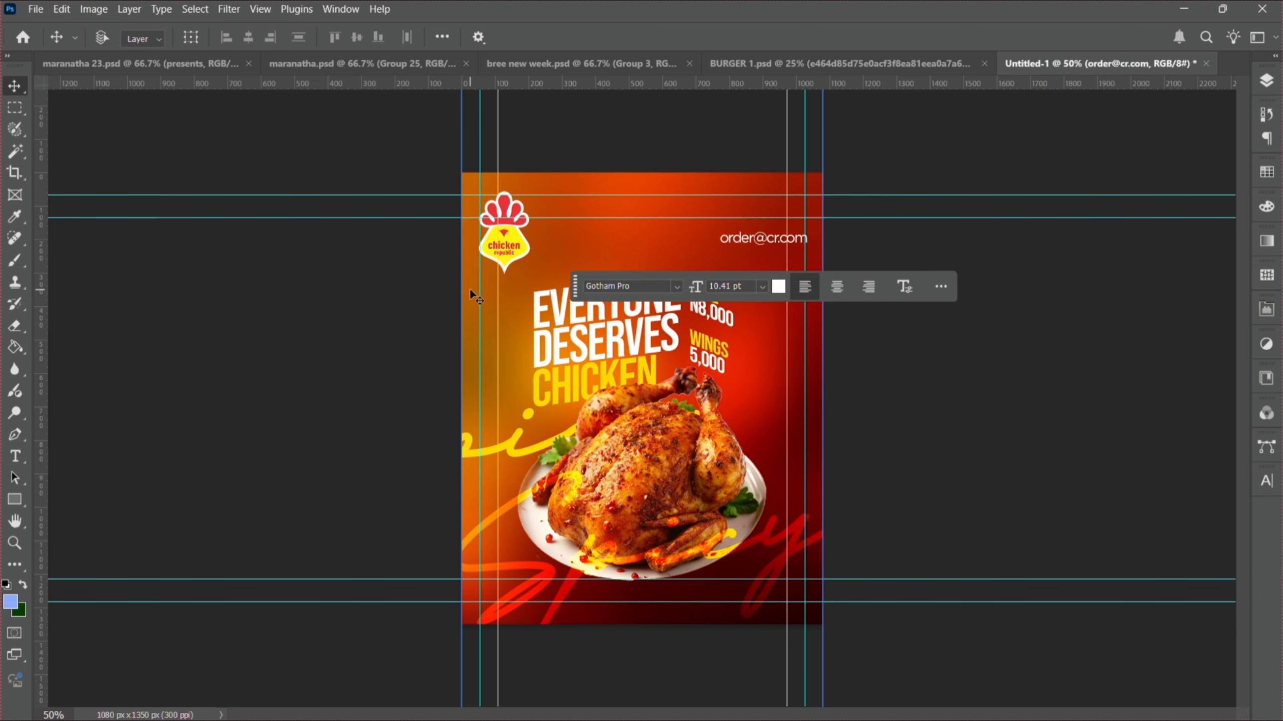
pyautogui.press('Up')
pyautogui.press('Up')
pyautogui.press('Up')
pyautogui.press('Up')
pyautogui.press('Up')
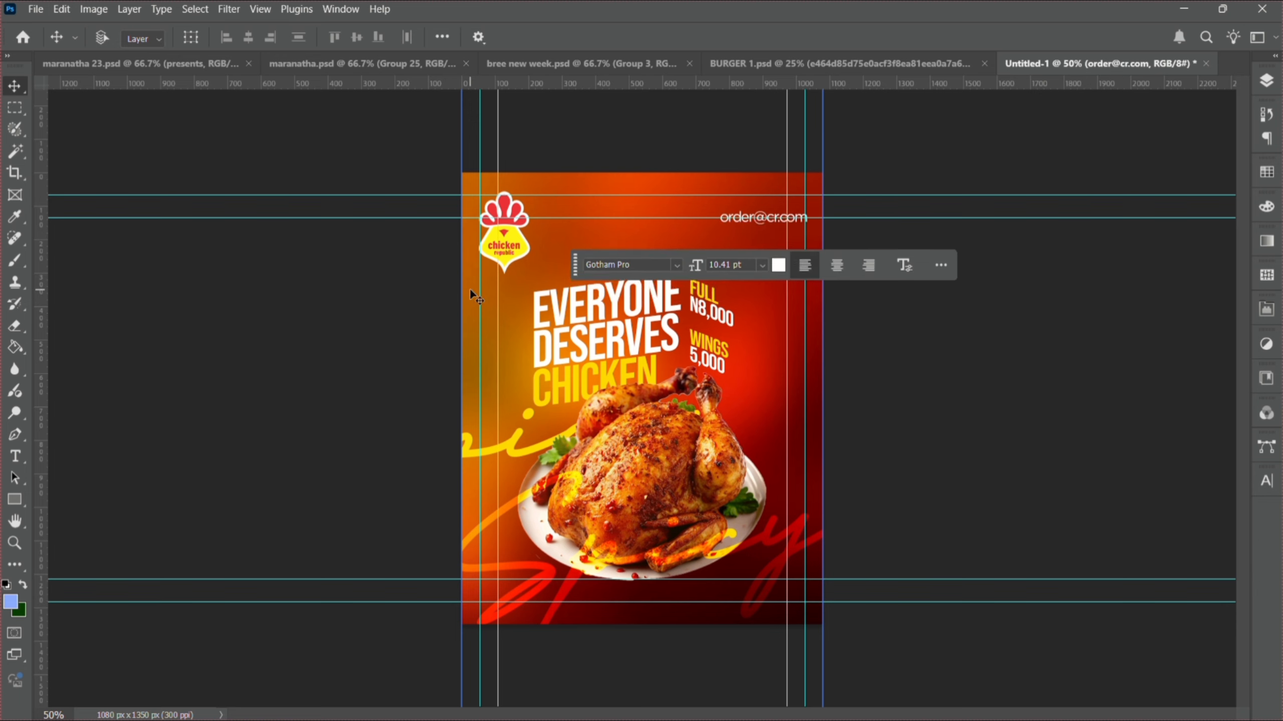
pyautogui.press('Down')
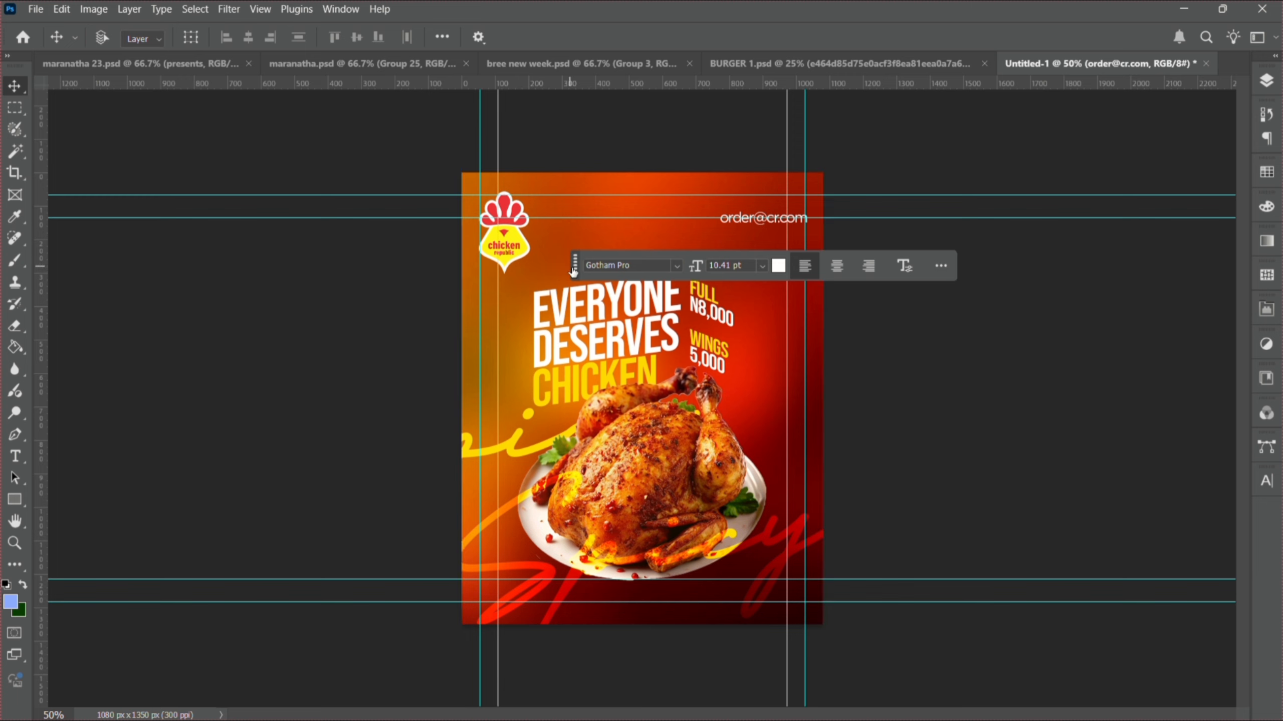
pyautogui.moveTo(574, 273); pyautogui.dragTo(846, 656)
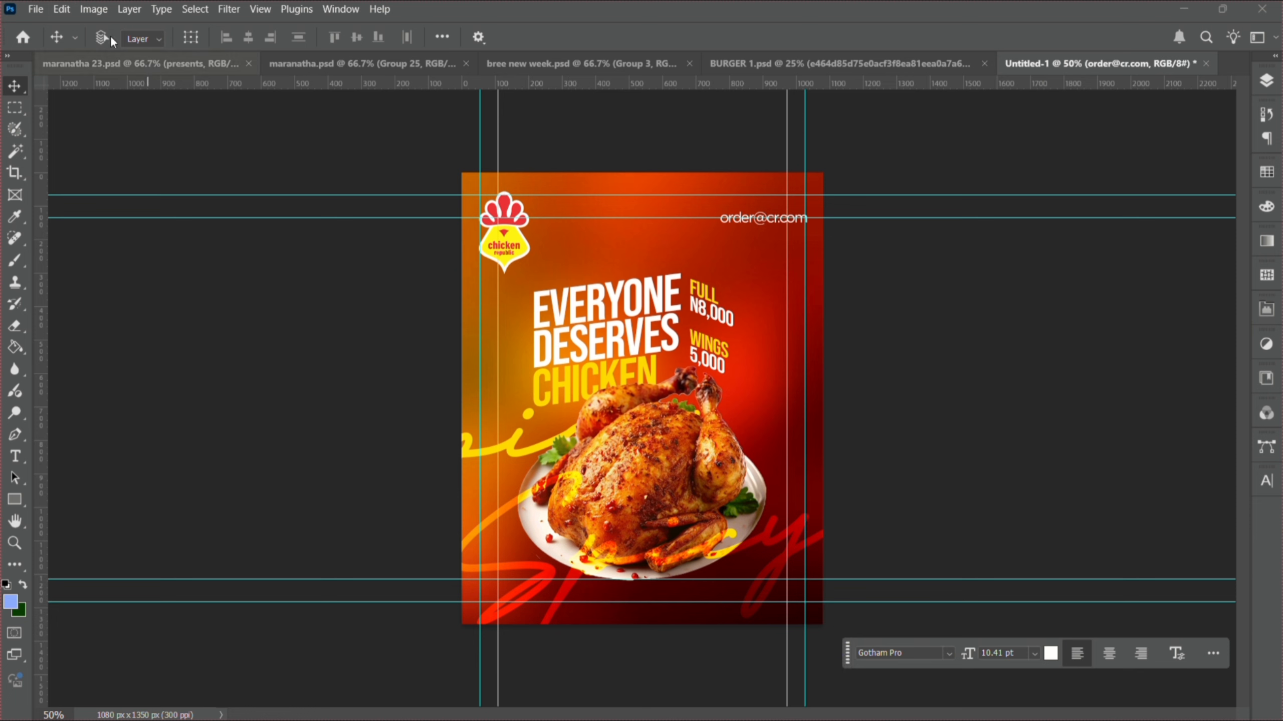
# - Place the fried chicken wing image small beside the headline and move its layer to the top
pyautogui.click(36, 9)
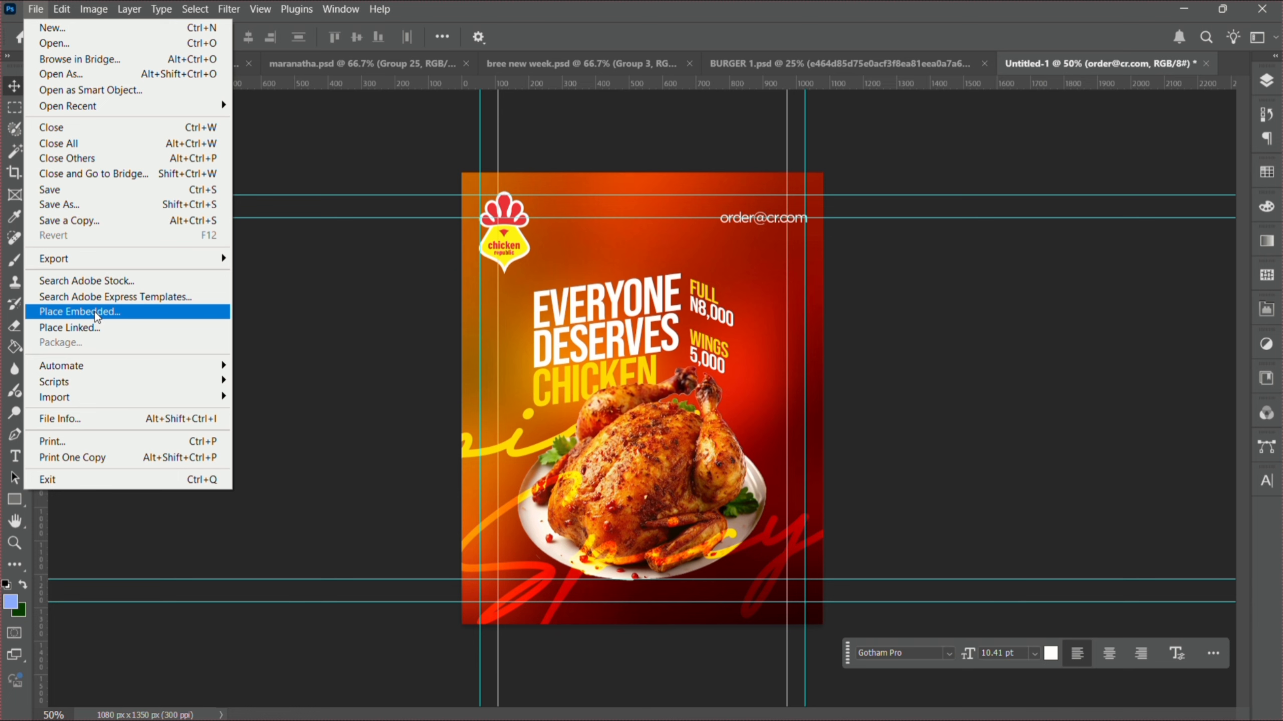
pyautogui.click(98, 314)
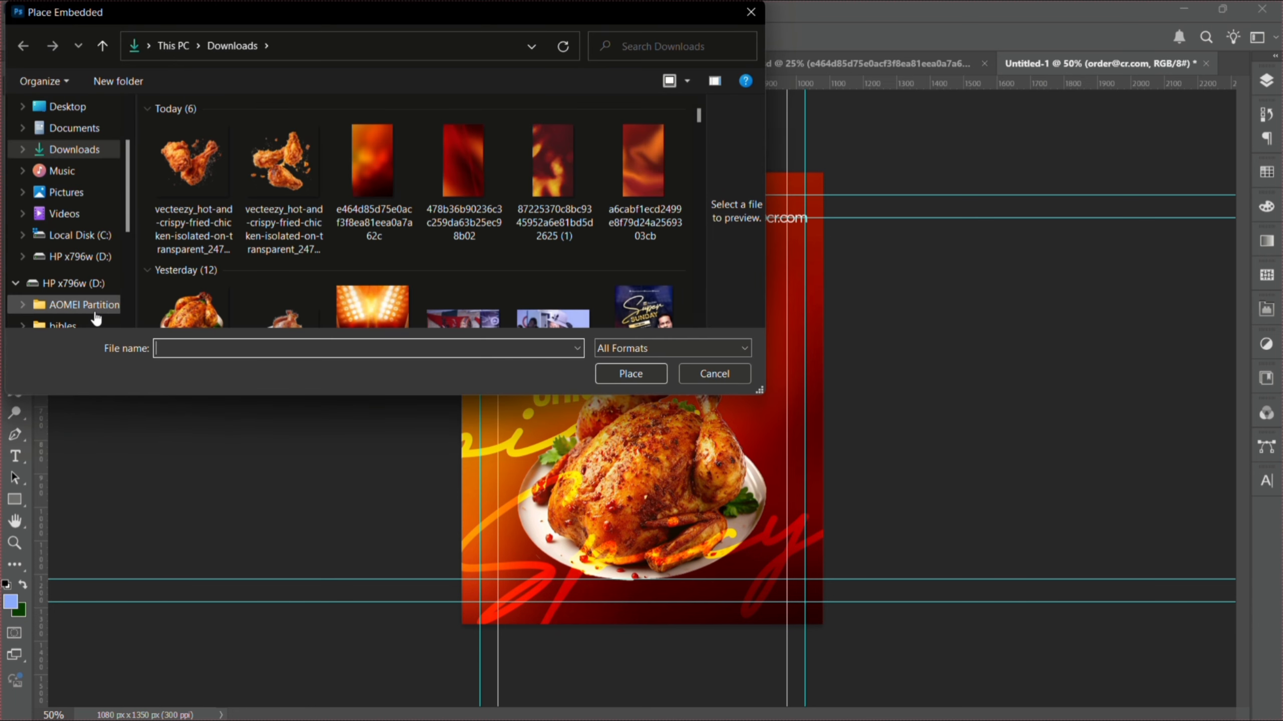
pyautogui.doubleClick(200, 176)
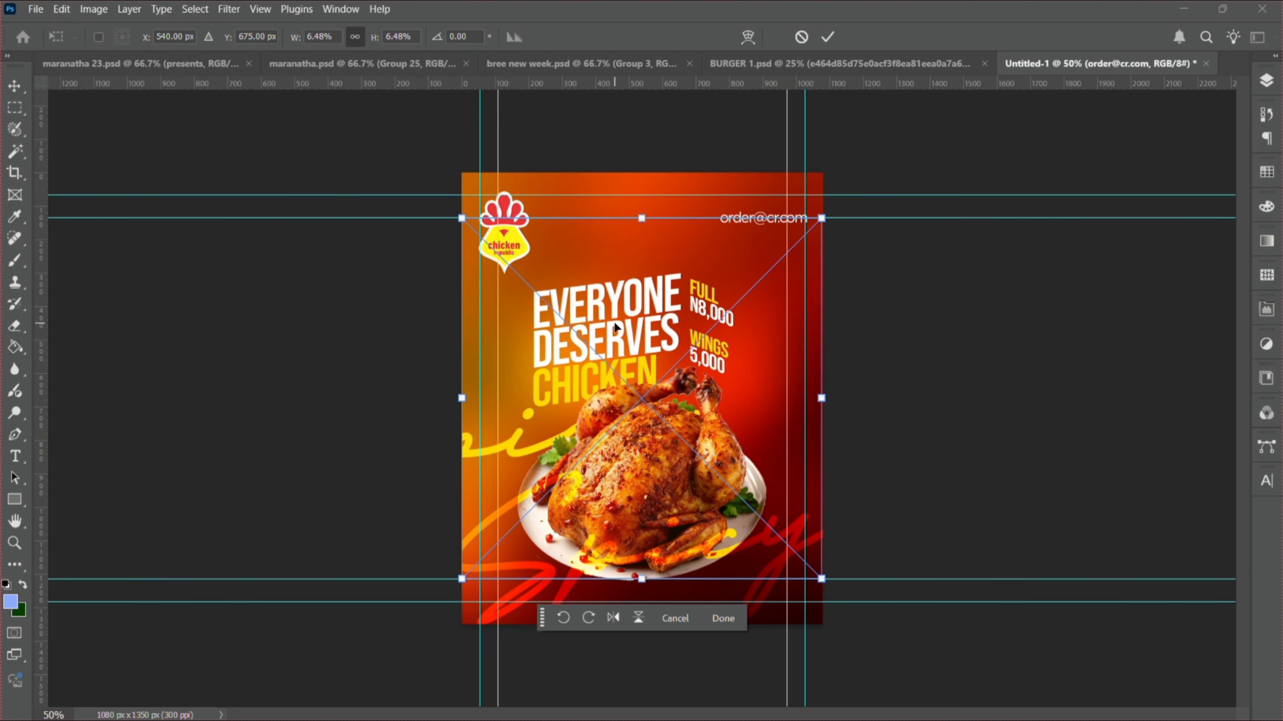
pyautogui.moveTo(821, 399); pyautogui.dragTo(516, 369)
pyautogui.press('Return')
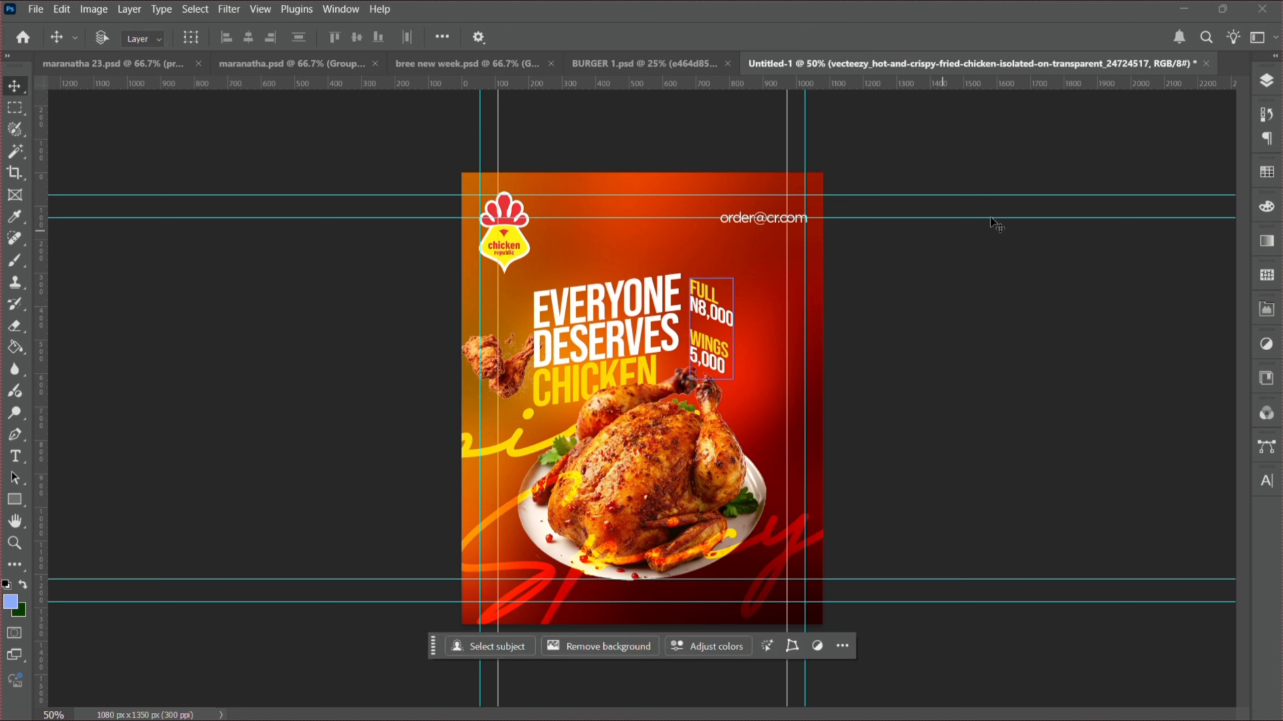
pyautogui.click(1267, 83)
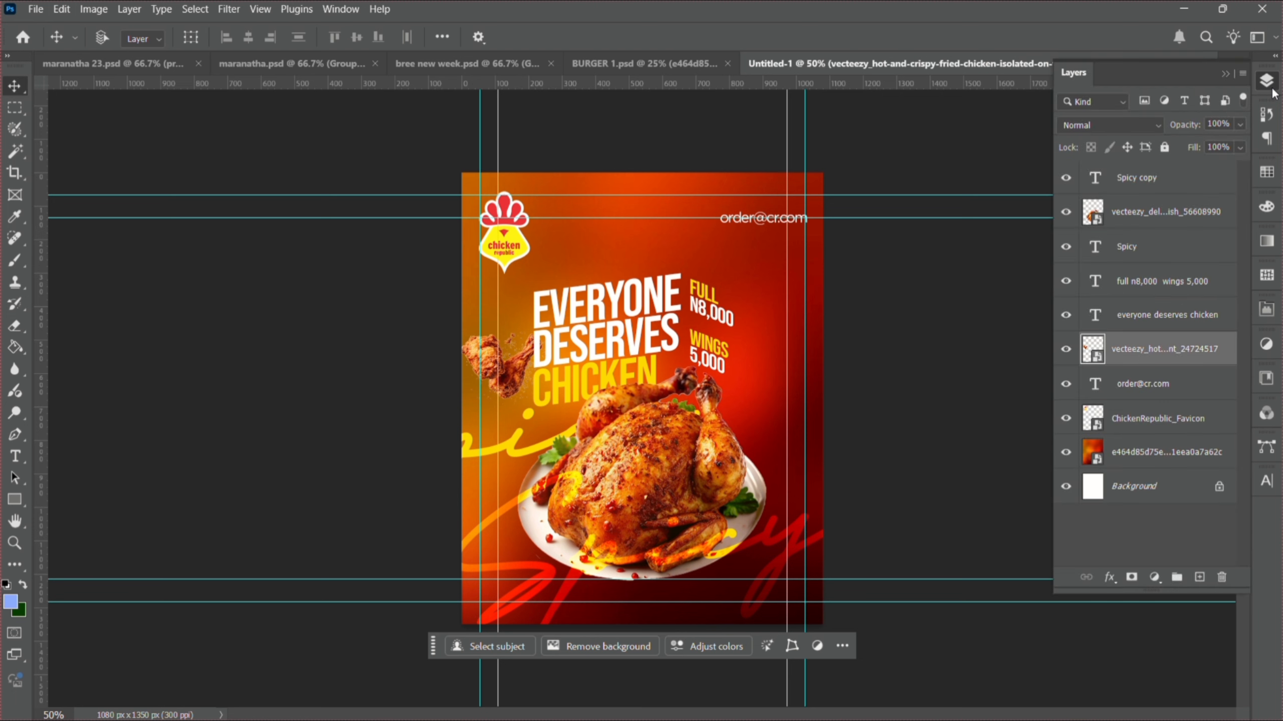
pyautogui.moveTo(1156, 351); pyautogui.dragTo(1135, 177)
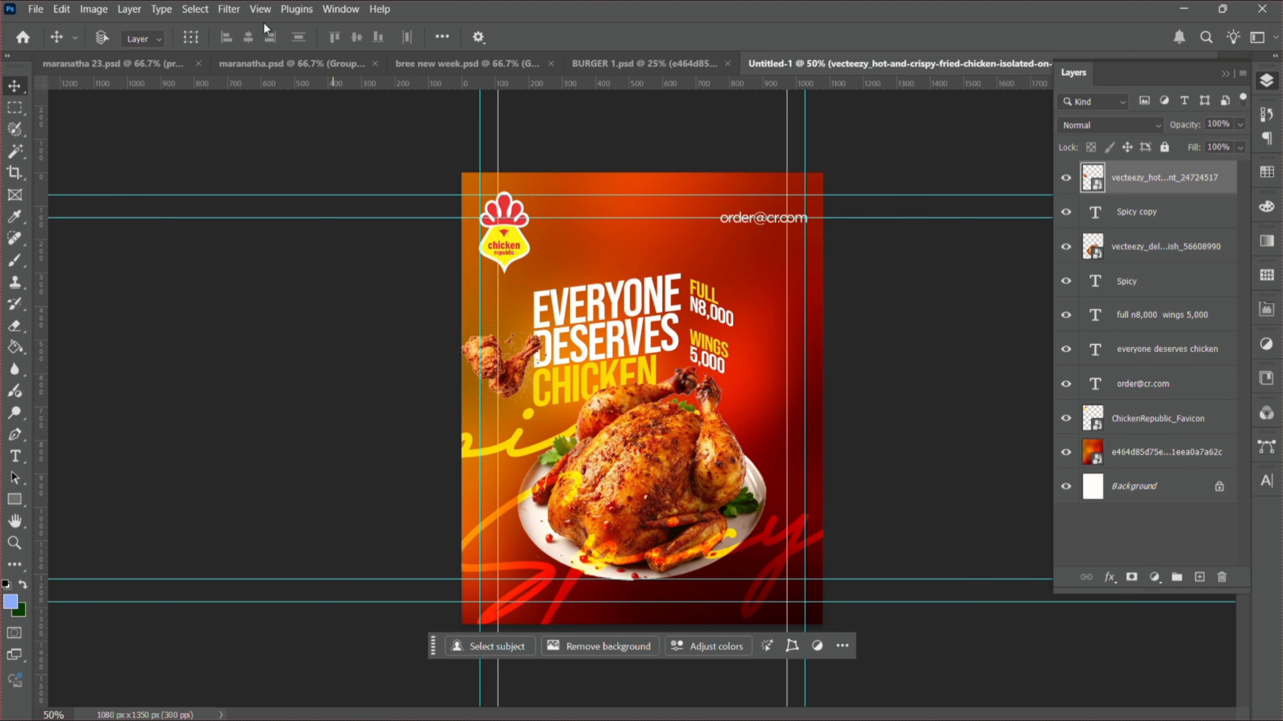
# - Streak the small fried chicken wing with a Motion Blur at 40° angle and 33-pixel distance
pyautogui.click(230, 12)
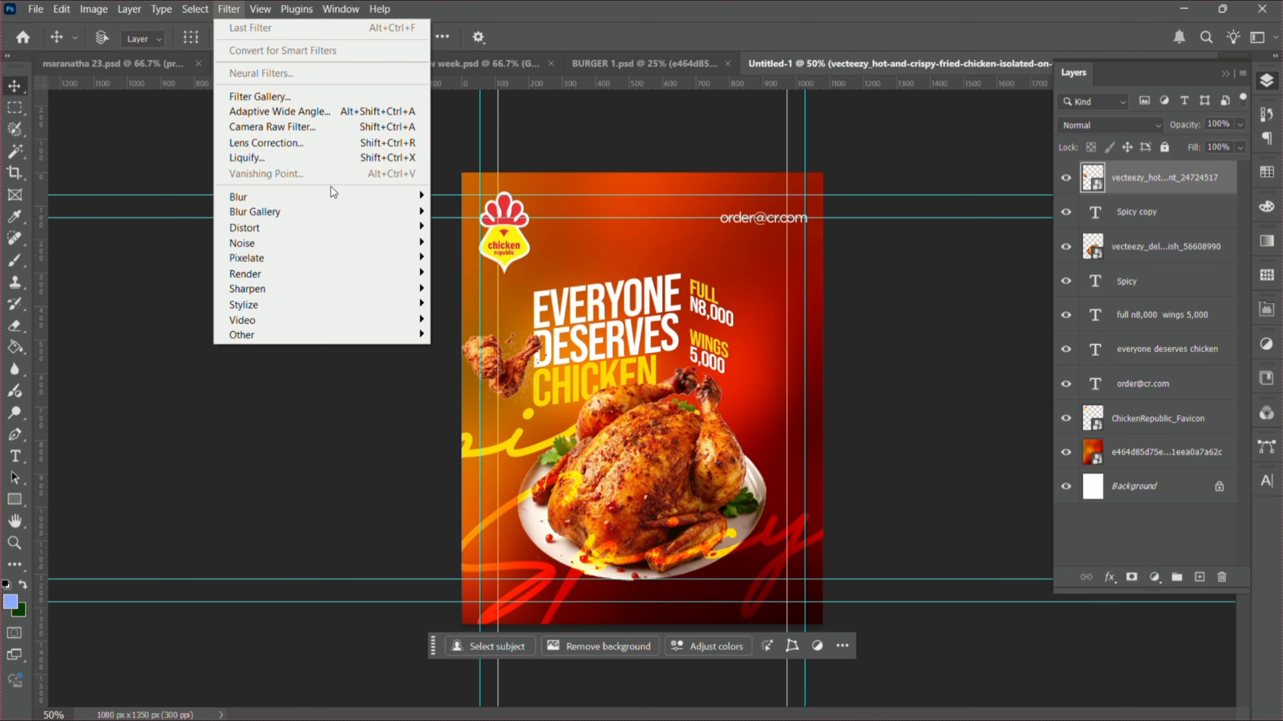
pyautogui.moveTo(340, 201)
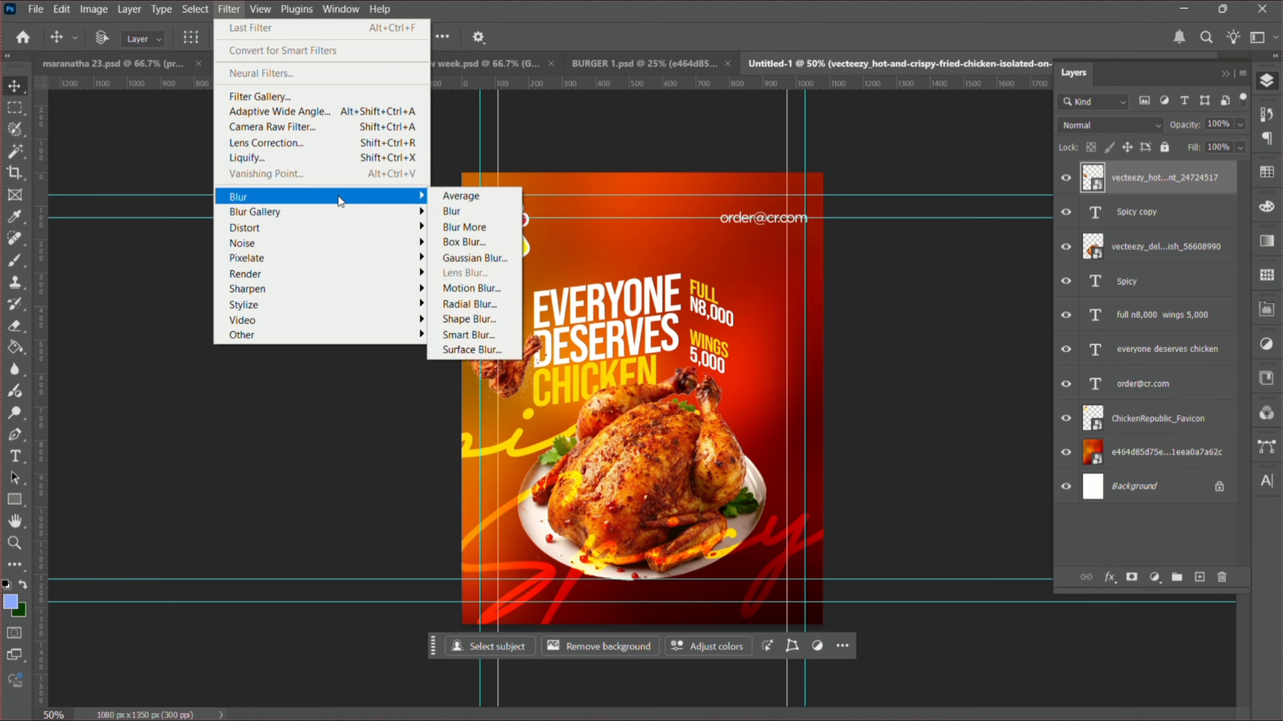
pyautogui.click(481, 288)
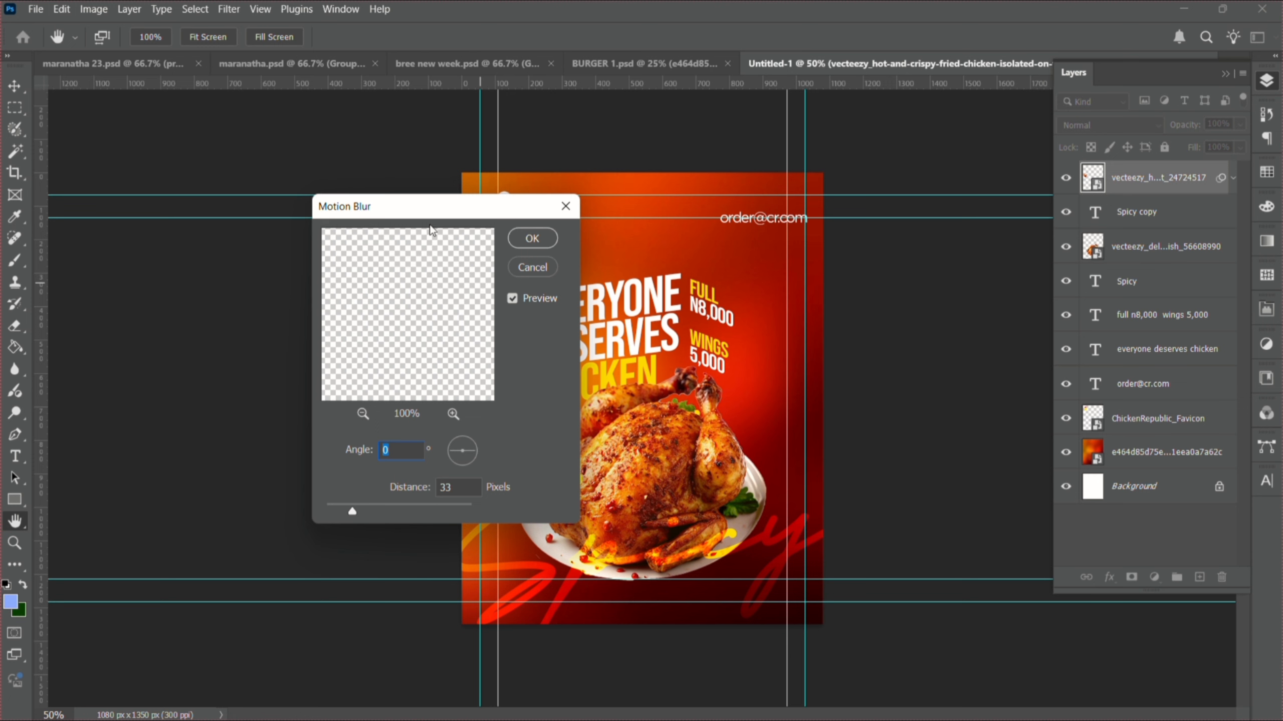
pyautogui.moveTo(430, 213); pyautogui.dragTo(893, 262)
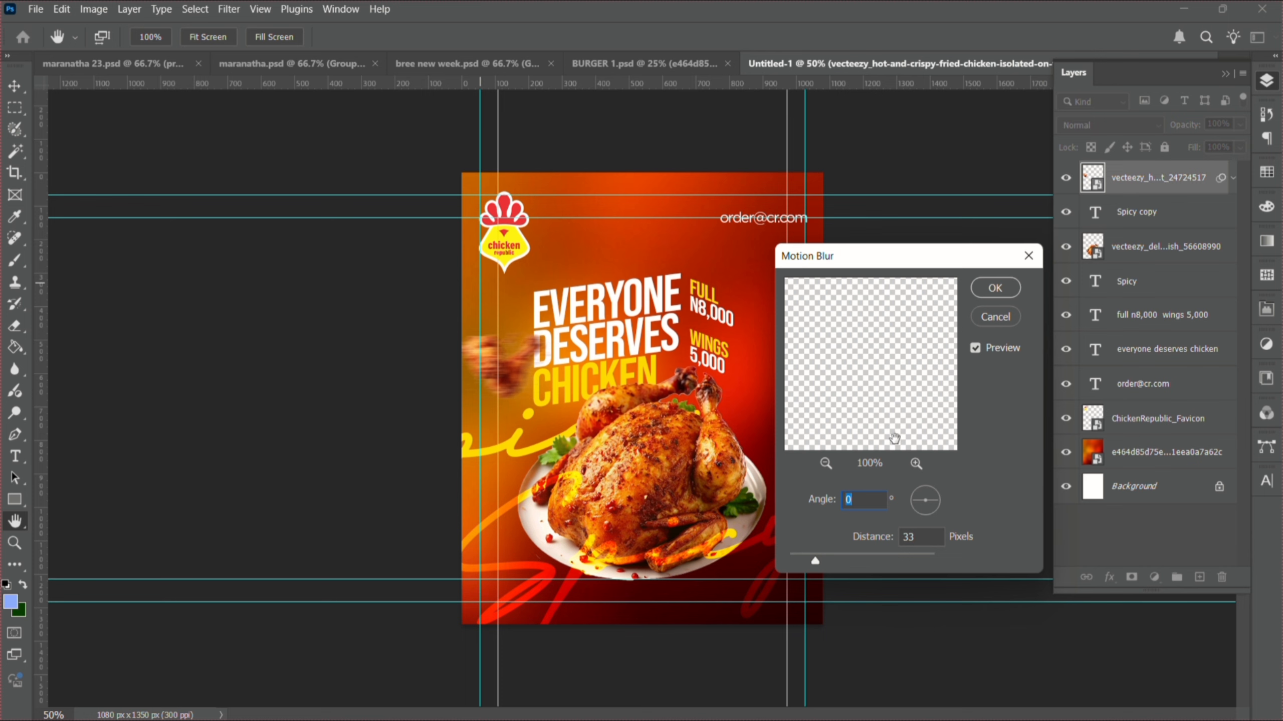
pyautogui.click(916, 512)
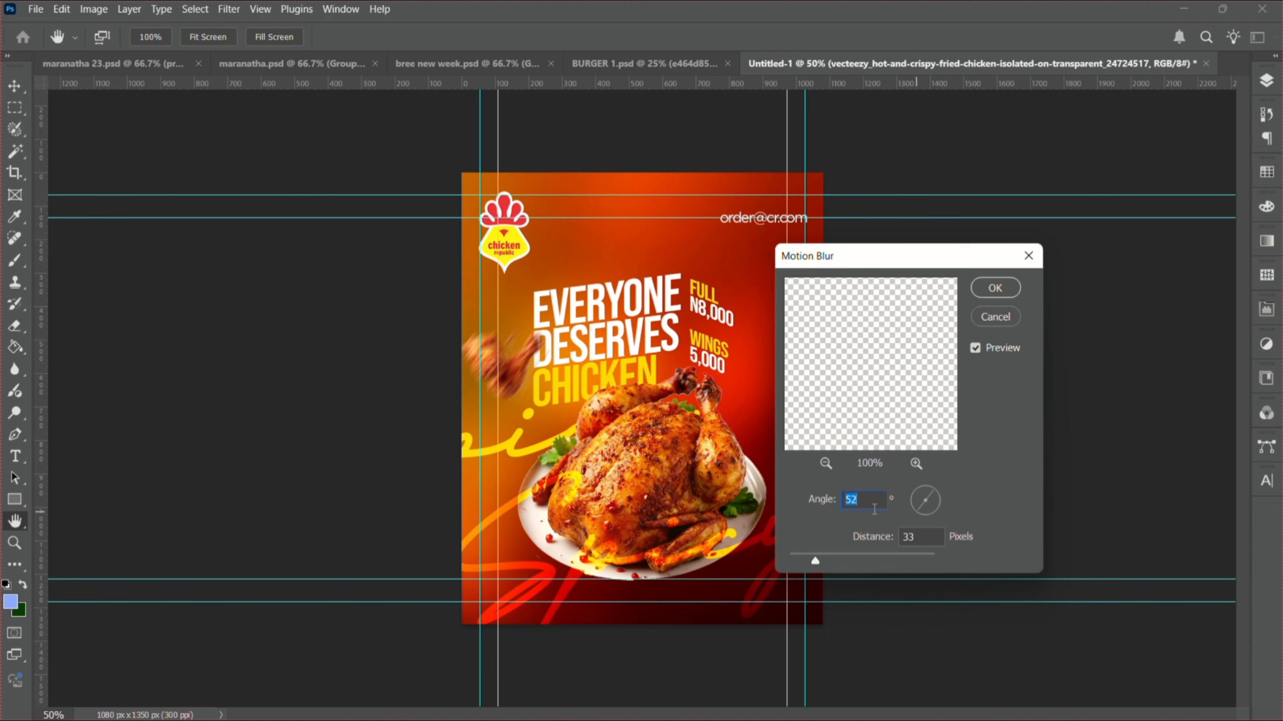
pyautogui.write('40')
pyautogui.press('Return')
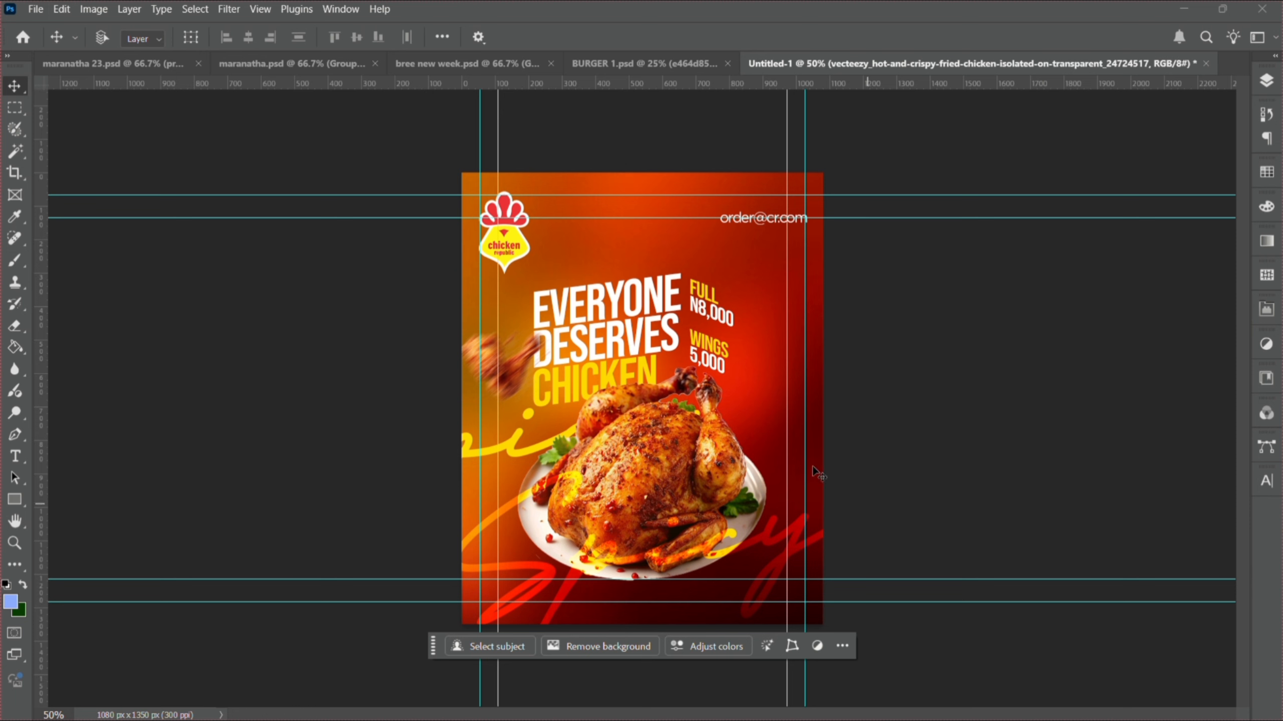
# - Enlarge the blurred left wing slightly with Free Transform
pyautogui.hotkey('ctrl', 't')
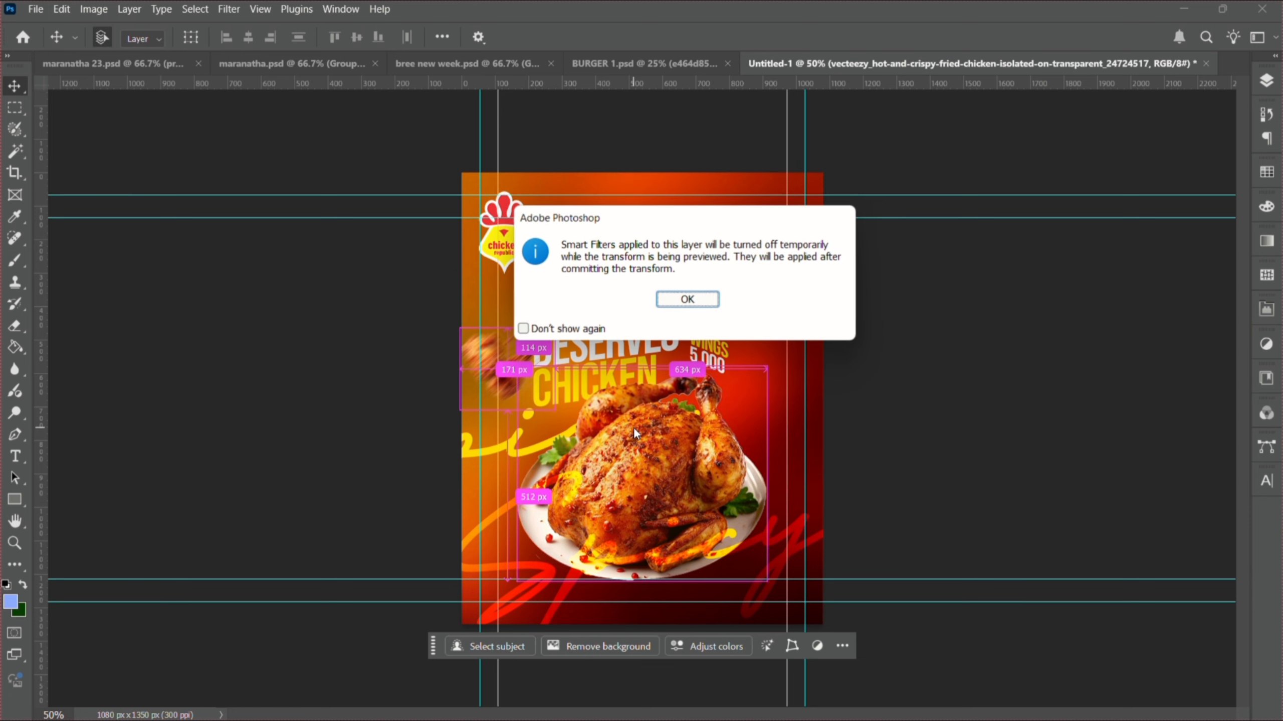
pyautogui.press('Return')
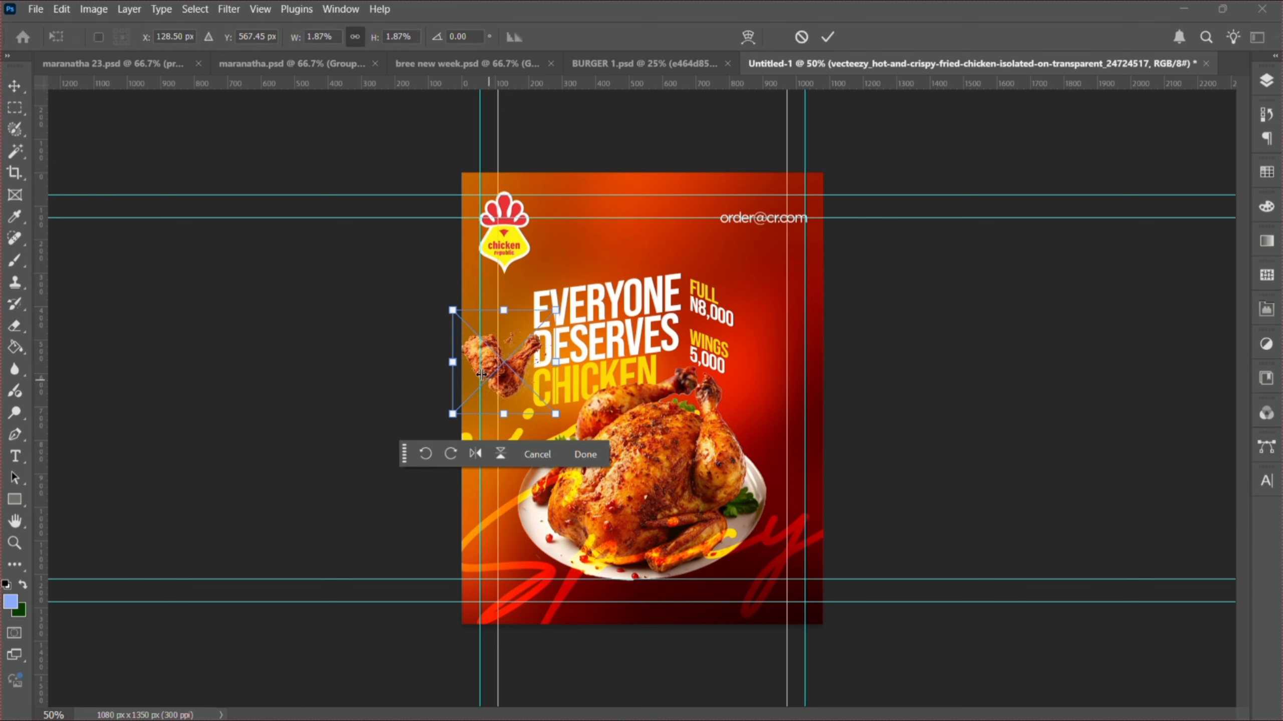
pyautogui.moveTo(457, 366); pyautogui.dragTo(447, 372)
pyautogui.press('Return')
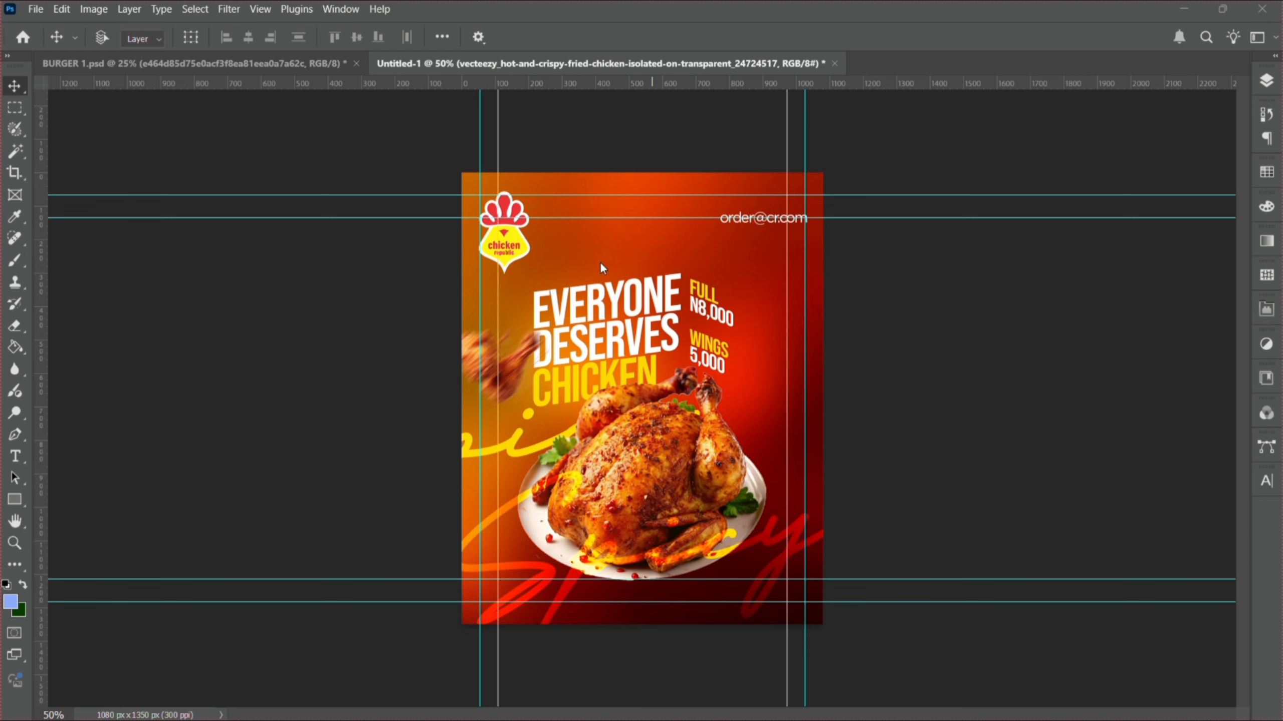
# - Embed the second fried-chicken wings image beside the prices and shrink it
pyautogui.click(36, 9)
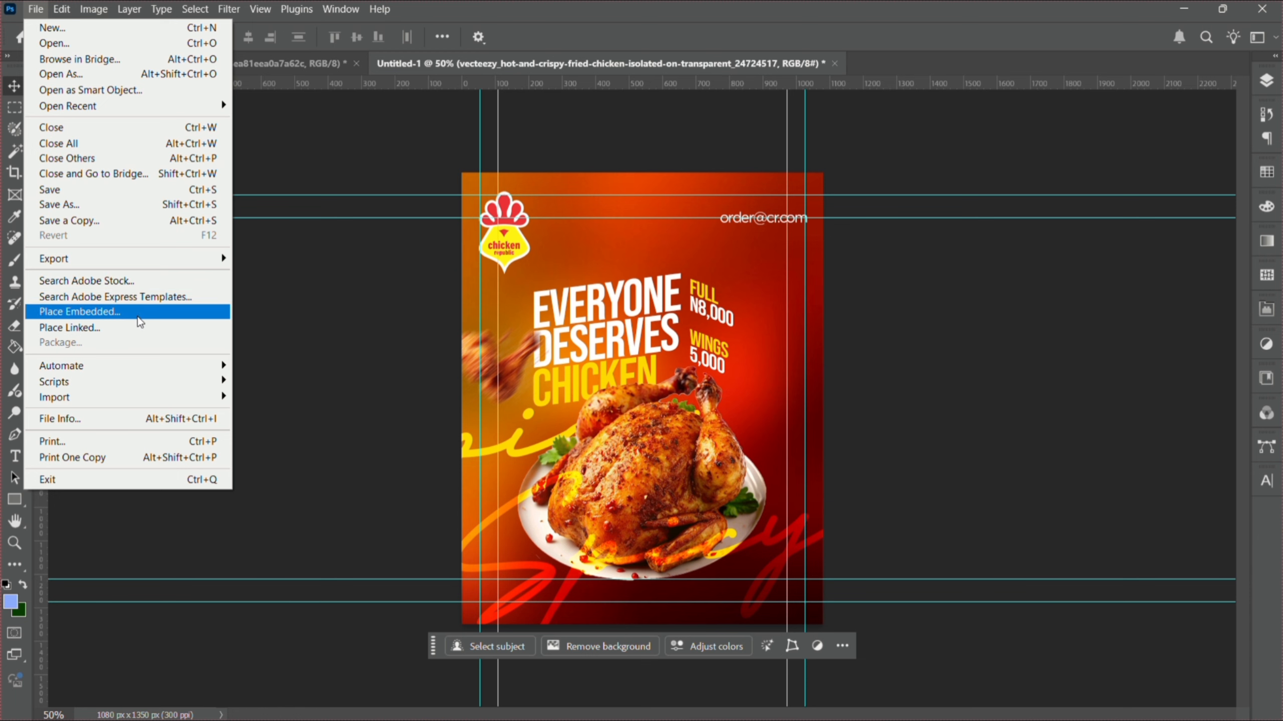
pyautogui.click(136, 312)
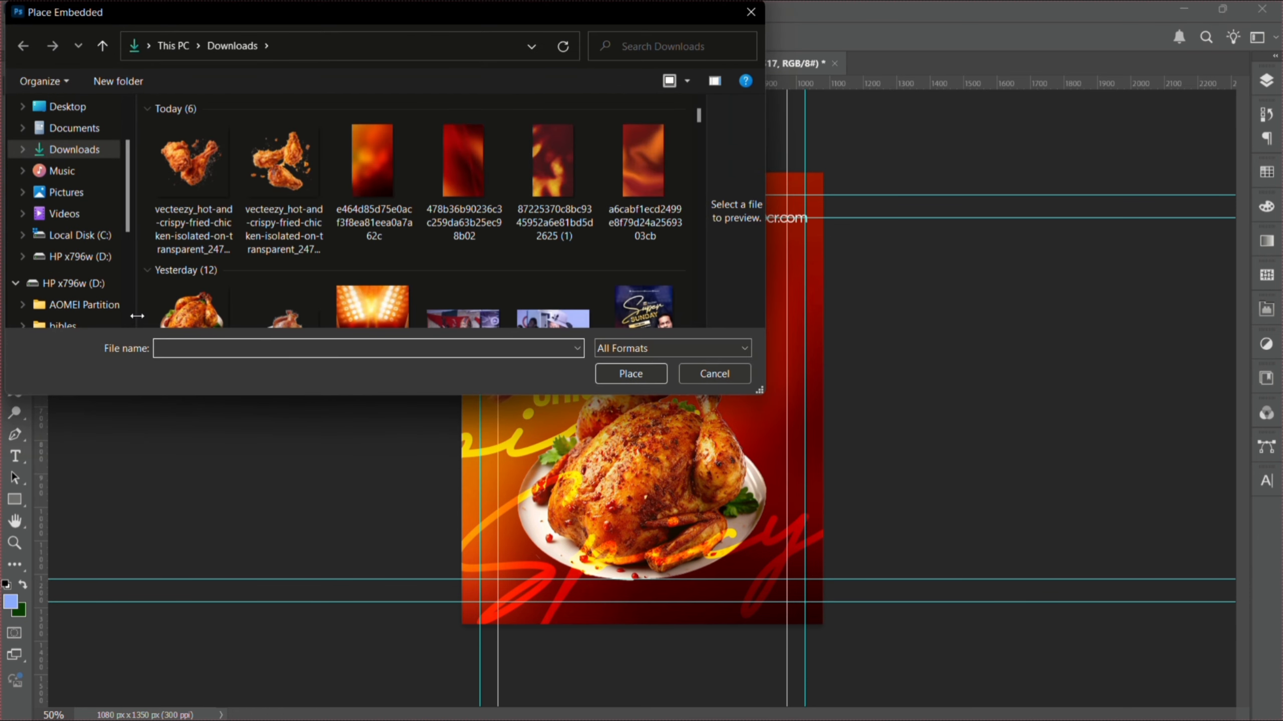
pyautogui.doubleClick(243, 189)
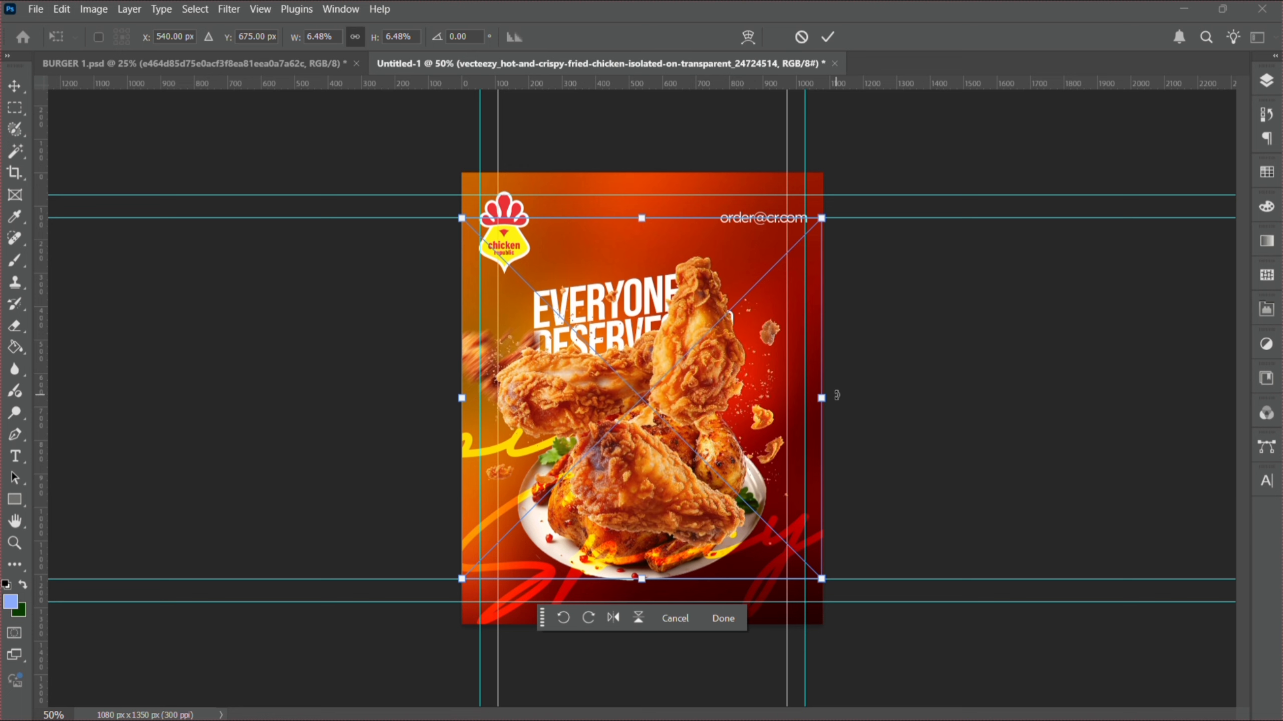
pyautogui.moveTo(832, 398)
pyautogui.mouseDown()
pyautogui.moveTo(577, 399)
pyautogui.moveTo(832, 399)
pyautogui.moveTo(816, 403)
pyautogui.mouseUp()
pyautogui.press('Return')
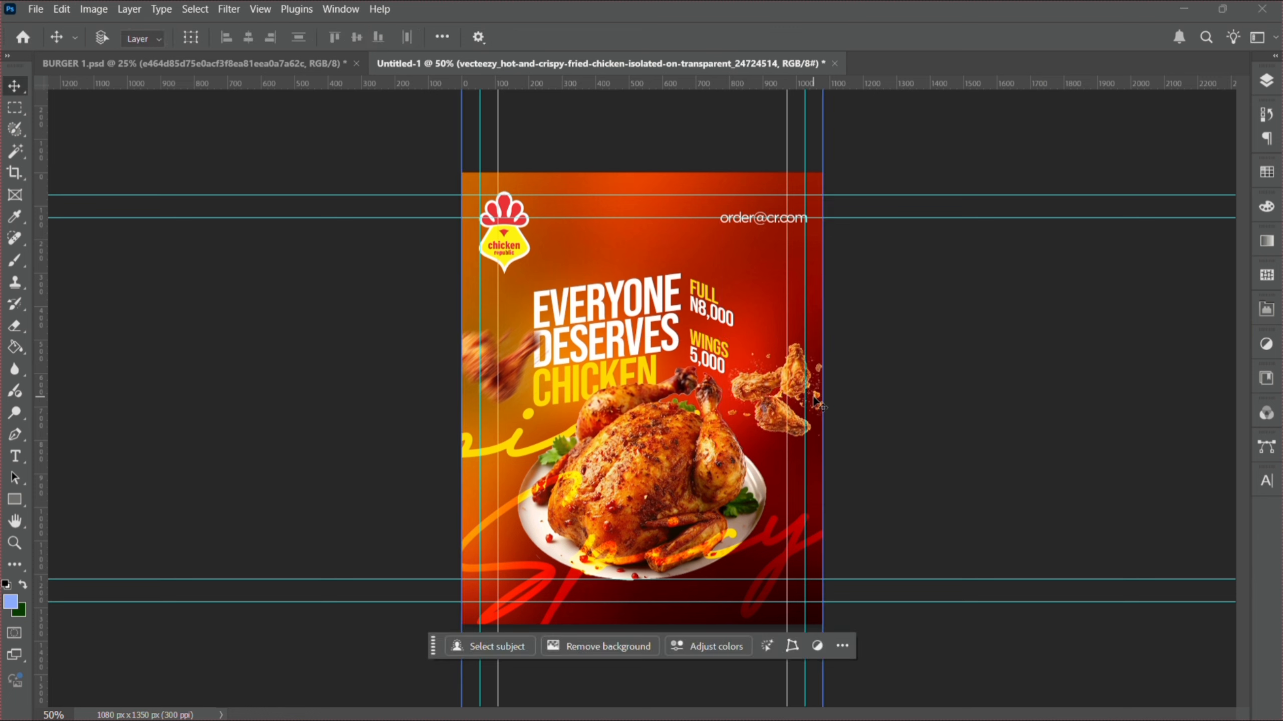
# - Copy the Motion Blur smart filter from the left wing onto the new wings layer
pyautogui.click(1273, 81)
pyautogui.click(1136, 248)
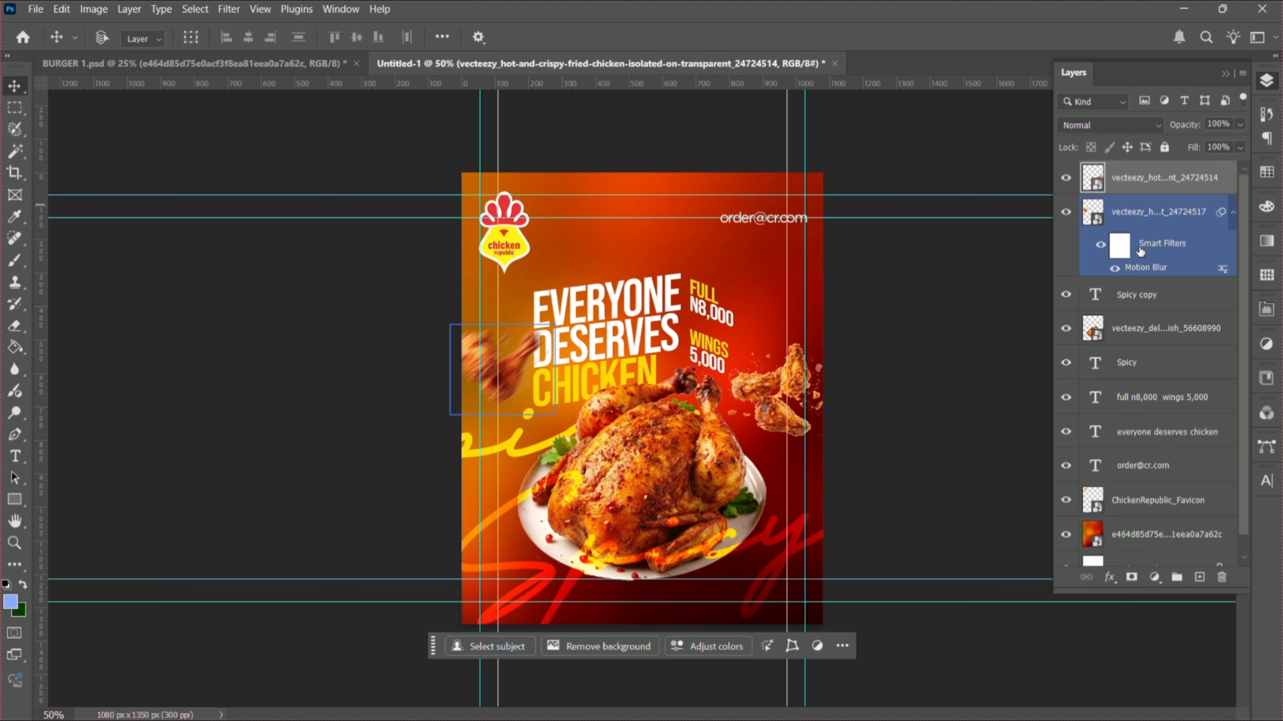
pyautogui.moveTo(1156, 251); pyautogui.dragTo(1156, 181)
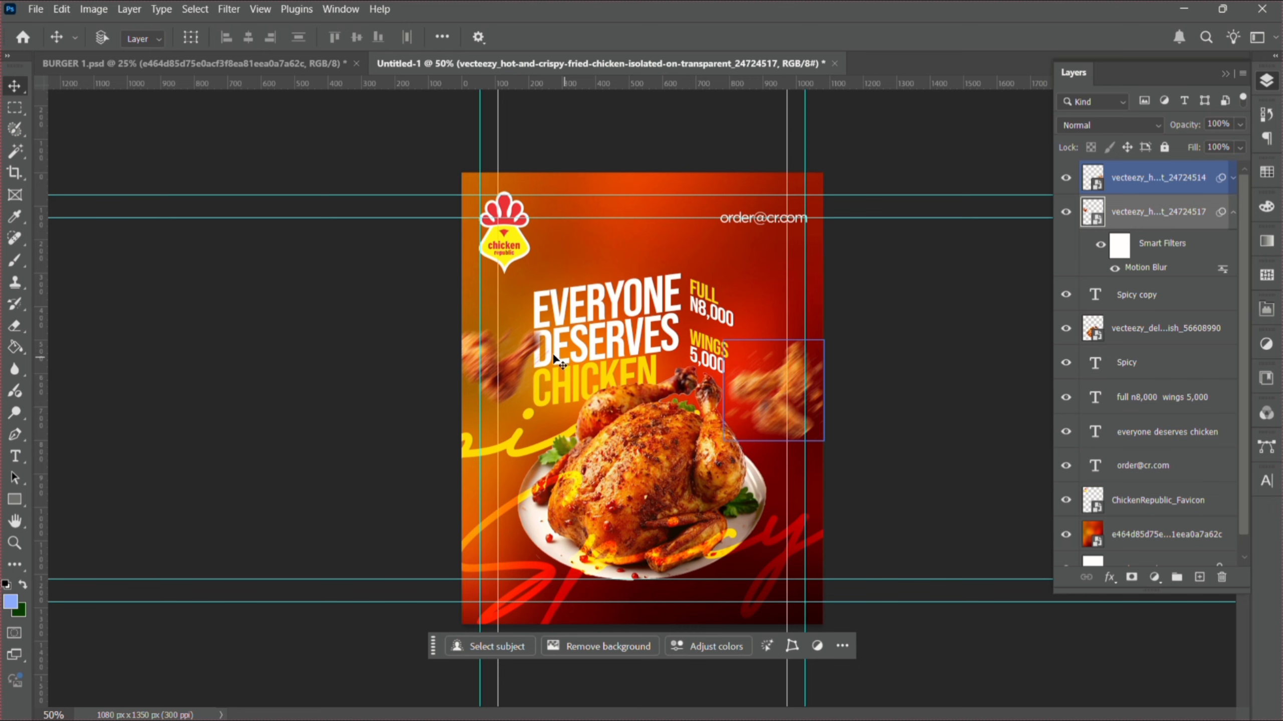
pyautogui.click(529, 219)
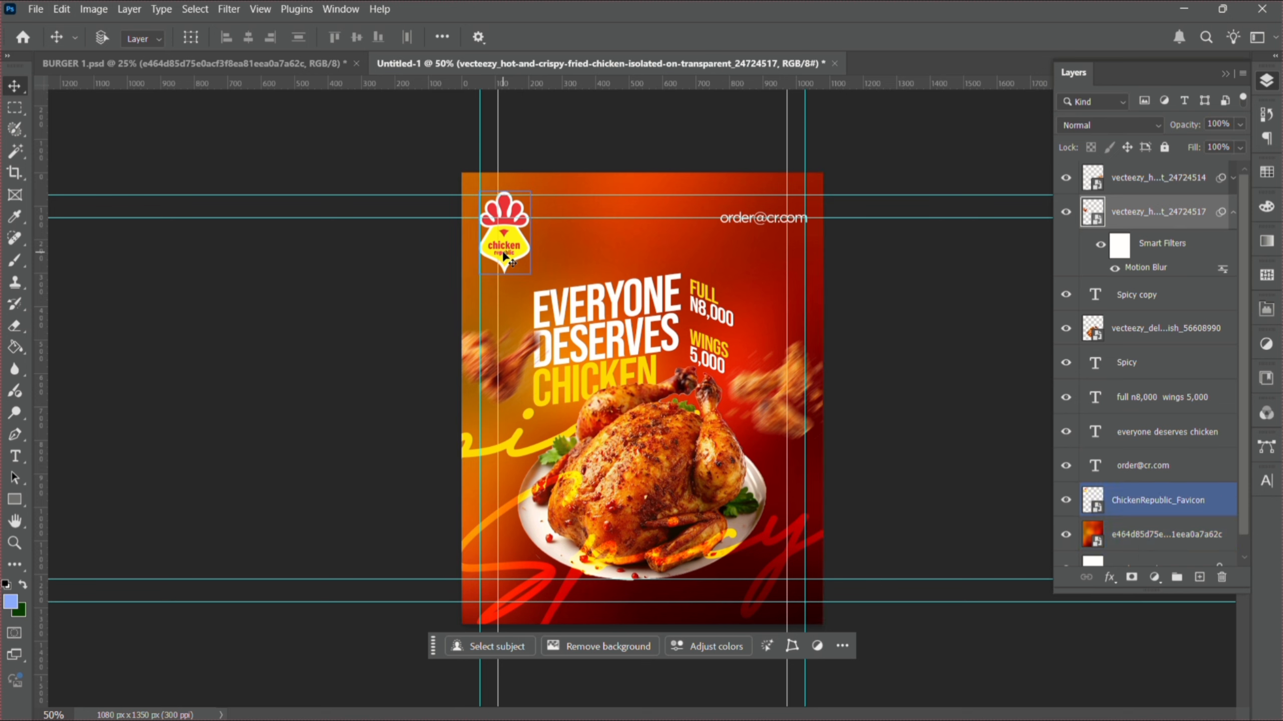
# - Move the ChickenRepublic_Favicon logo about 100 px to the right
pyautogui.rightClick(504, 255)
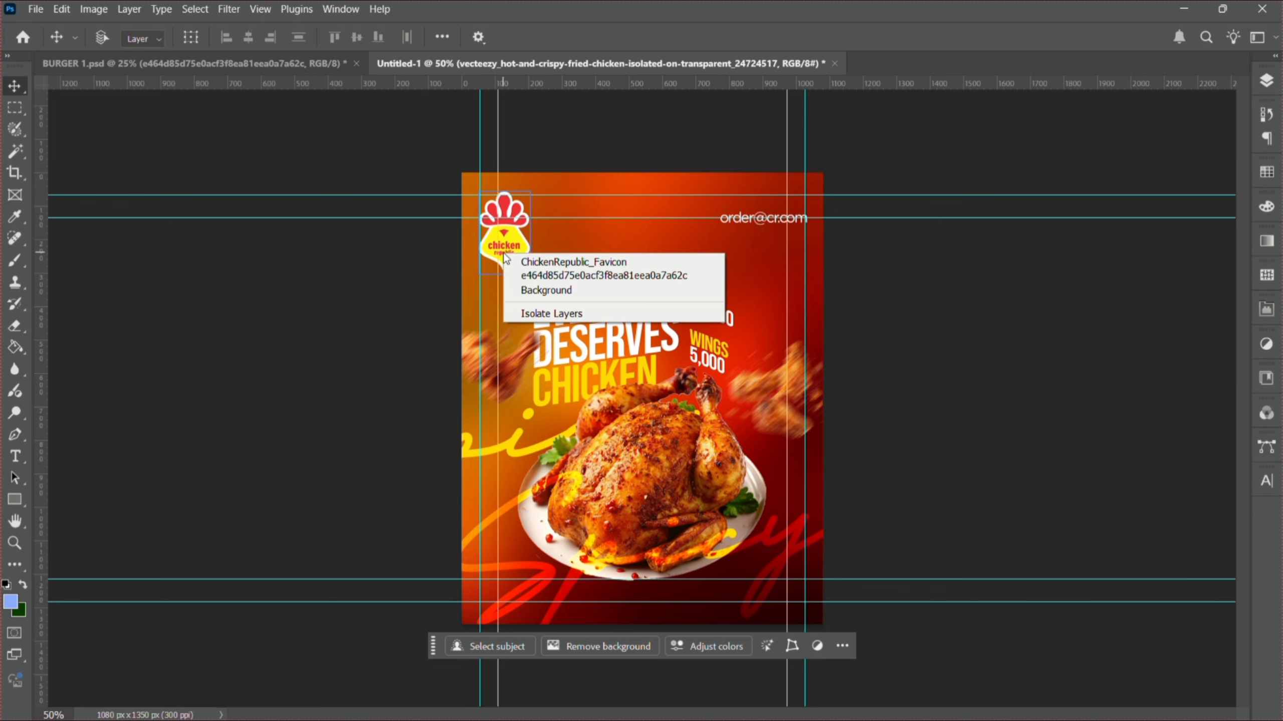
pyautogui.click(537, 261)
pyautogui.moveTo(520, 254); pyautogui.dragTo(569, 253)
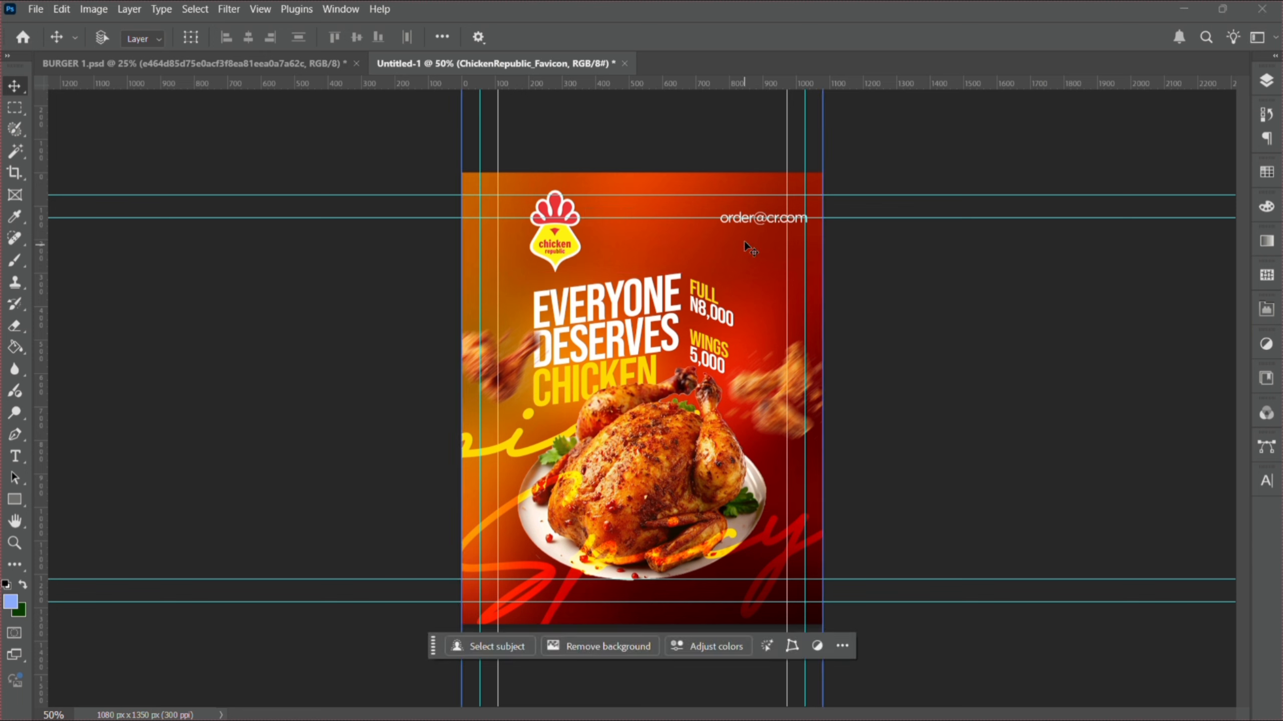
pyautogui.rightClick(755, 221)
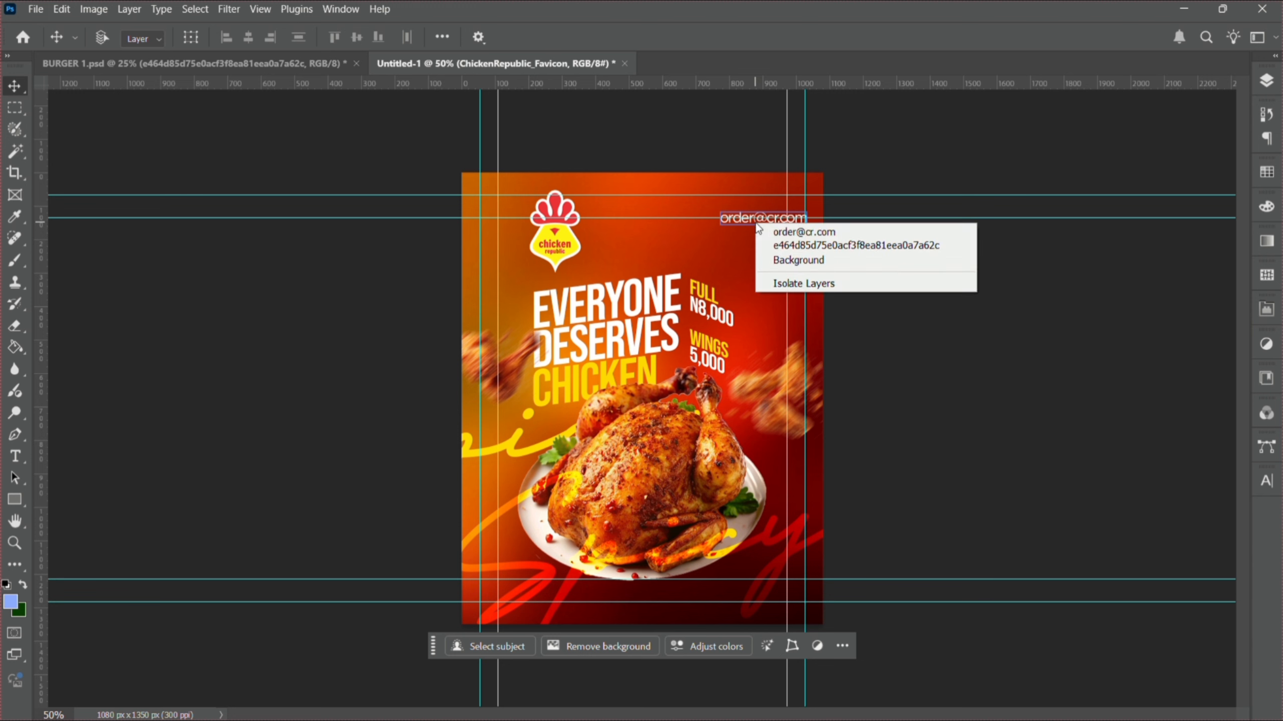
pyautogui.click(803, 232)
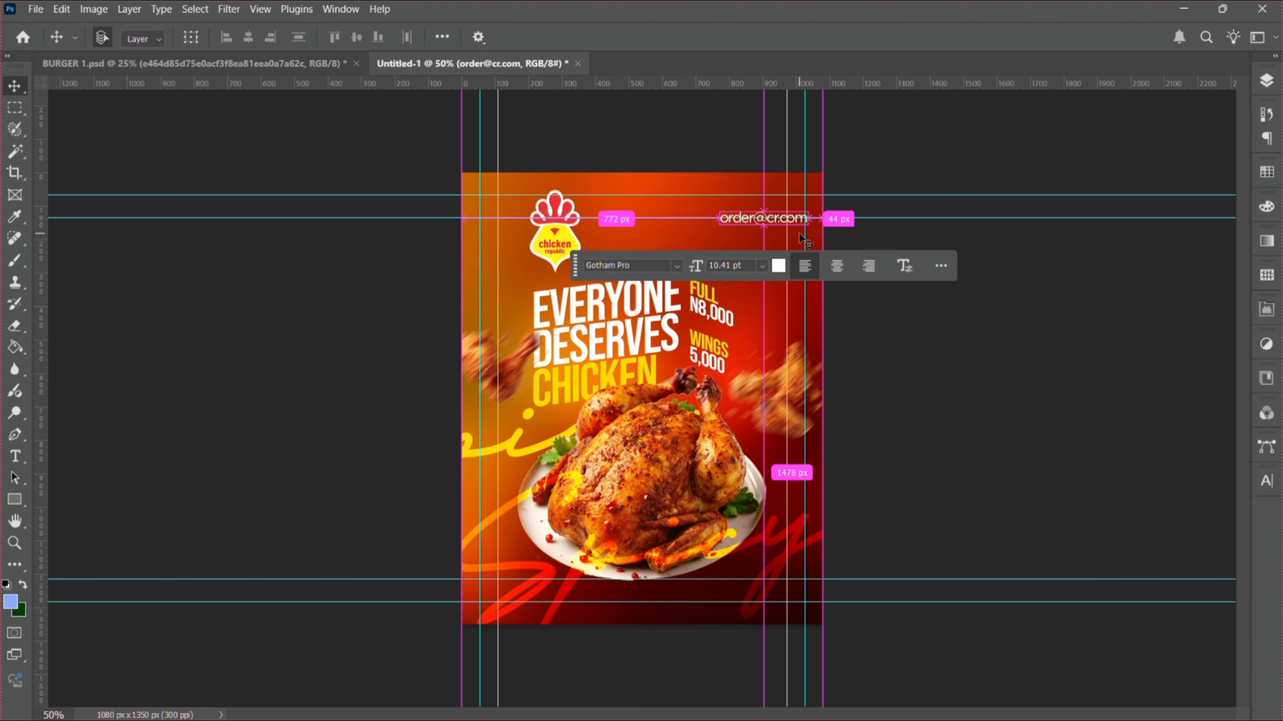
pyautogui.hotkey('ctrl', 't')
pyautogui.moveTo(720, 218); pyautogui.dragTo(748, 222)
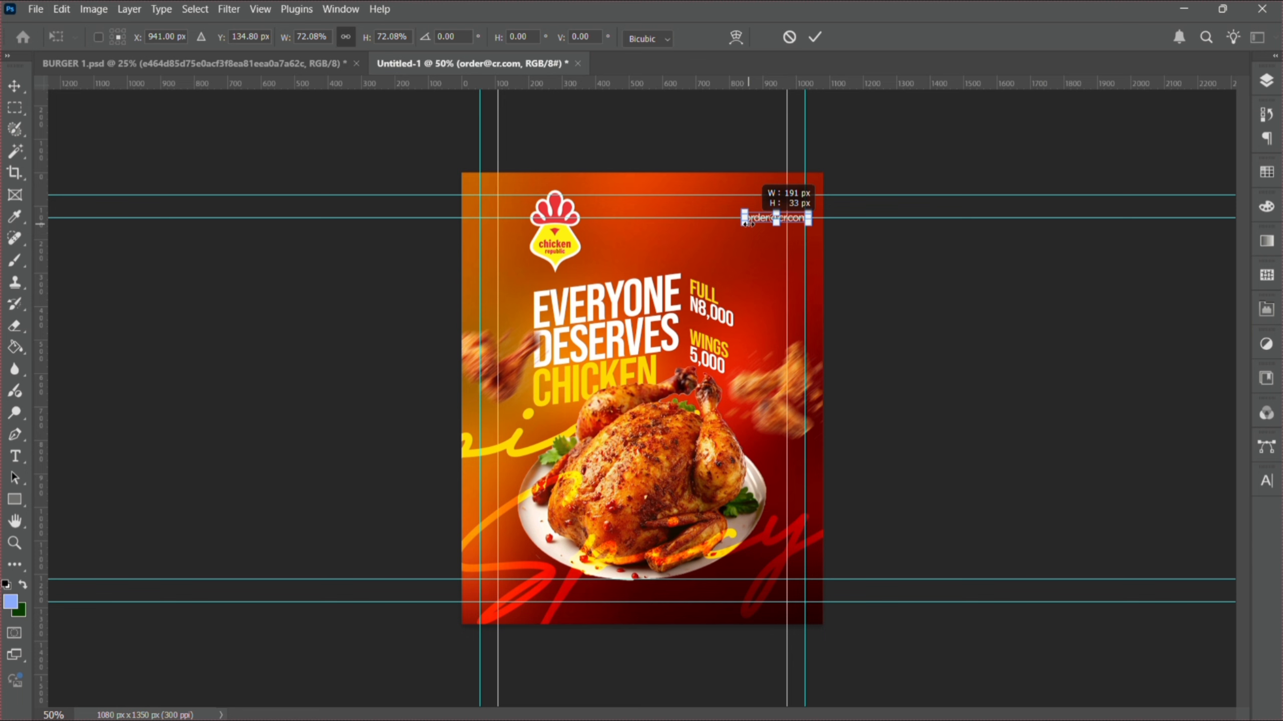
pyautogui.press('Return')
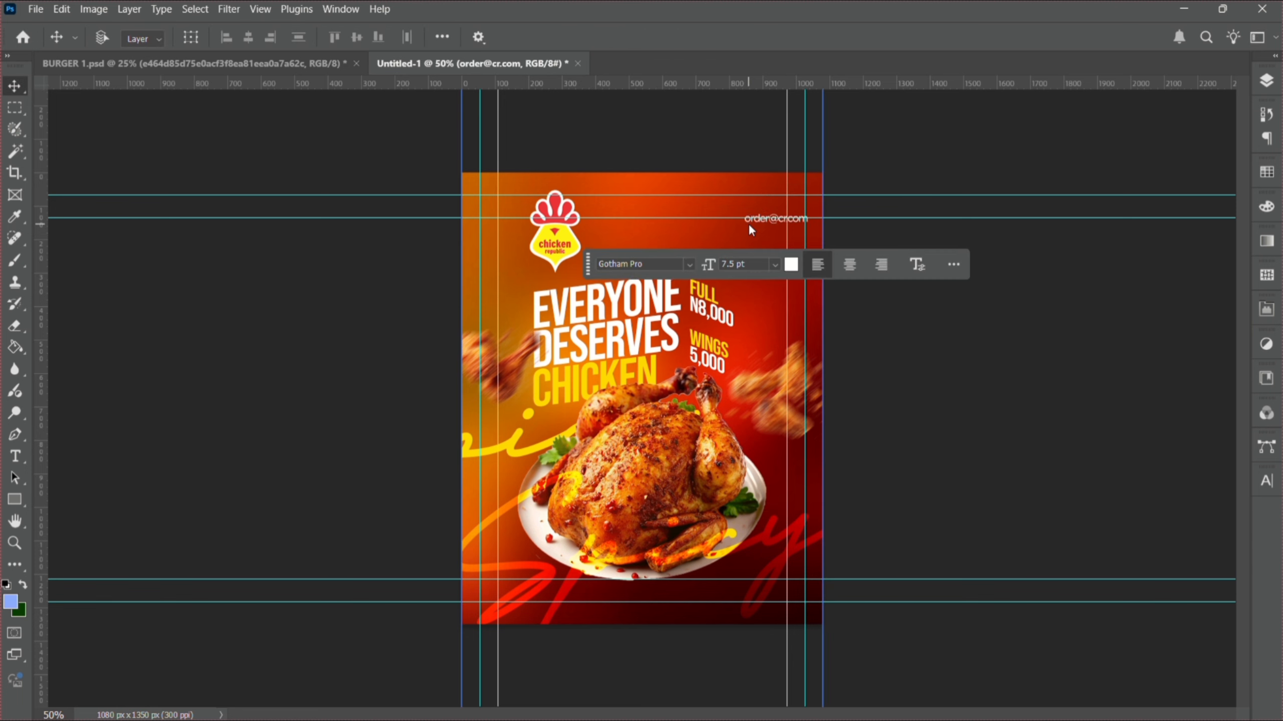
pyautogui.hotkey('shift', 'Down')
pyautogui.hotkey('shift', 'Down')
pyautogui.hotkey('shift', 'Down')
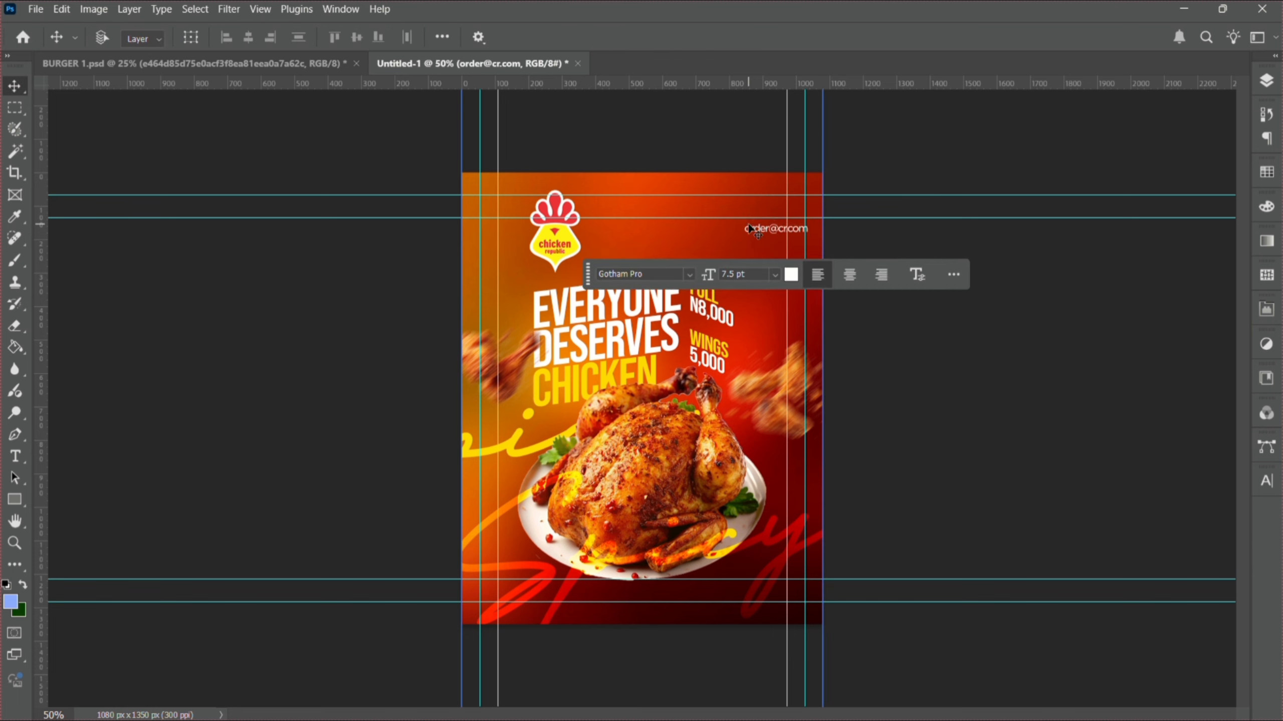
pyautogui.hotkey('shift', 'Left')
pyautogui.hotkey('shift', 'Left')
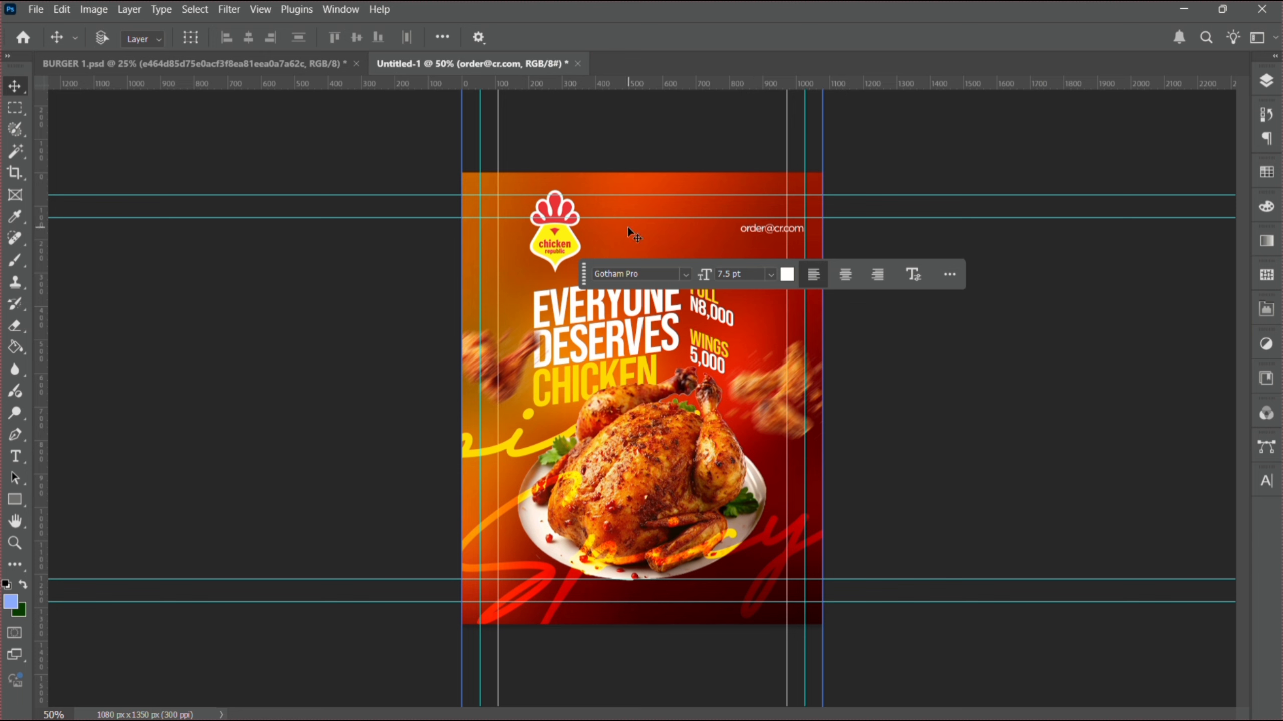
pyautogui.moveTo(585, 280); pyautogui.dragTo(848, 521)
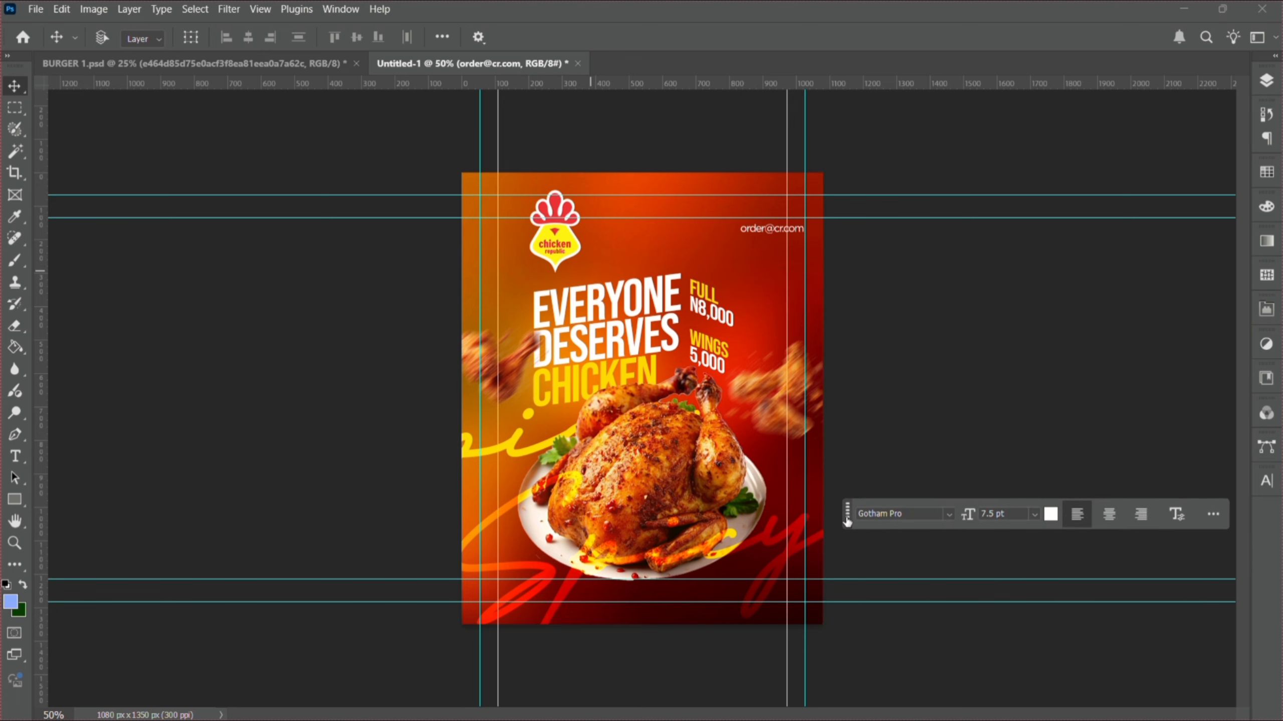
# - Nudge the logo left, enlarge it to about 14%, then nudge it back right
pyautogui.rightClick(580, 249)
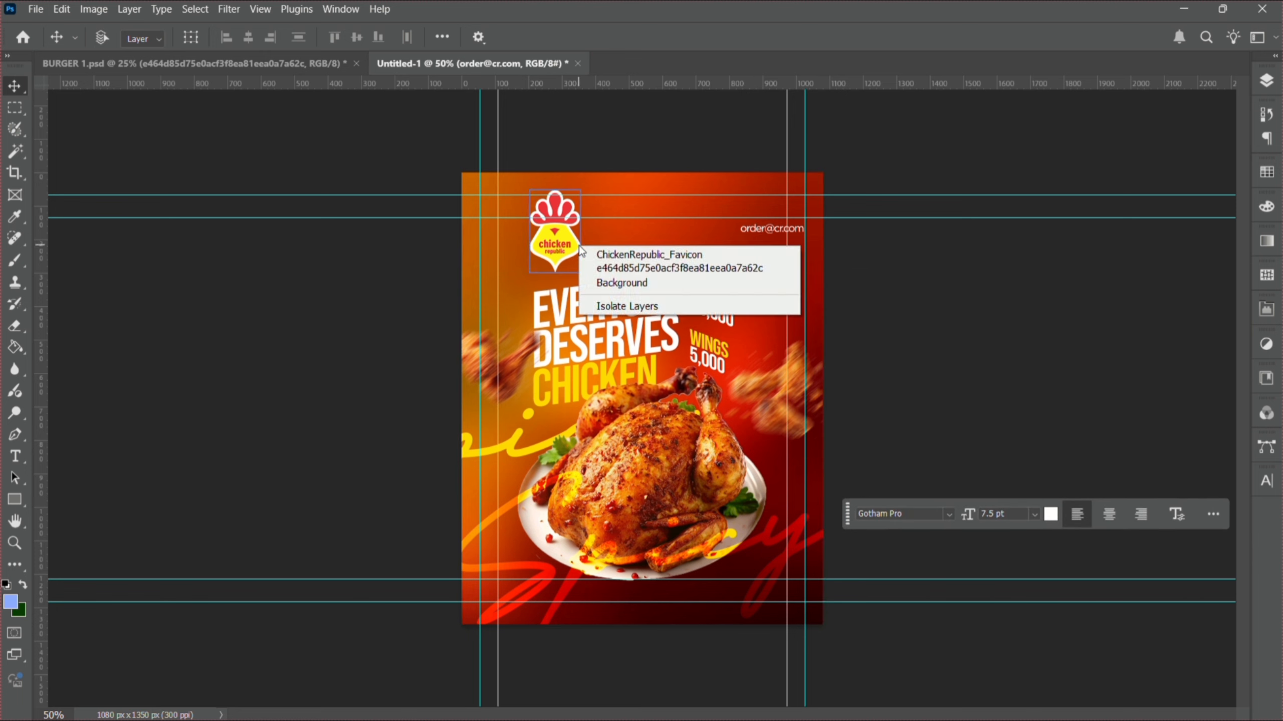
pyautogui.click(594, 254)
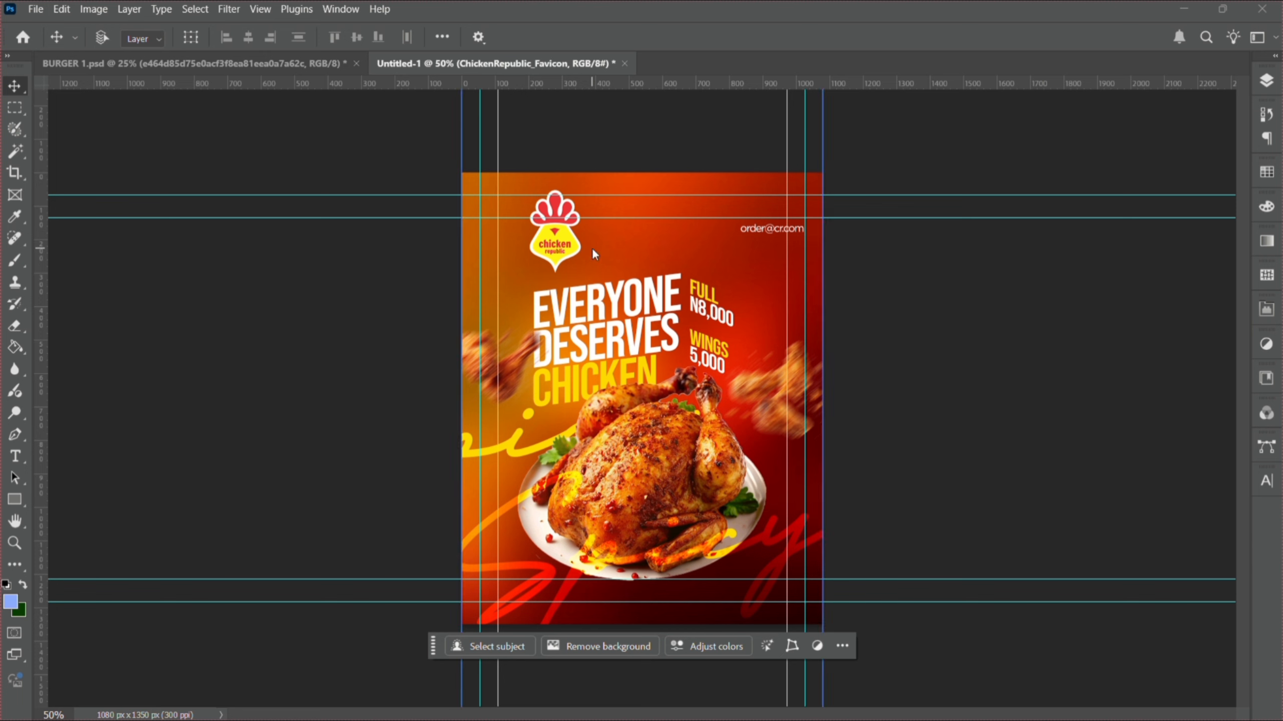
pyautogui.hotkey('shift', 'Left')
pyautogui.hotkey('shift', 'Left')
pyautogui.hotkey('shift', 'Left')
pyautogui.hotkey('shift', 'Left')
pyautogui.hotkey('shift', 'Left')
pyautogui.hotkey('shift', 'Left')
pyautogui.hotkey('shift', 'Left')
pyautogui.hotkey('shift', 'Left')
pyautogui.hotkey('shift', 'Left')
pyautogui.hotkey('shift', 'Left')
pyautogui.hotkey('shift', 'Left')
pyautogui.hotkey('shift', 'Left')
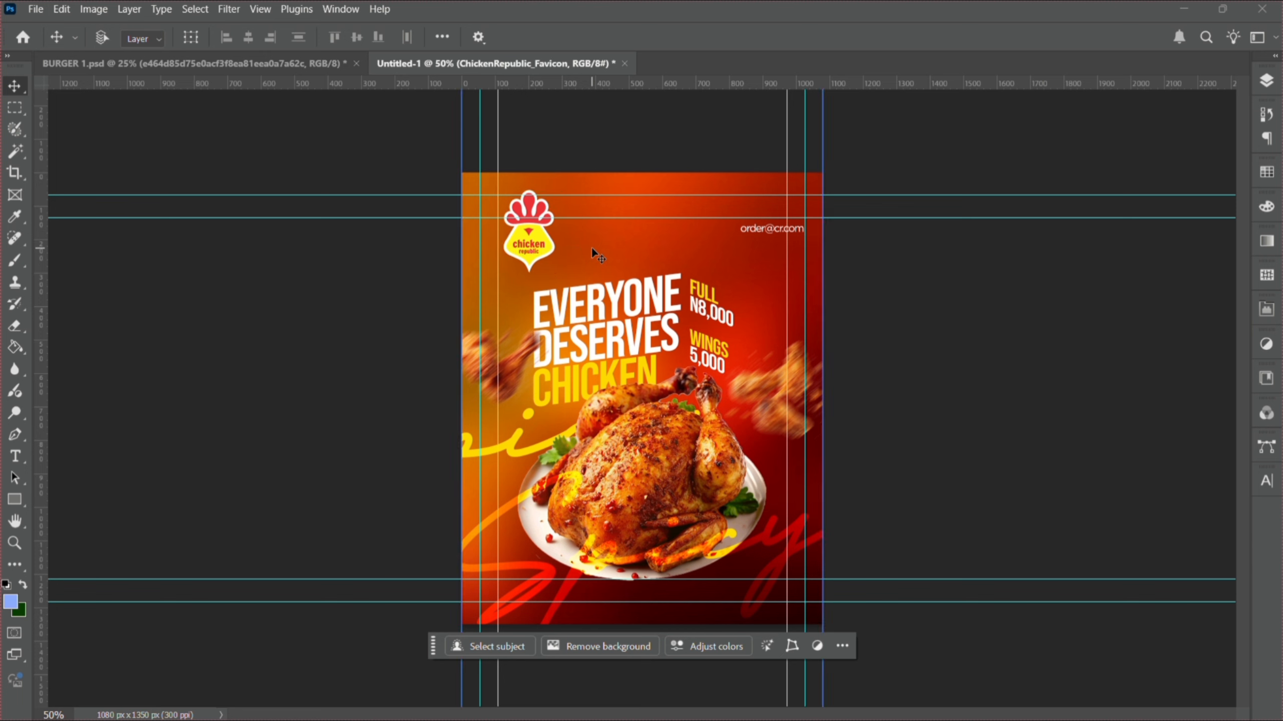
pyautogui.hotkey('shift', 'Left')
pyautogui.hotkey('shift', 'Left')
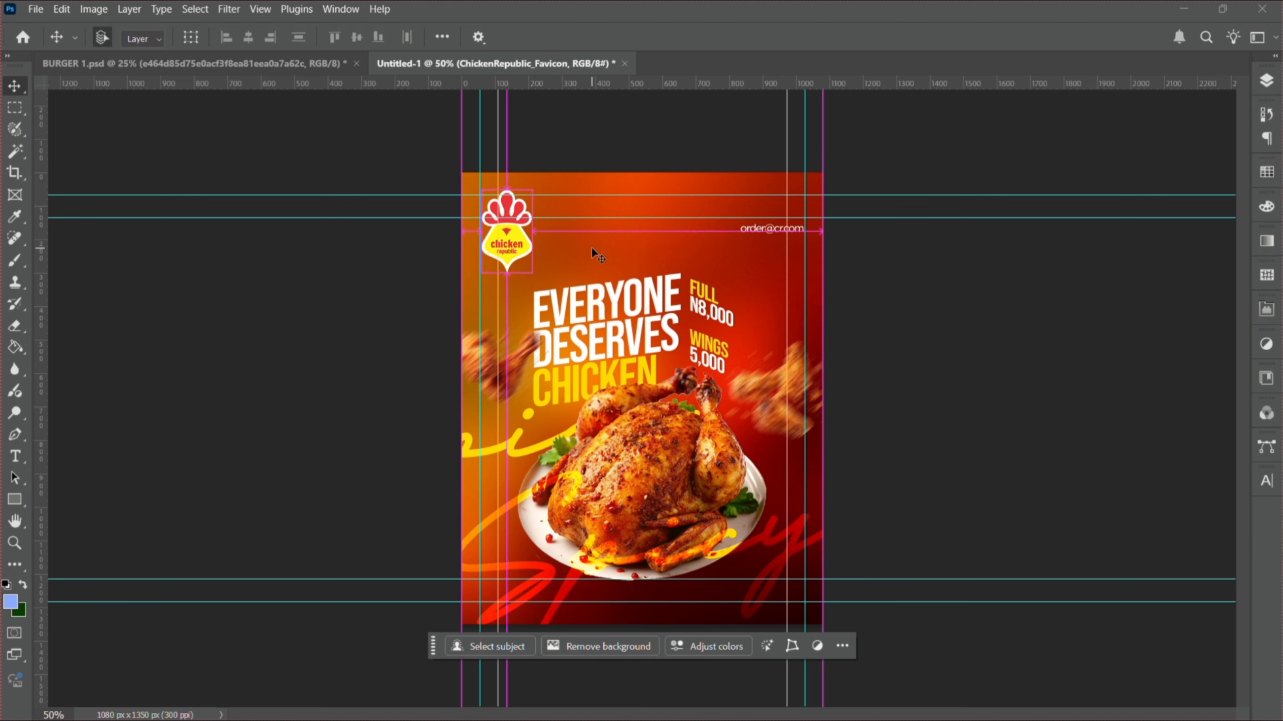
pyautogui.hotkey('ctrl', 't')
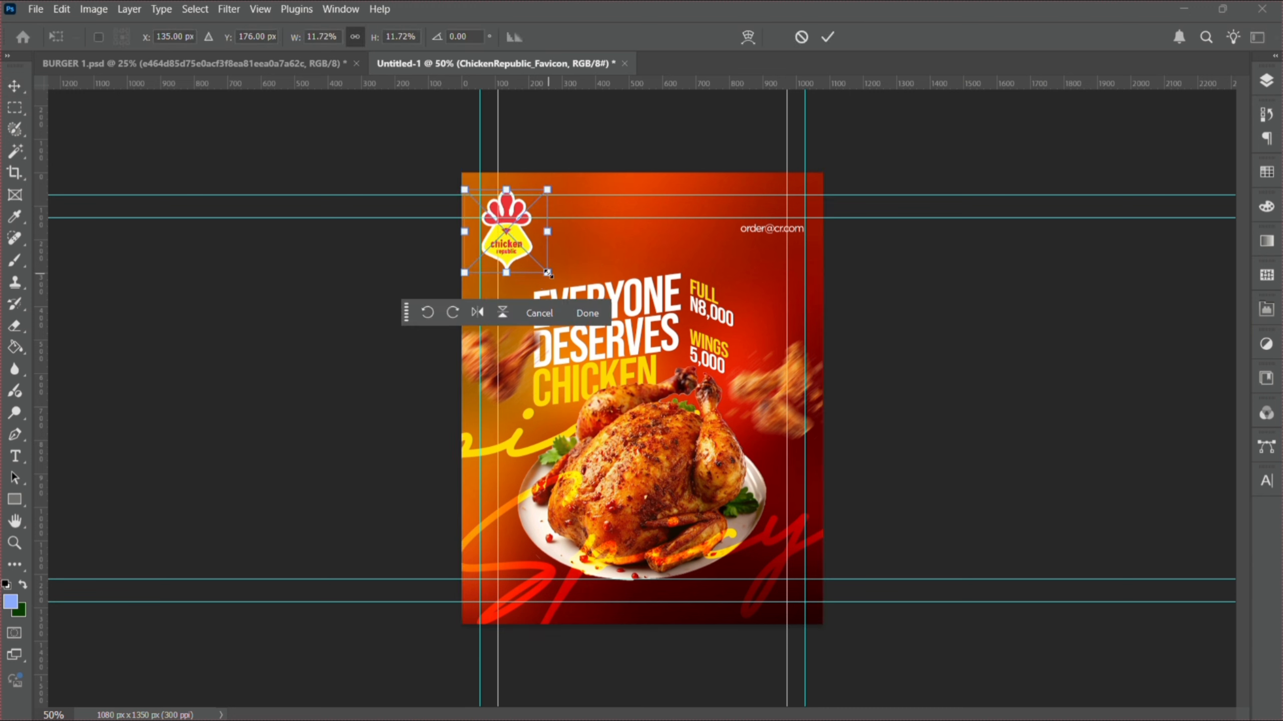
pyautogui.moveTo(547, 277); pyautogui.dragTo(566, 288)
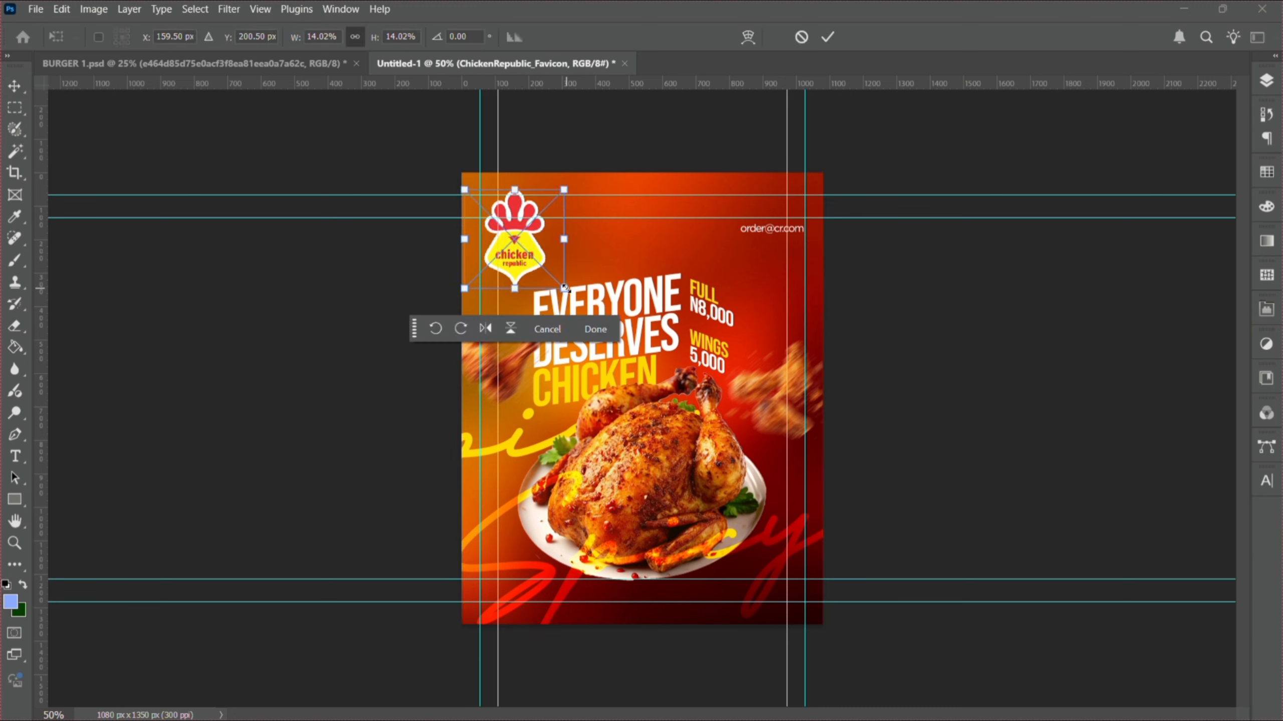
pyautogui.press('Return')
pyautogui.hotkey('shift', 'Right')
pyautogui.hotkey('shift', 'Right')
pyautogui.press('Right')
pyautogui.press('Right')
pyautogui.press('Right')
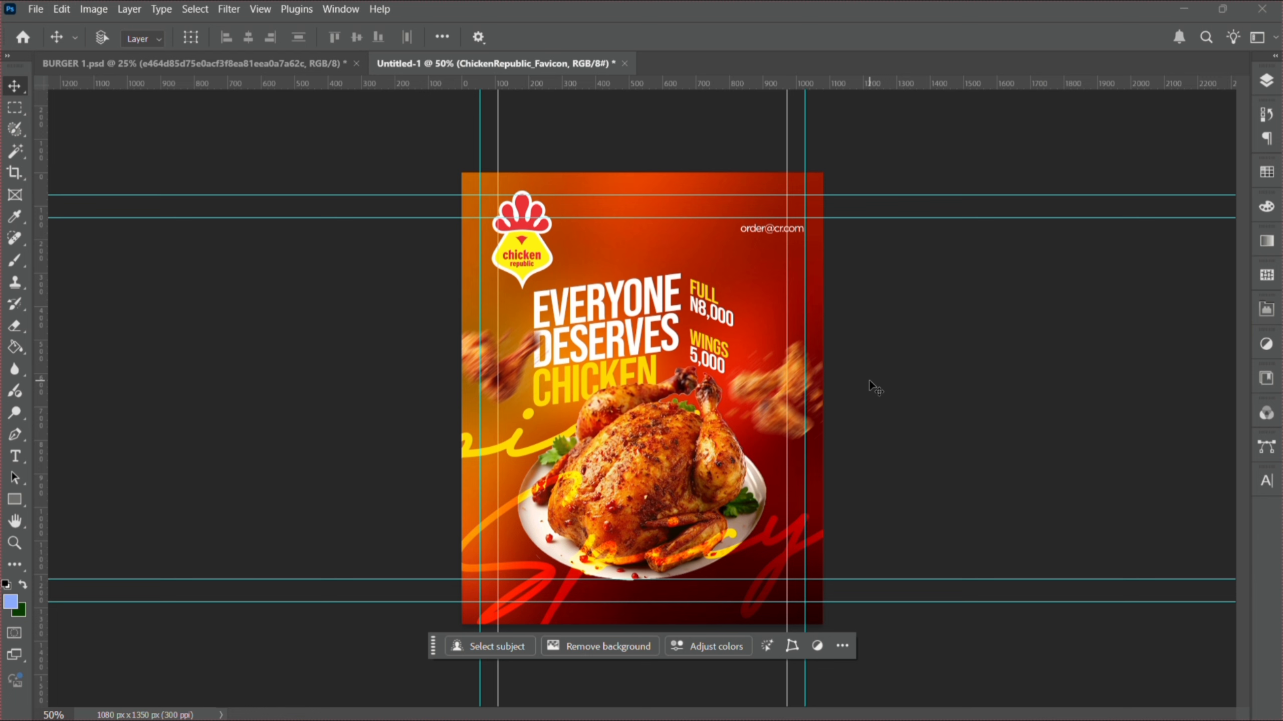
# - Duplicate the blurred wing layer and drag the copy to the top centre above the headline
pyautogui.rightClick(514, 358)
pyautogui.click(546, 363)
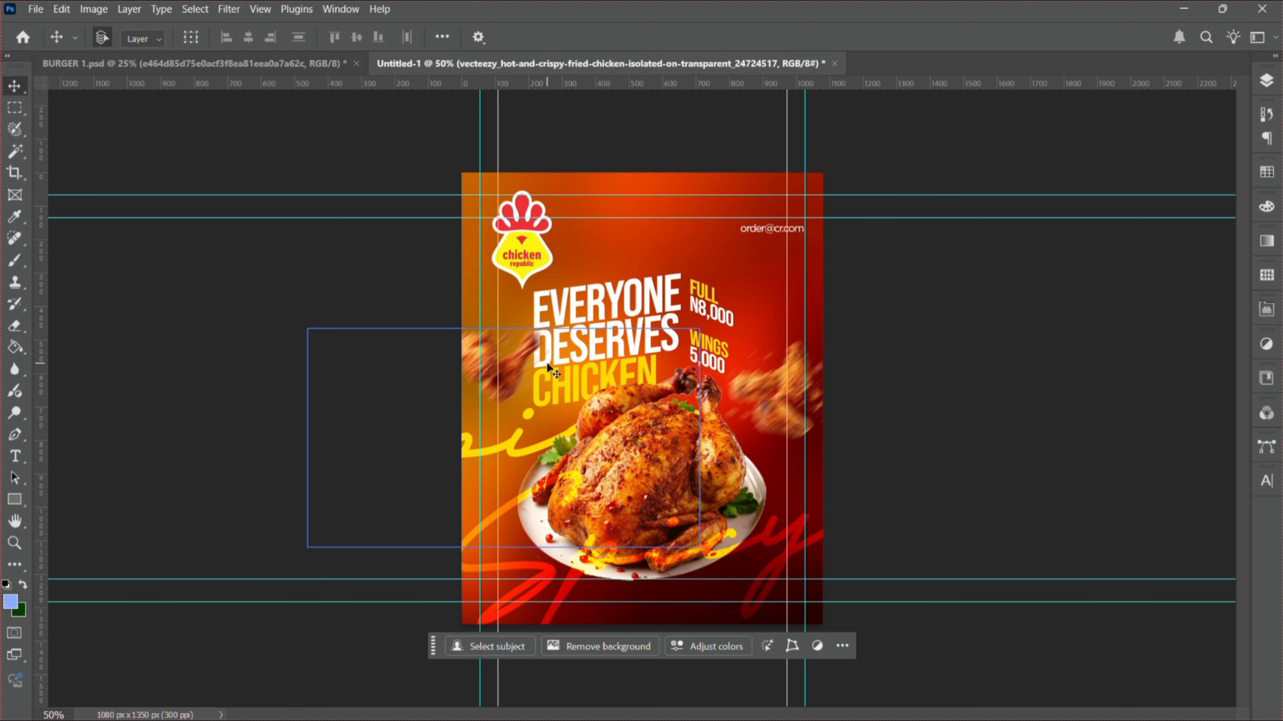
pyautogui.hotkey('ctrl', 'j')
pyautogui.moveTo(546, 360); pyautogui.dragTo(675, 242)
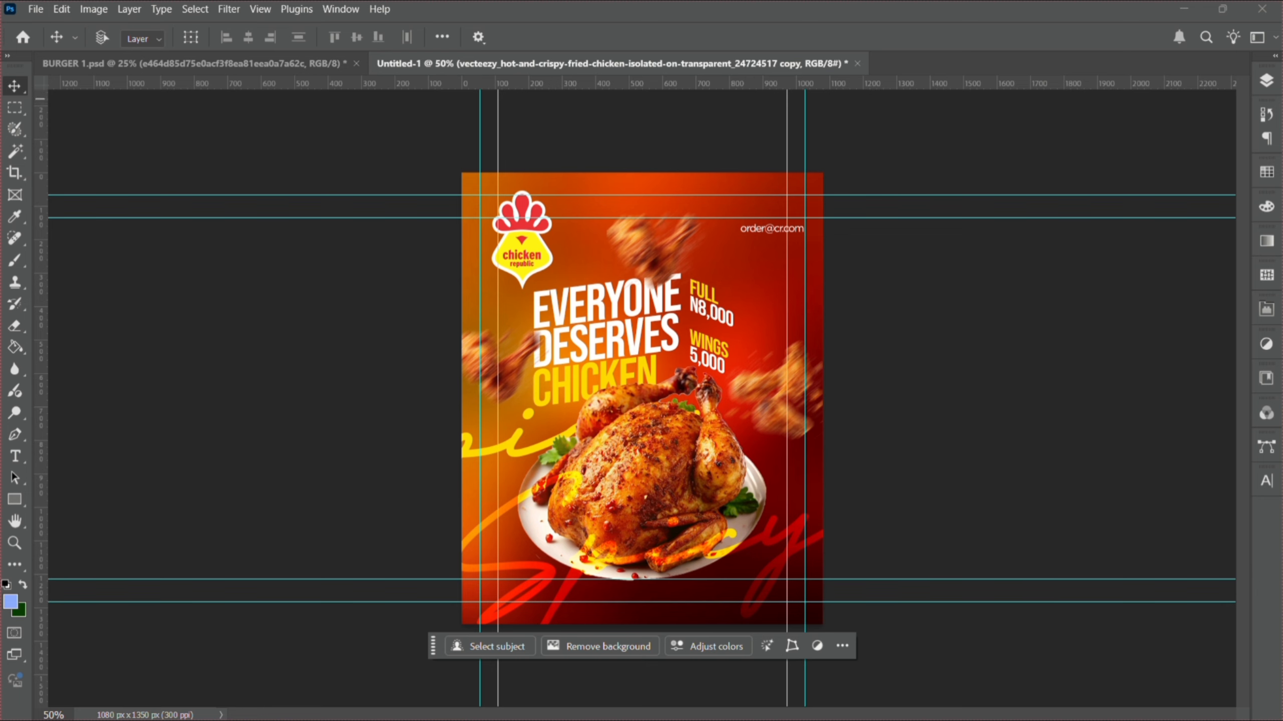
# - Nudge the headline and price text layers right and group them into Group 1
pyautogui.click(1270, 78)
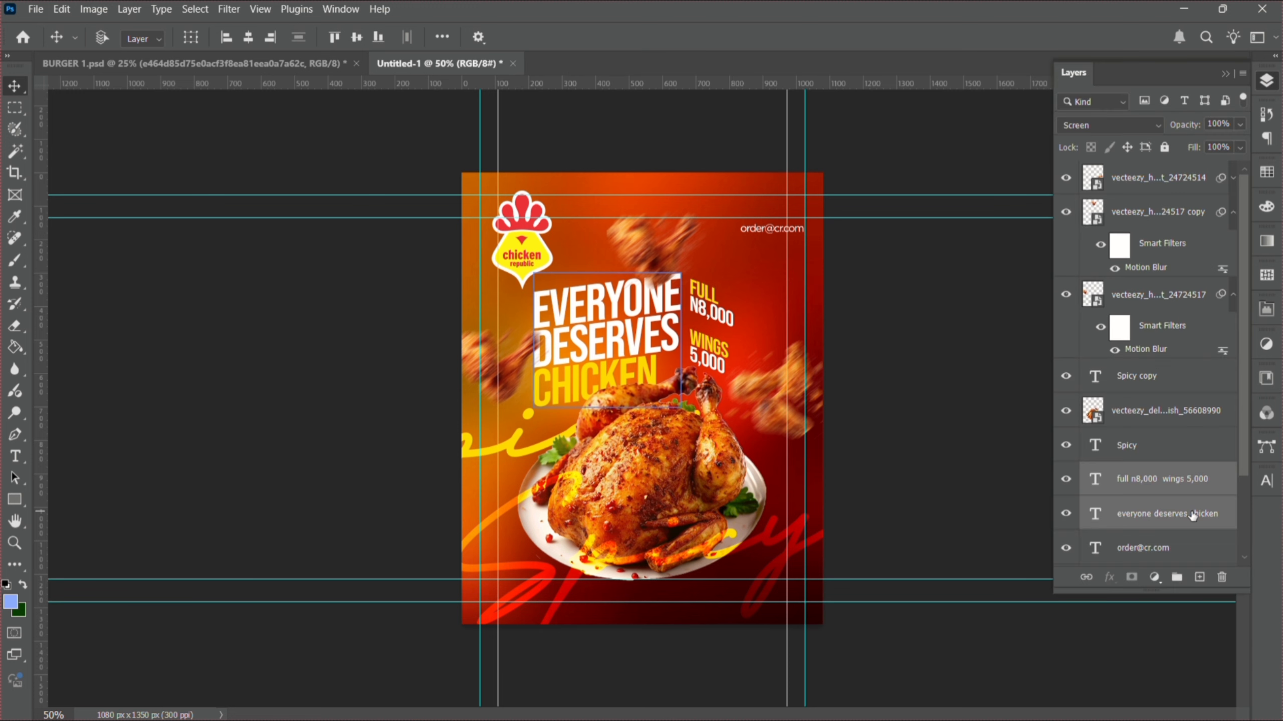
pyautogui.press('Right')
pyautogui.press('Right')
pyautogui.press('Right')
pyautogui.press('Right')
pyautogui.press('Right')
pyautogui.press('Right')
pyautogui.press('Right')
pyautogui.press('Right')
pyautogui.press('Right')
pyautogui.press('Right')
pyautogui.press('Right')
pyautogui.press('Right')
pyautogui.press('Right')
pyautogui.press('Right')
pyautogui.press('Right')
pyautogui.press('Right')
pyautogui.press('Right')
pyautogui.press('Right')
pyautogui.press('Right')
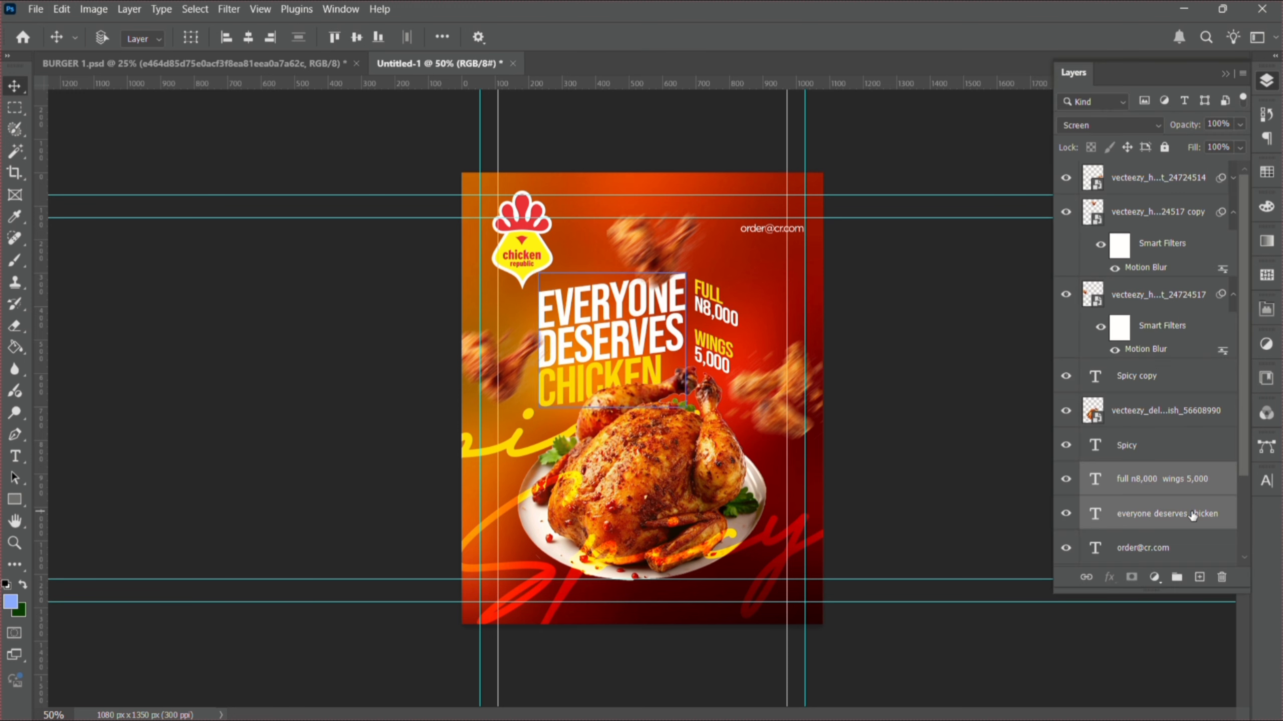
pyautogui.press('Right')
pyautogui.press('Right')
pyautogui.press('Right')
pyautogui.press('Right')
pyautogui.press('Right')
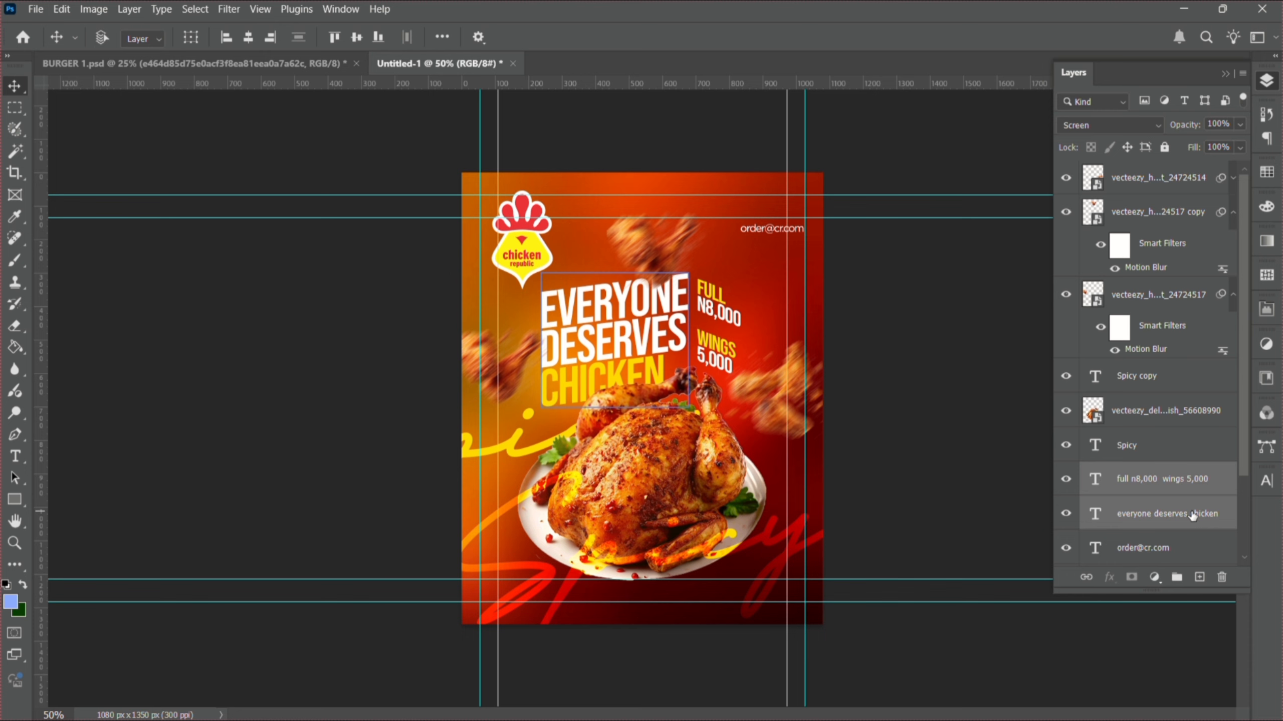
pyautogui.hotkey('ctrl', 'g')
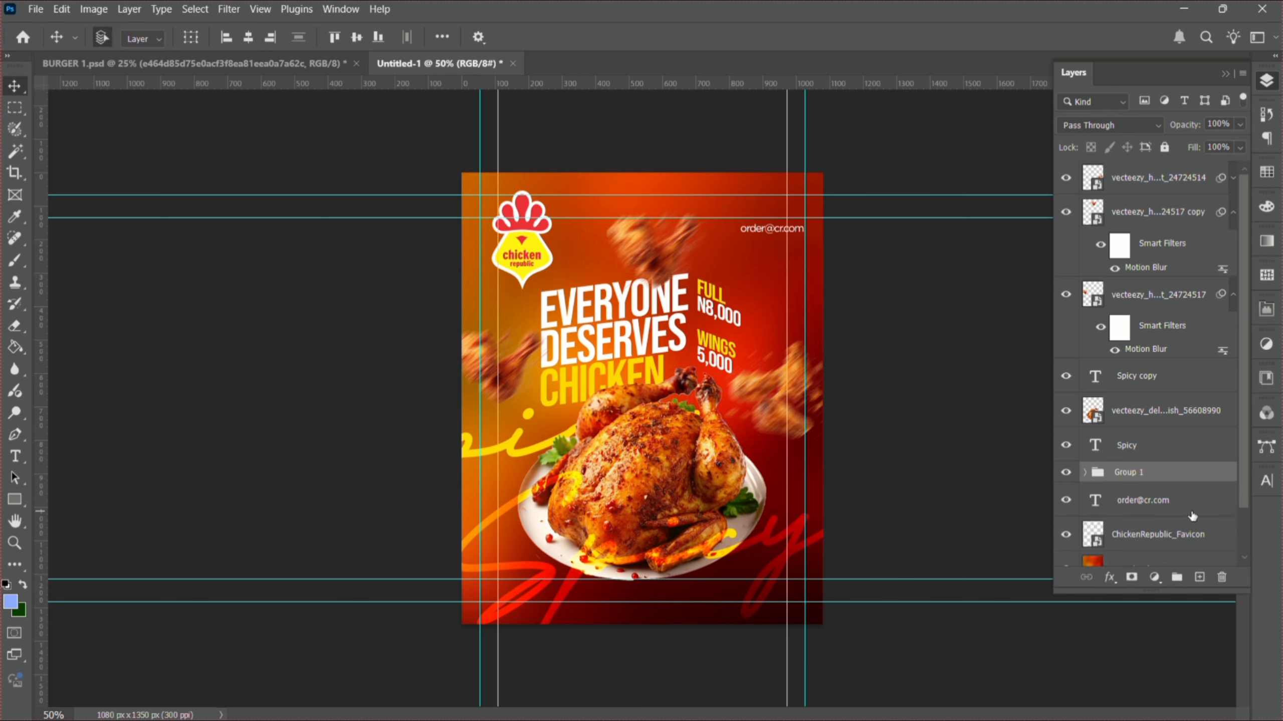
# - Centre the headline group horizontally on the canvas, then bring up the Windows Start menu
pyautogui.hotkey('ctrl', 'a')
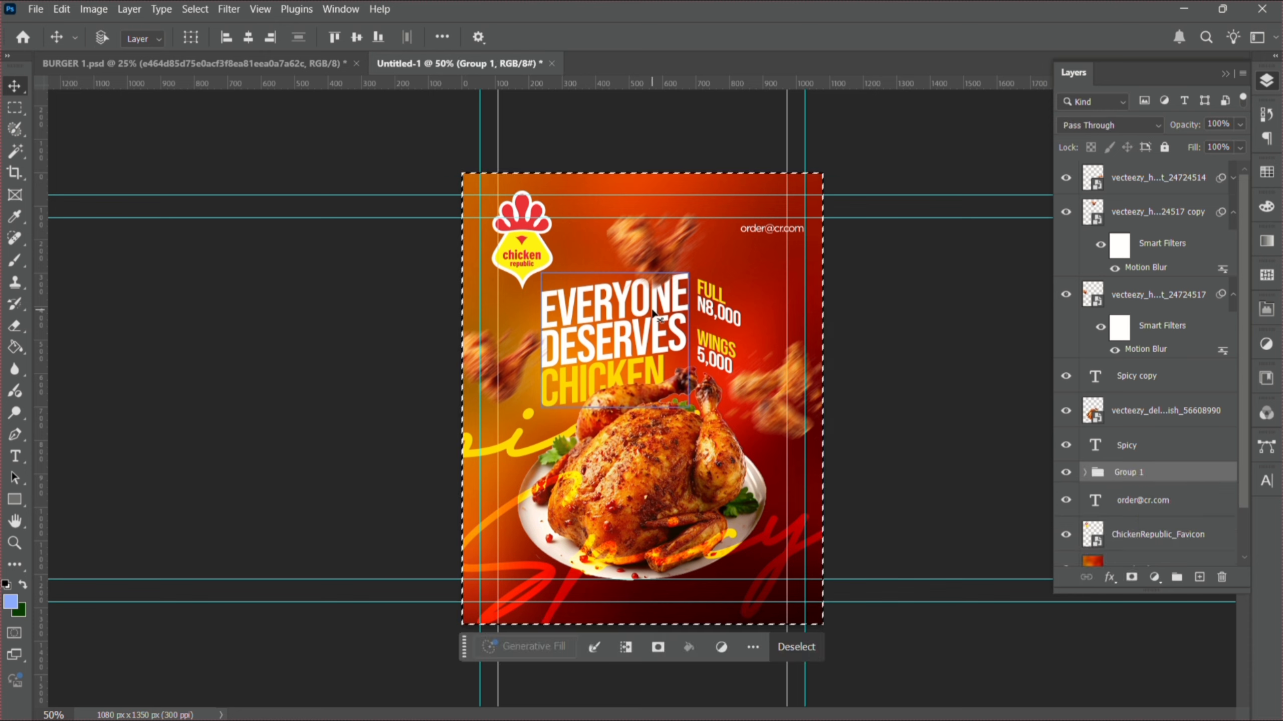
pyautogui.press('F7')
pyautogui.click(248, 38)
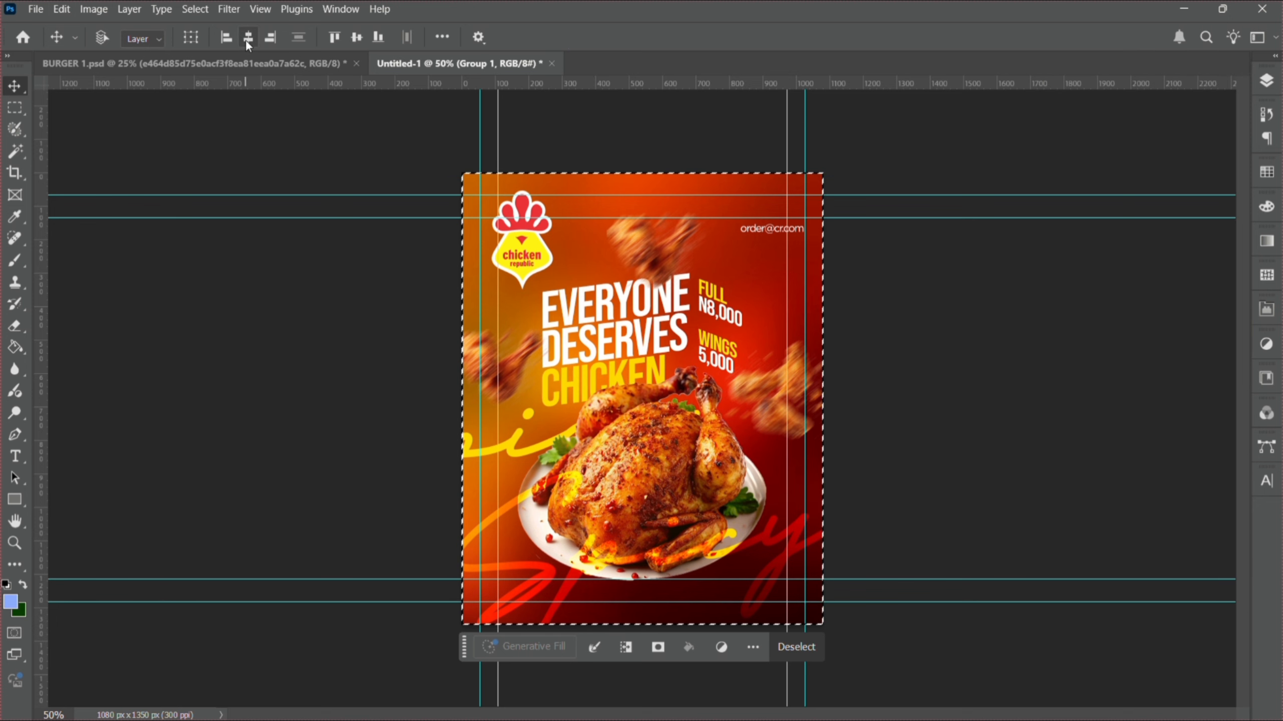
pyautogui.hotkey('ctrl', 'd')
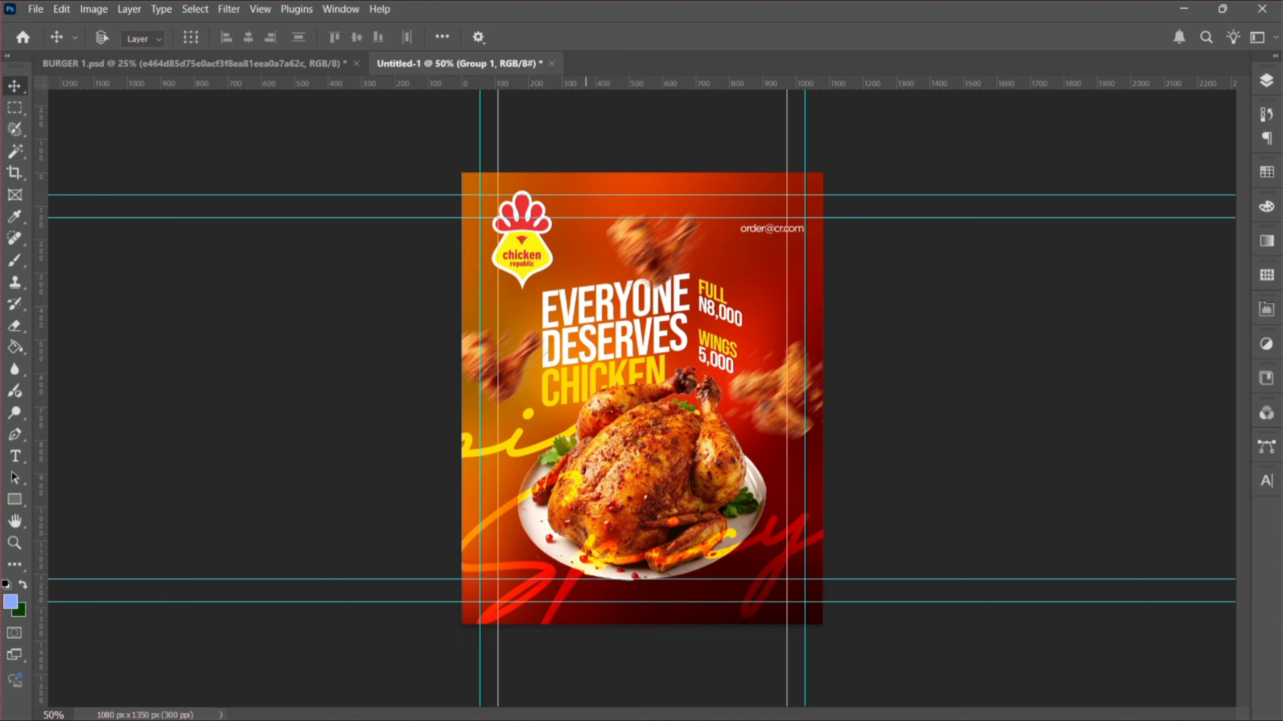
pyautogui.press('super')
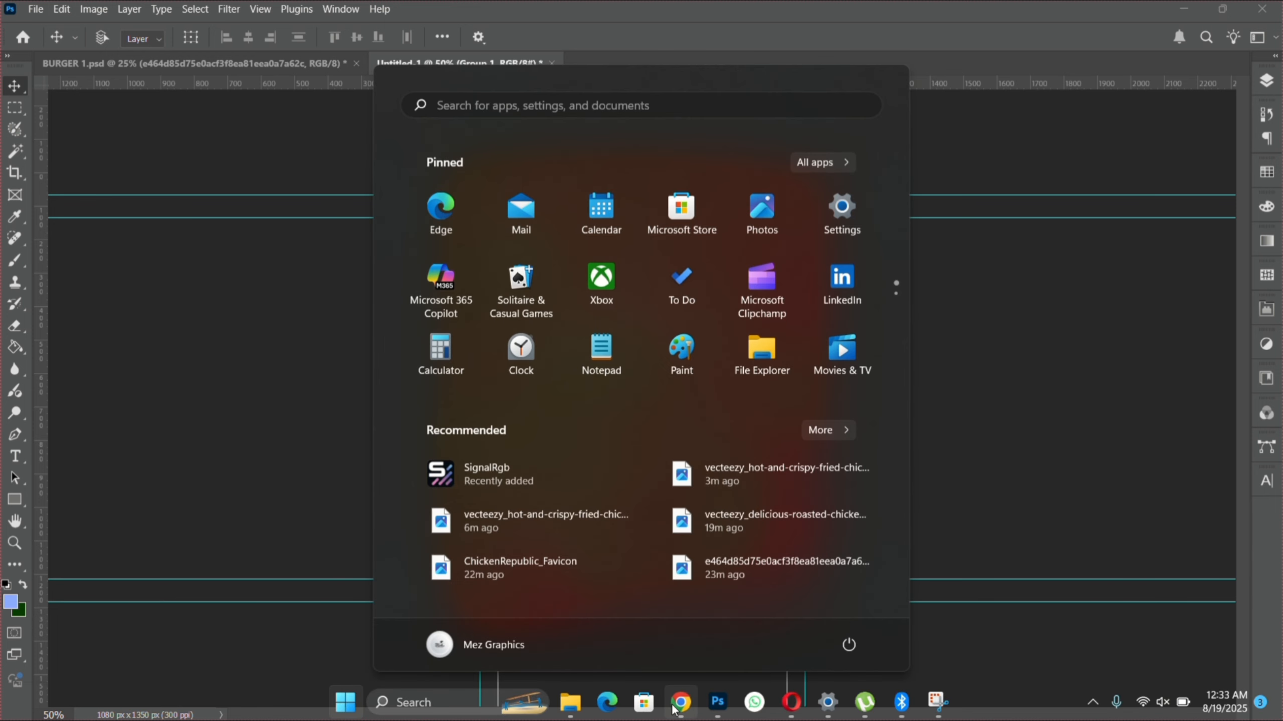
# - Search Google Images in Chrome for 'fire sparks on black background'
pyautogui.click(673, 708)
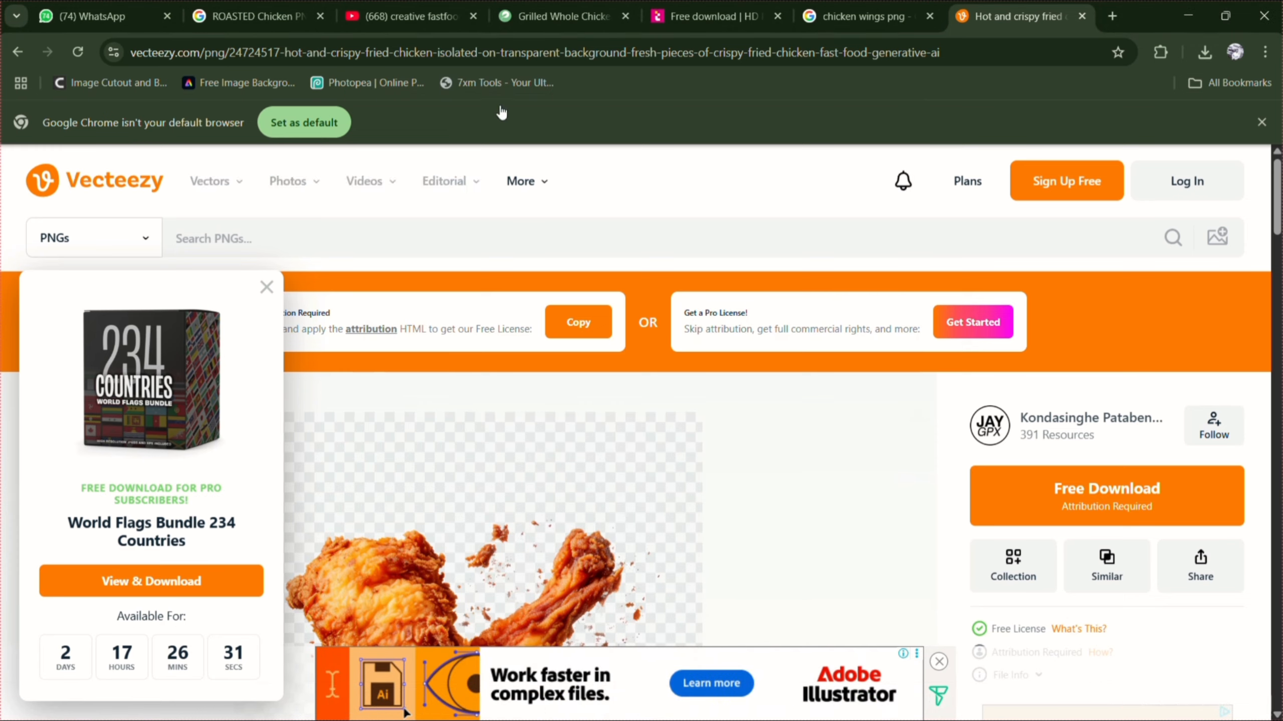
pyautogui.click(443, 52)
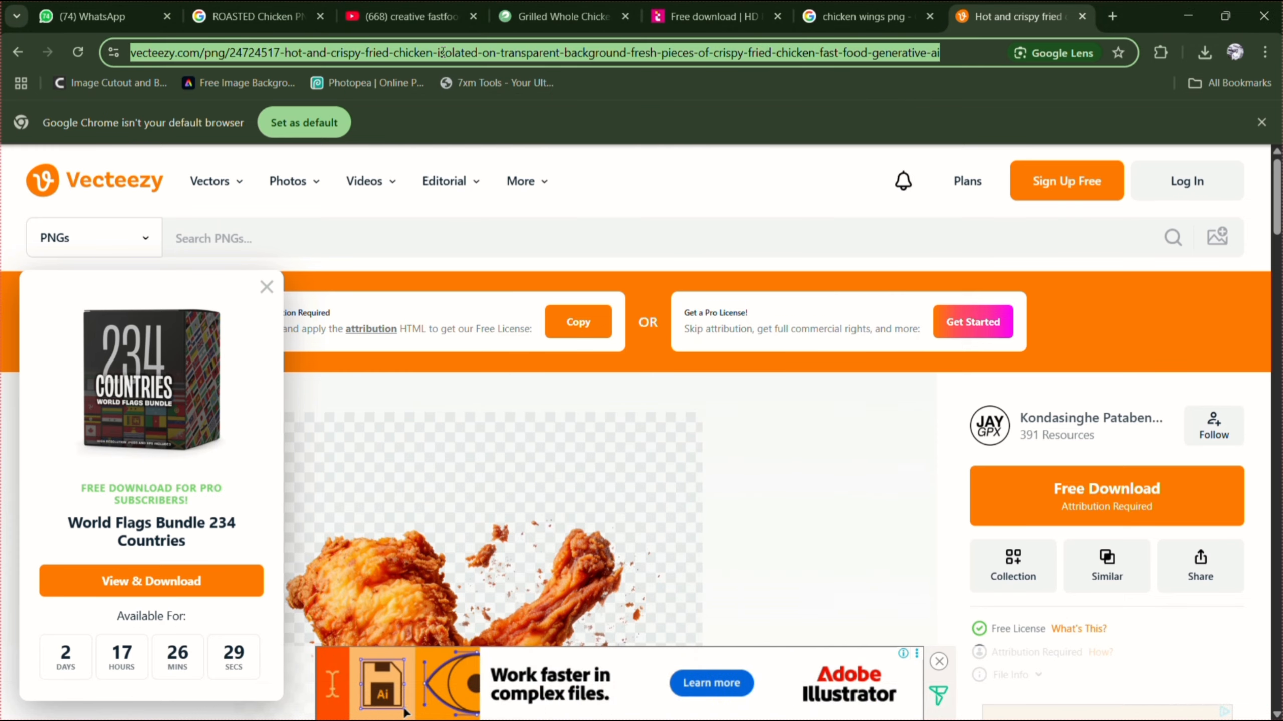
pyautogui.write('fire roasty bouqueh')
pyautogui.press('Return')
pyautogui.click(216, 240)
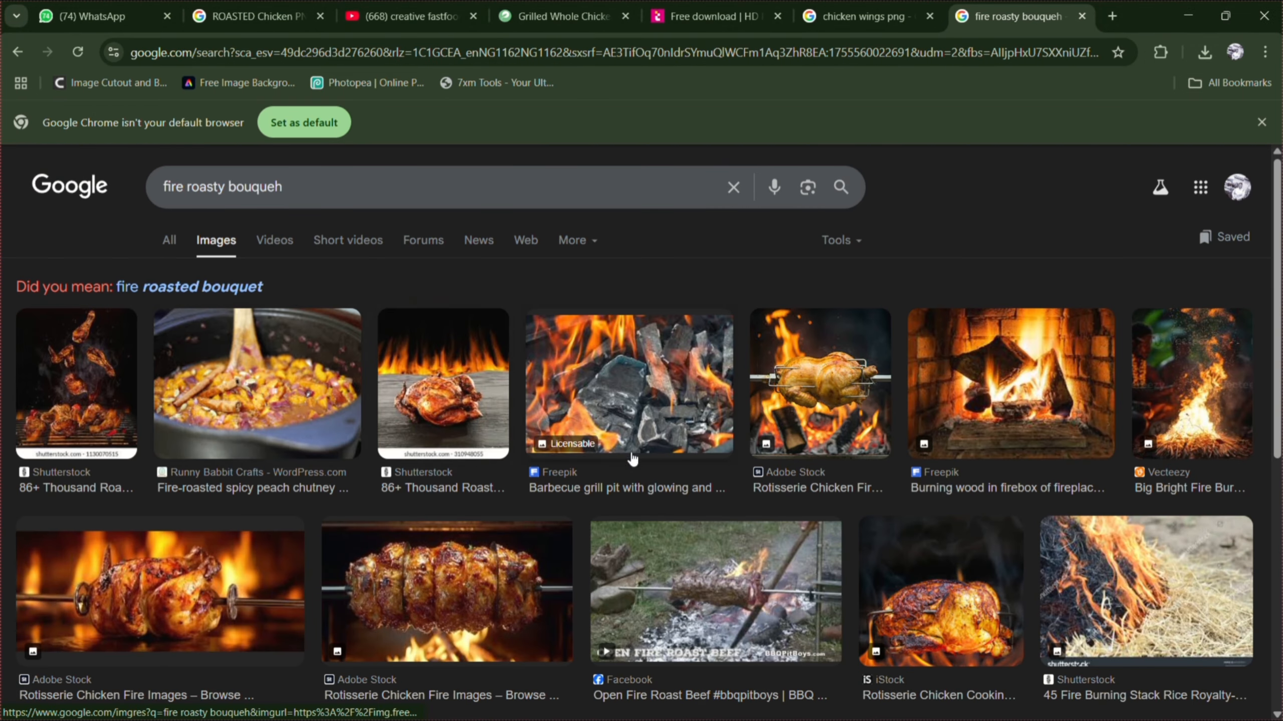
pyautogui.moveTo(576, 182); pyautogui.dragTo(158, 185)
pyautogui.write('fire sparks on black background')
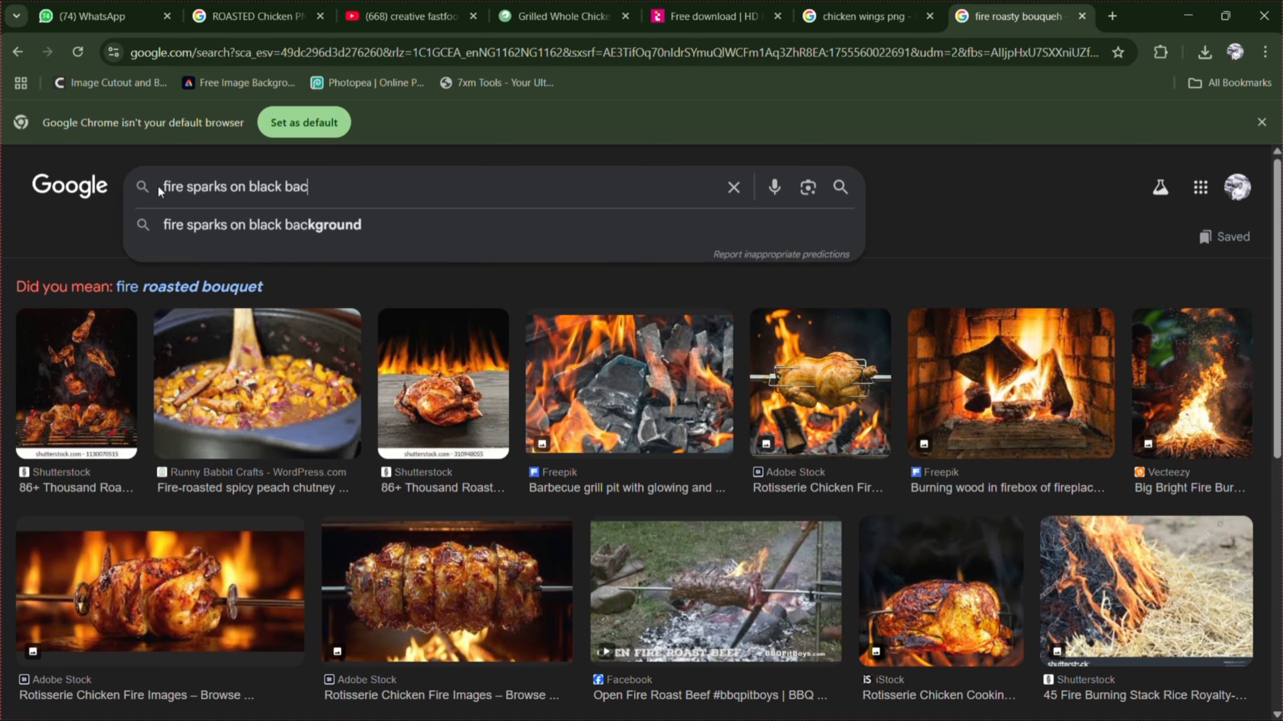
pyautogui.press('Return')
# - Download the Freepik fire sparks image as a JPG and return to Photoshop
pyautogui.click(1136, 444)
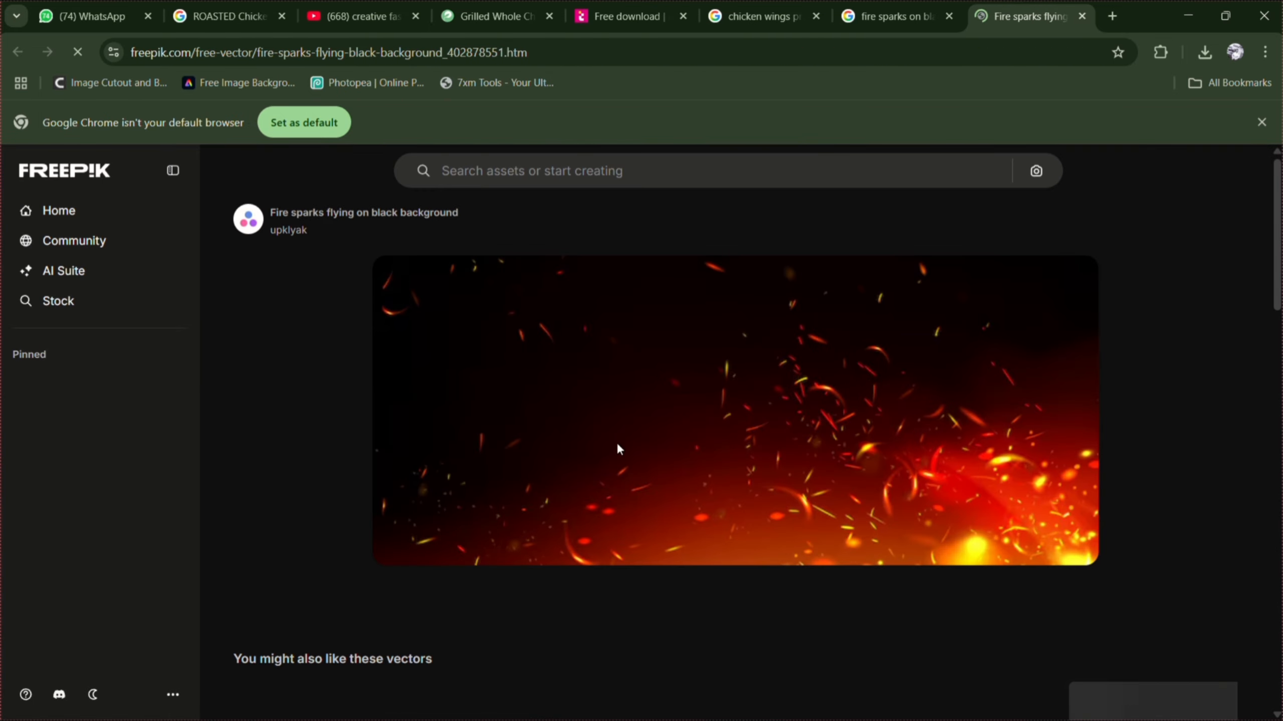
pyautogui.scroll(-5, 1258, 399)
pyautogui.scroll(5, 1258, 400)
pyautogui.click(1097, 221)
pyautogui.click(1067, 316)
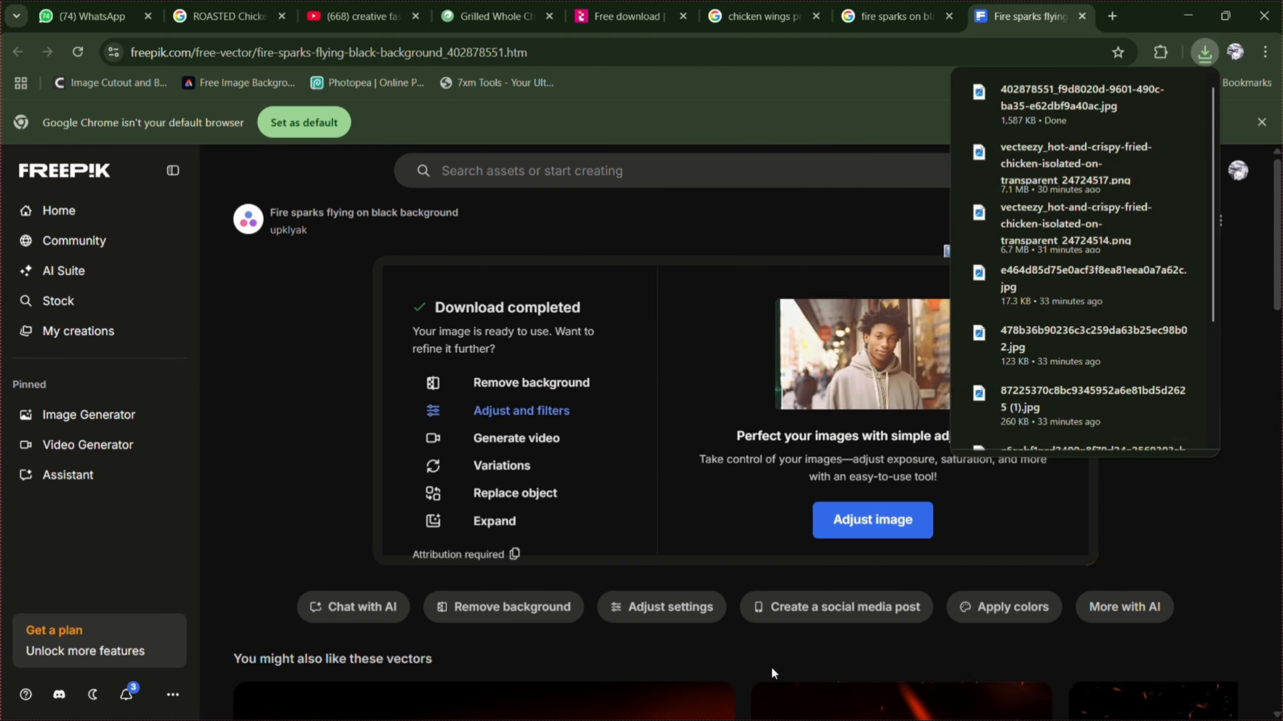
pyautogui.moveTo(1066, 104); pyautogui.dragTo(556, 402)
pyautogui.hotkey('alt', 'Tab')
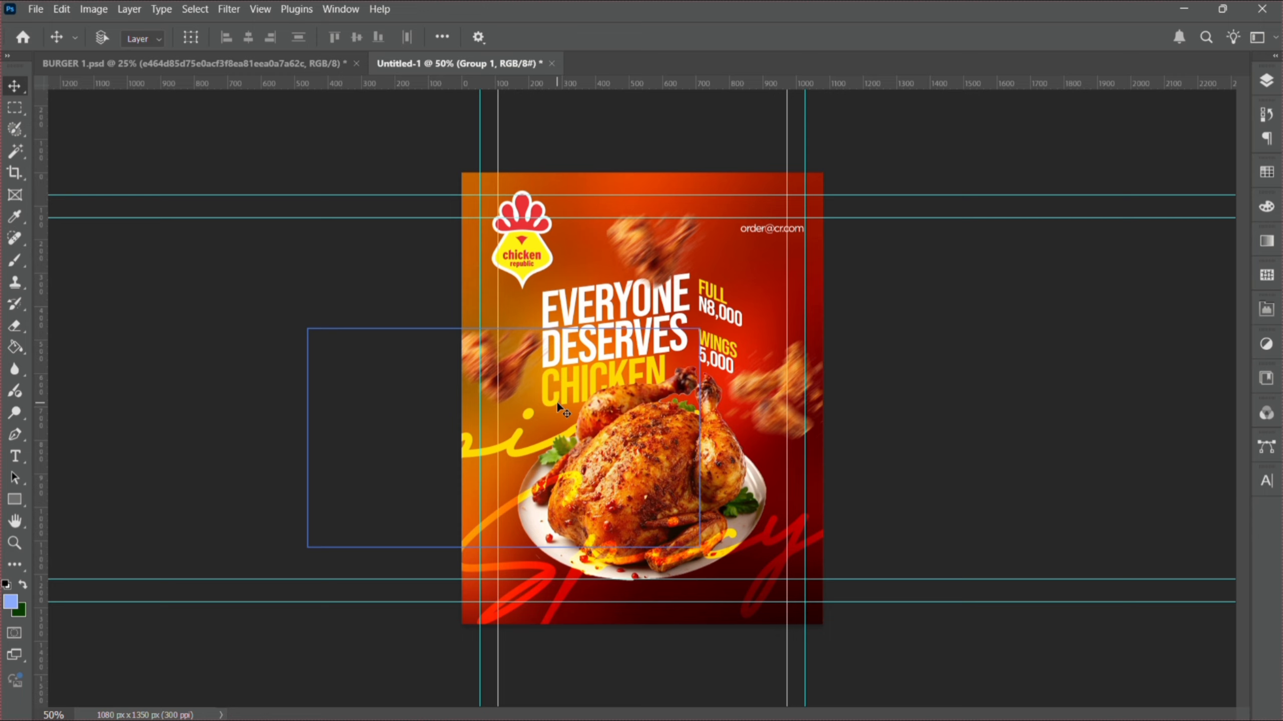
# - Embed the downloaded fire sparks image and enlarge it to cover the whole poster
pyautogui.click(39, 14)
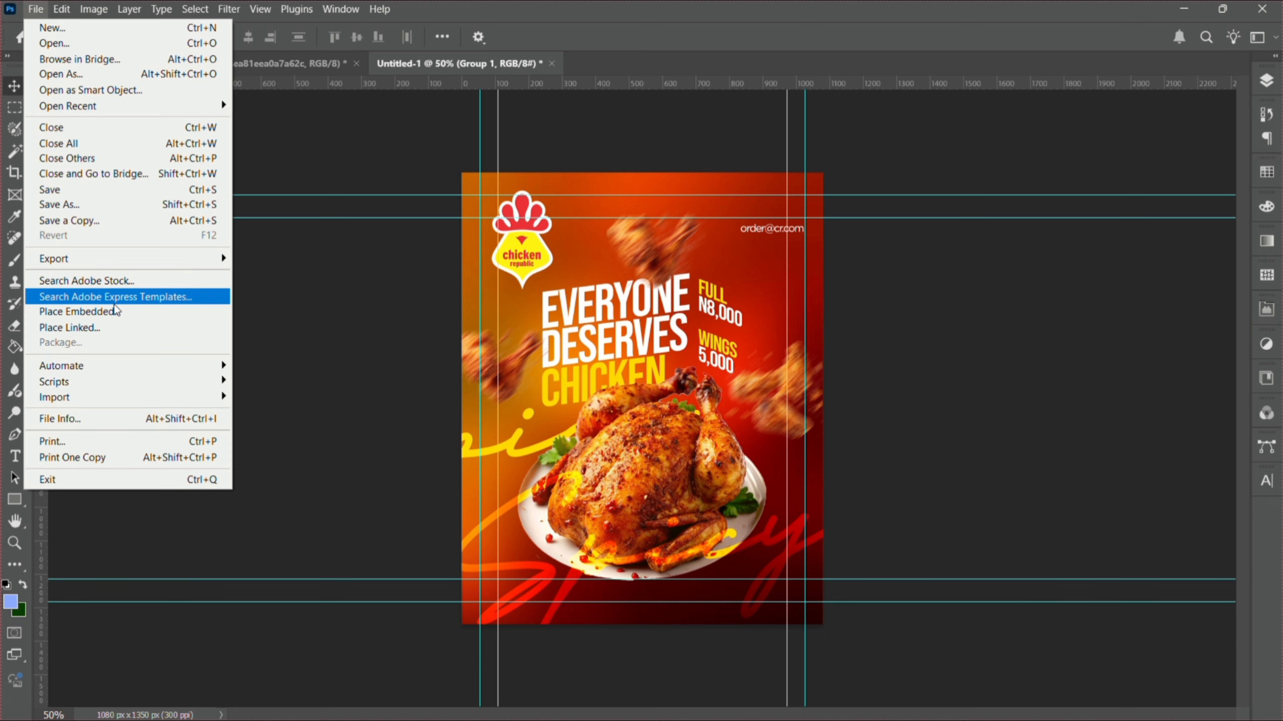
pyautogui.click(106, 319)
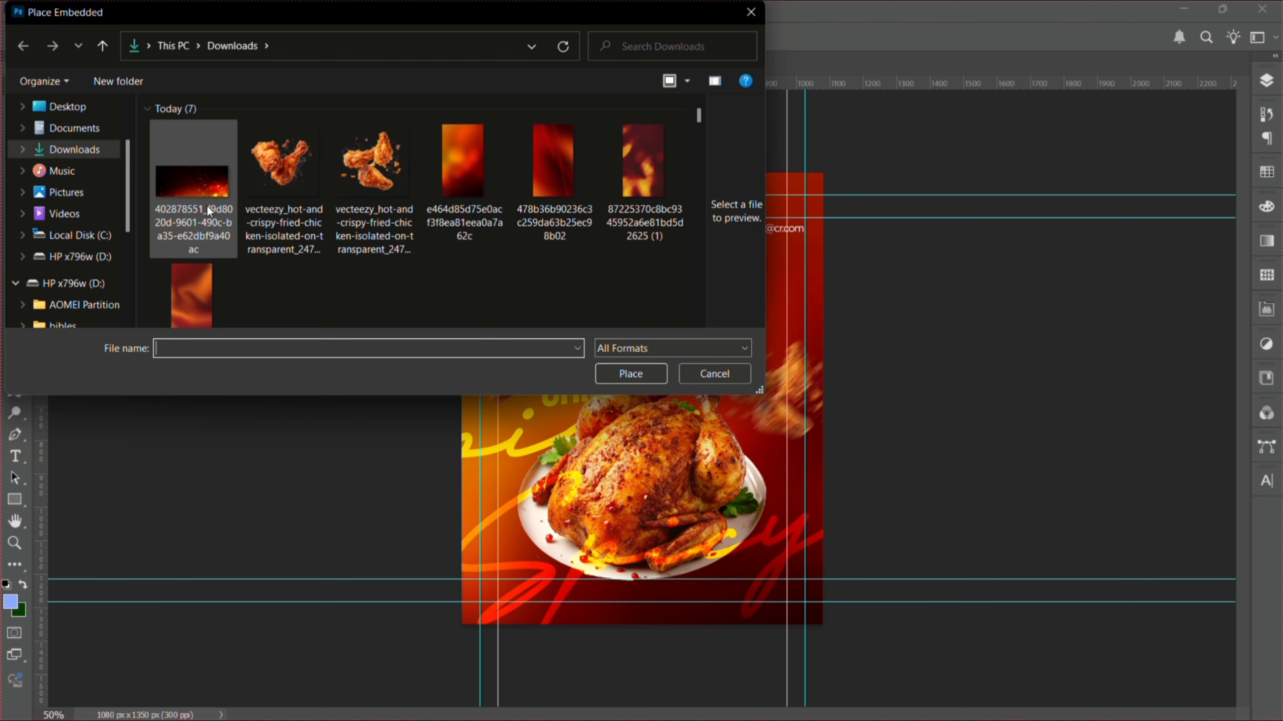
pyautogui.click(215, 200)
pyautogui.doubleClick(216, 202)
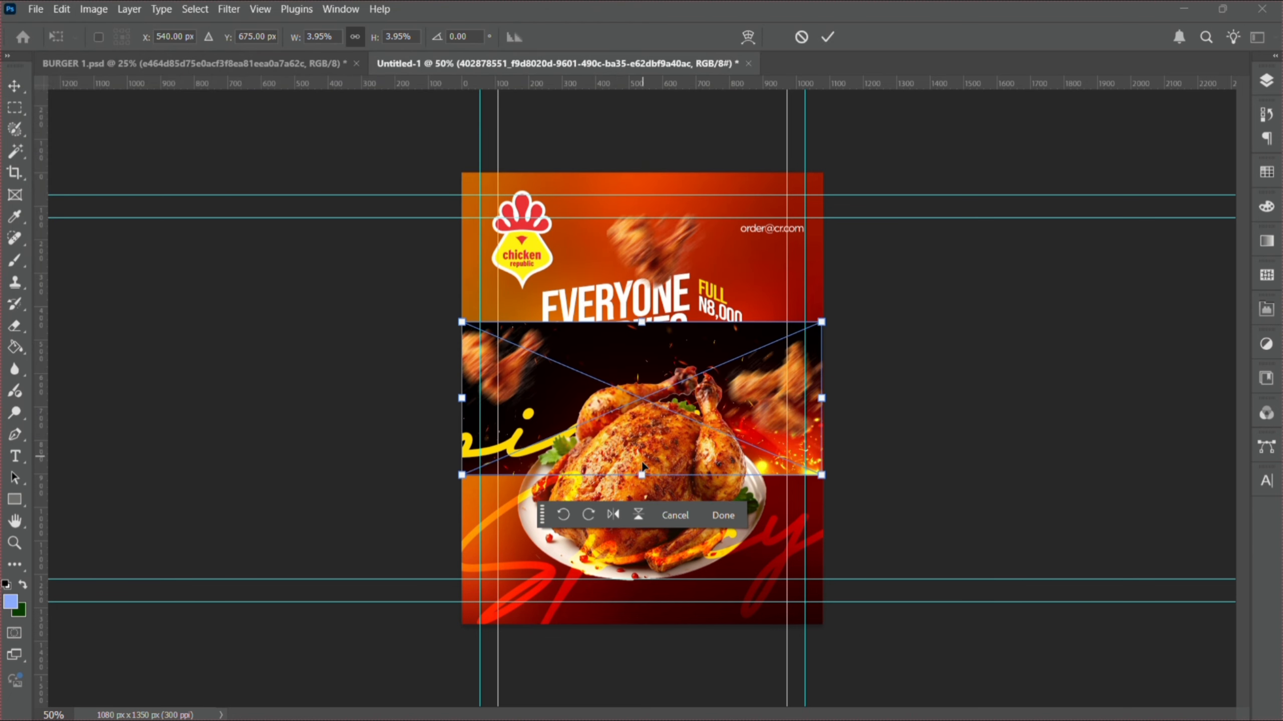
pyautogui.moveTo(641, 475); pyautogui.dragTo(660, 624)
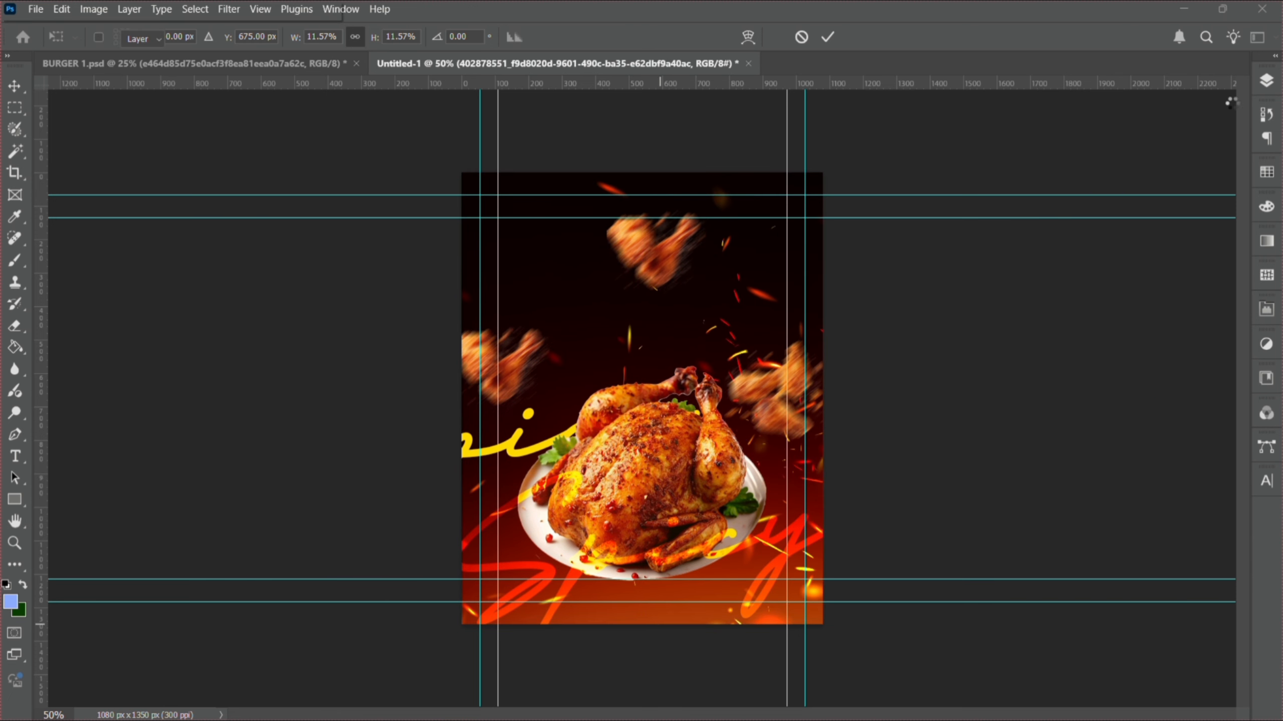
# - Move the sparks layer to the top of the stack and set its blend mode to Screen
pyautogui.click(1266, 84)
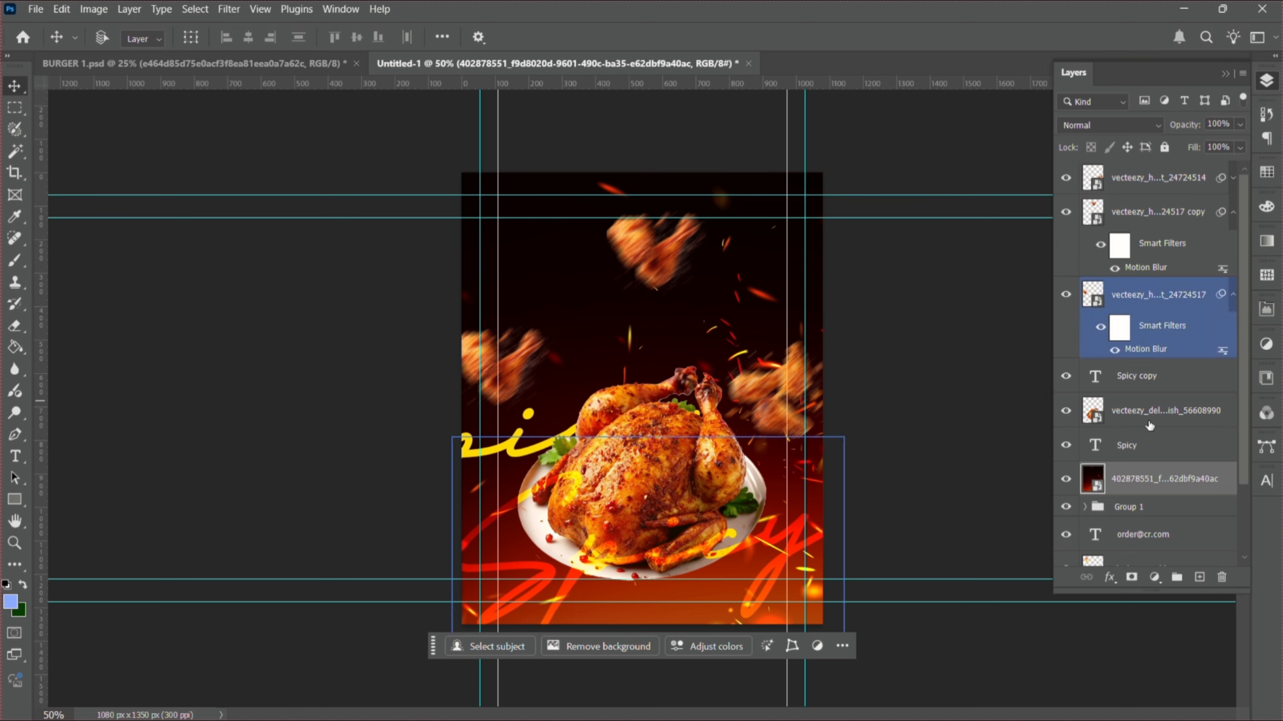
pyautogui.moveTo(1148, 494); pyautogui.dragTo(1125, 158)
pyautogui.click(1117, 124)
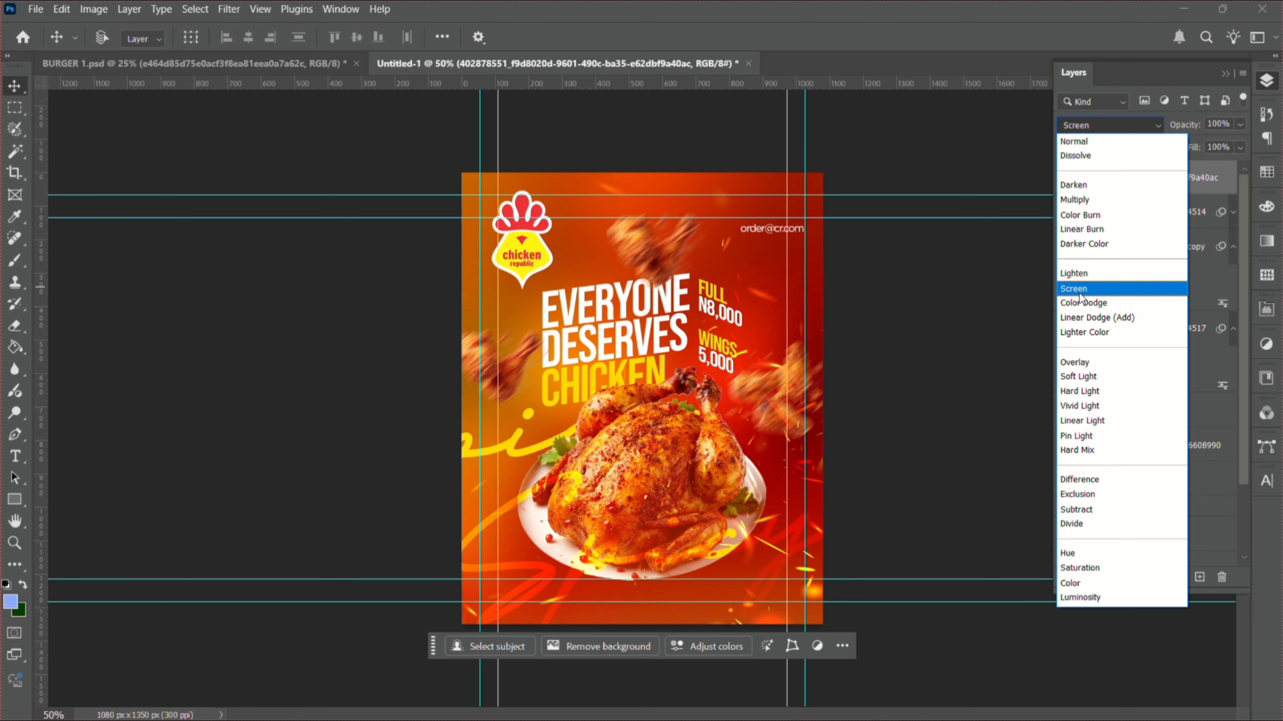
pyautogui.click(1079, 292)
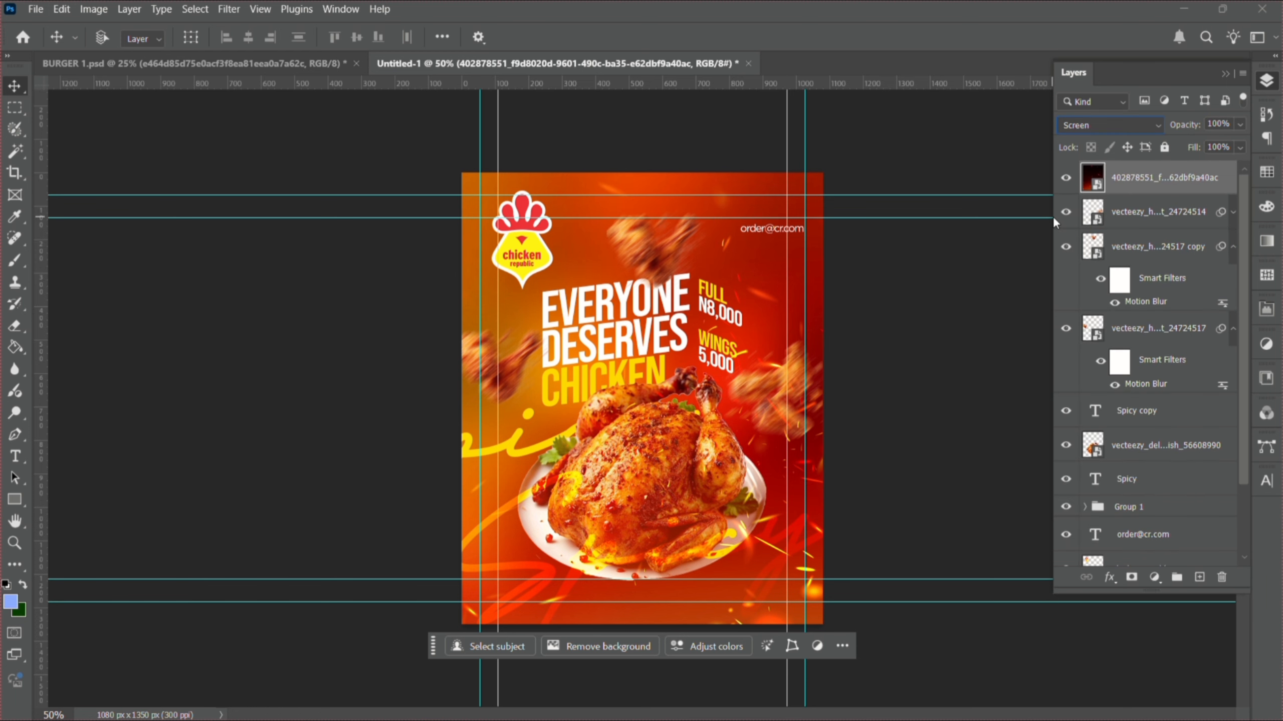
# - Shift the spark overlay right and up across the poster and commit its new position
pyautogui.moveTo(629, 476); pyautogui.dragTo(673, 495)
pyautogui.hotkey('ctrl', 't')
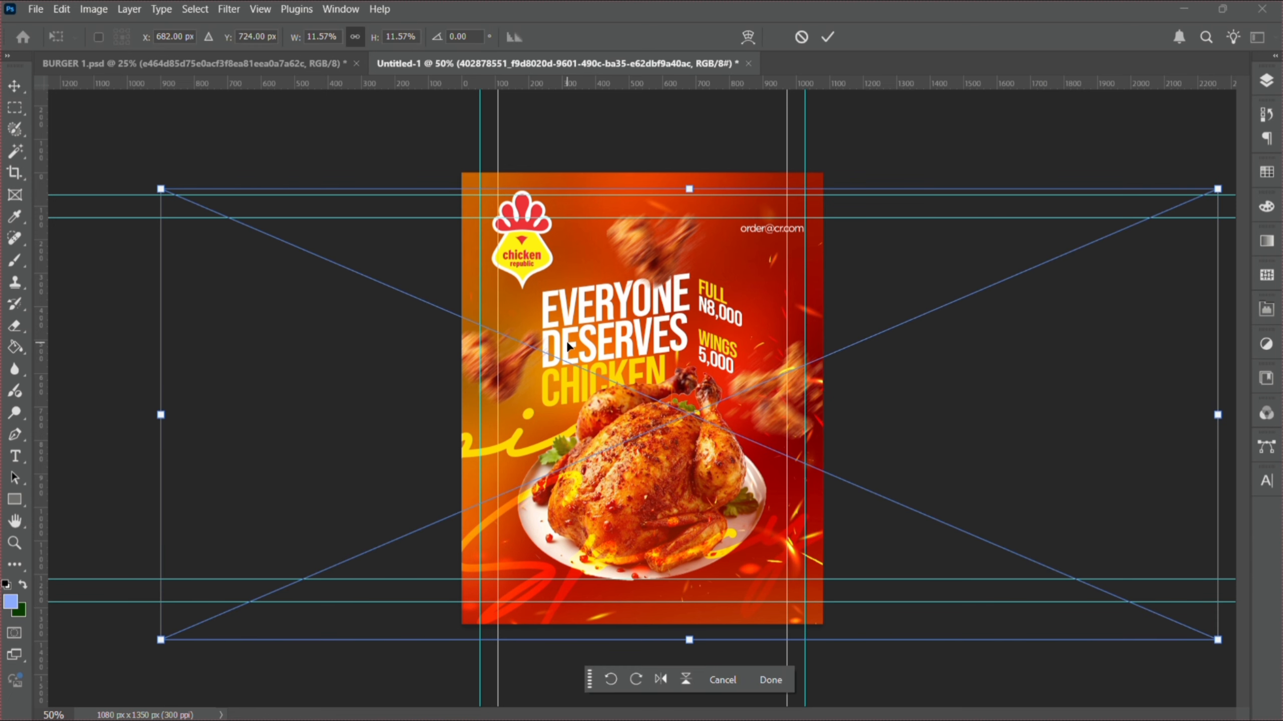
pyautogui.moveTo(593, 349); pyautogui.dragTo(767, 327)
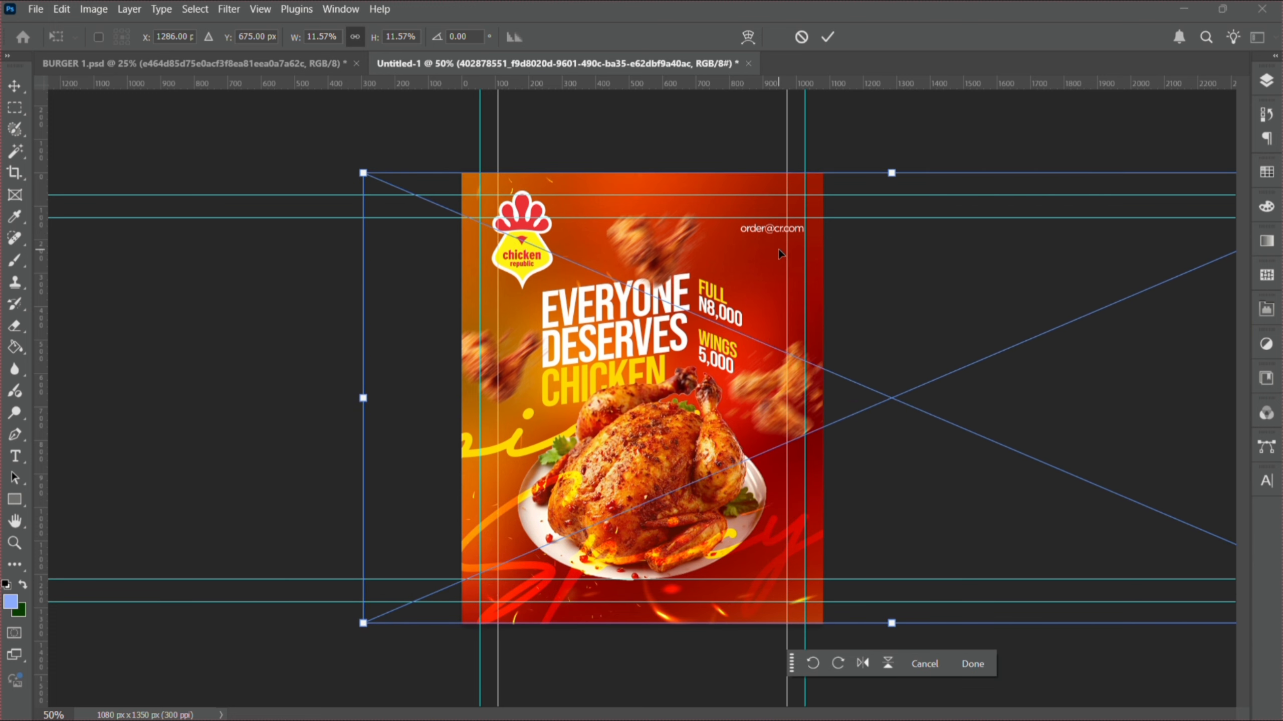
pyautogui.moveTo(778, 248)
pyautogui.mouseDown()
pyautogui.moveTo(863, 250)
pyautogui.moveTo(800, 247)
pyautogui.mouseUp()
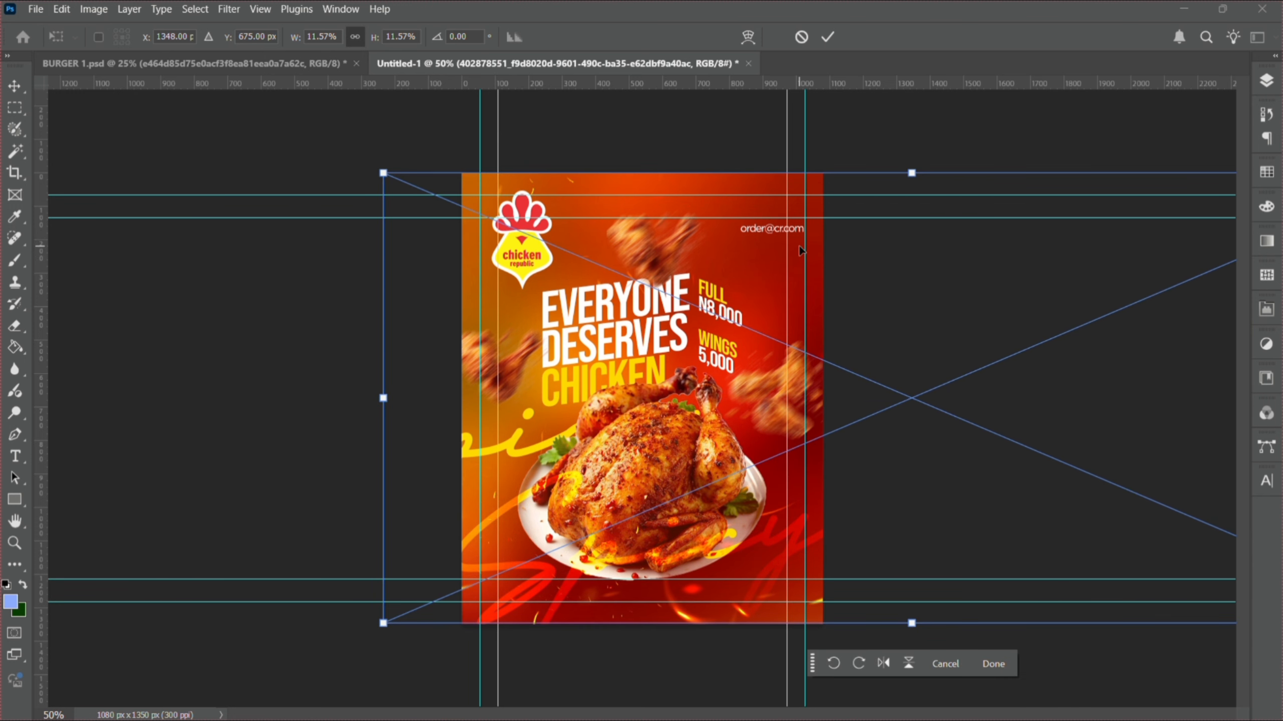
pyautogui.press('Return')
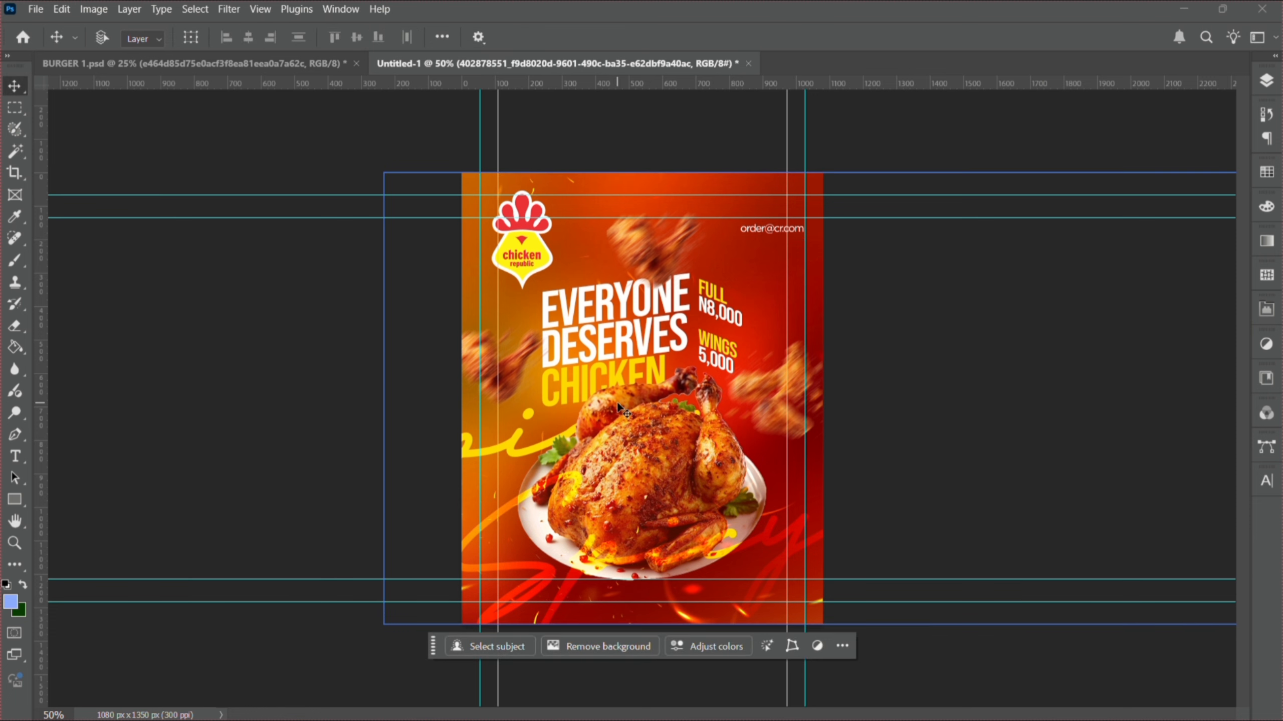
# - Zoom in on the right-hand wings, zoom back out to the full poster, and show the layers
pyautogui.click(11, 546)
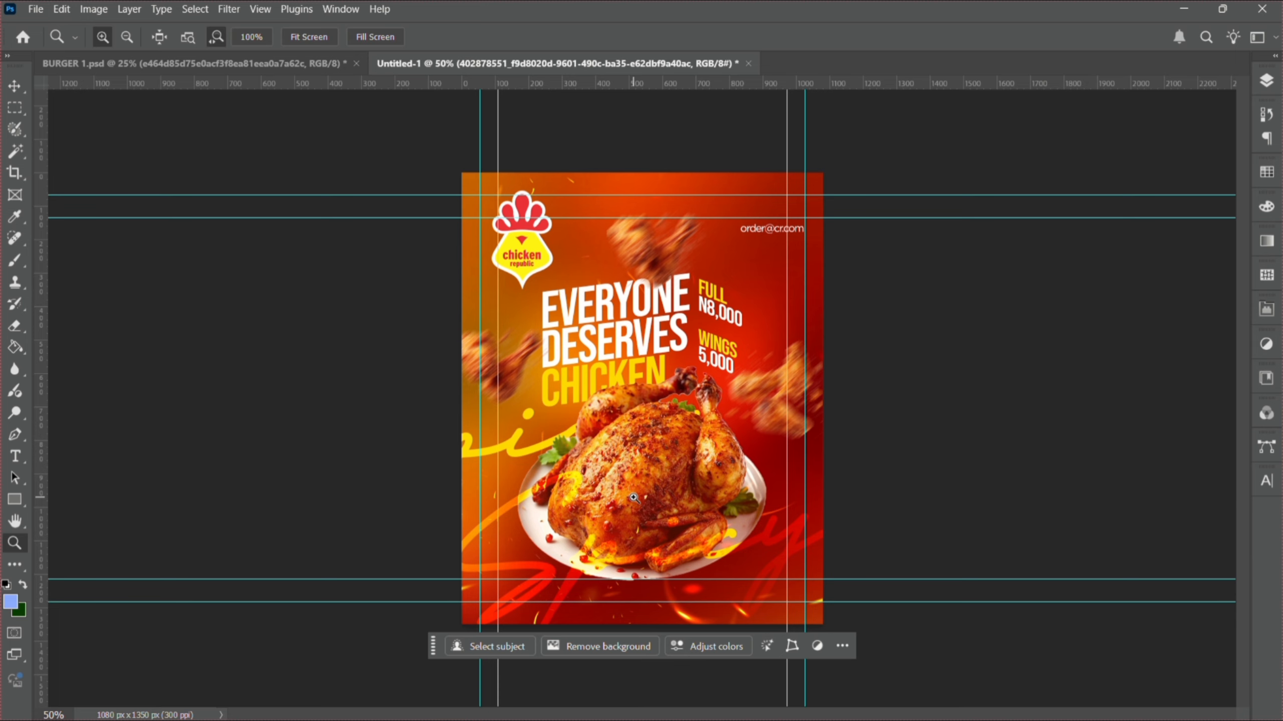
pyautogui.hotkey('ctrl', '+')
pyautogui.click(827, 427)
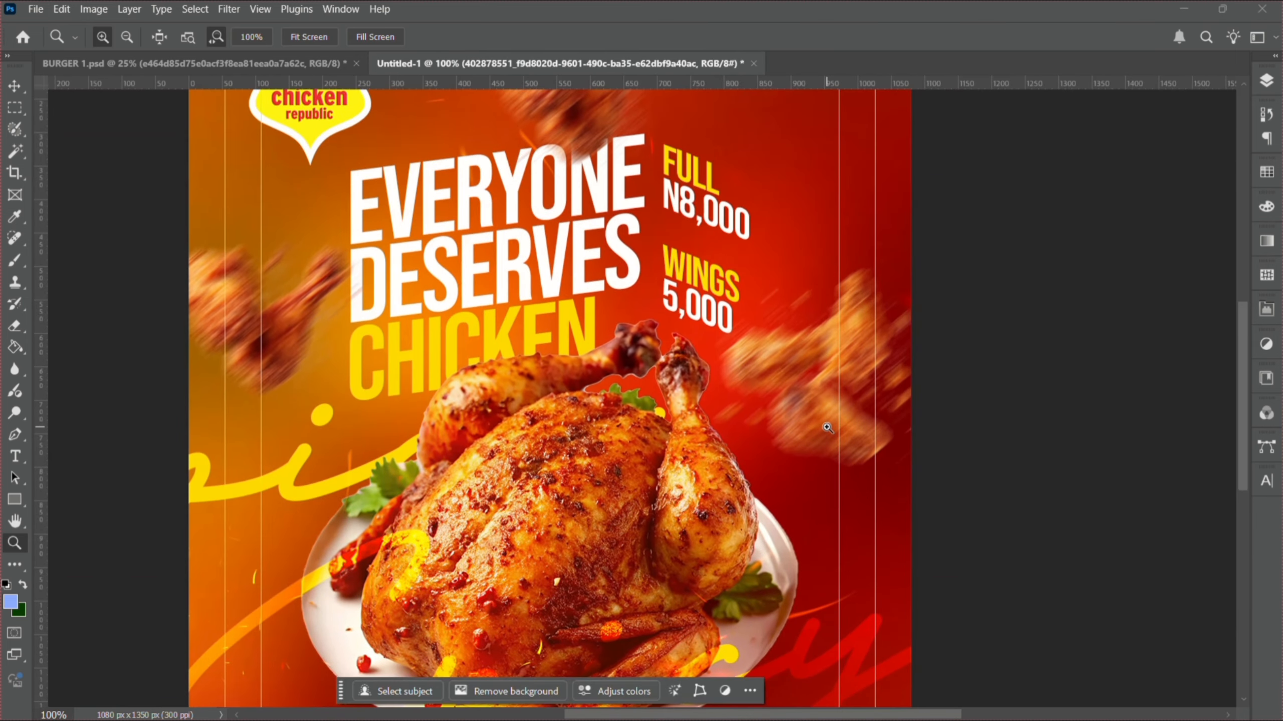
pyautogui.click(827, 427)
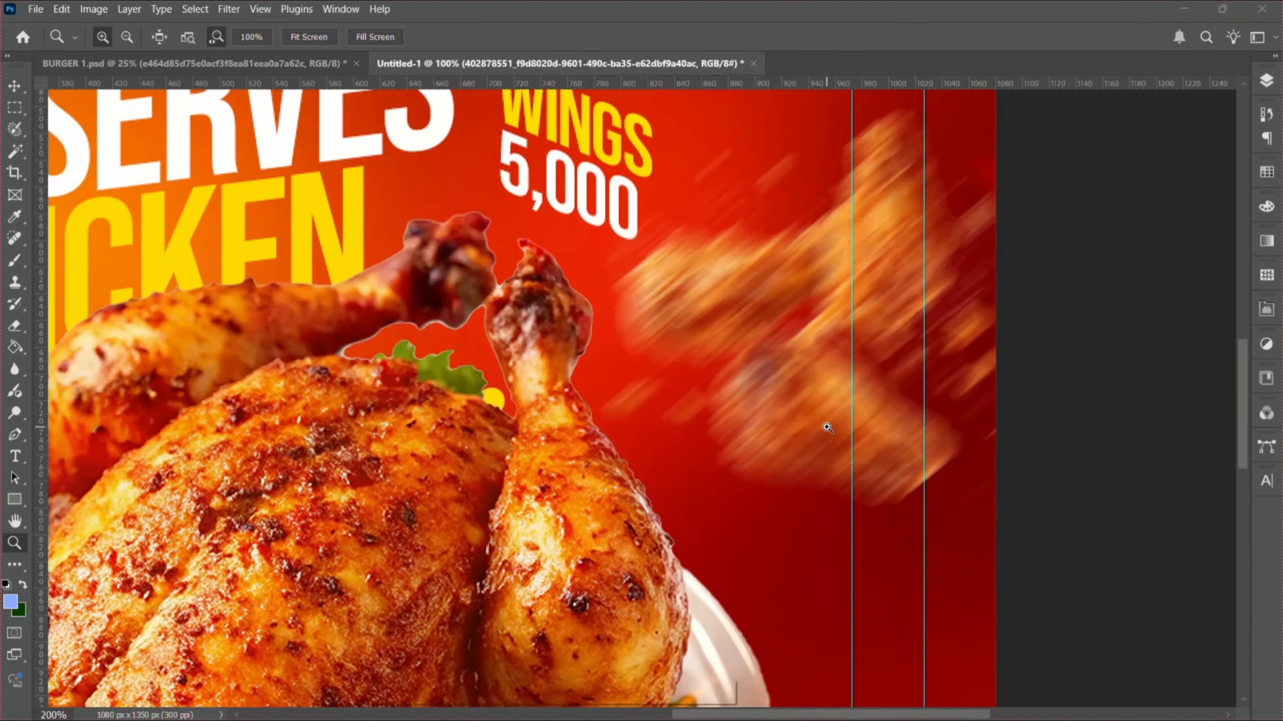
pyautogui.keyDown('alt'); pyautogui.click(622, 433); pyautogui.keyUp('alt')
pyautogui.keyDown('alt'); pyautogui.click(622, 432); pyautogui.keyUp('alt')
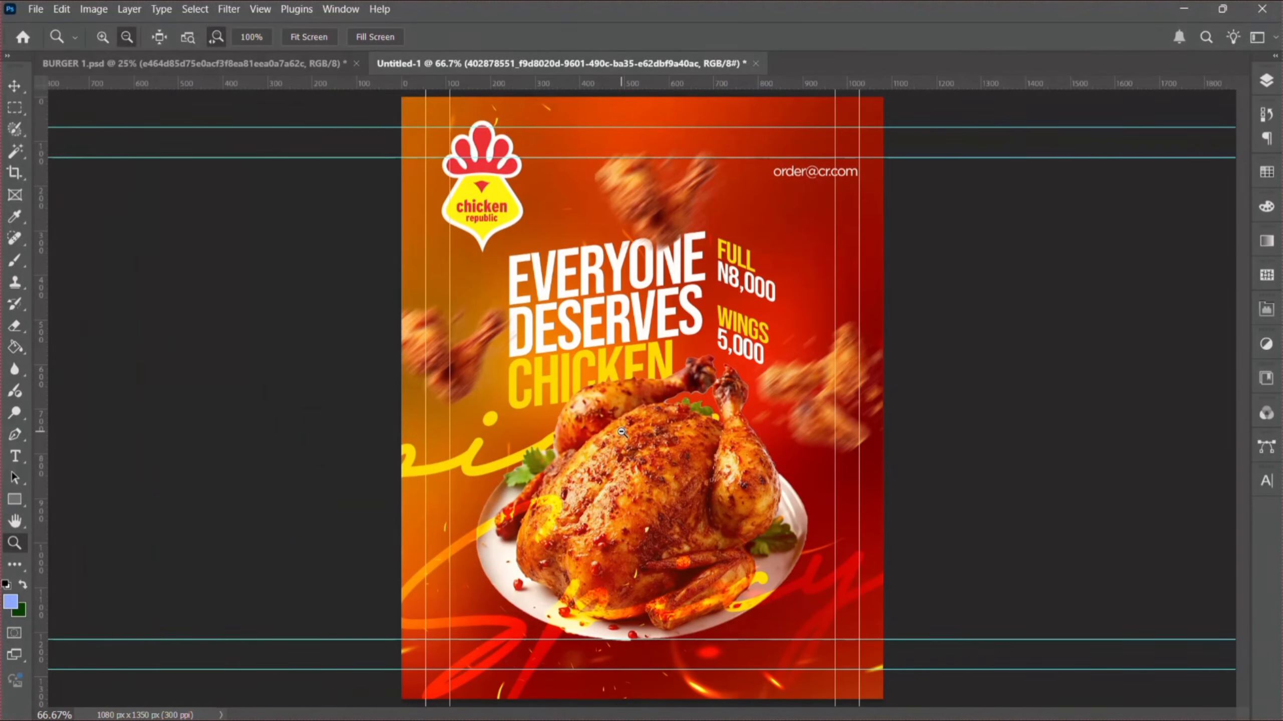
pyautogui.keyDown('alt'); pyautogui.click(621, 432); pyautogui.keyUp('alt')
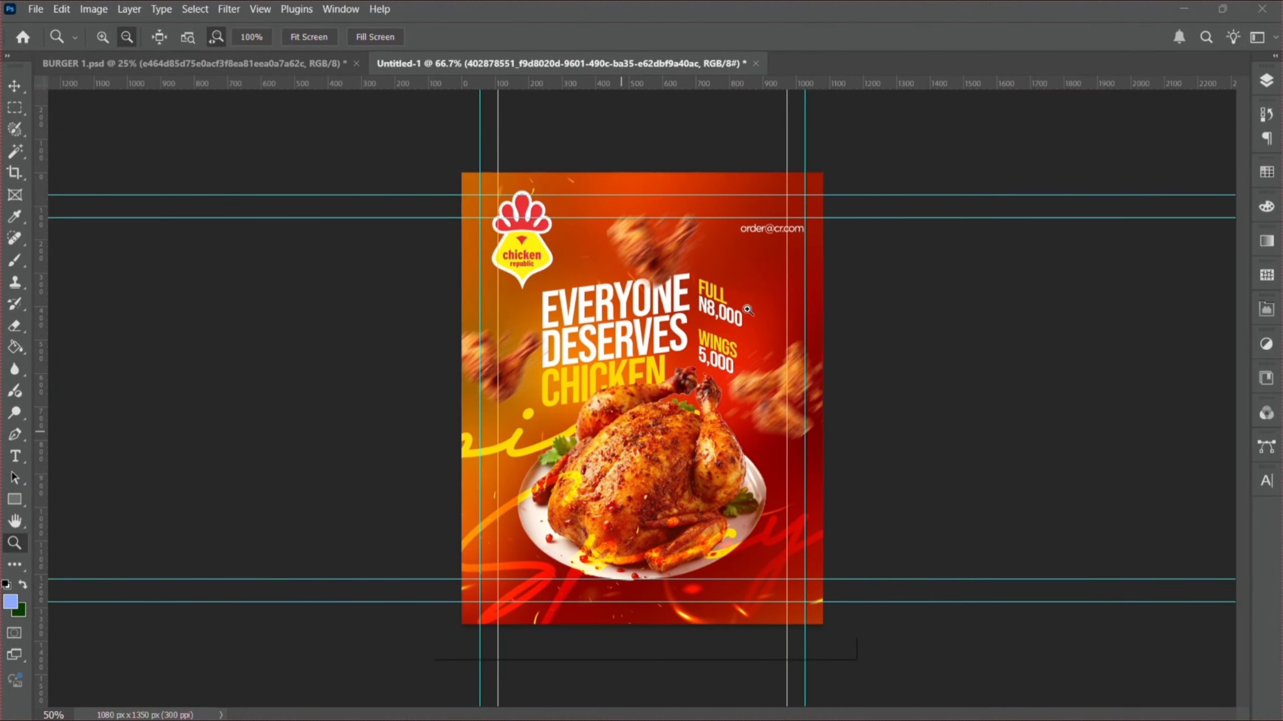
pyautogui.click(1266, 80)
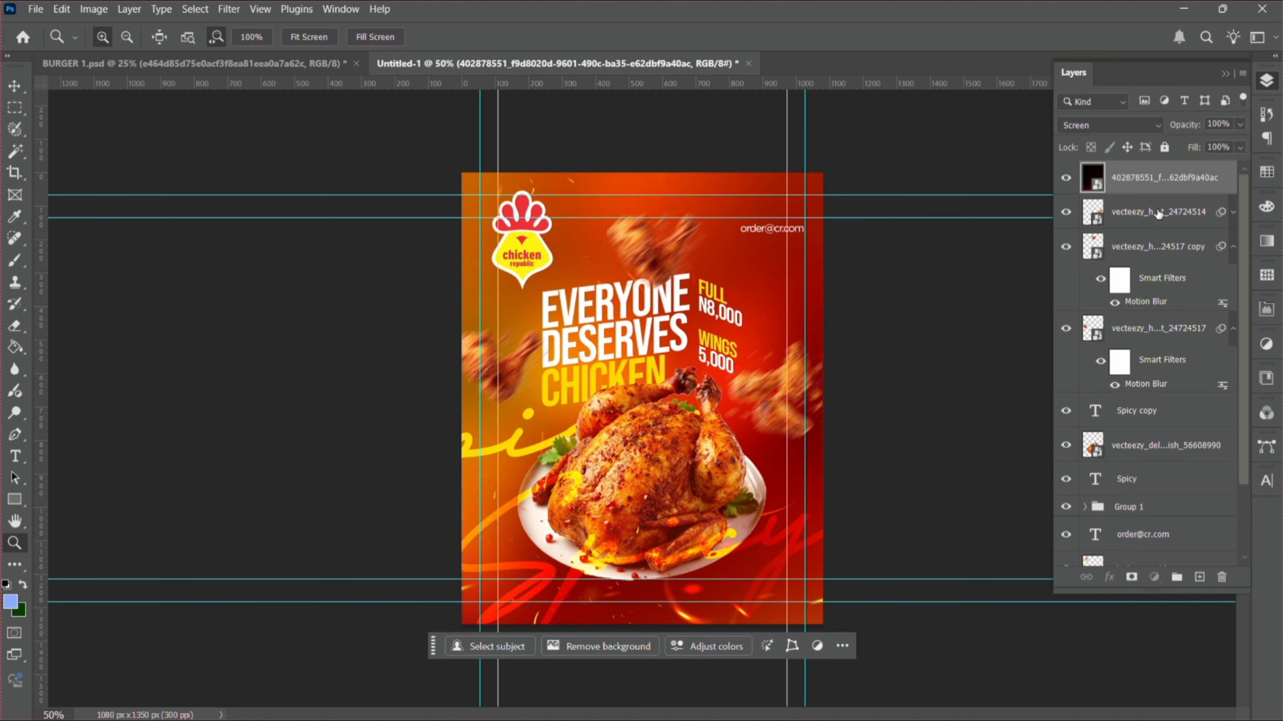
pyautogui.keyDown('shift'); pyautogui.click(1158, 212); pyautogui.keyUp('shift')
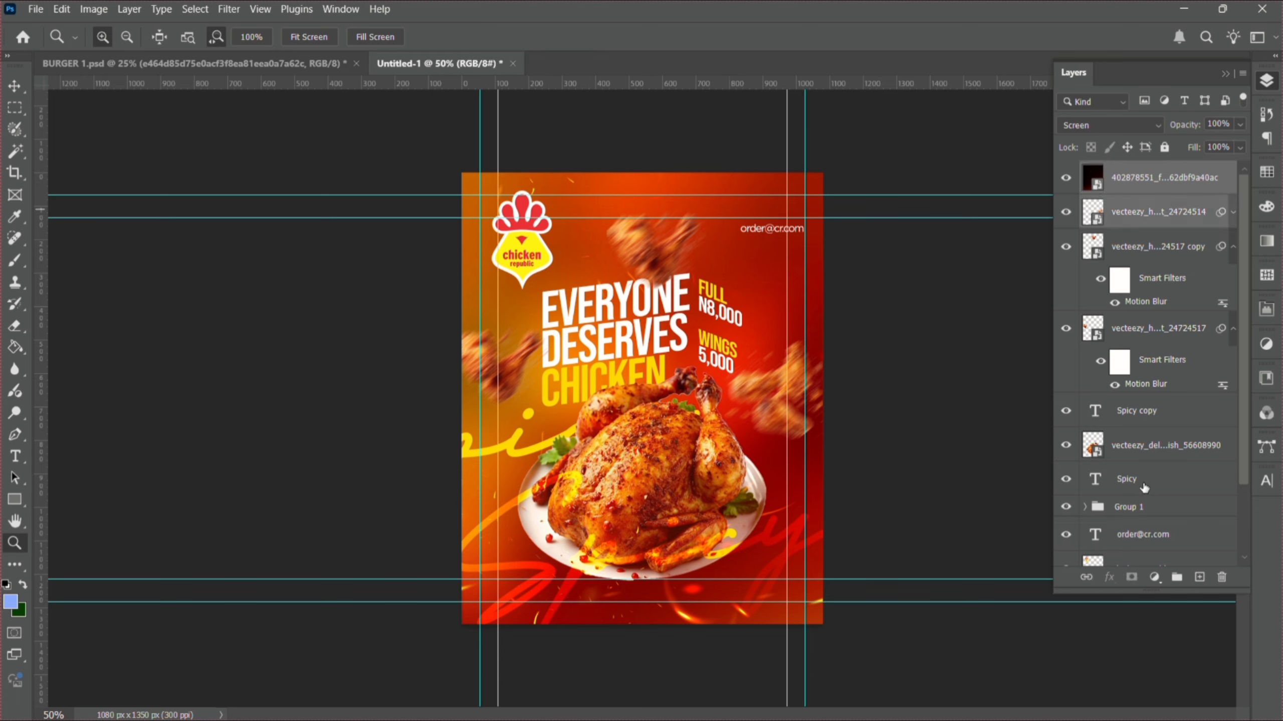
pyautogui.keyDown('shift'); pyautogui.click(1162, 258); pyautogui.keyUp('shift')
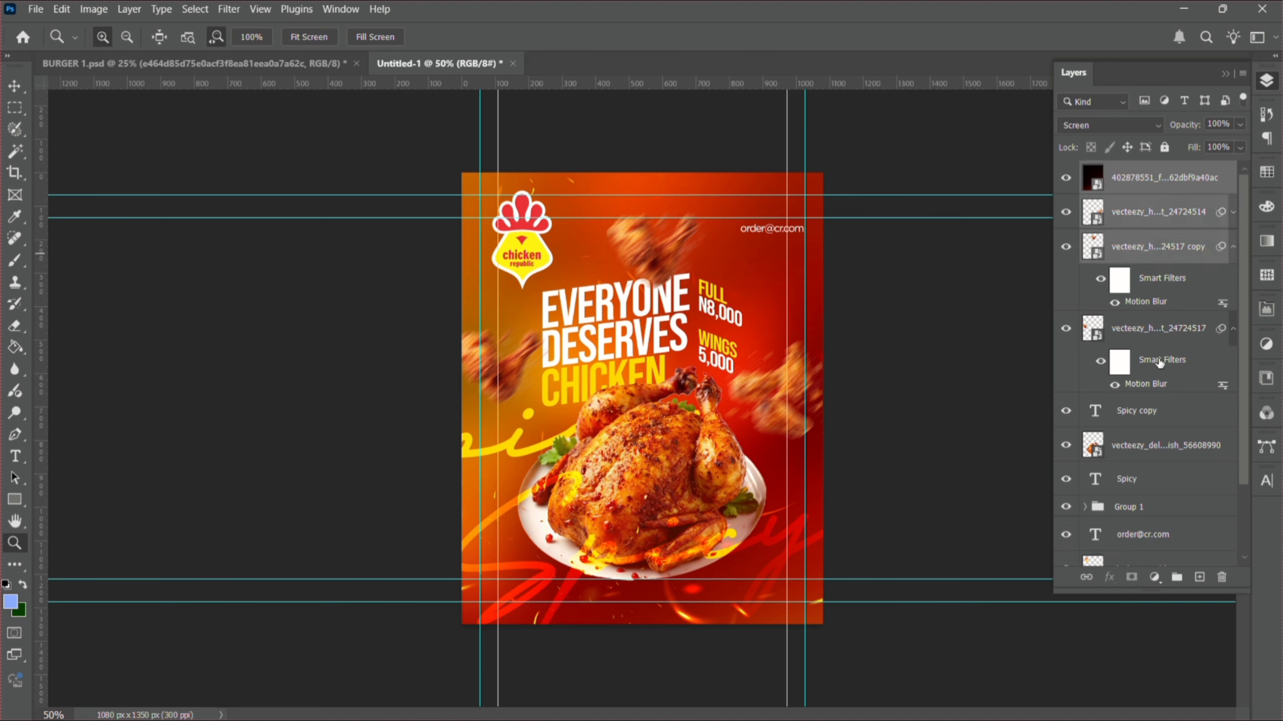
pyautogui.keyDown('shift'); pyautogui.click(1161, 362); pyautogui.keyUp('shift')
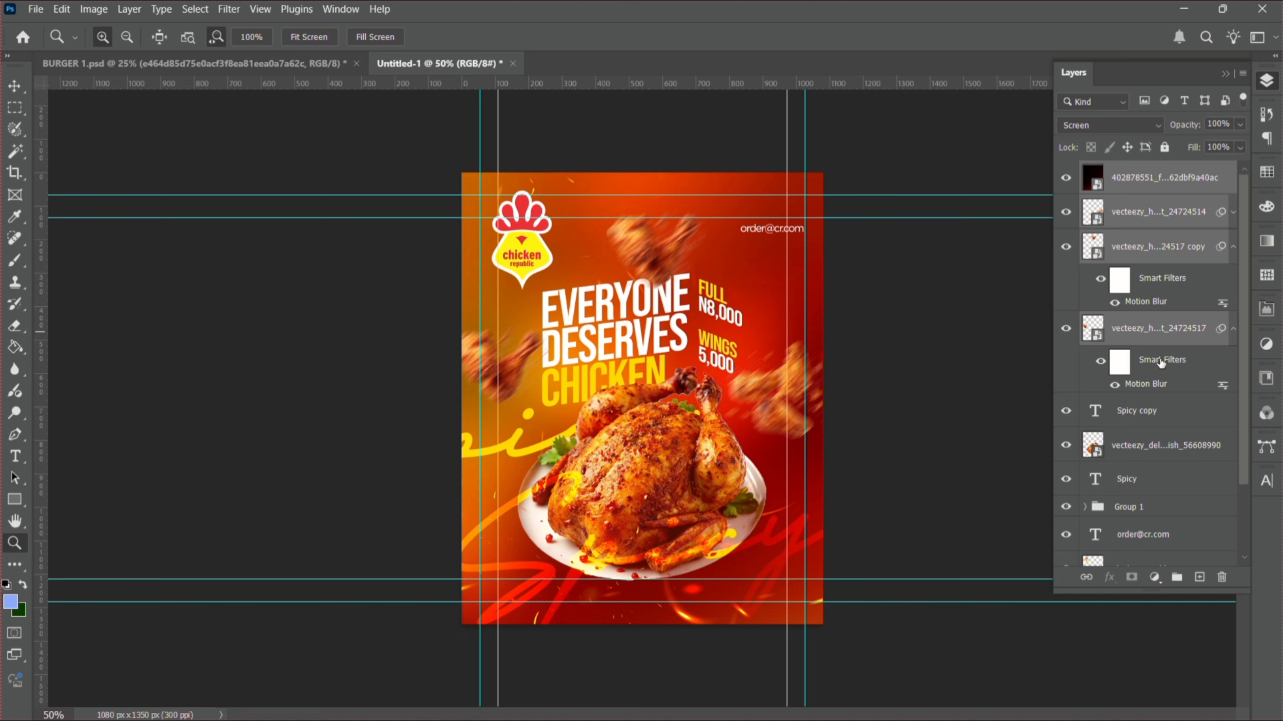
pyautogui.keyDown('shift'); pyautogui.click(1163, 417); pyautogui.keyUp('shift')
pyautogui.keyDown('shift'); pyautogui.click(1166, 457); pyautogui.keyUp('shift')
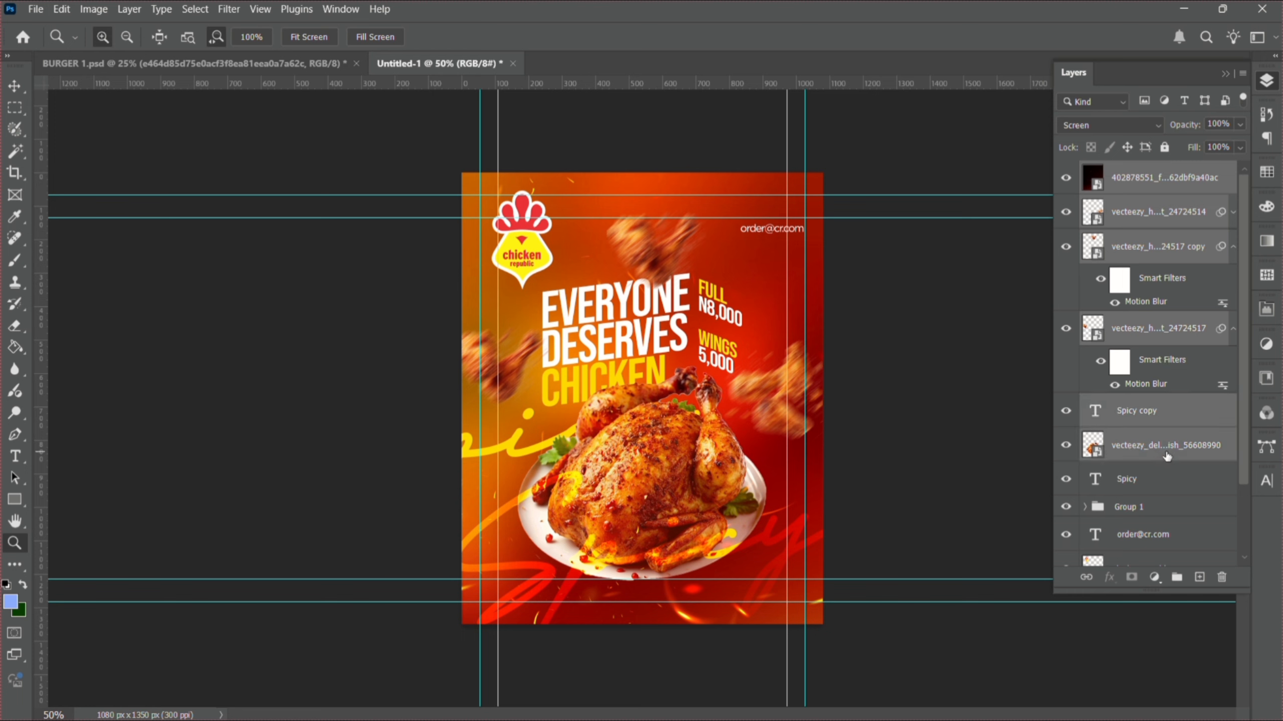
pyautogui.keyDown('shift'); pyautogui.click(1169, 481); pyautogui.keyUp('shift')
pyautogui.keyDown('shift'); pyautogui.click(1170, 515); pyautogui.keyUp('shift')
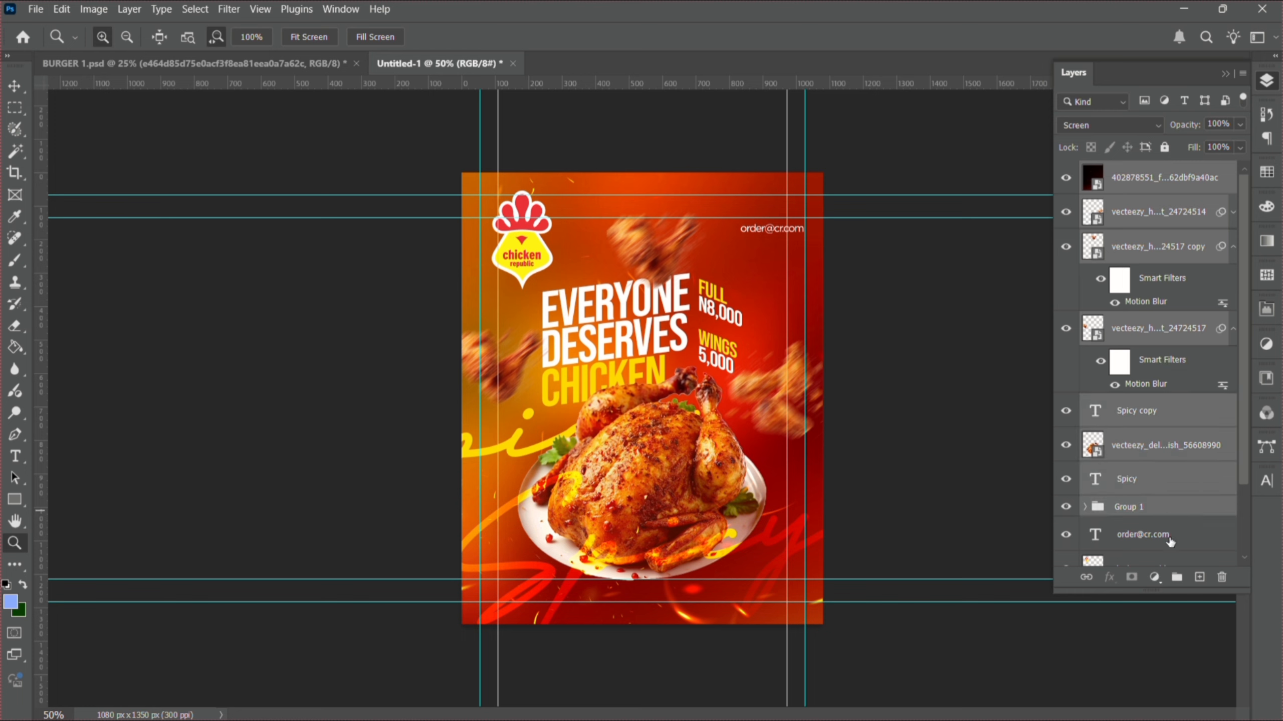
pyautogui.keyDown('shift'); pyautogui.click(1171, 544); pyautogui.keyUp('shift')
# - Add the favicon and background layers, group everything as Group 2, and duplicate it
pyautogui.moveTo(1248, 474); pyautogui.dragTo(1250, 550)
pyautogui.keyDown('shift'); pyautogui.click(1169, 488); pyautogui.keyUp('shift')
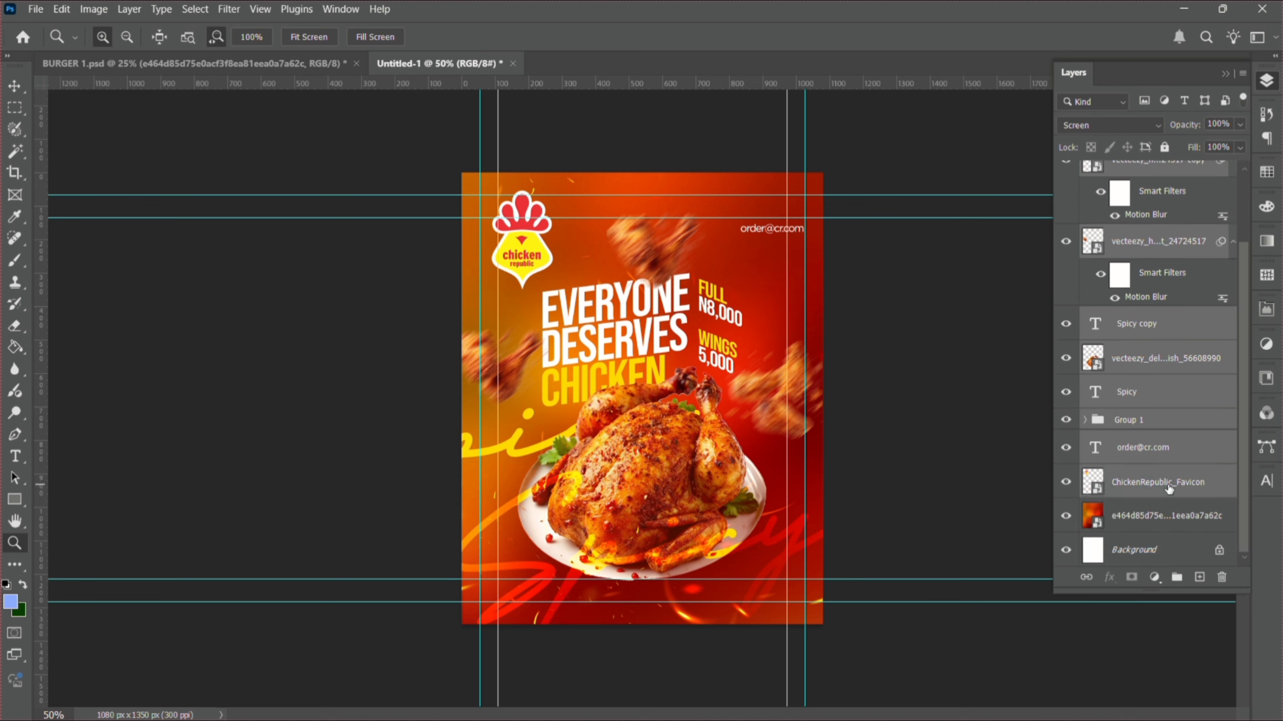
pyautogui.keyDown('shift'); pyautogui.click(1164, 525); pyautogui.keyUp('shift')
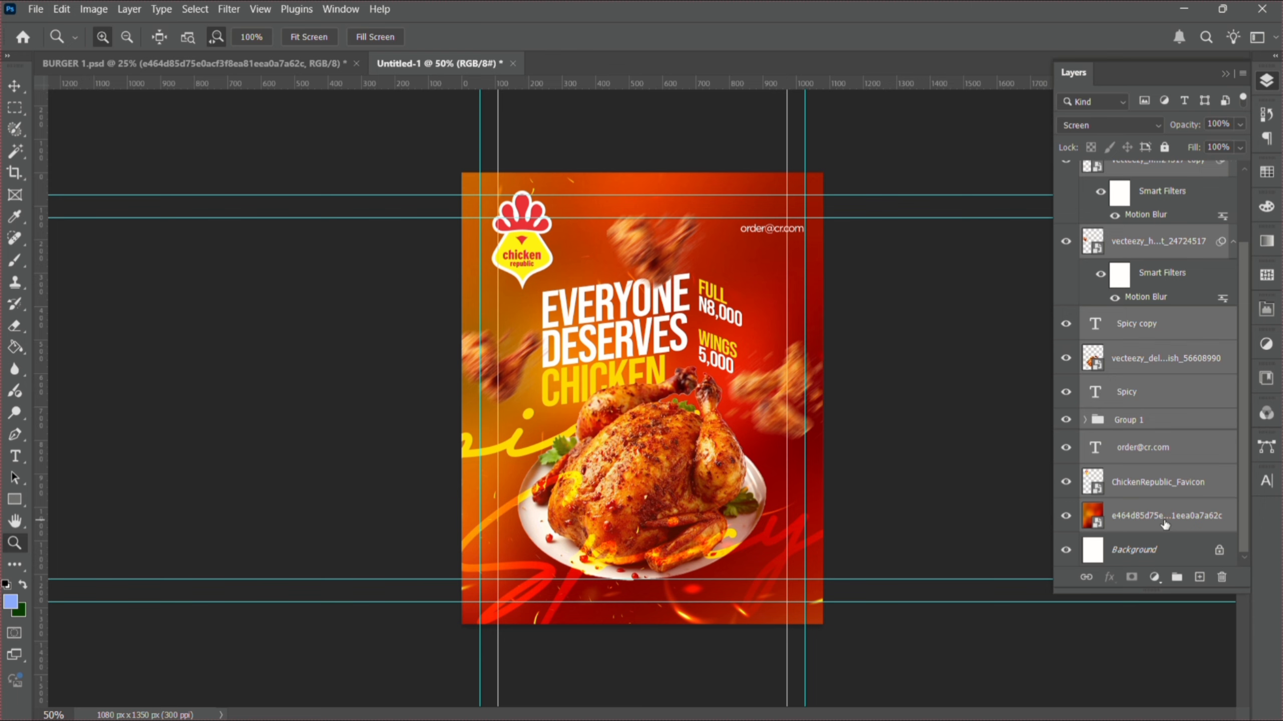
pyautogui.hotkey('ctrl', 'g')
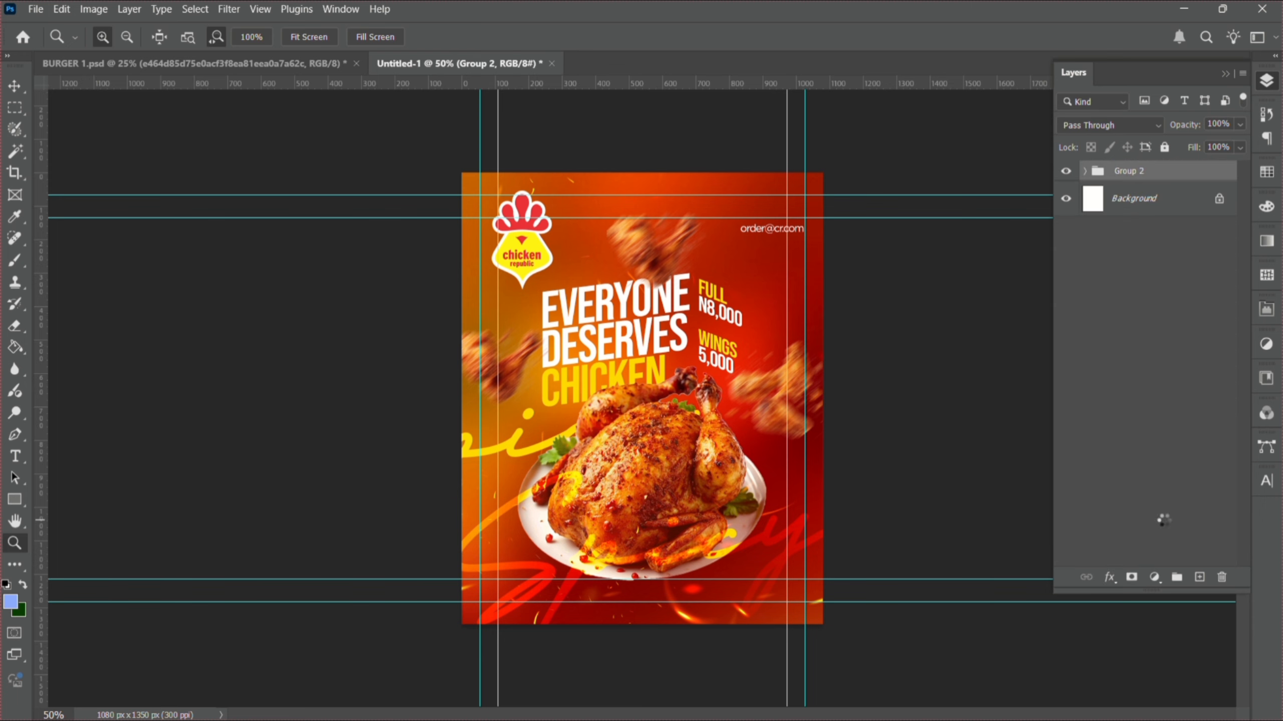
pyautogui.hotkey('ctrl', 'j')
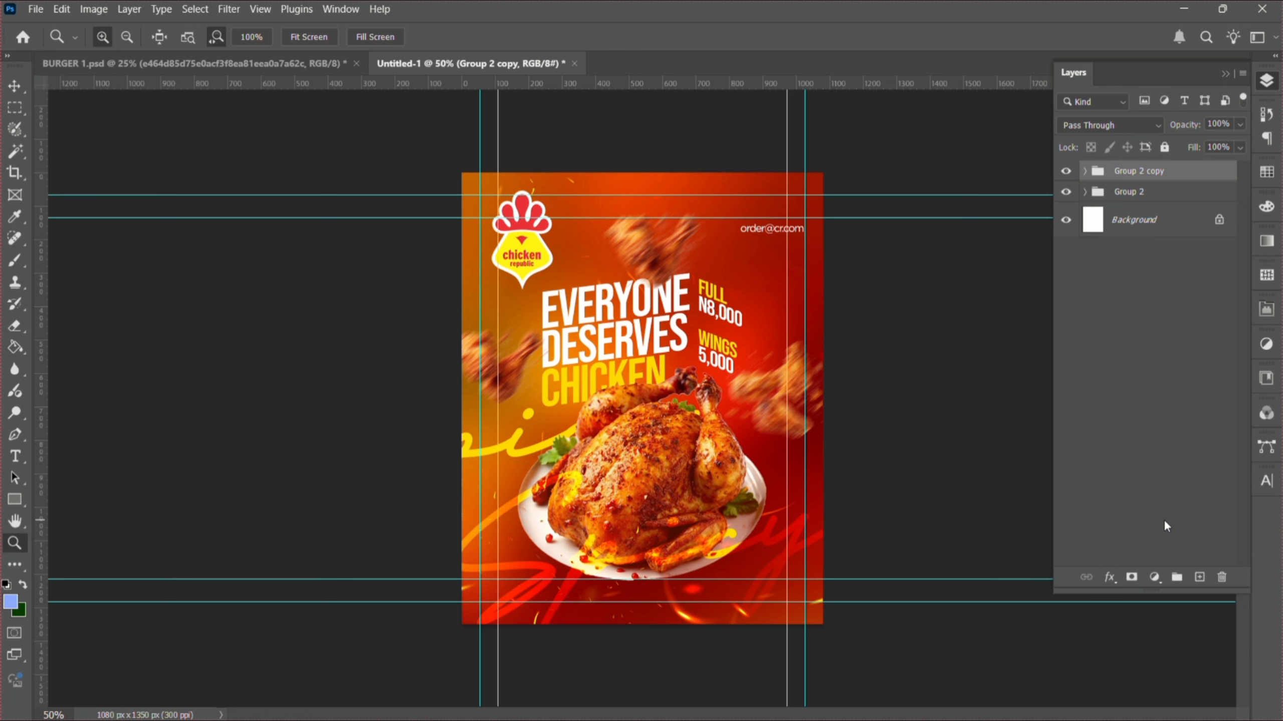
# - Convert the Group 2 copy layer into a smart object
pyautogui.rightClick(1165, 167)
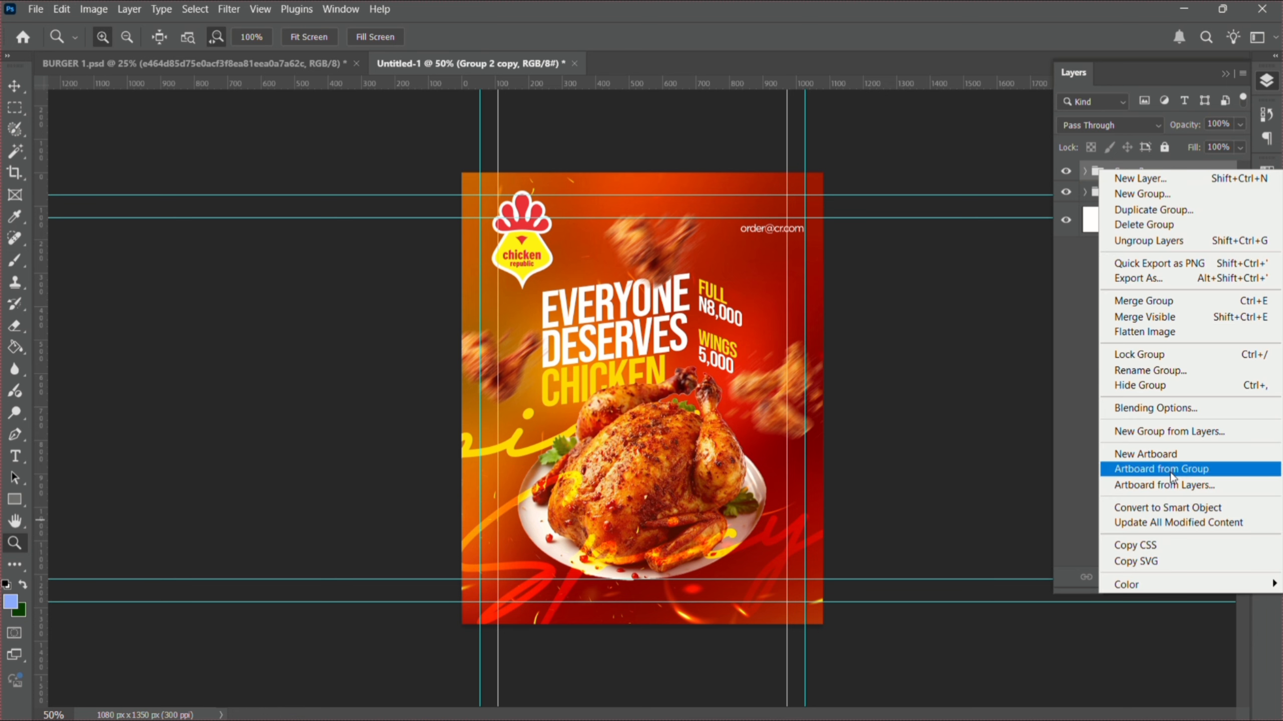
pyautogui.click(1166, 506)
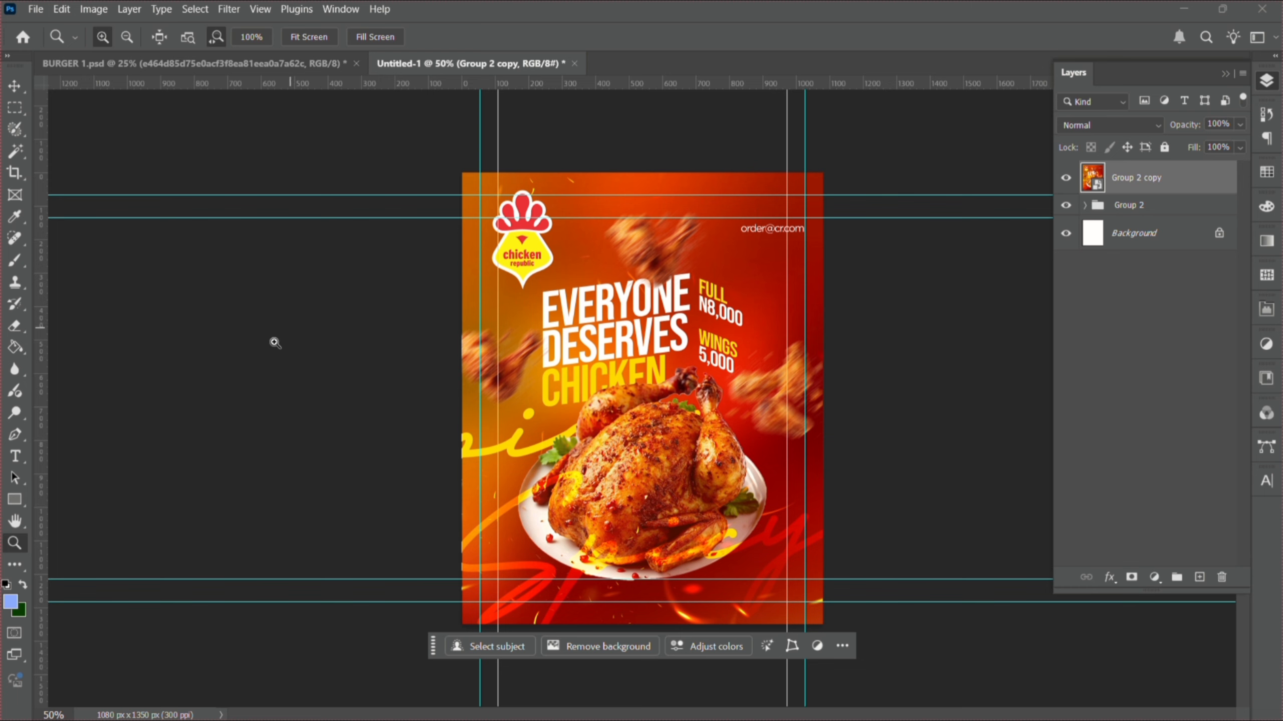
# - Open the Camera Raw Filter on the smart object and exit full-screen mode
pyautogui.click(230, 10)
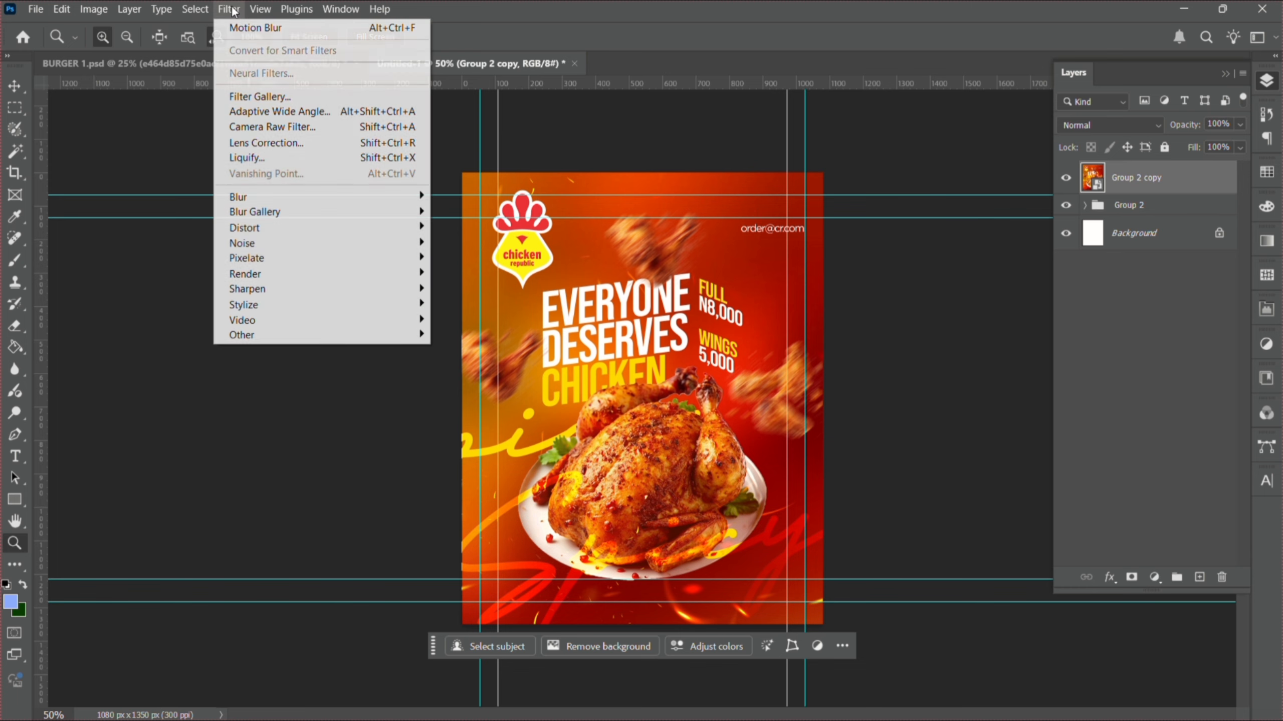
pyautogui.click(272, 127)
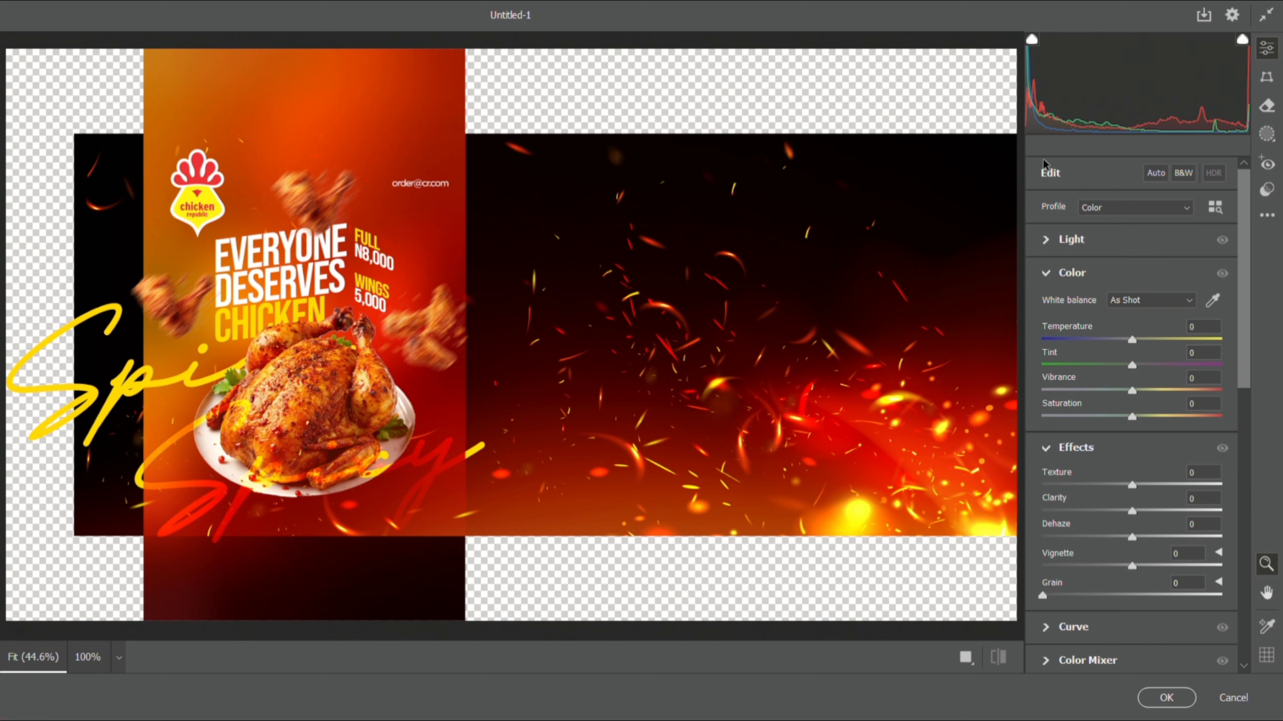
pyautogui.click(1261, 22)
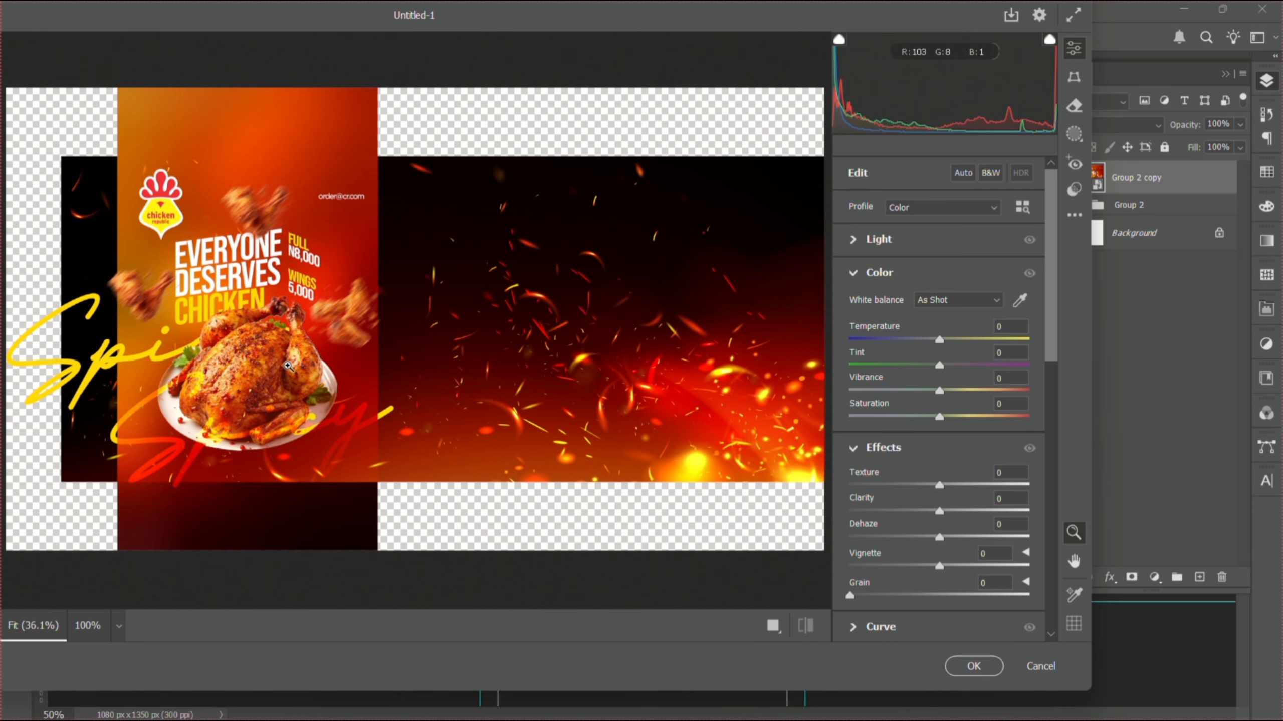
# - Zoom the Camera Raw preview in and out to inspect the sparks and poster
pyautogui.hotkey('ctrl', 'alt', '0')
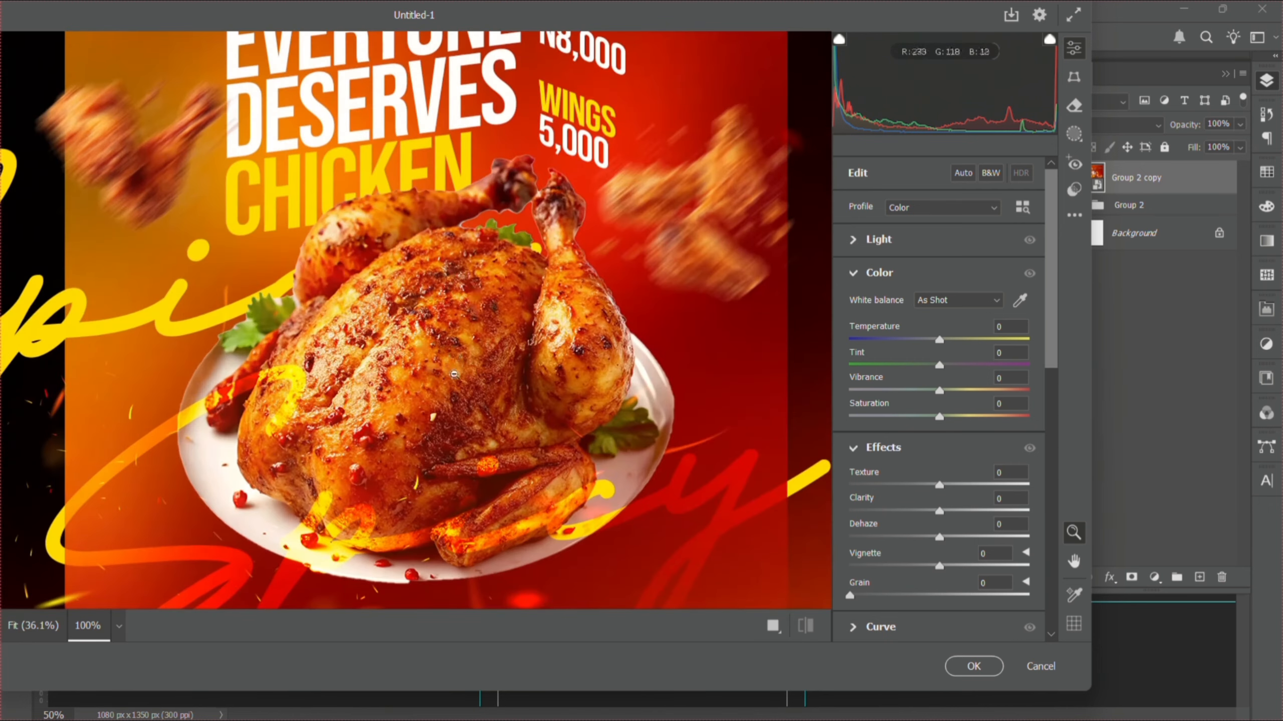
pyautogui.hotkey('ctrl', '0')
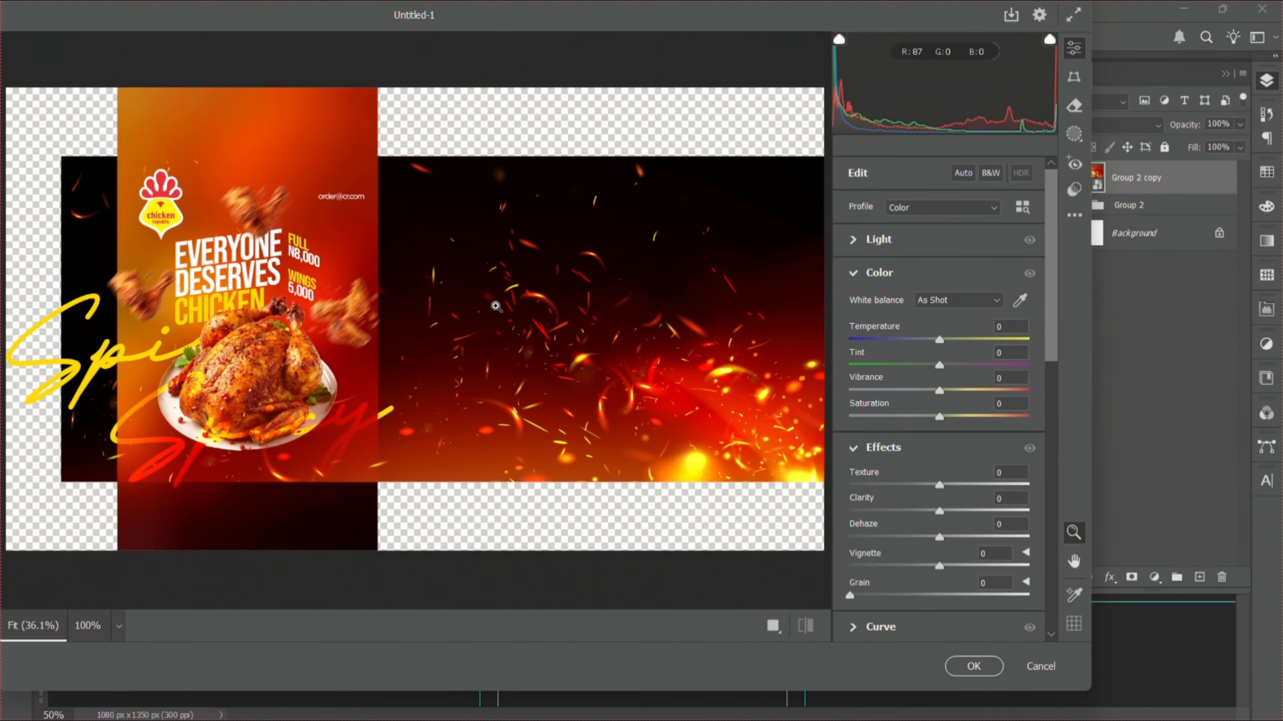
pyautogui.click(495, 306)
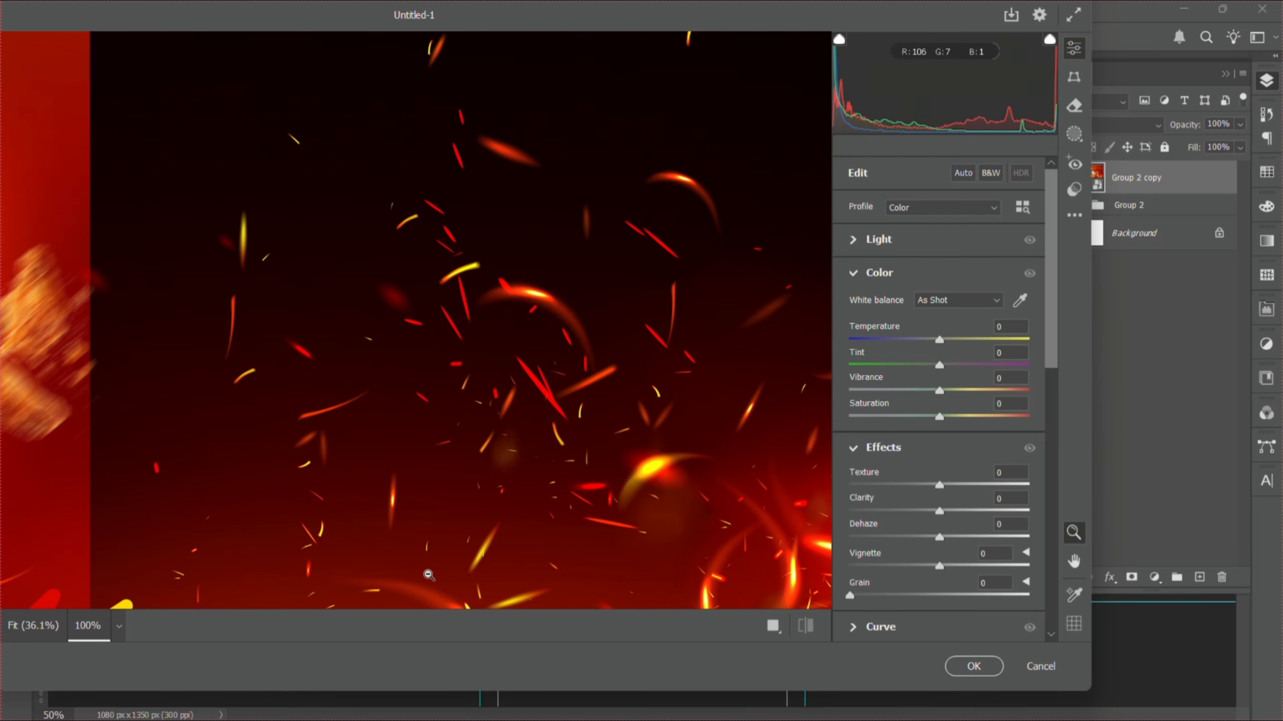
pyautogui.keyDown('alt'); pyautogui.click(249, 525); pyautogui.keyUp('alt')
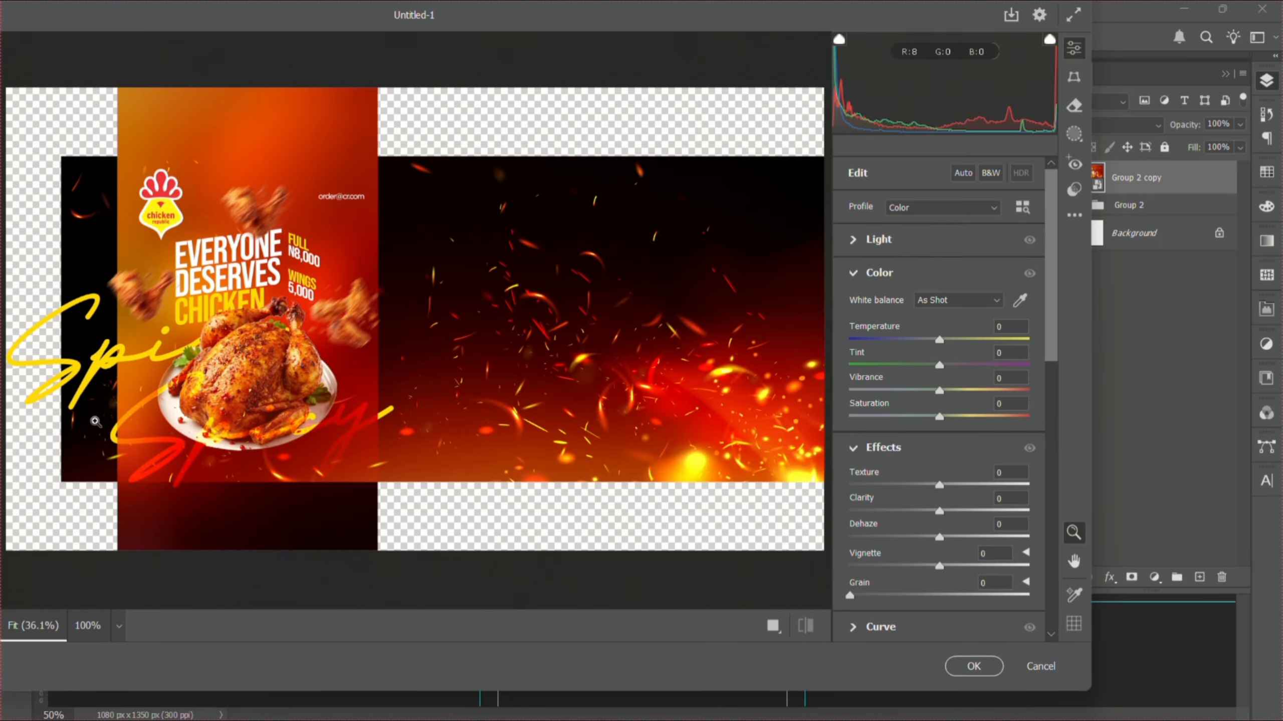
pyautogui.moveTo(95, 307); pyautogui.dragTo(135, 308)
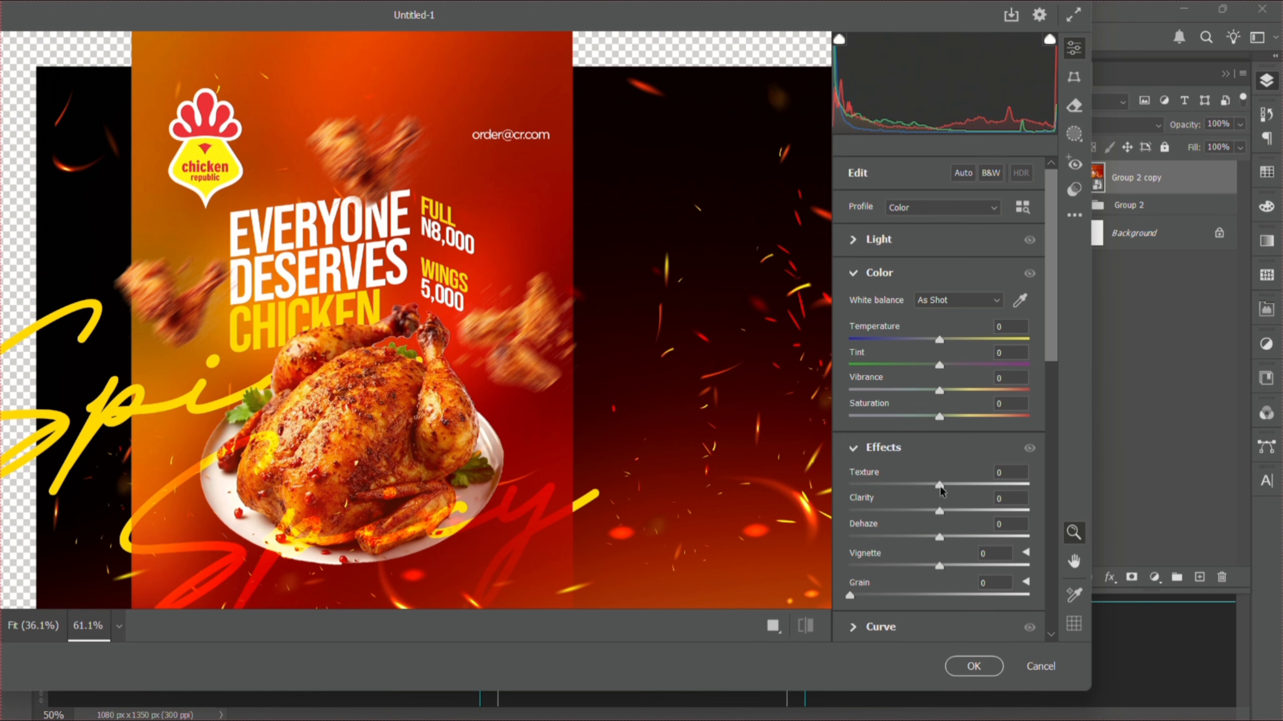
# - Set Texture to +30, Clarity to +20 and Sharpening to 70
pyautogui.moveTo(940, 485); pyautogui.dragTo(966, 485)
pyautogui.moveTo(936, 516); pyautogui.dragTo(955, 521)
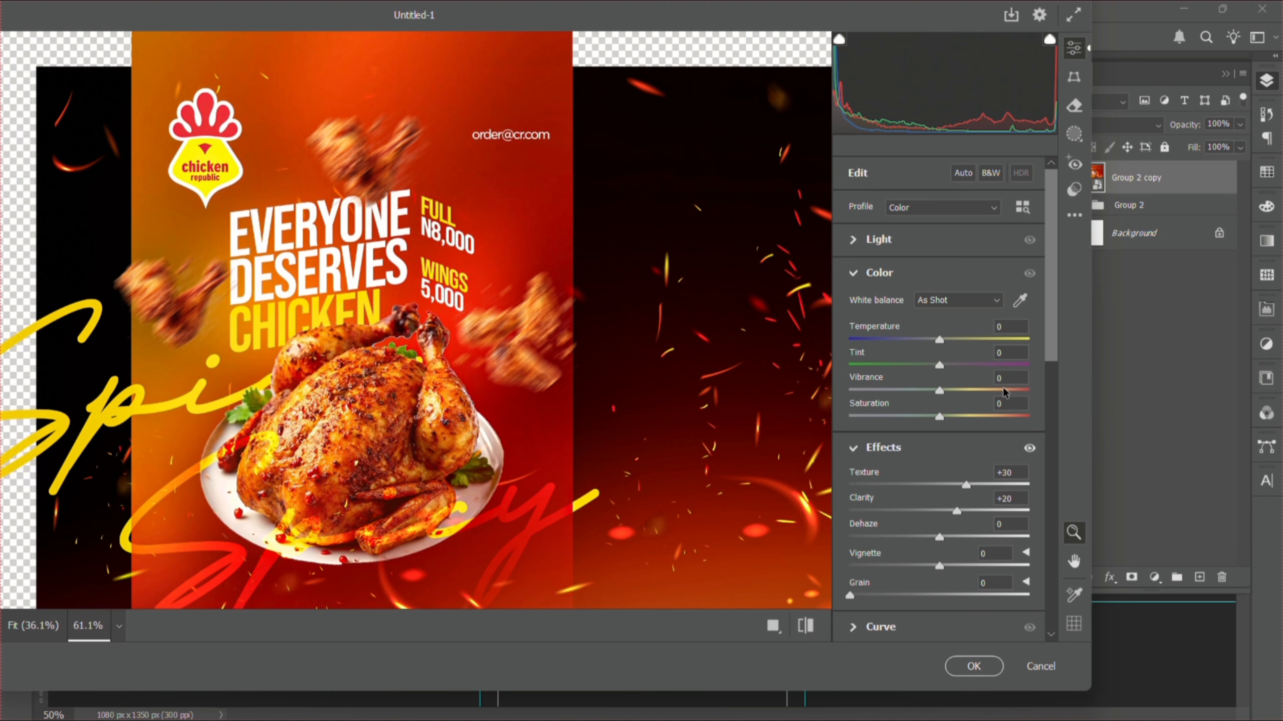
pyautogui.moveTo(1048, 343); pyautogui.dragTo(1044, 445)
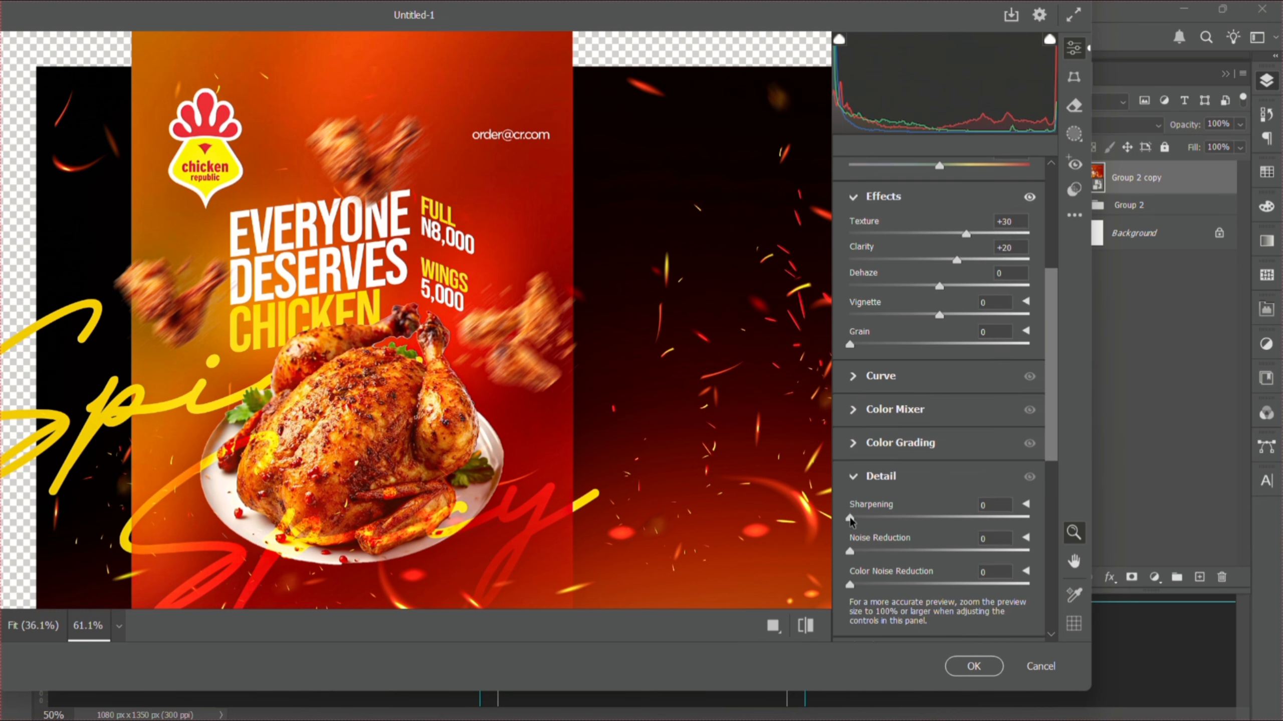
pyautogui.moveTo(851, 519); pyautogui.dragTo(938, 532)
# - Add Grain 20 and Vignette +14, then apply the Camera Raw filter
pyautogui.moveTo(865, 347); pyautogui.dragTo(887, 347)
pyautogui.moveTo(1048, 404)
pyautogui.mouseDown()
pyautogui.moveTo(1044, 502)
pyautogui.moveTo(1054, 386)
pyautogui.mouseUp()
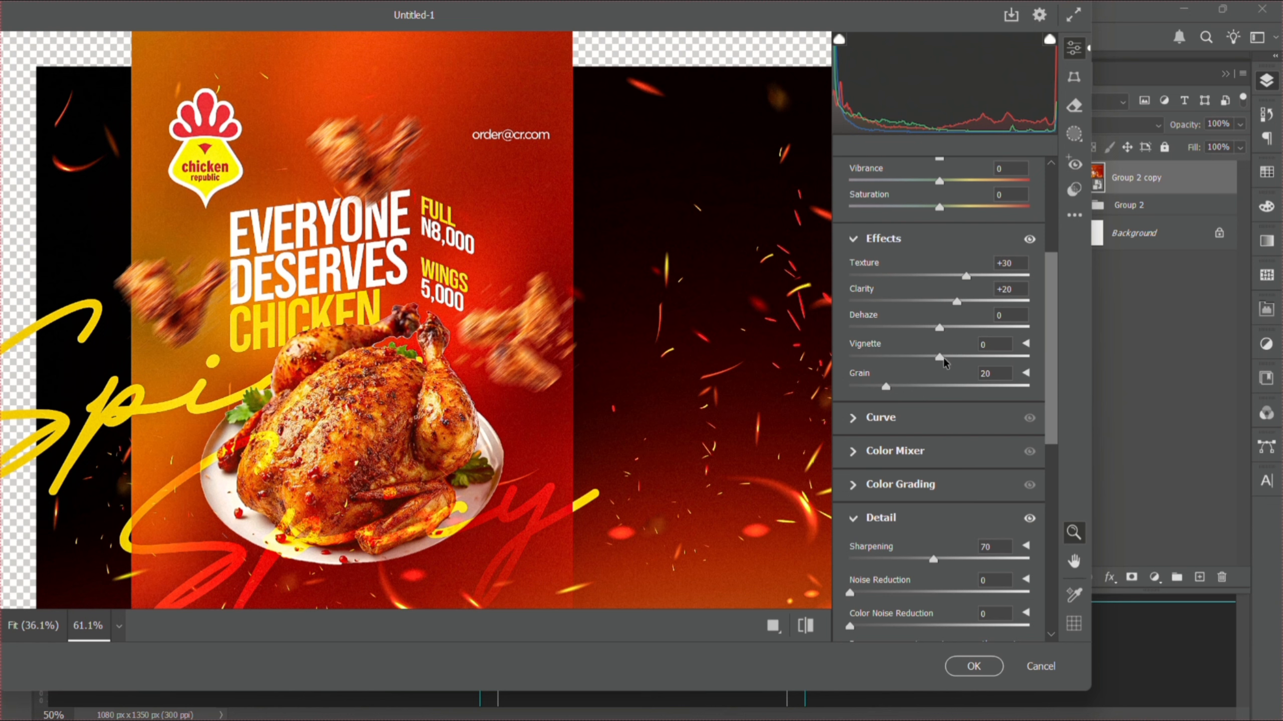
pyautogui.moveTo(943, 357); pyautogui.dragTo(956, 357)
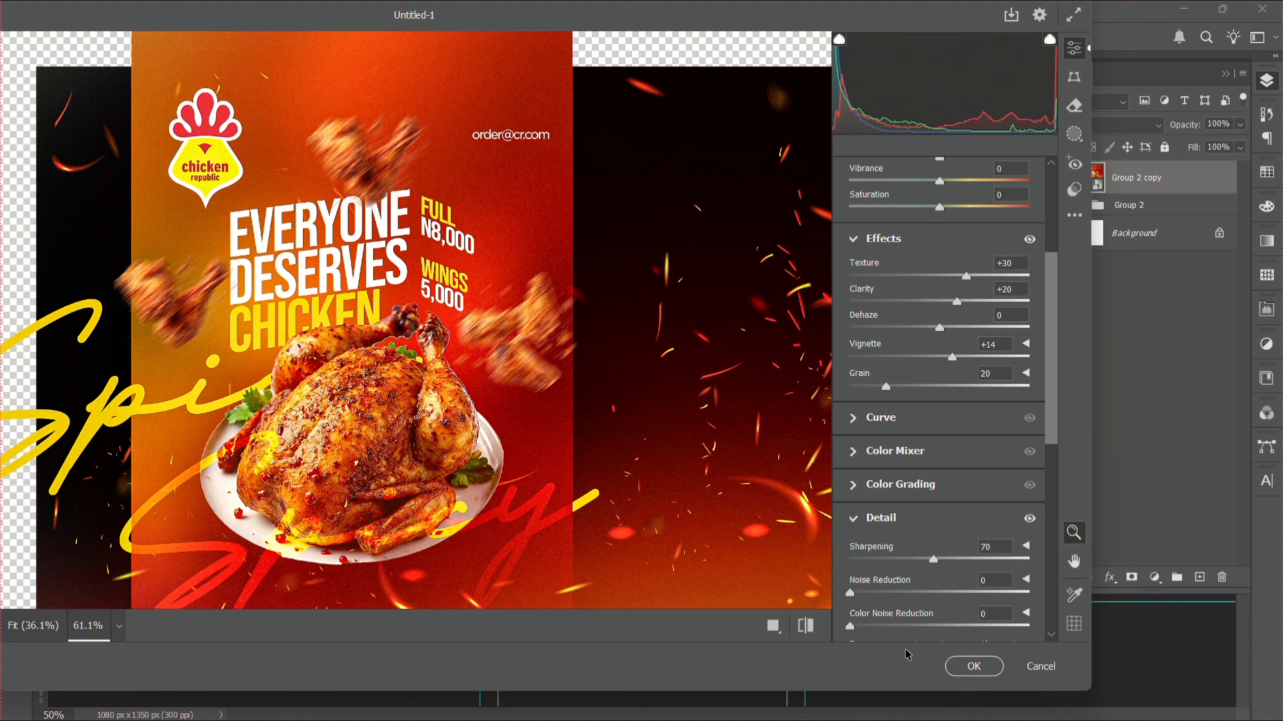
pyautogui.click(962, 672)
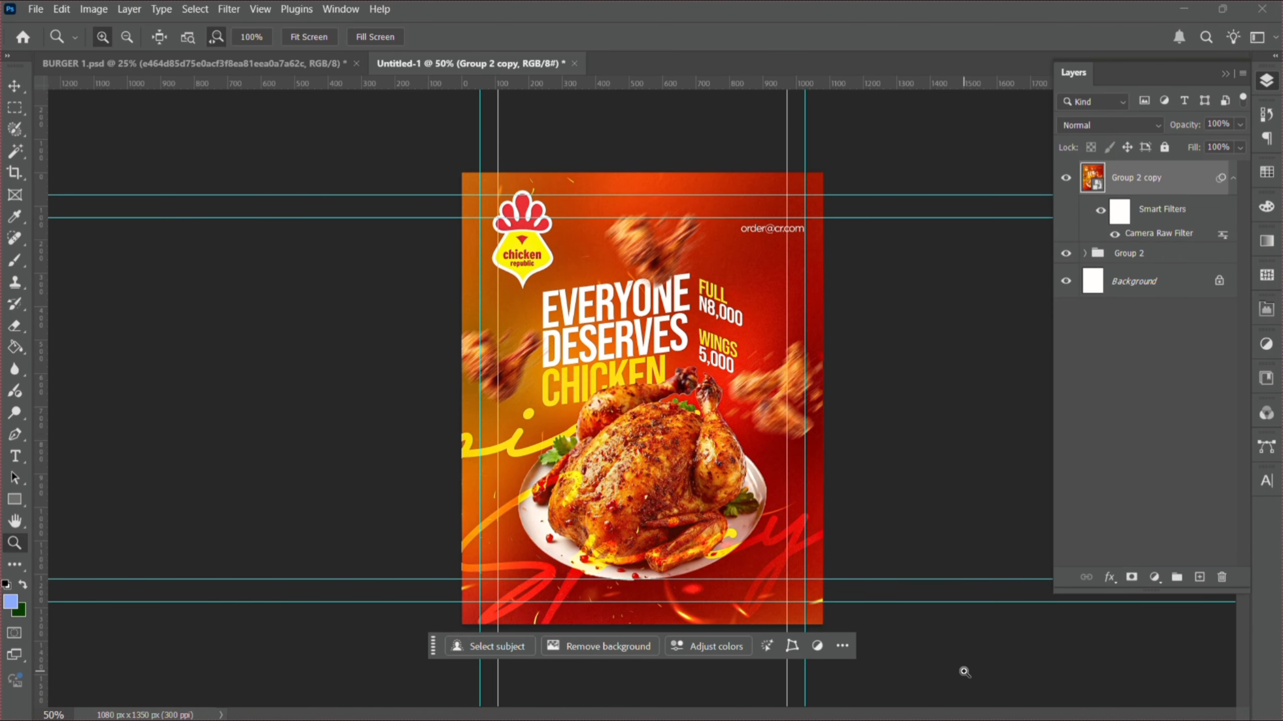
pyautogui.click(666, 510)
pyautogui.click(667, 511)
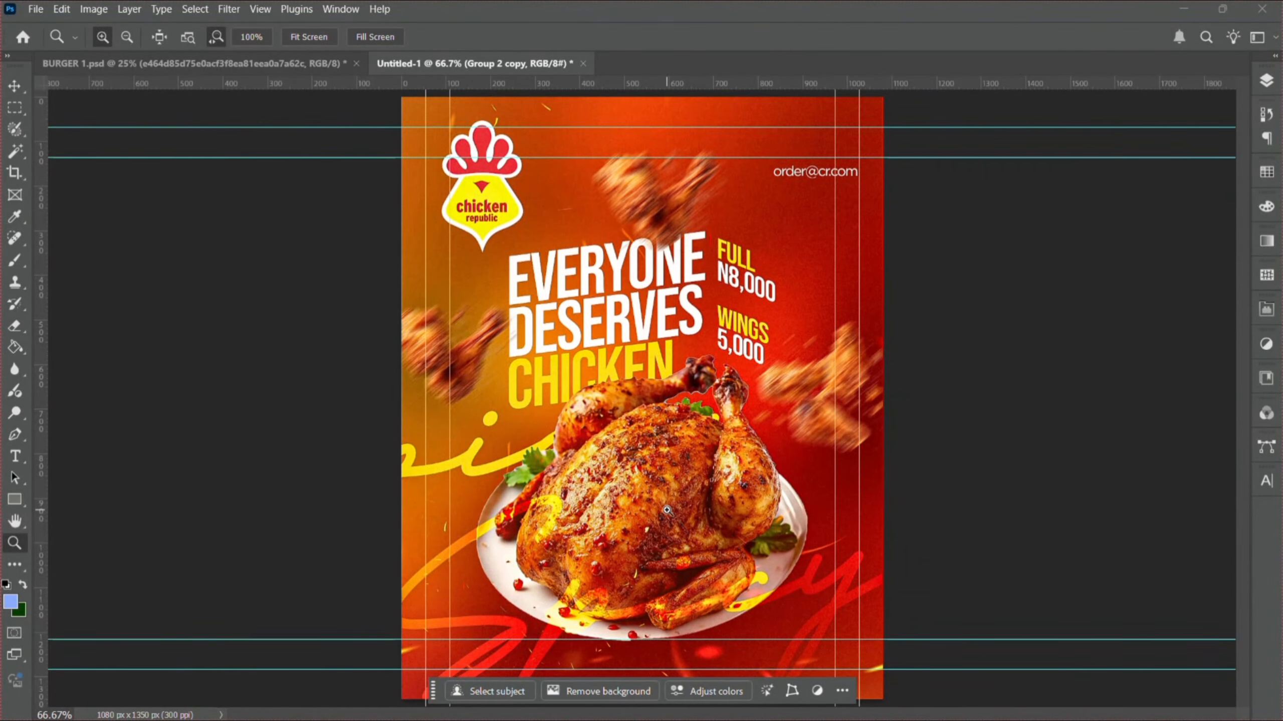
pyautogui.click(662, 343)
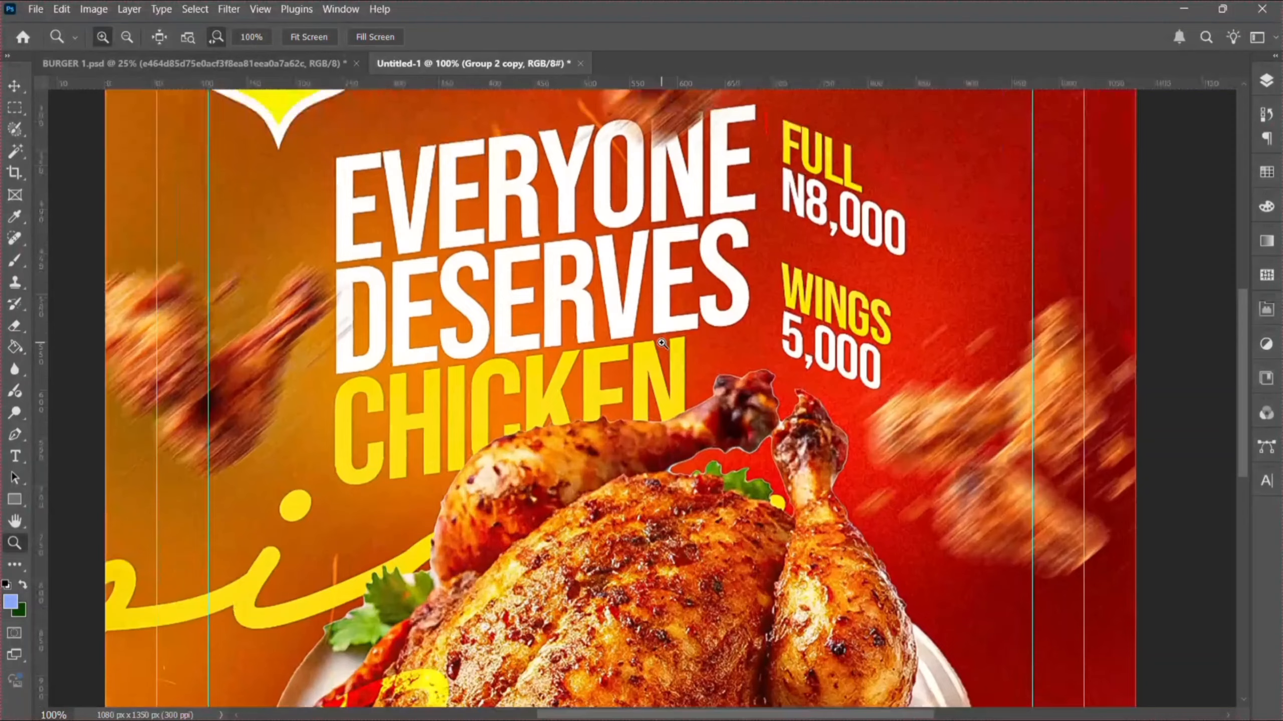
pyautogui.click(661, 343)
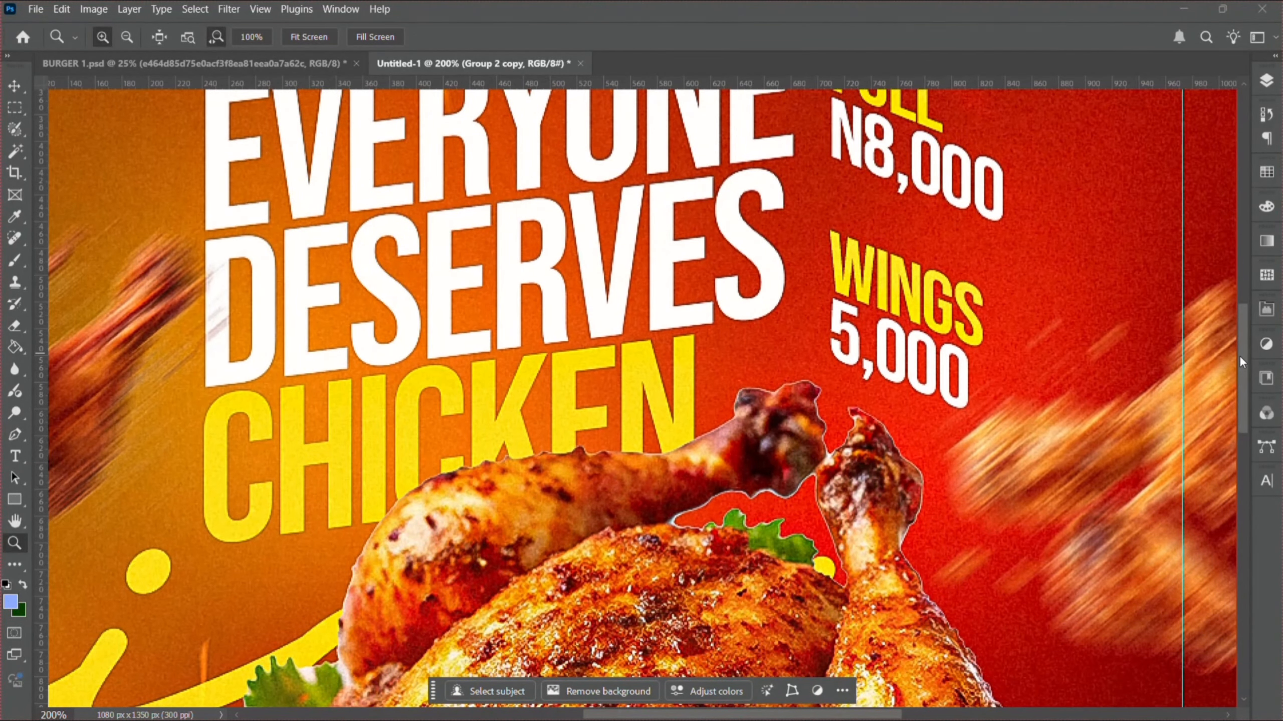
pyautogui.moveTo(1238, 355); pyautogui.dragTo(1243, 532)
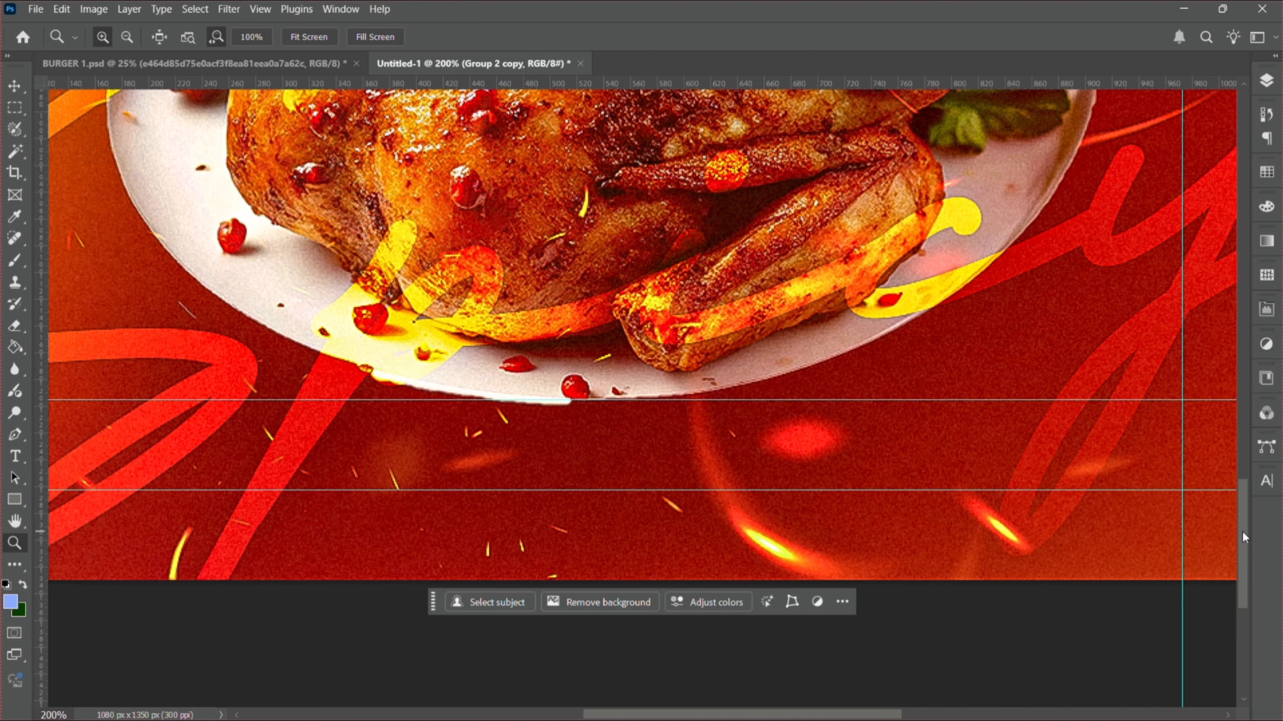
pyautogui.keyDown('alt'); pyautogui.click(934, 416); pyautogui.keyUp('alt')
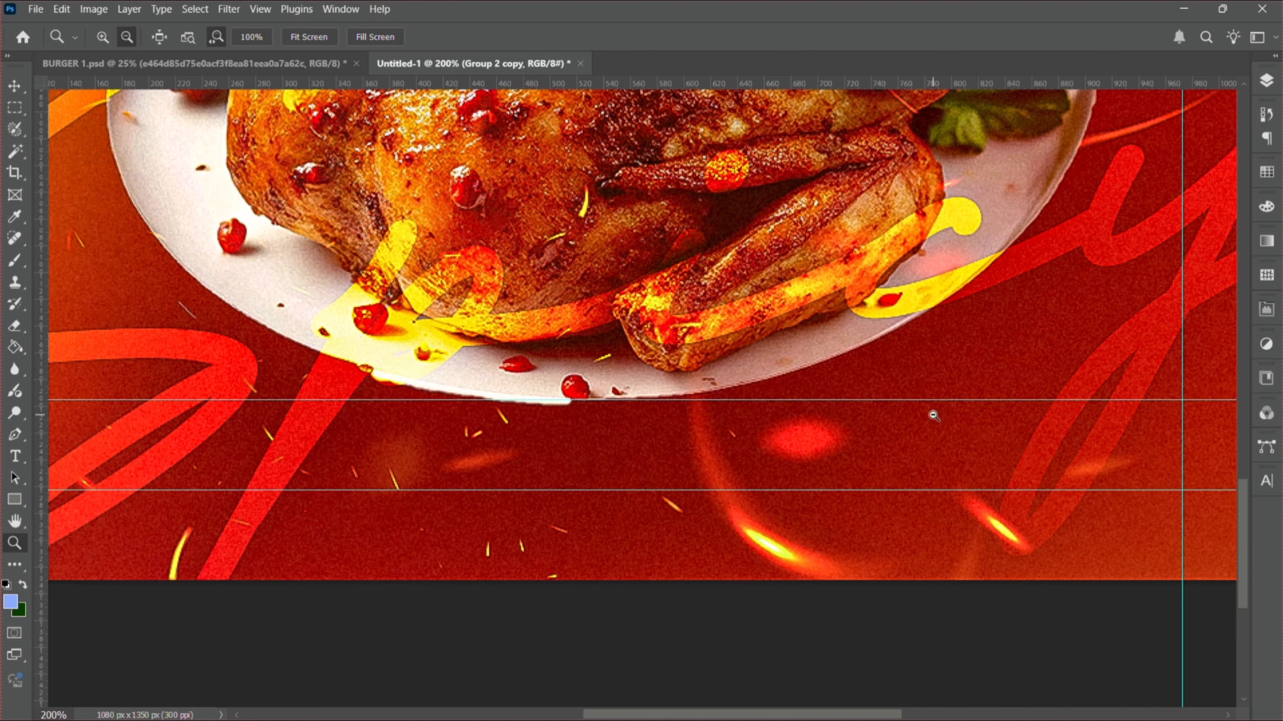
pyautogui.keyDown('alt'); pyautogui.click(933, 416); pyautogui.keyUp('alt')
pyautogui.keyDown('alt'); pyautogui.click(934, 415); pyautogui.keyUp('alt')
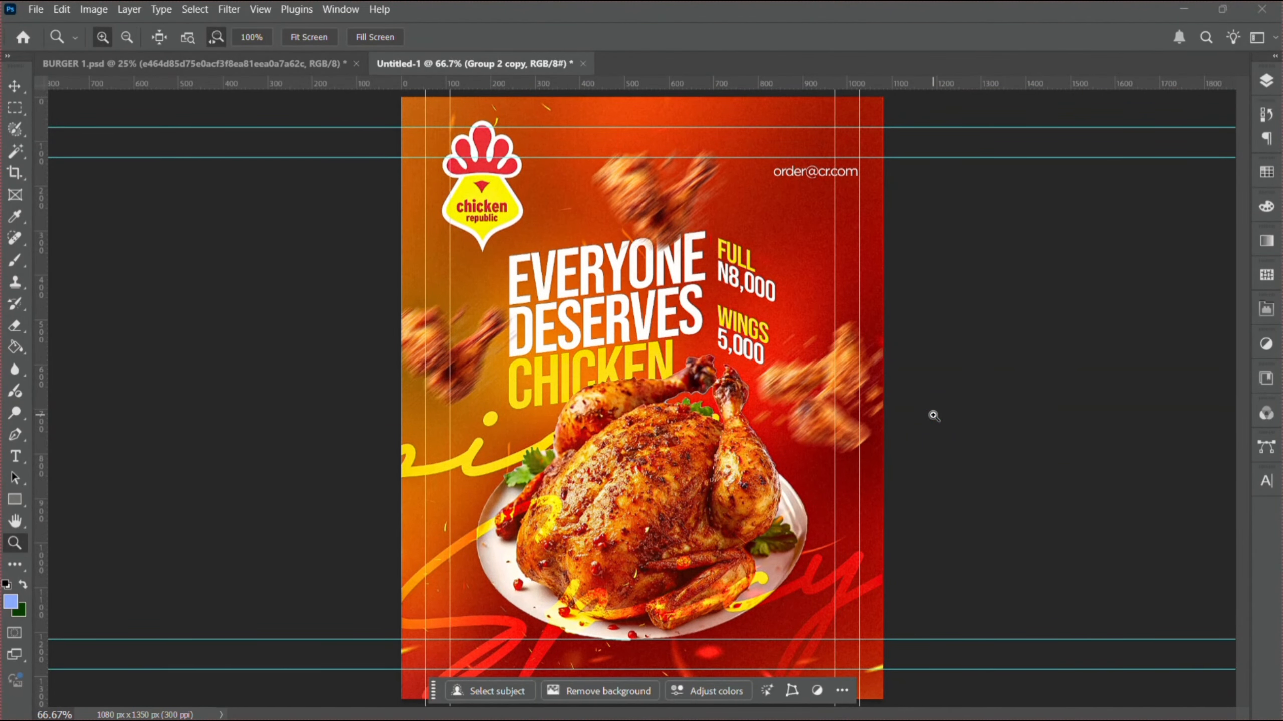